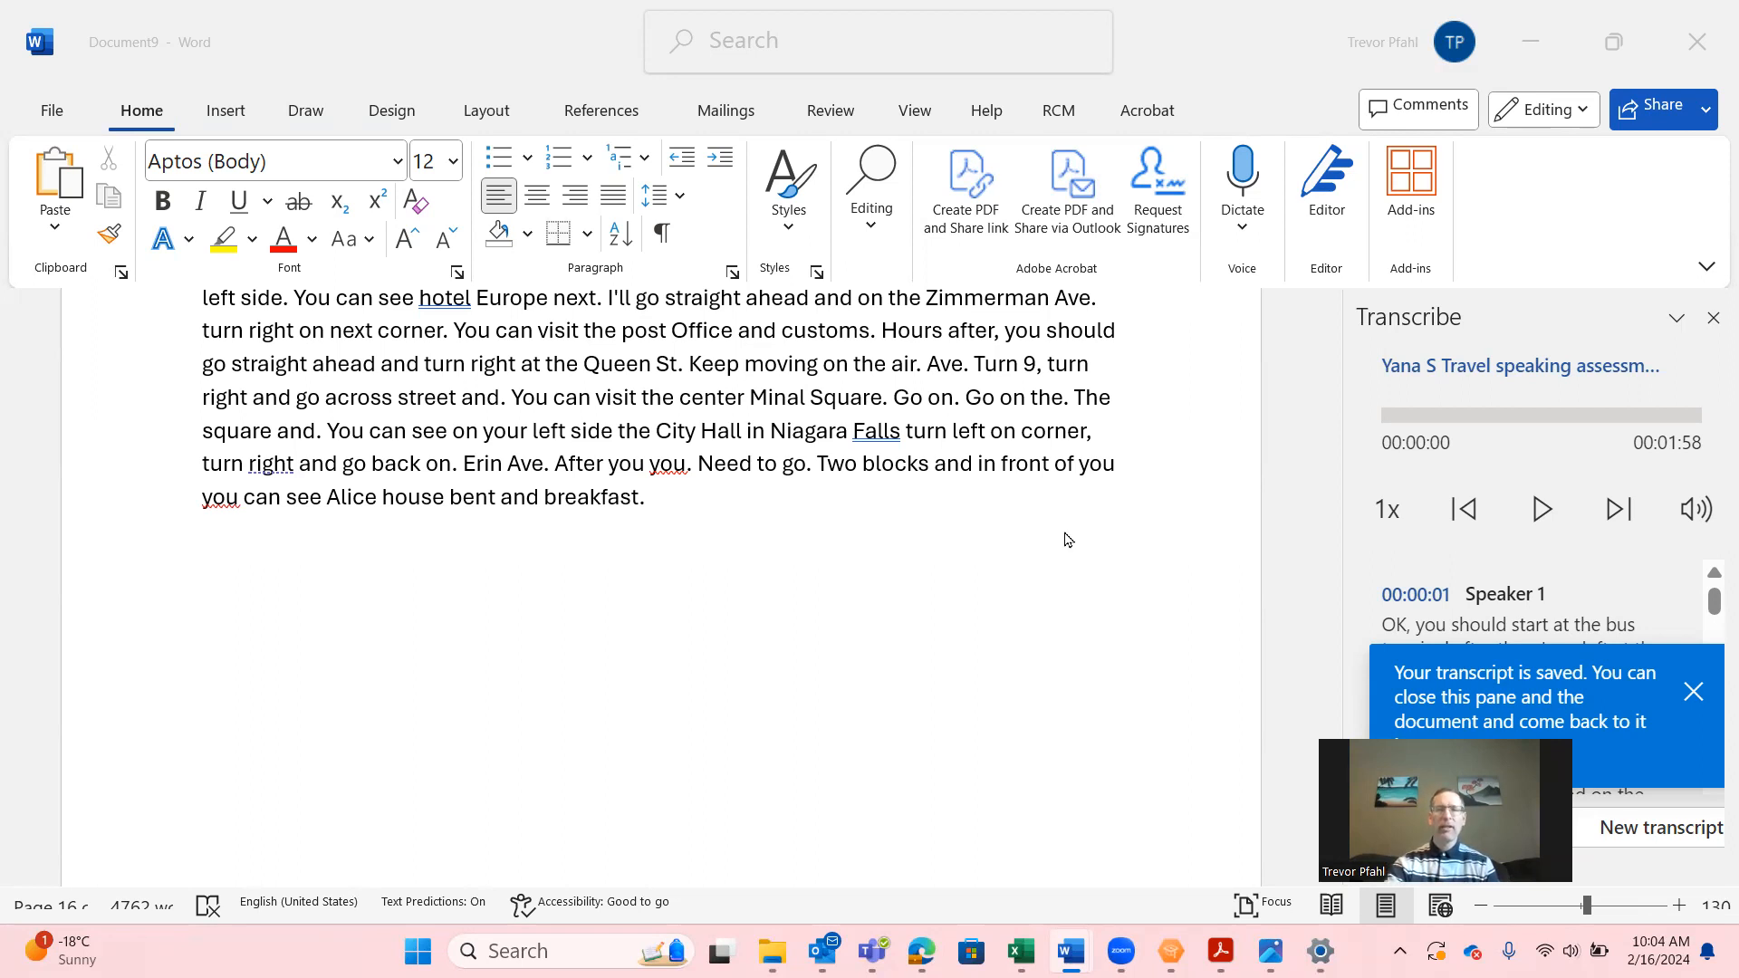
- Look back through the speaking assessment transcripts that precede the last one in the document
click(1009, 554)
click(875, 245)
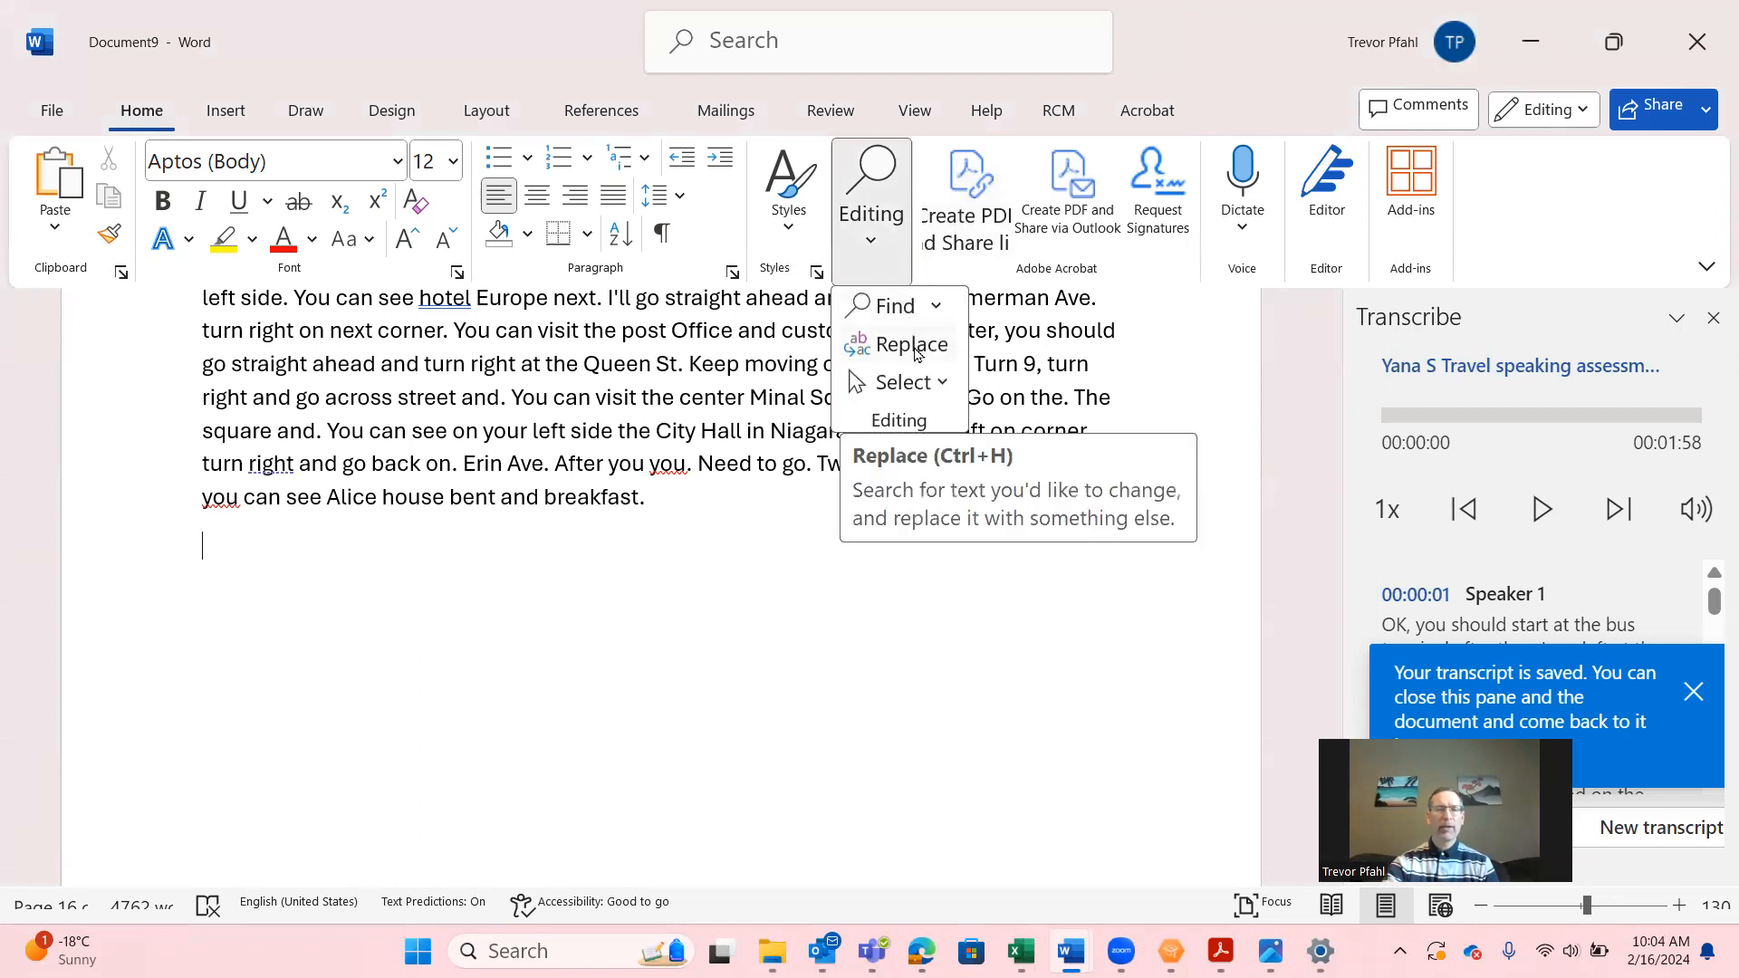
click(818, 515)
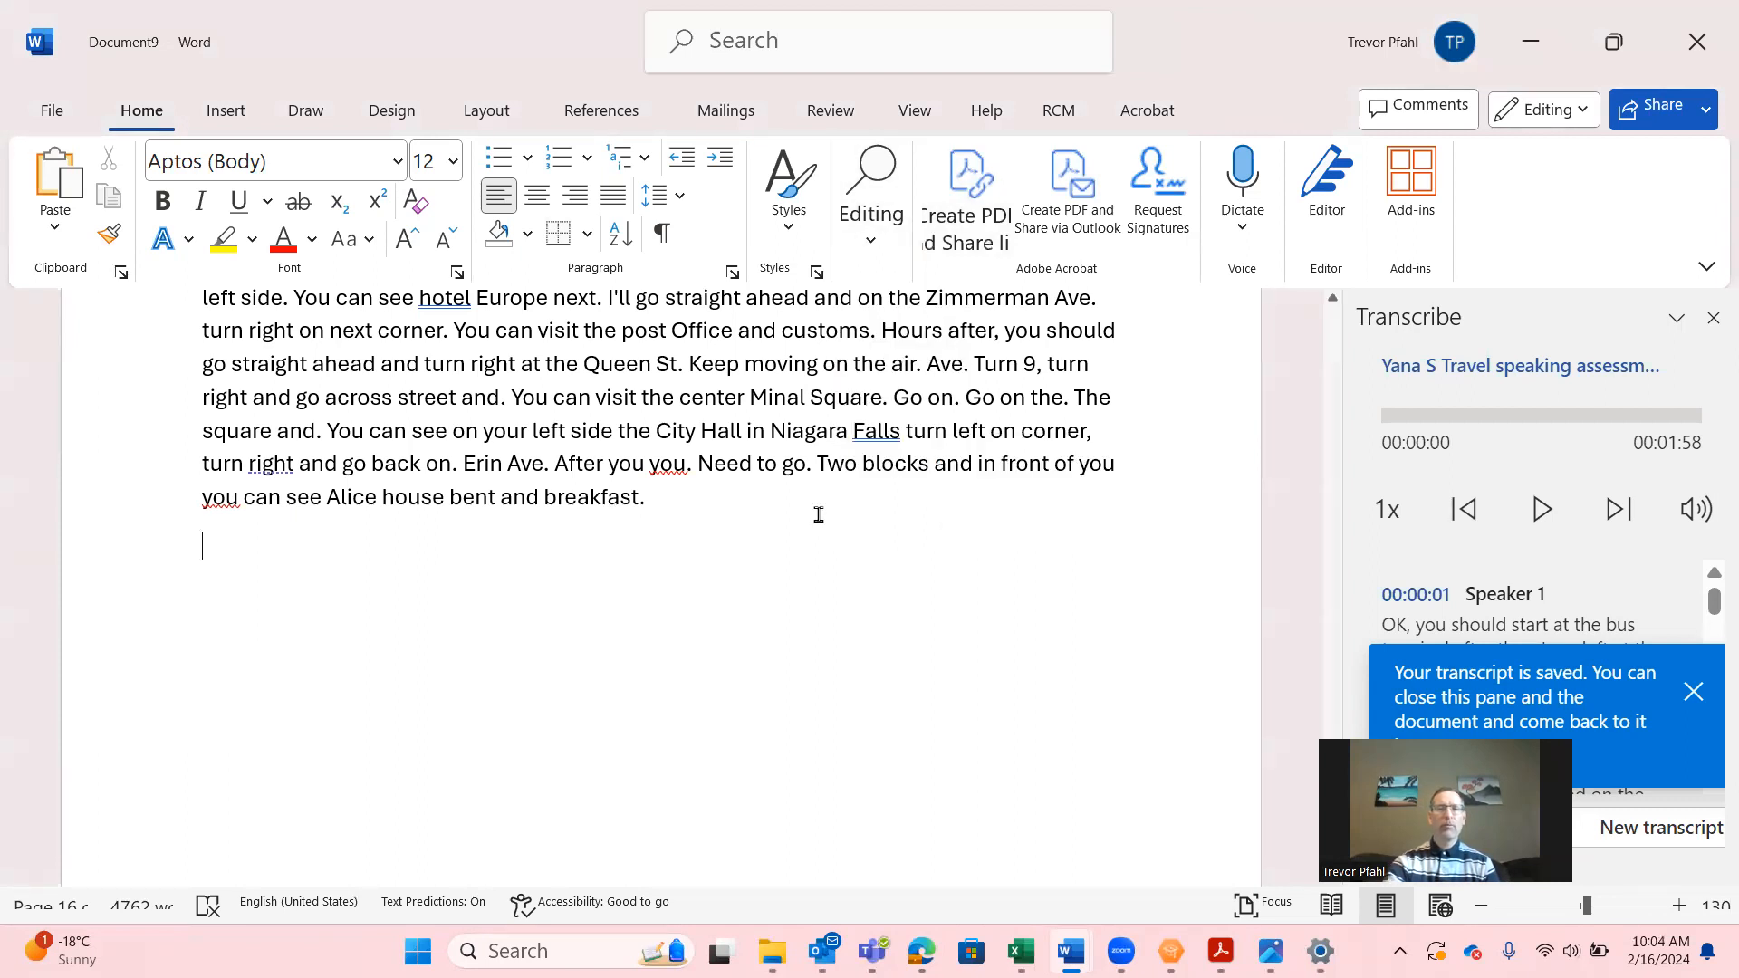
key(Page_Up)
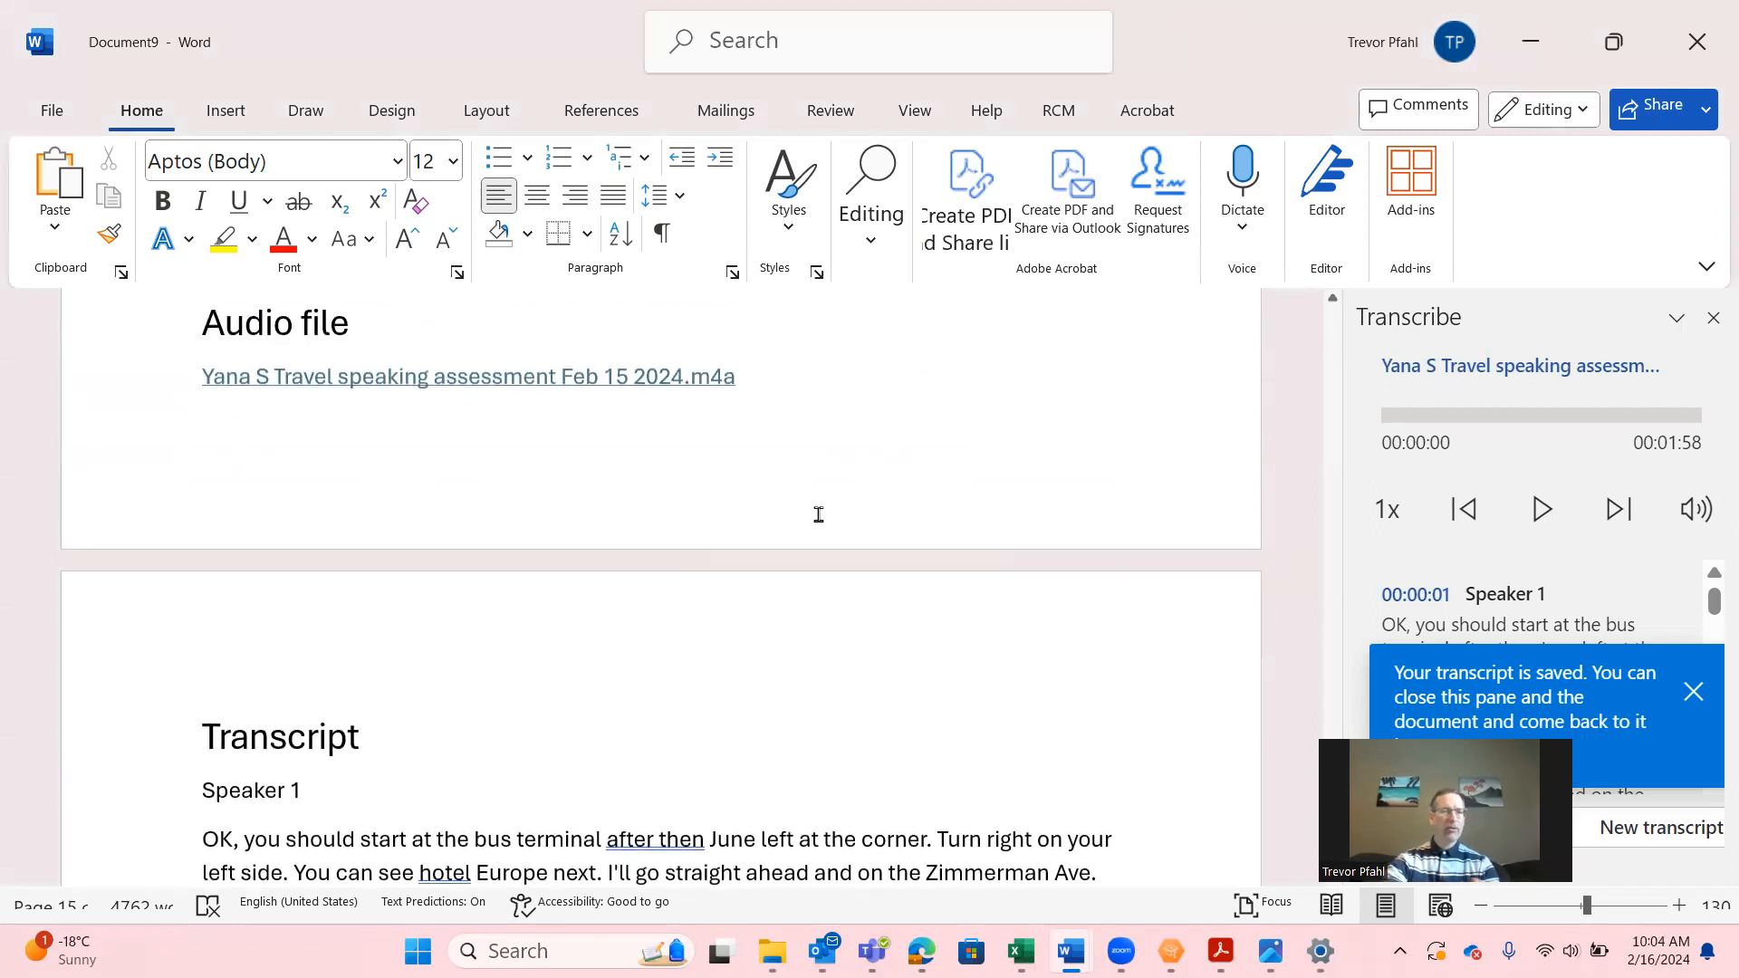
key(Page_Up)
key(Page_Up)
key(Page_Up)
key(Page_Up)
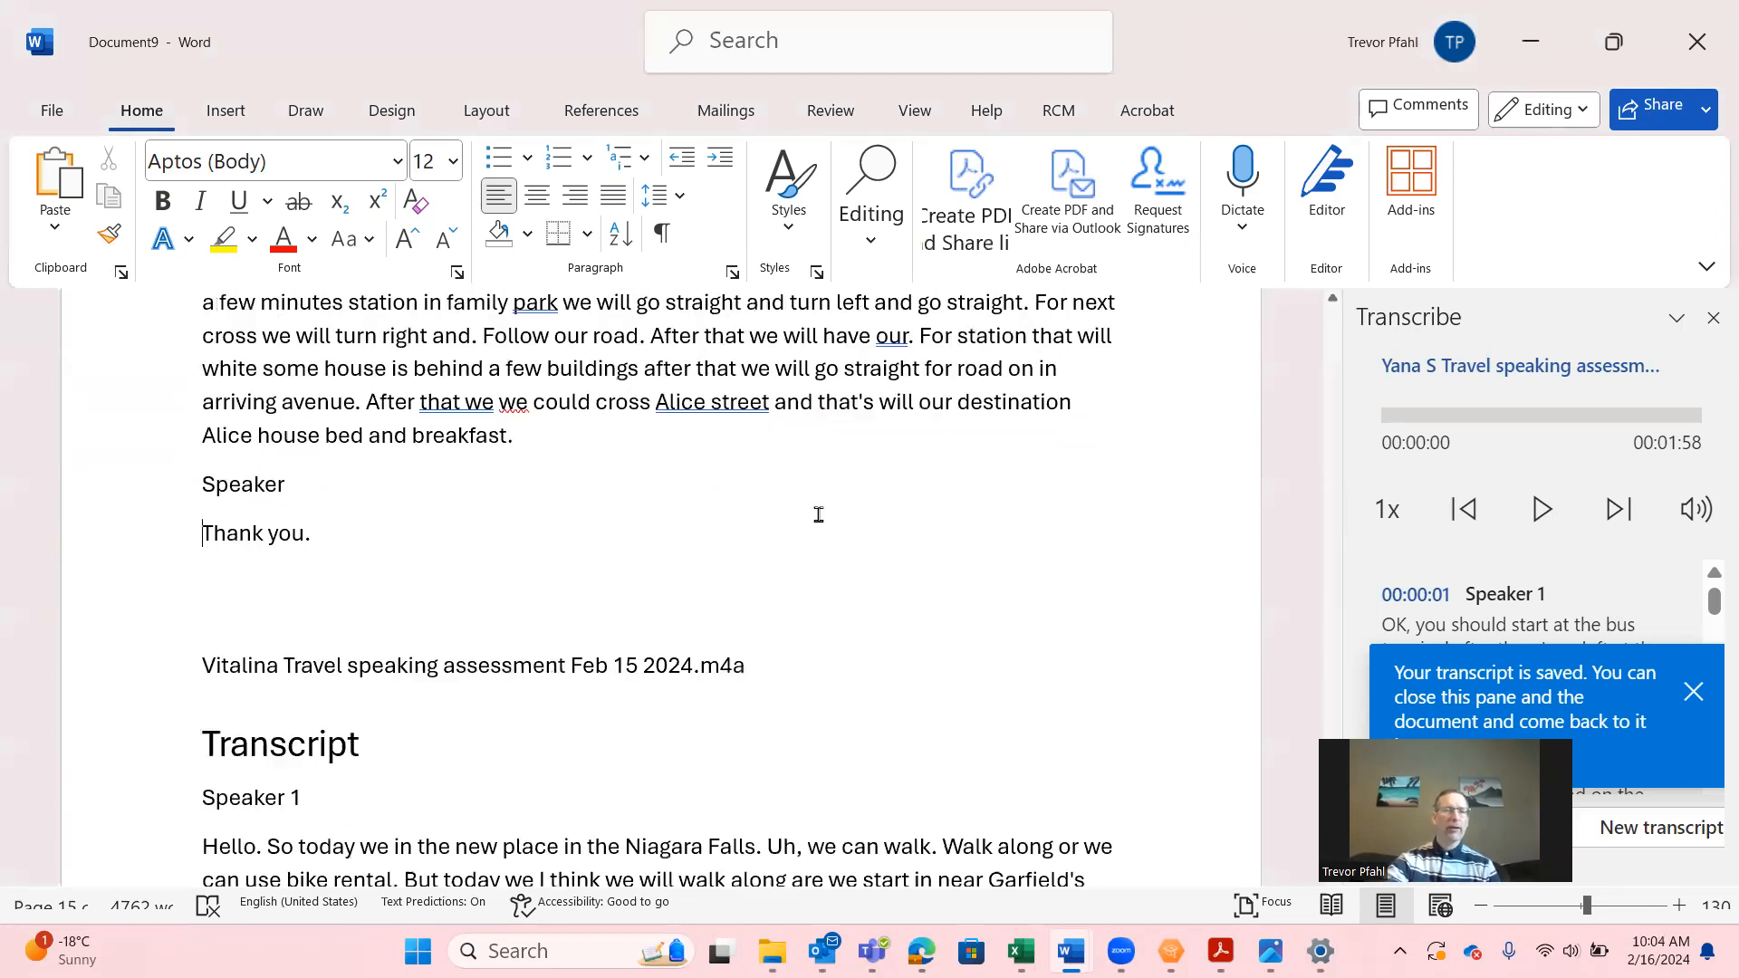
key(Page_Up)
key(Page_Up)
key(Page_Up)
key(Page_Up)
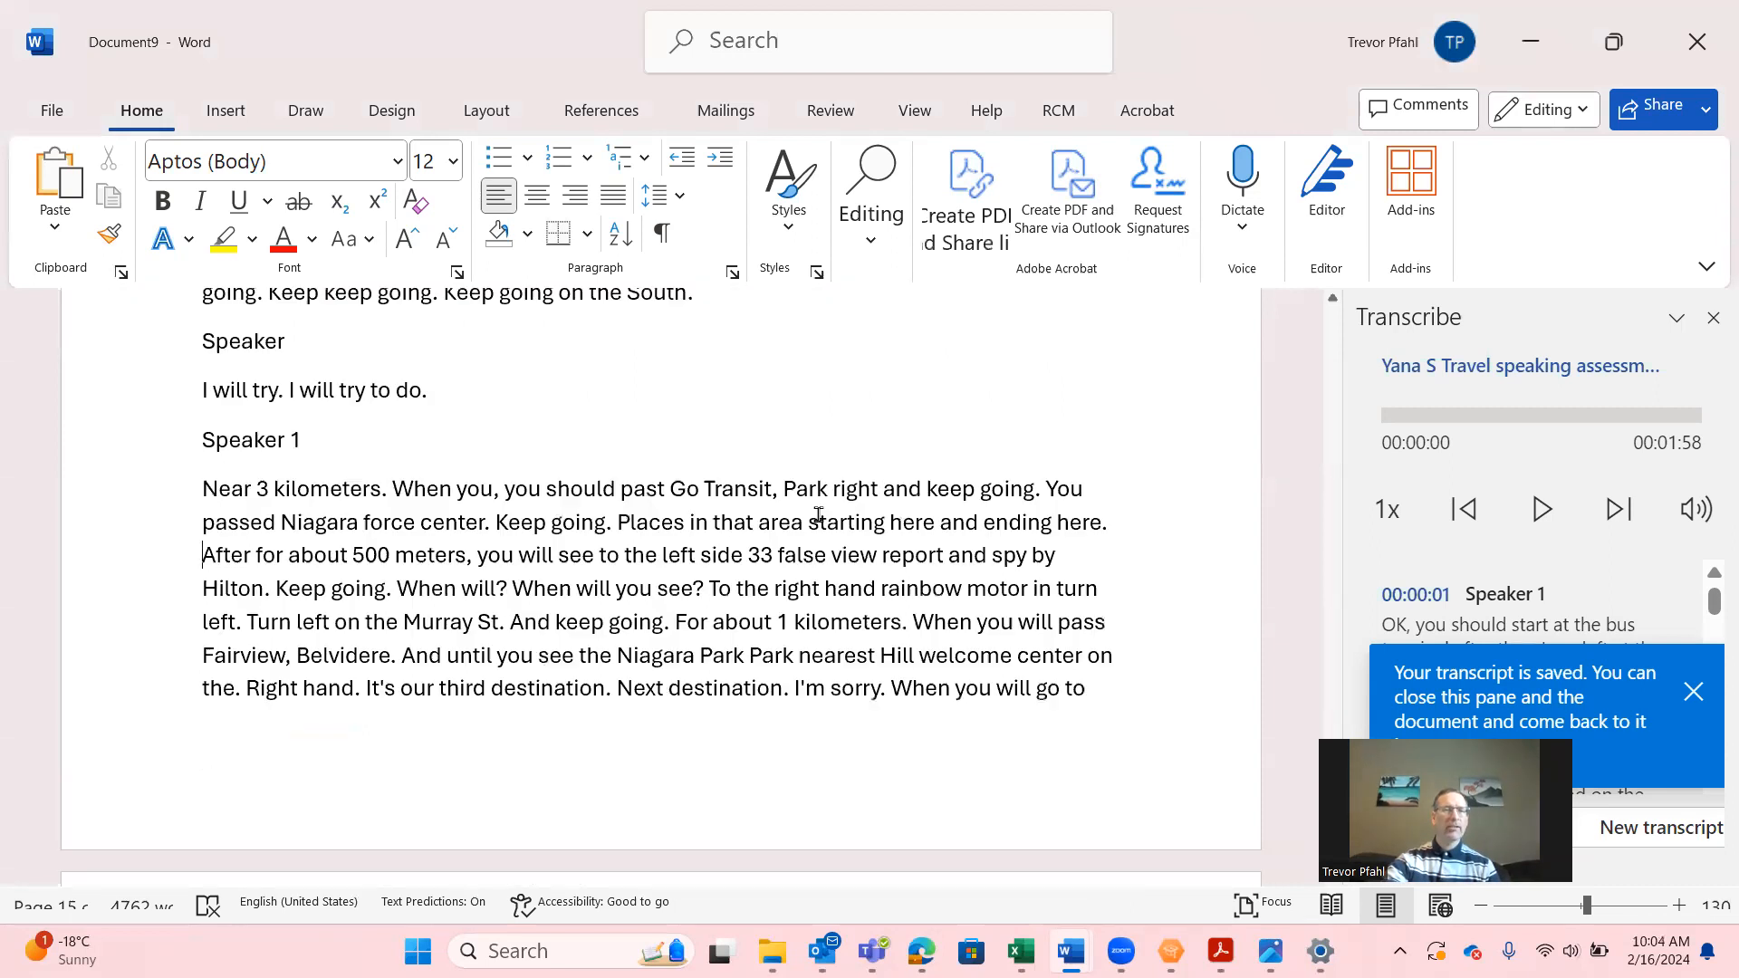
key(Page_Up)
key(Page_Up)
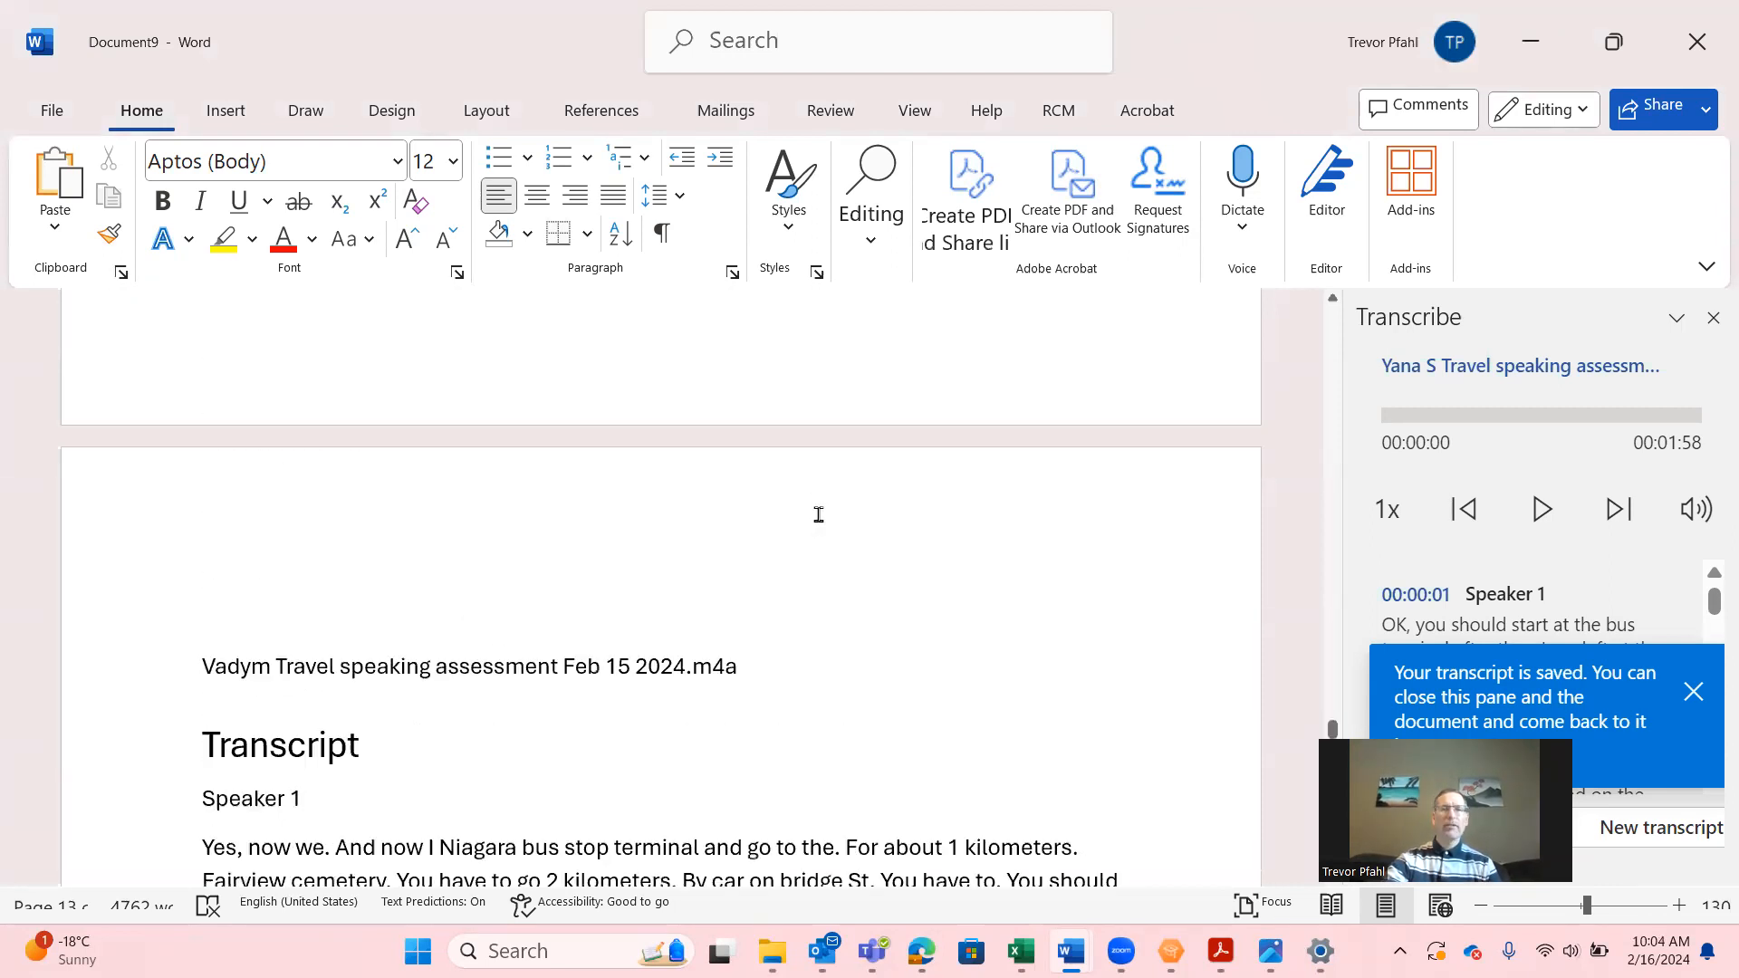
- Replace every occurrence of "audio" in the document with an underscore
click(874, 238)
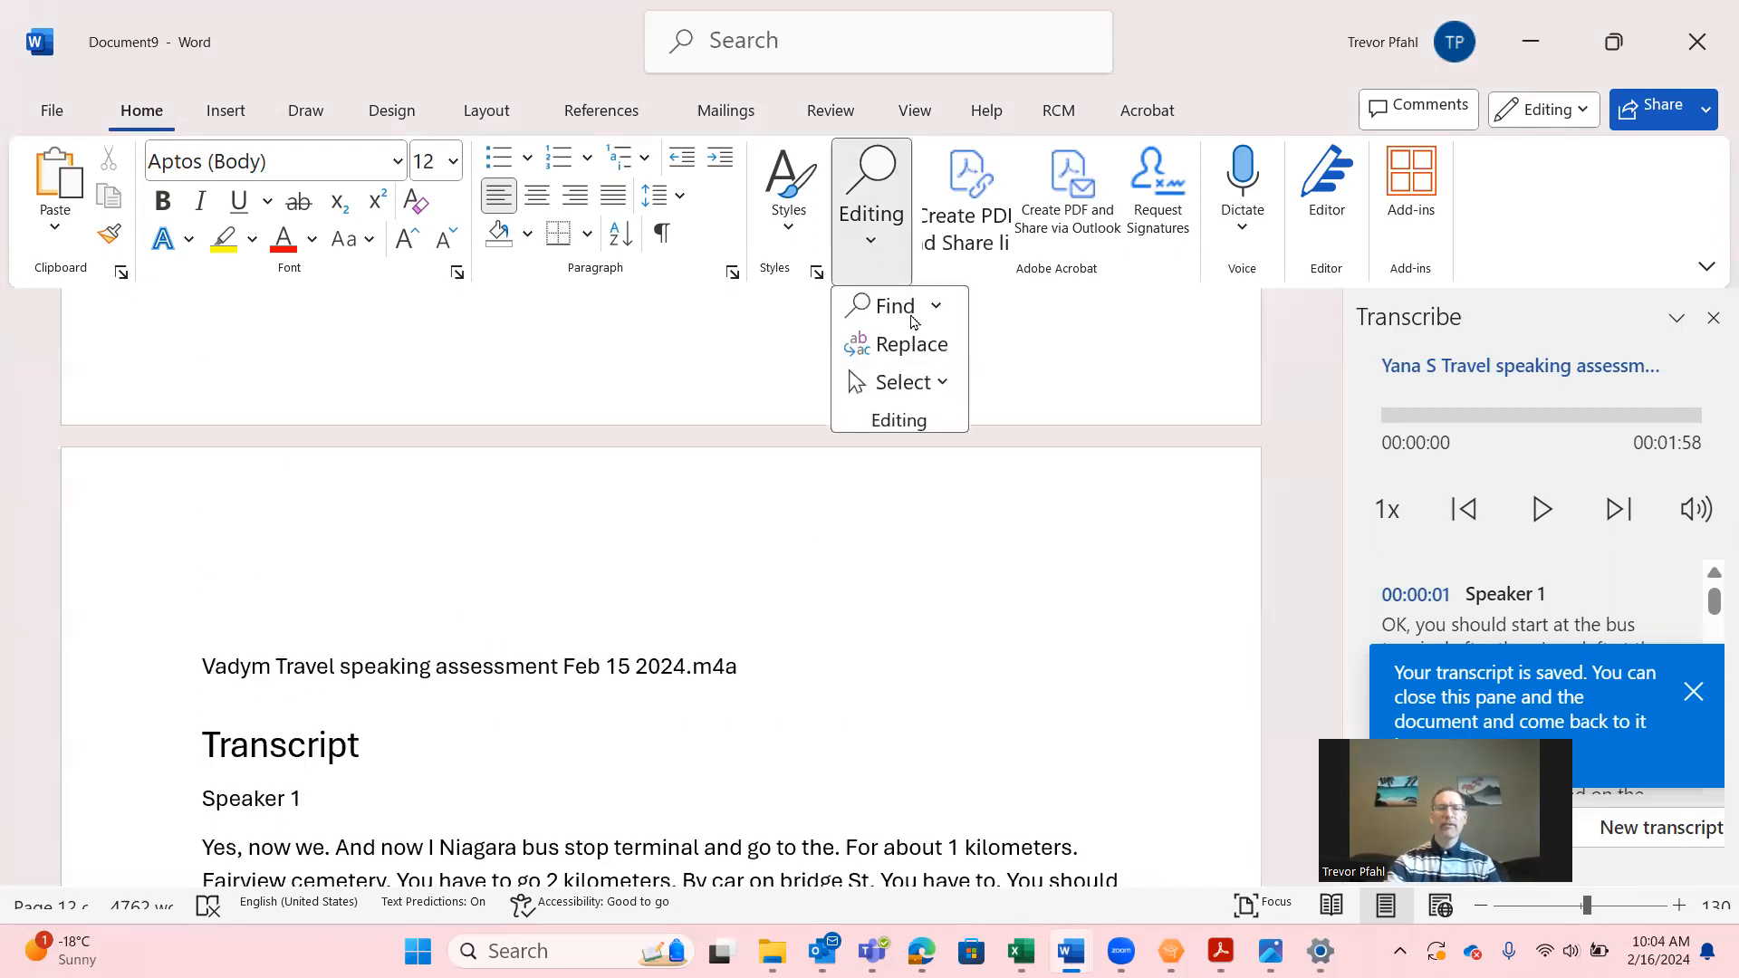
click(917, 345)
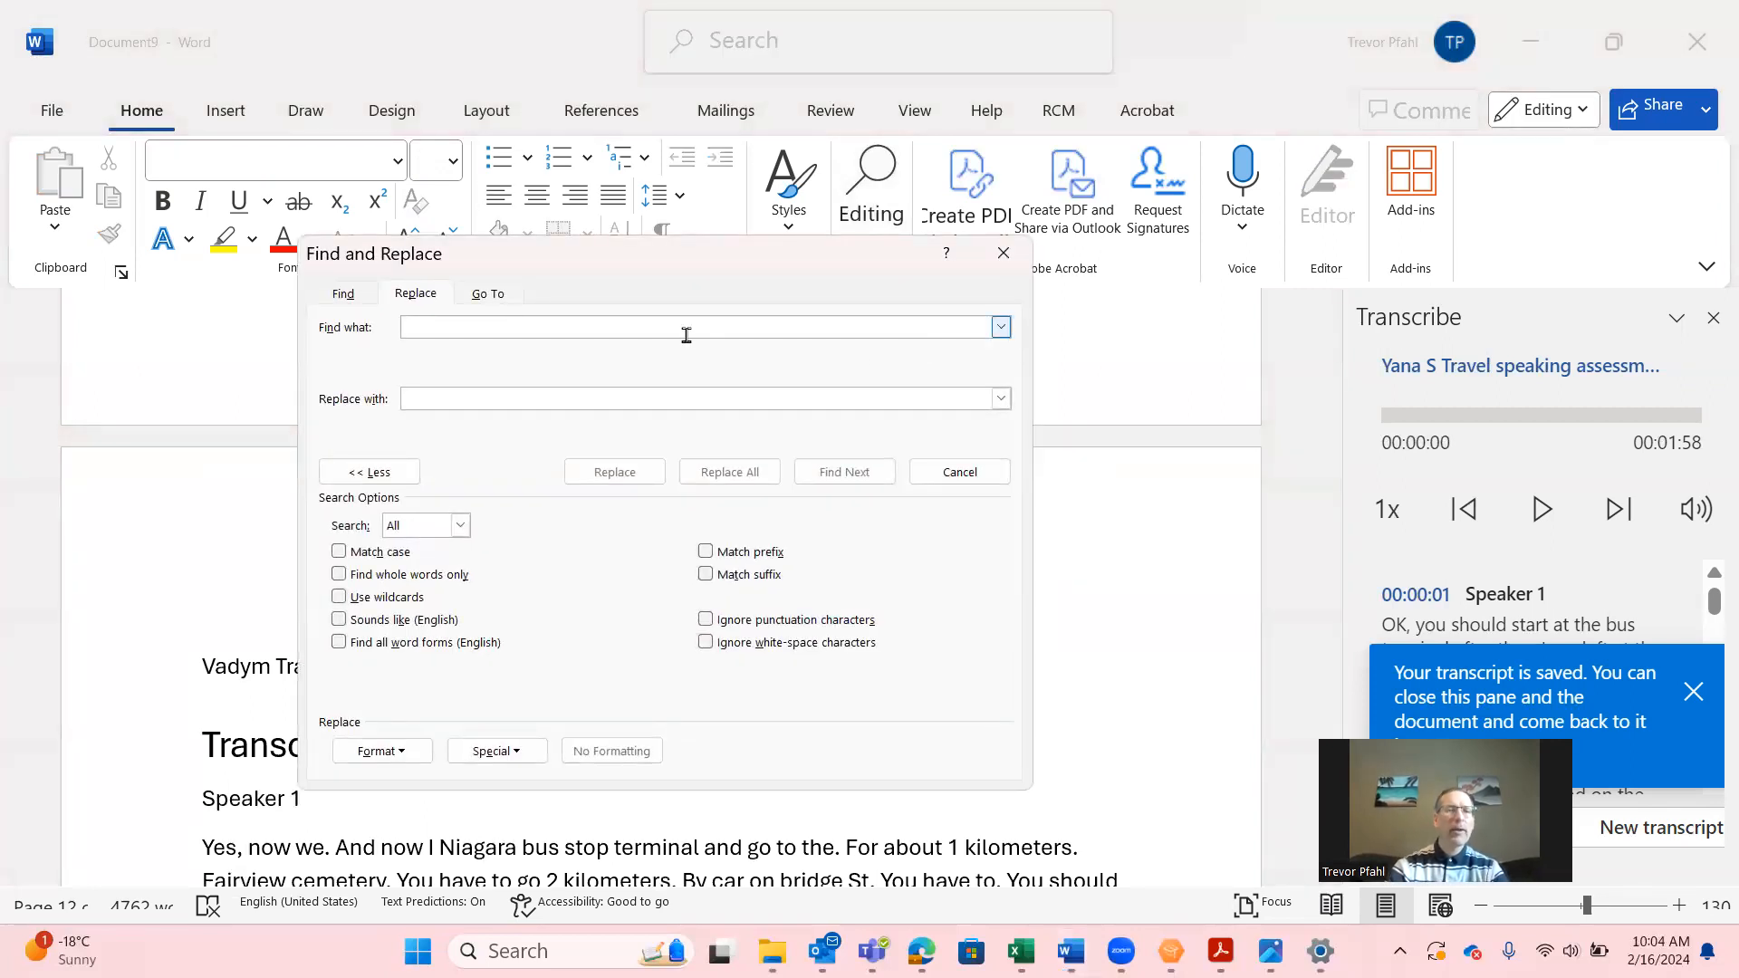
text(audio)
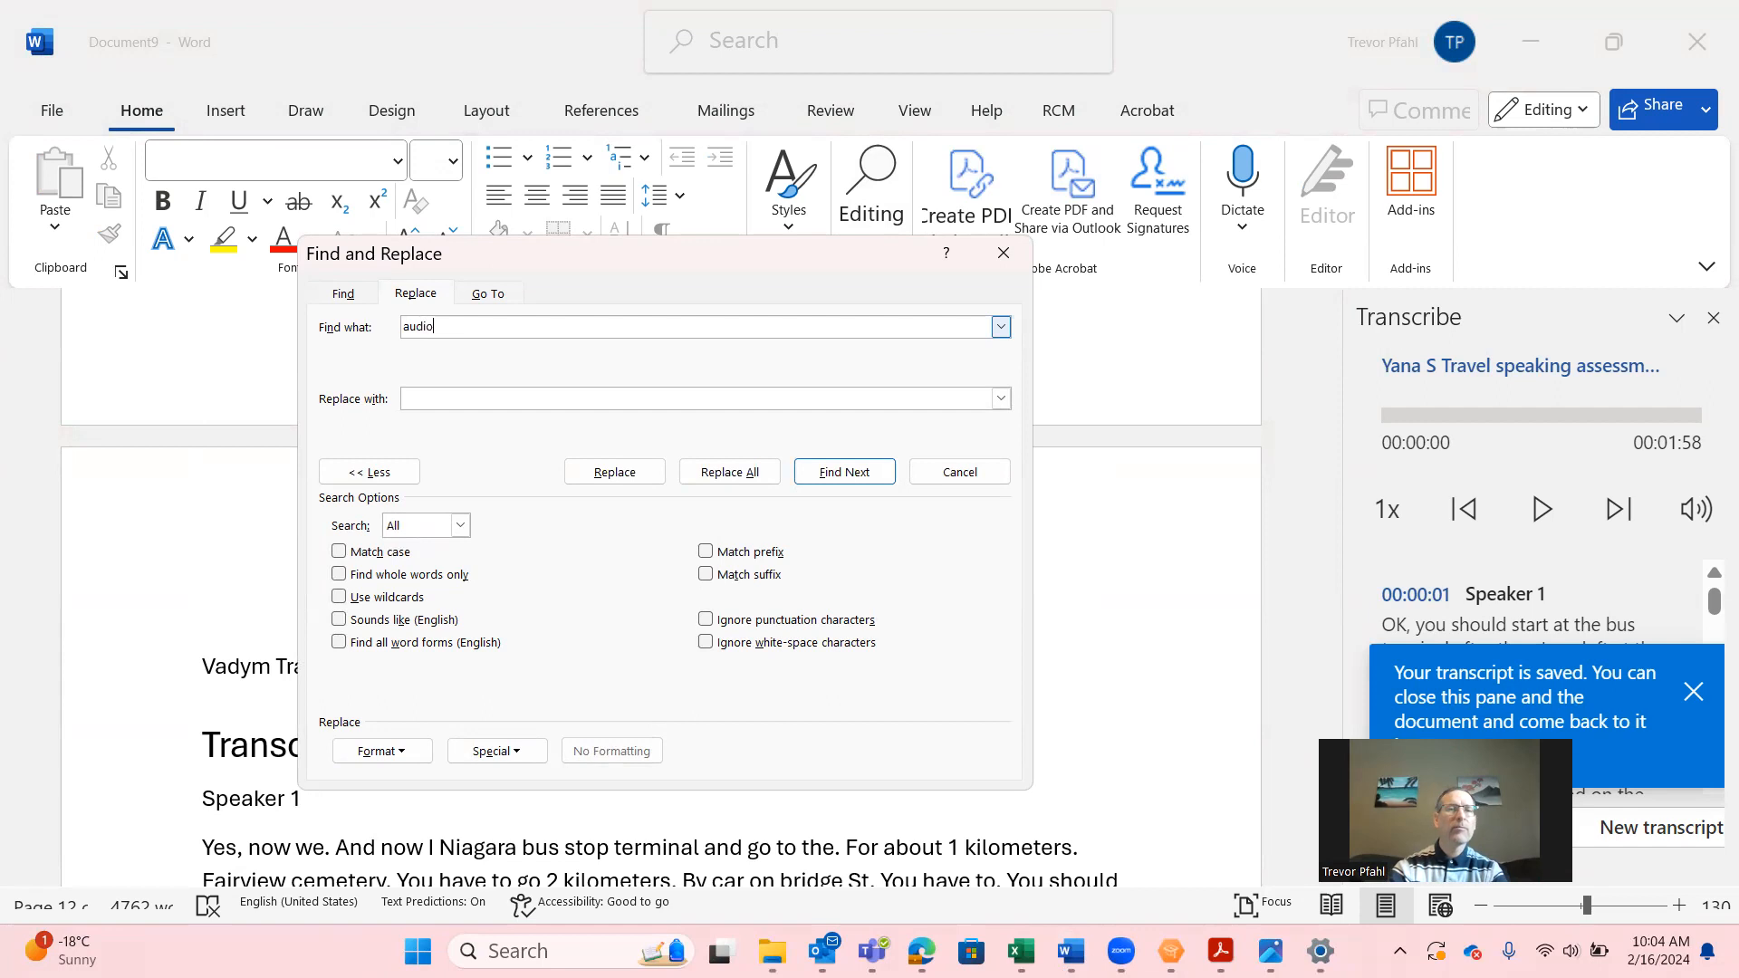
text(_)
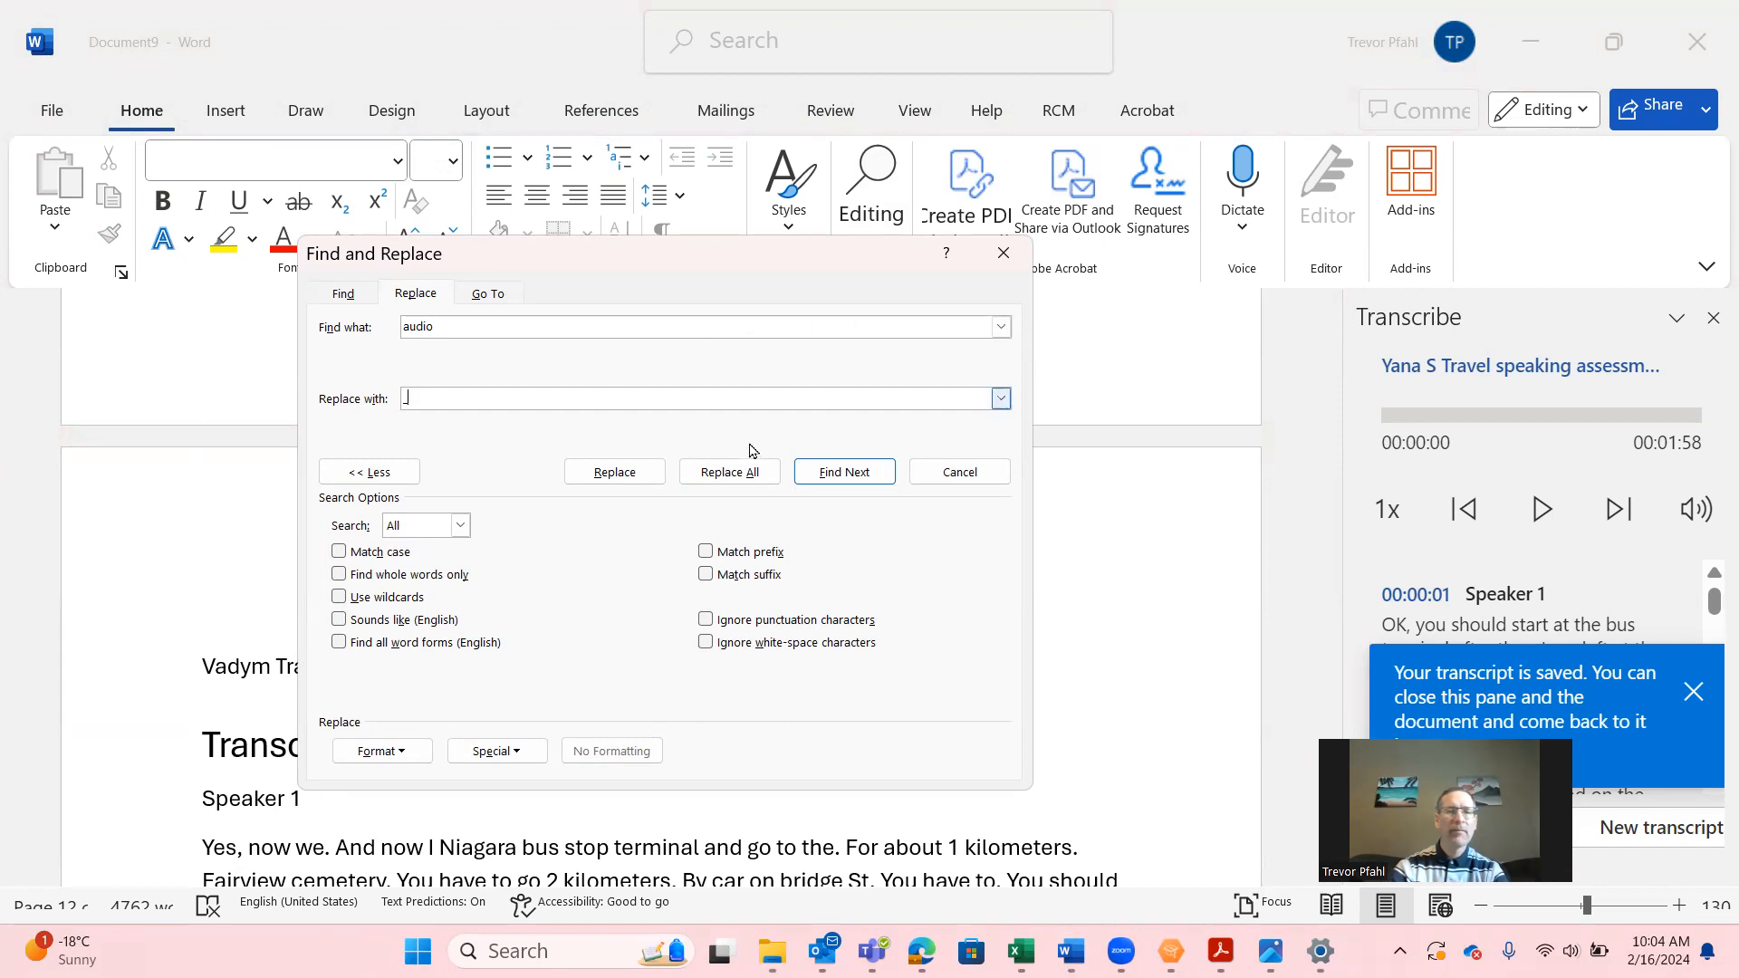
click(723, 474)
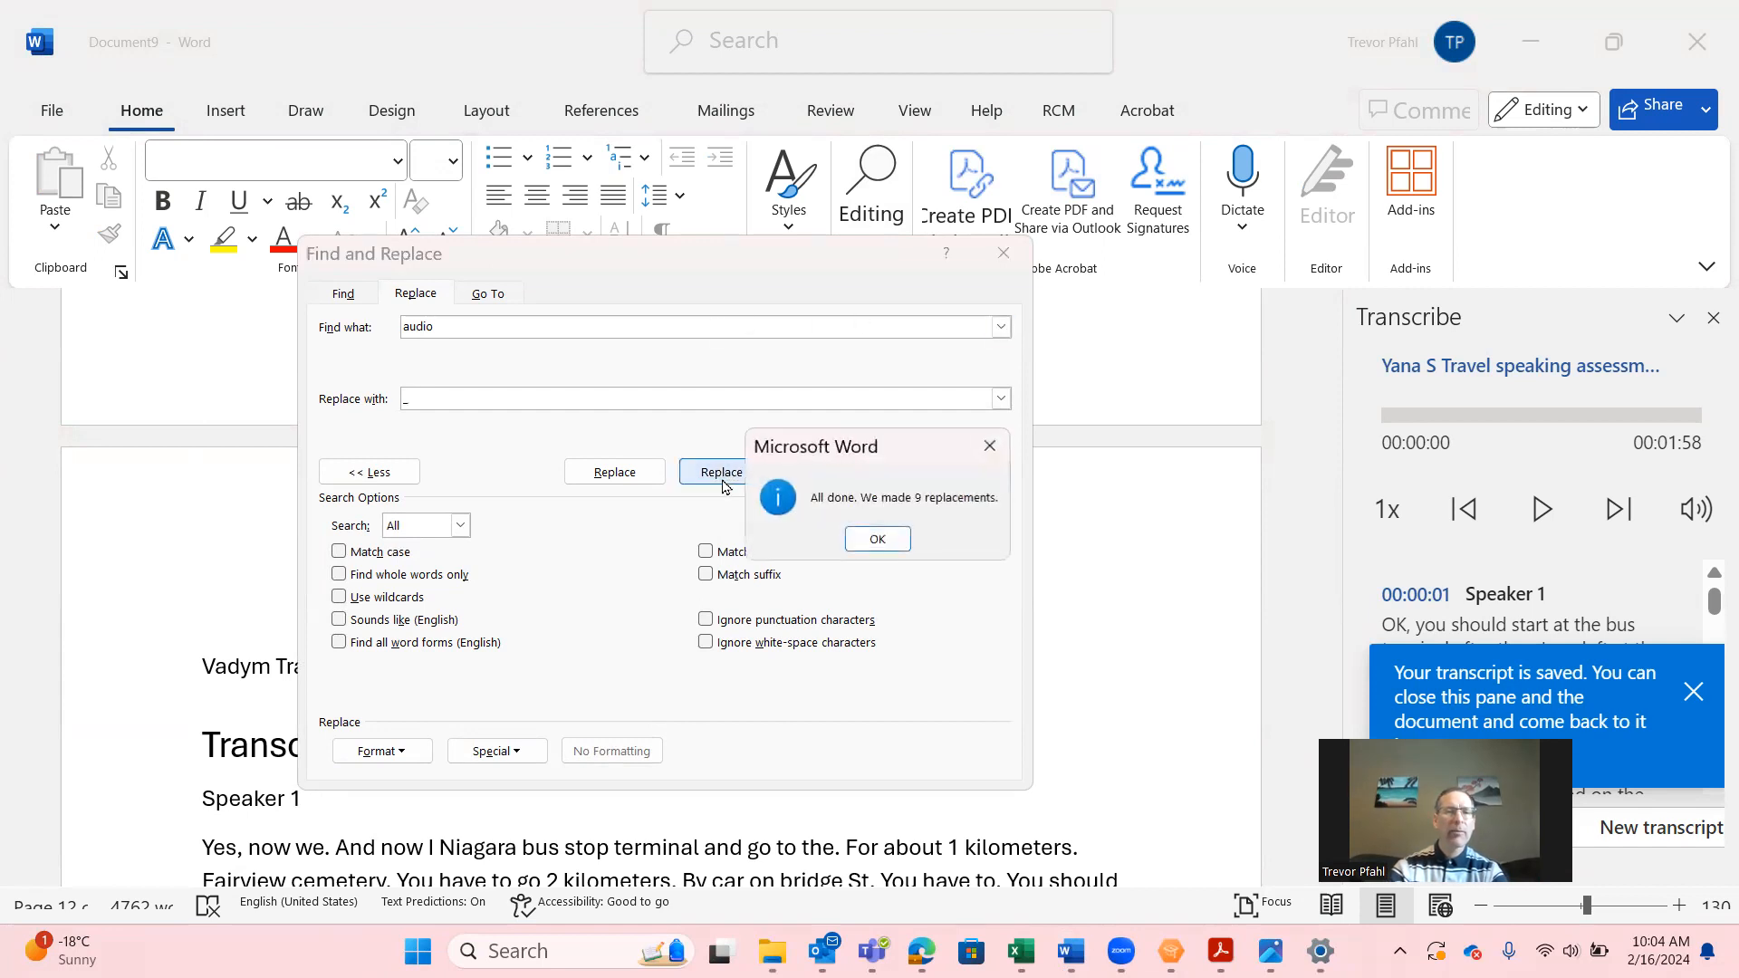
click(877, 539)
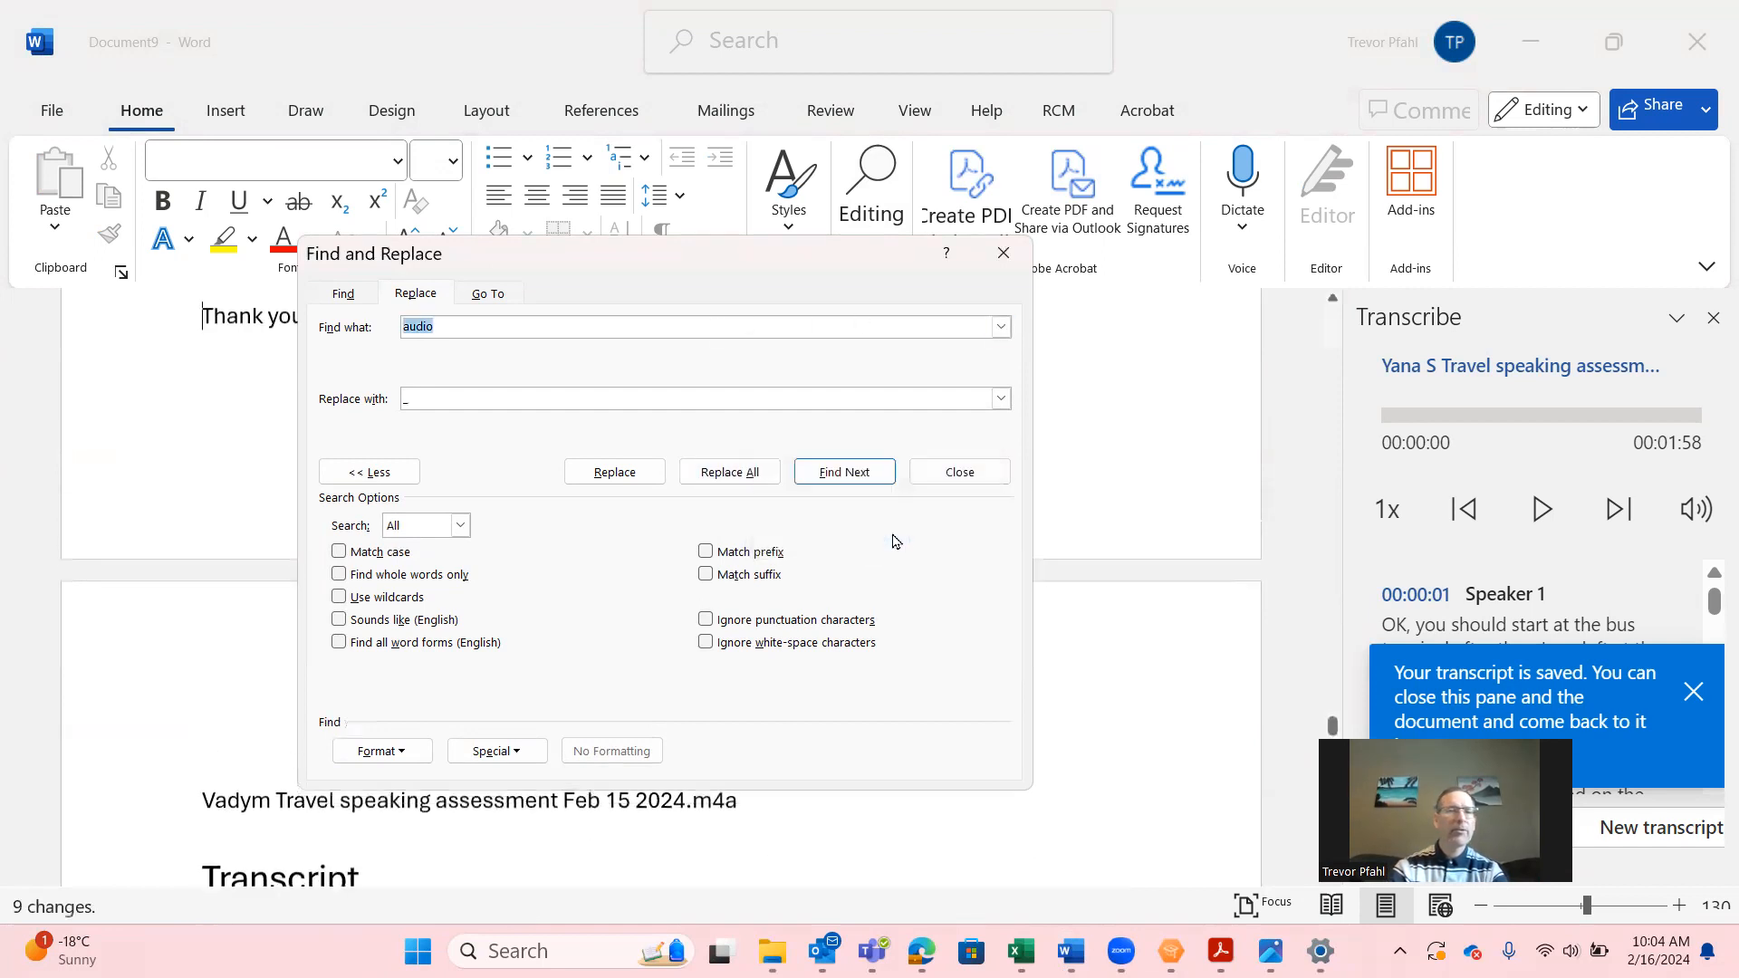
- Replace every occurrence of "transcript" with an underscore and close Find and Replace
text(transc)
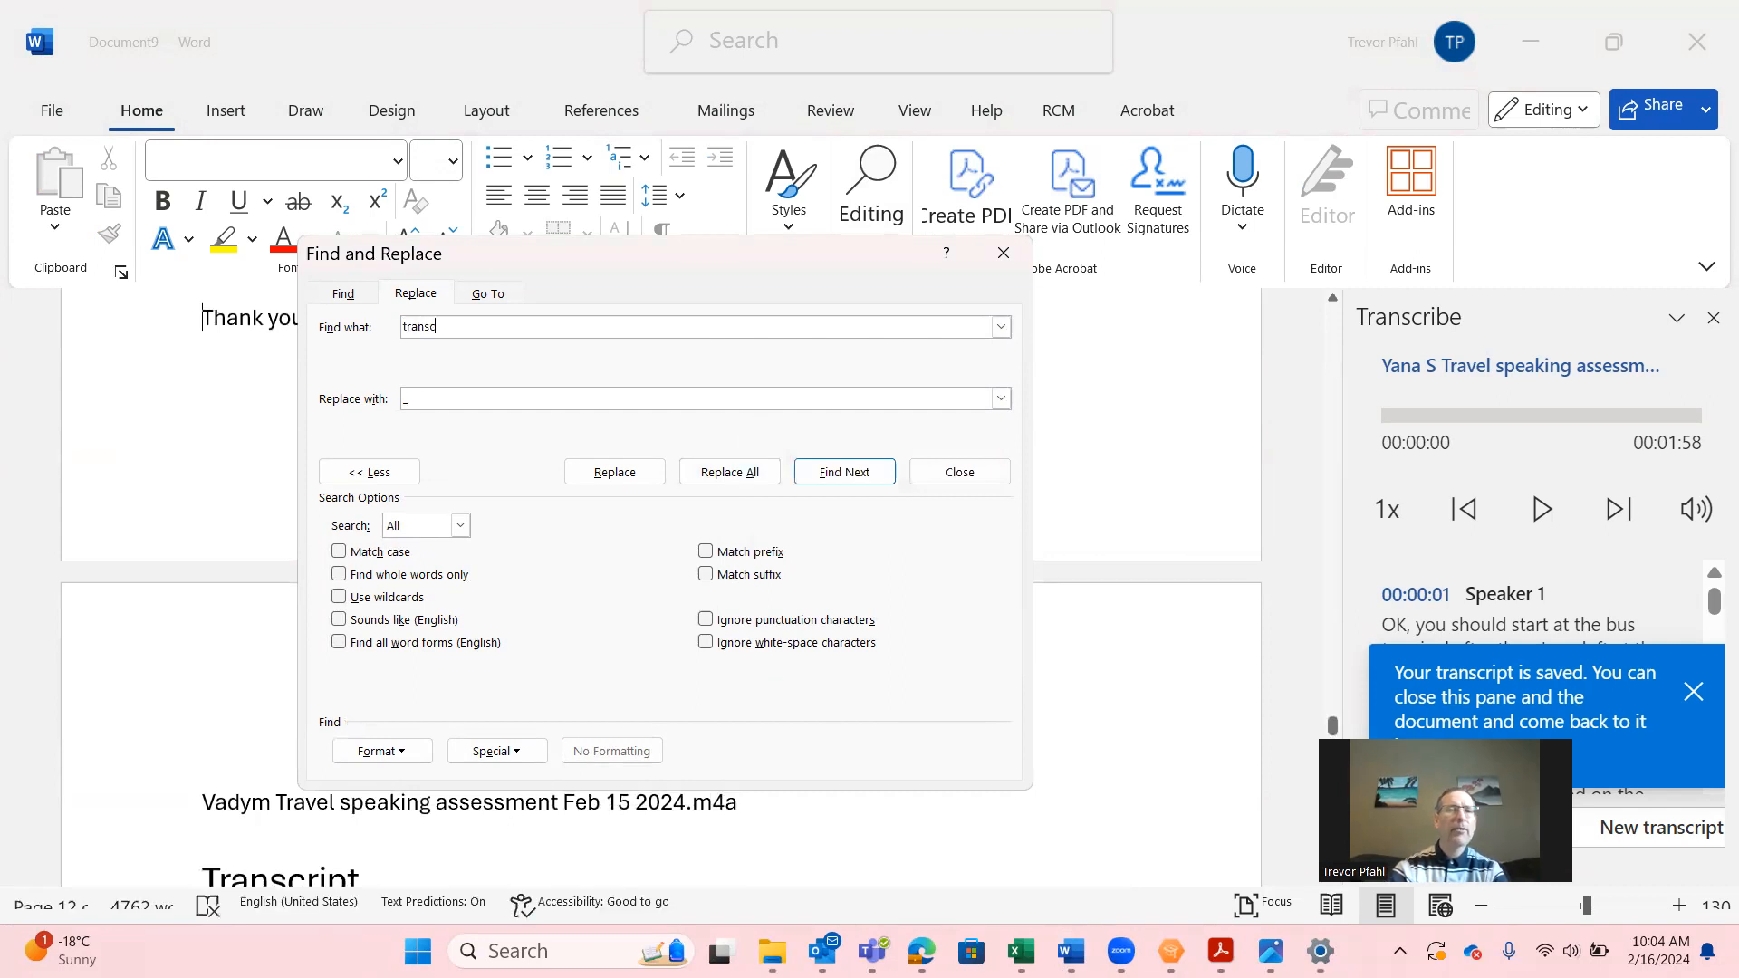
text(ript)
key(Tab)
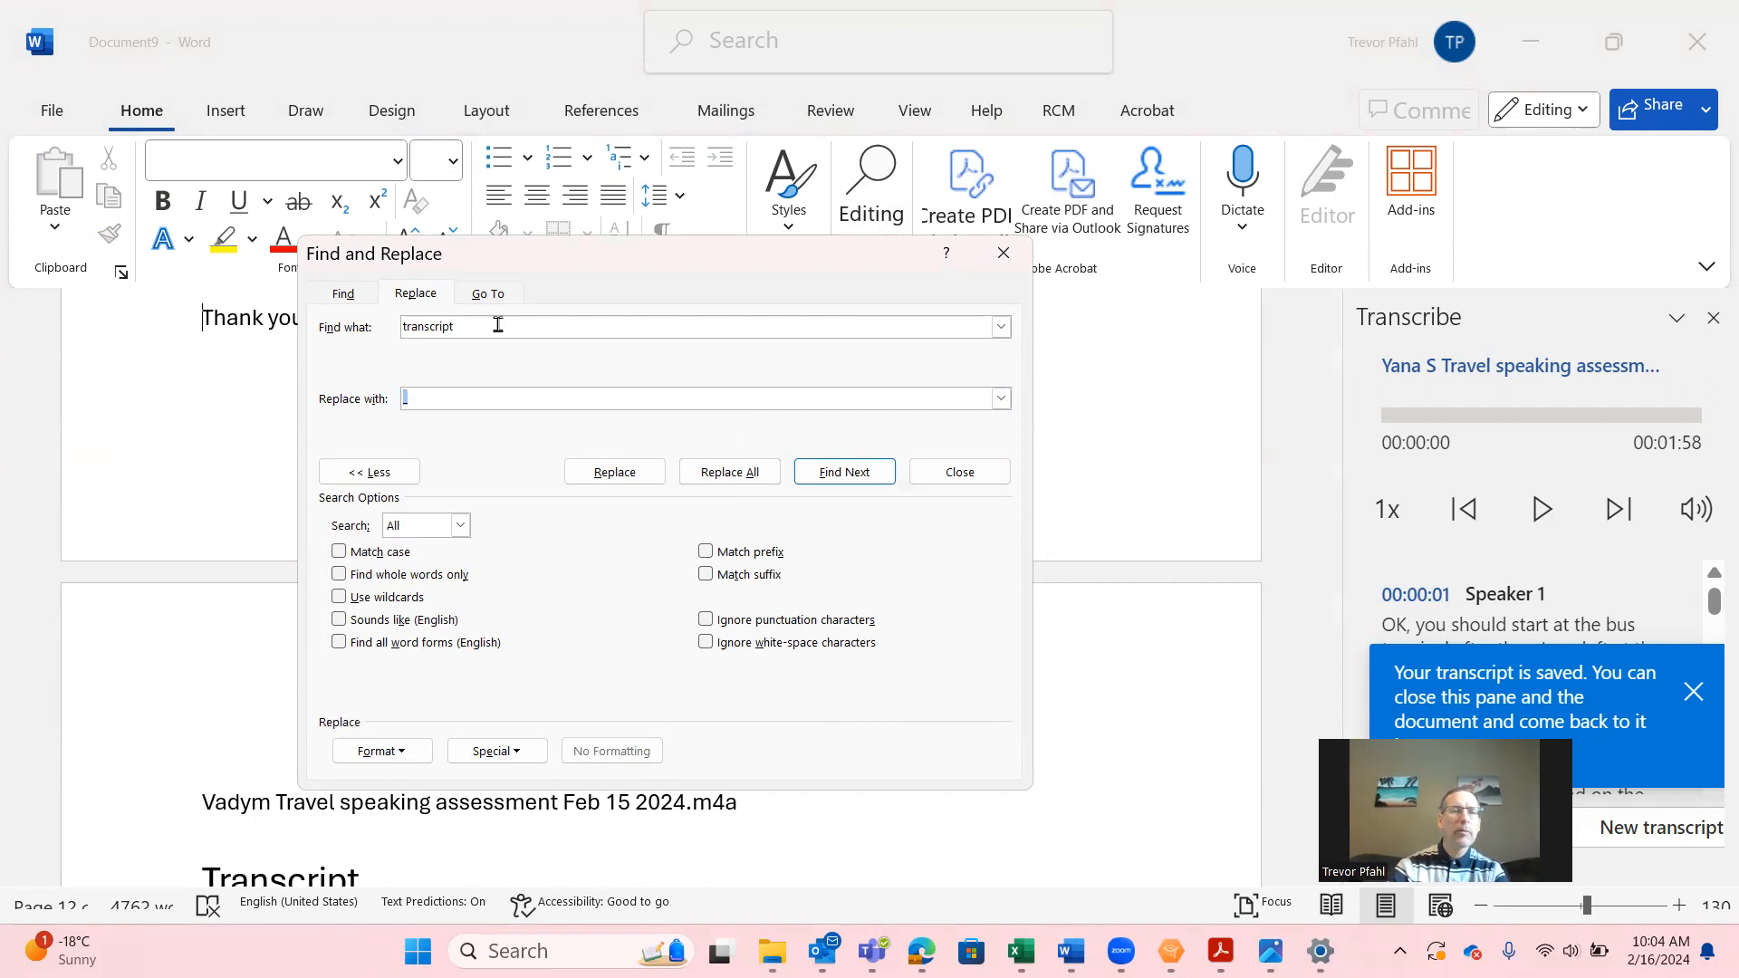
click(729, 471)
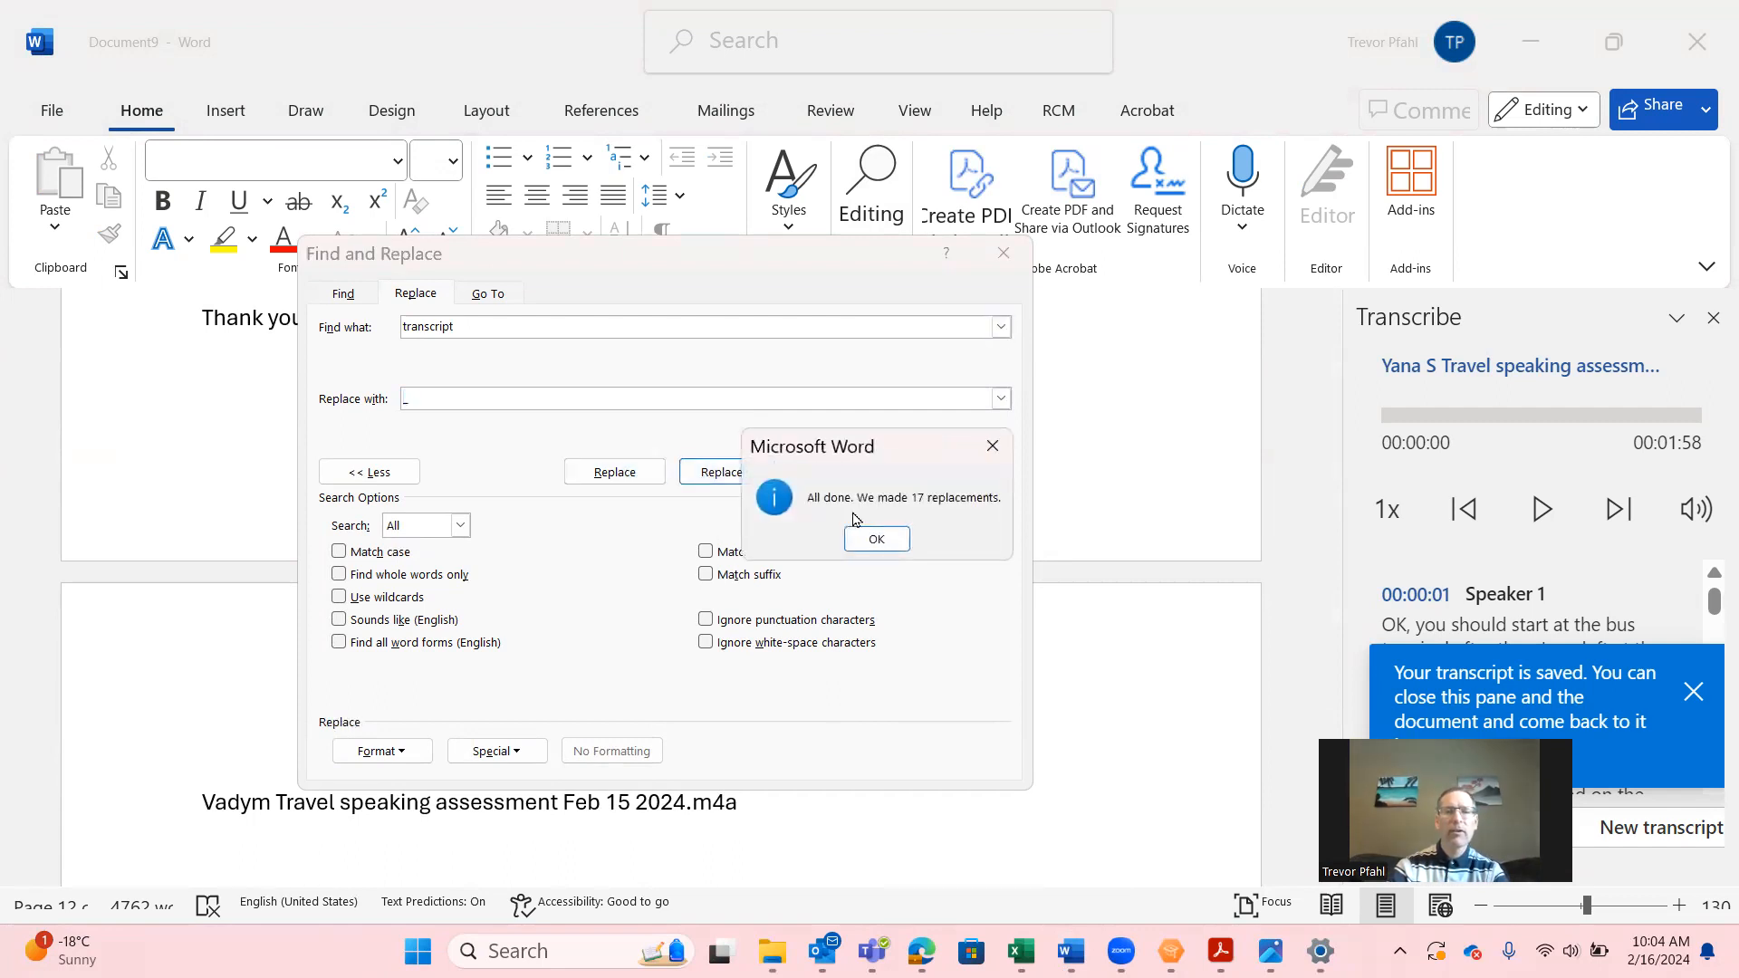
click(878, 544)
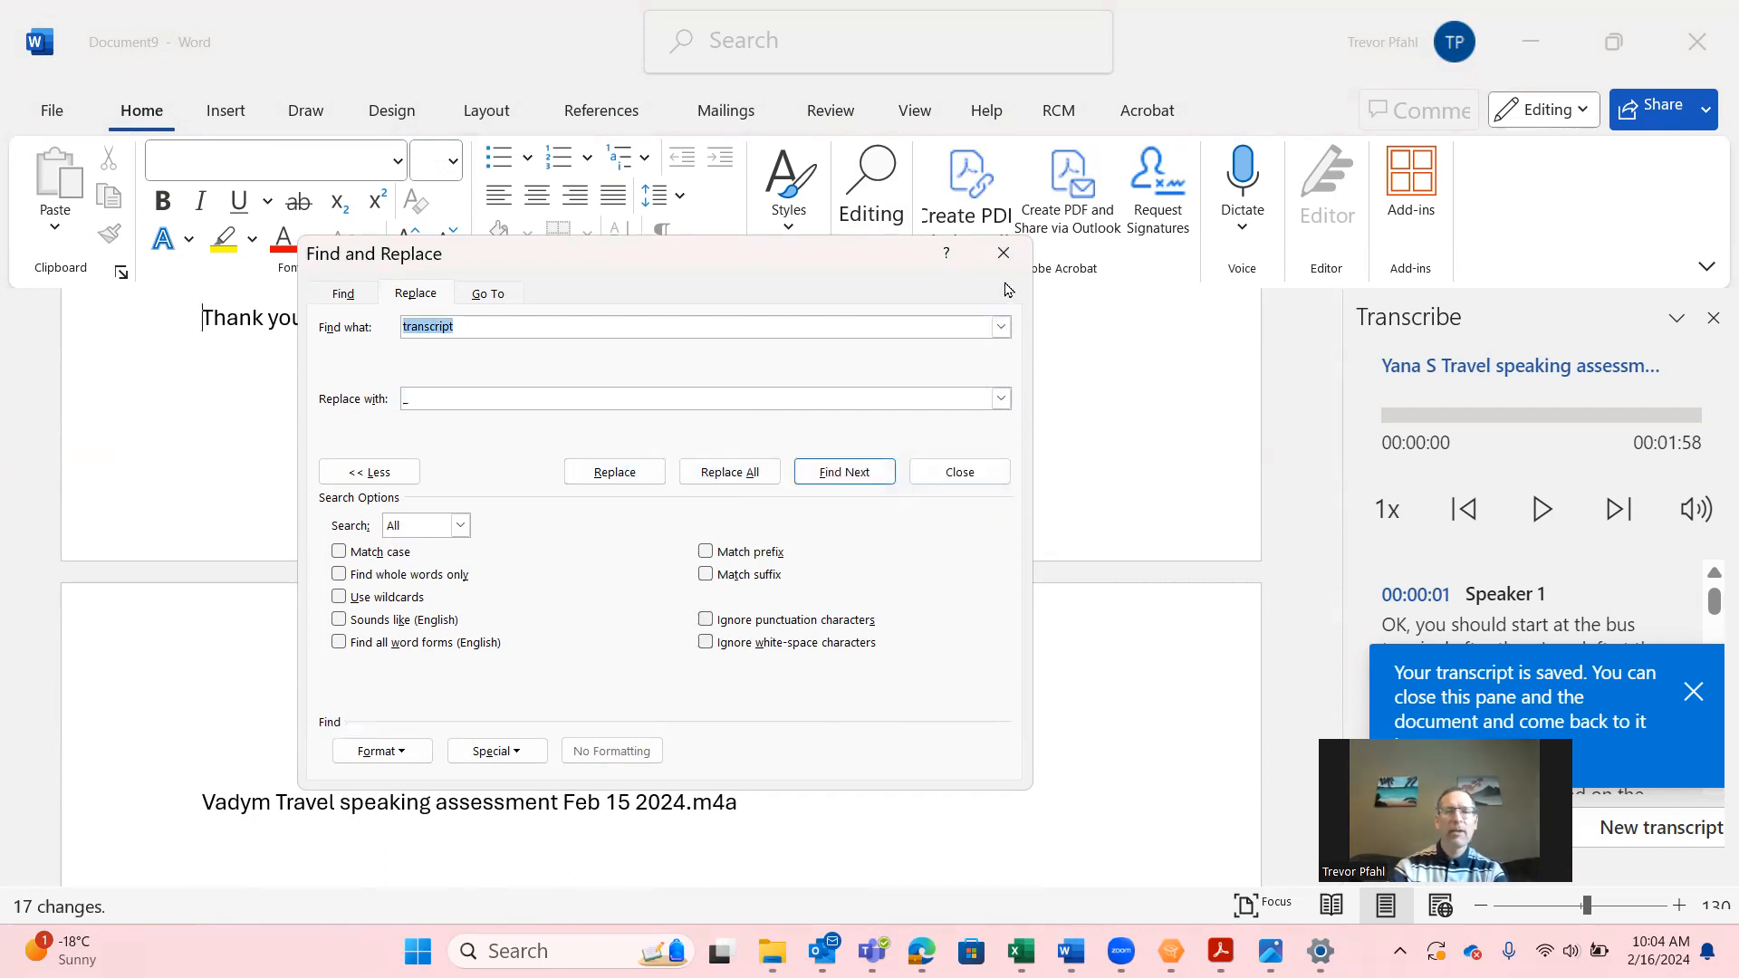
click(1002, 252)
- Delete the "_ file" heading above the last linked speaking assessment recording
scroll(798, 411, down, 20)
scroll(798, 411, down, 20)
scroll(798, 411, down, 6)
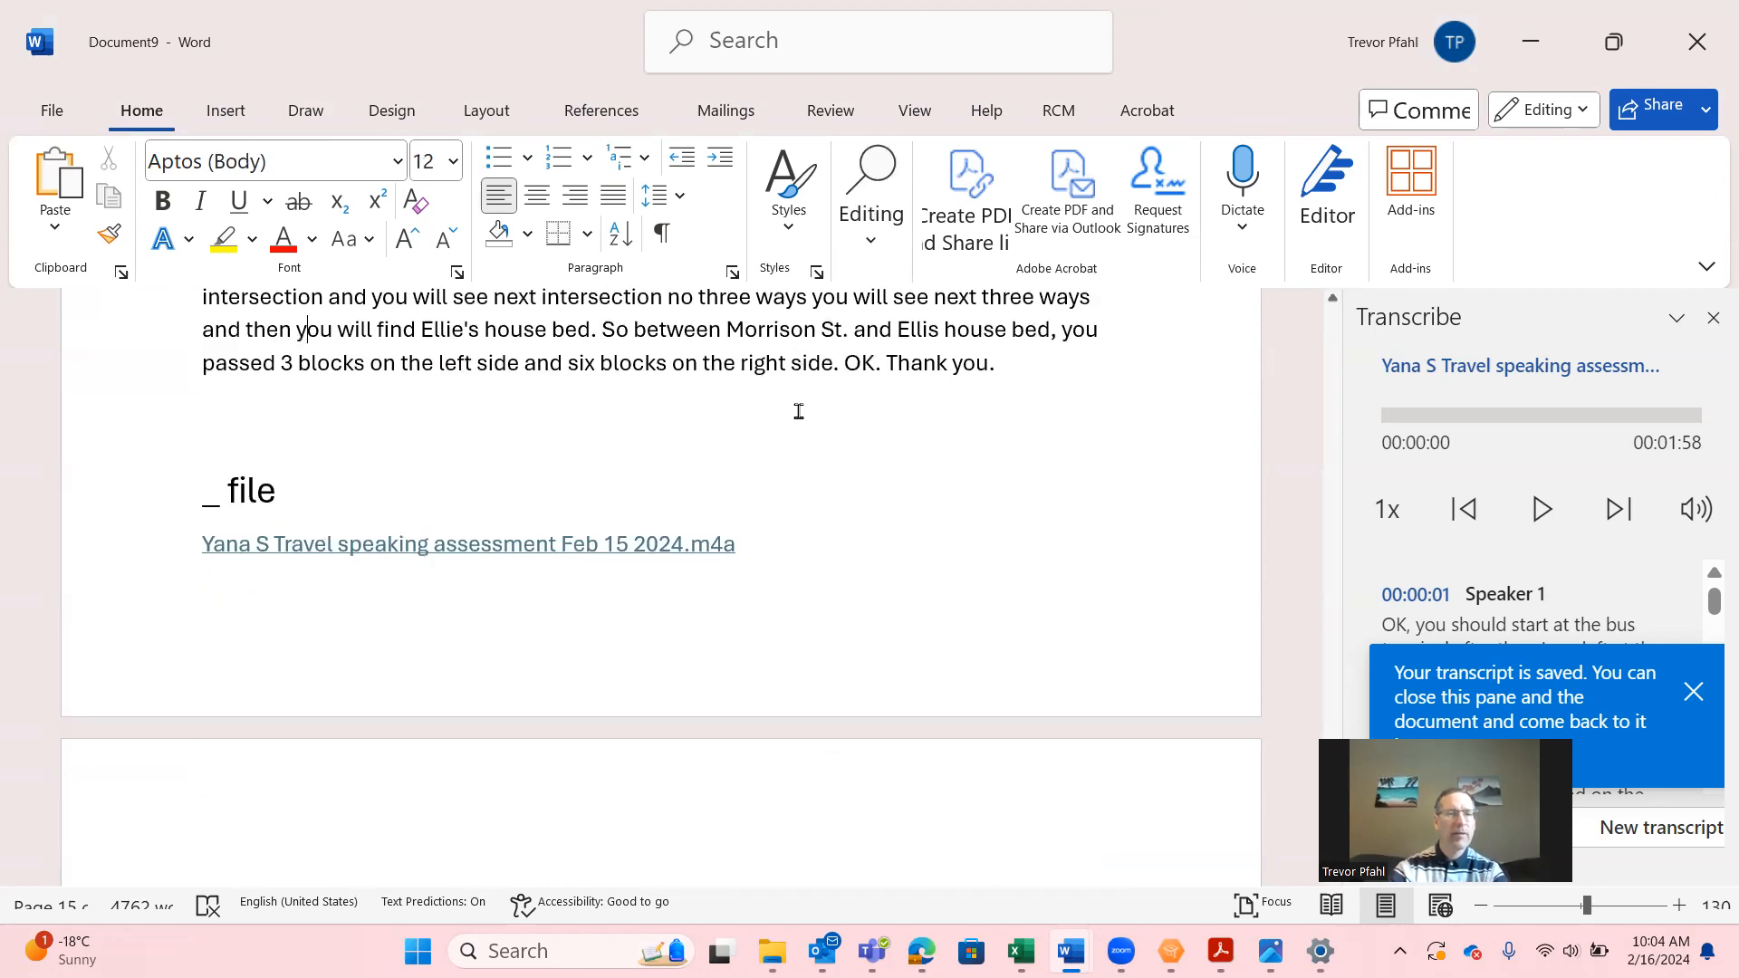
click(193, 512)
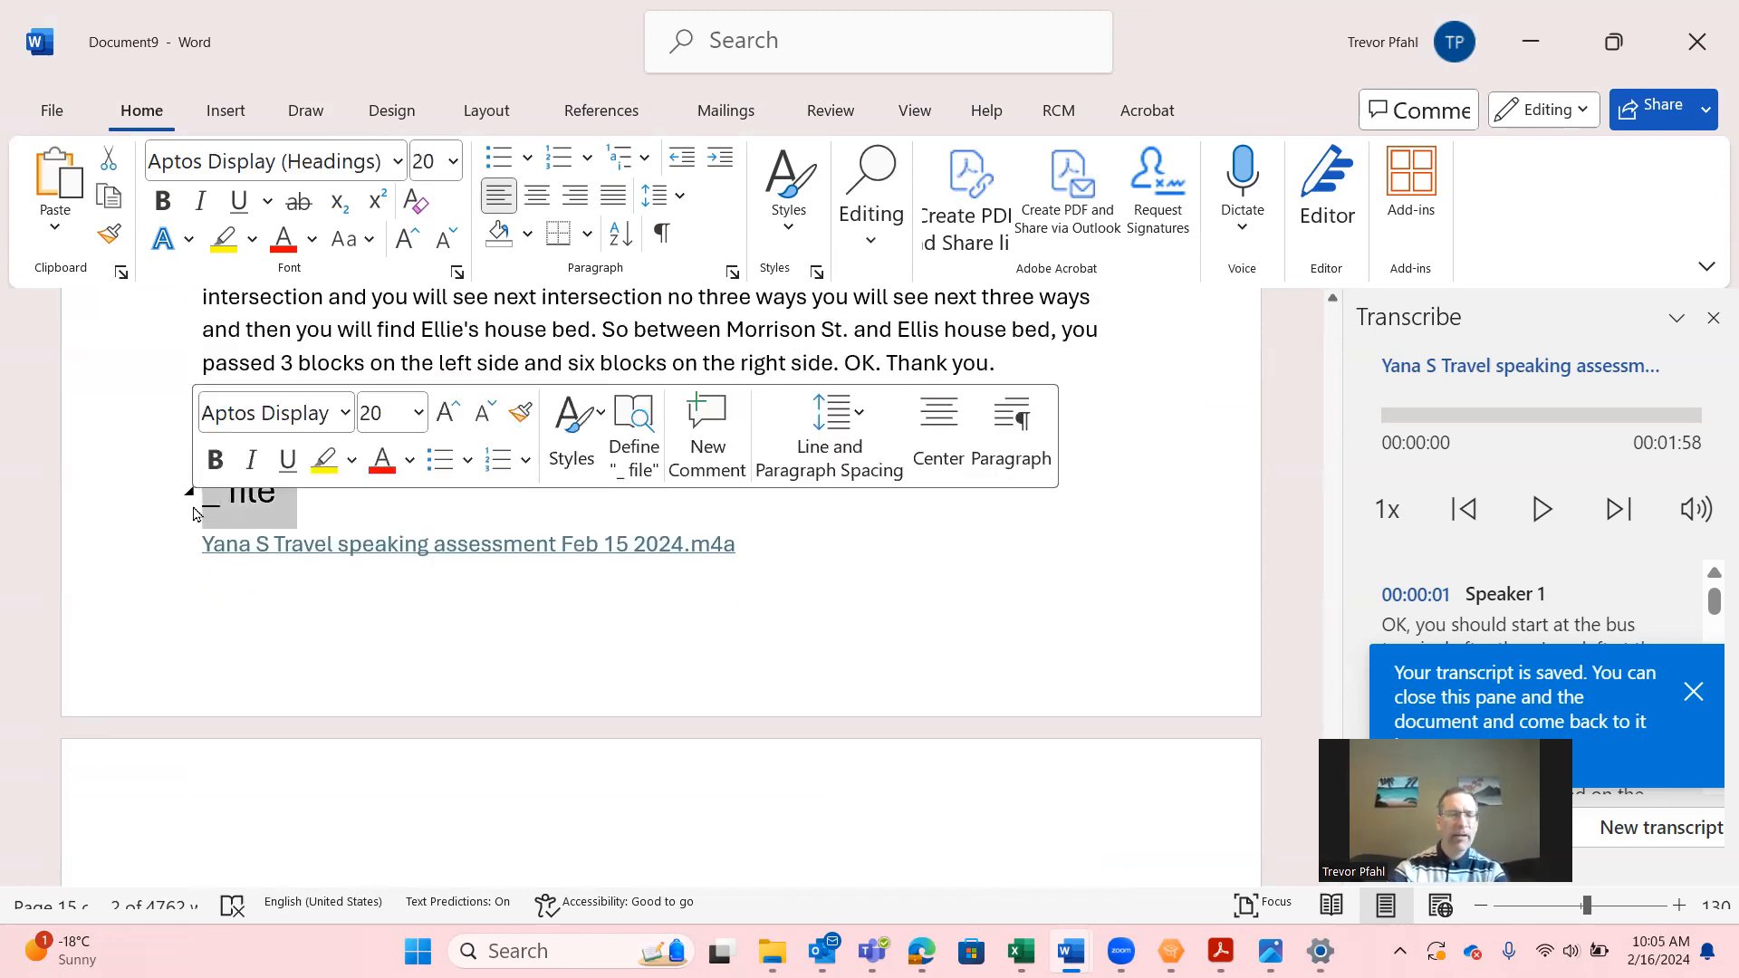
key(Delete)
- Delete the "_ file" heading at the very beginning of the document
scroll(193, 507, up, 15)
key(Page_Up)
key(Page_Up)
key(Page_Up)
key(Page_Up)
key(Page_Up)
key(Page_Up)
key(Page_Up)
key(Page_Up)
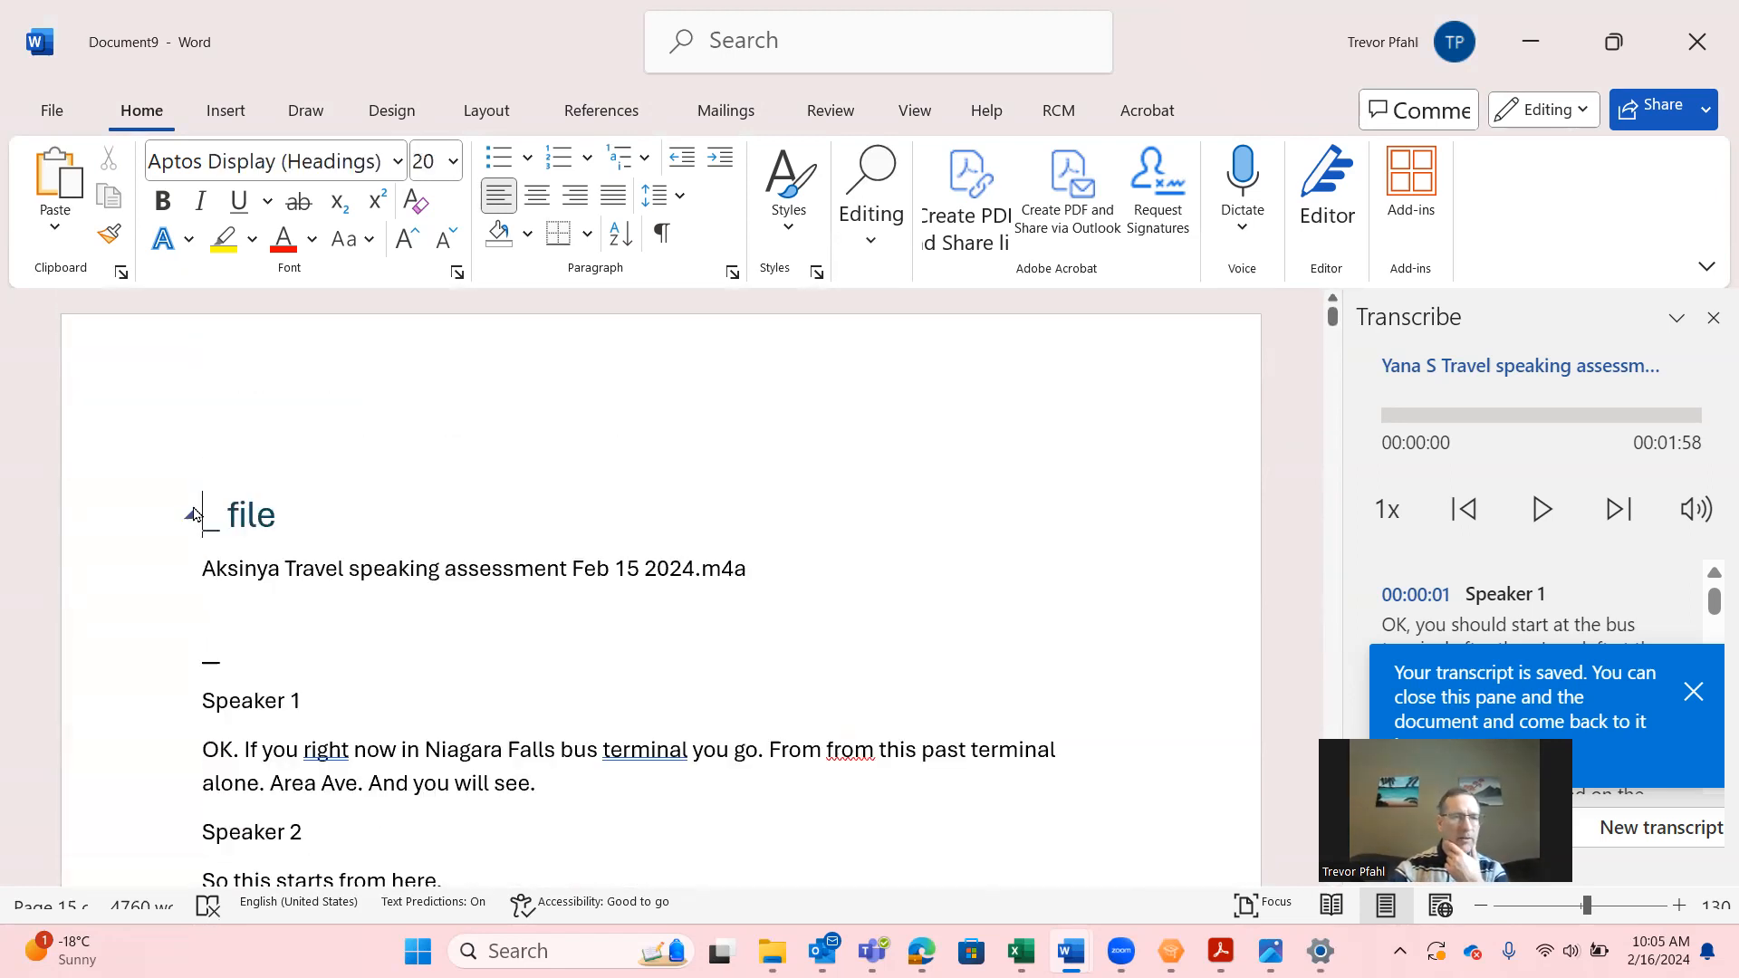
click(161, 529)
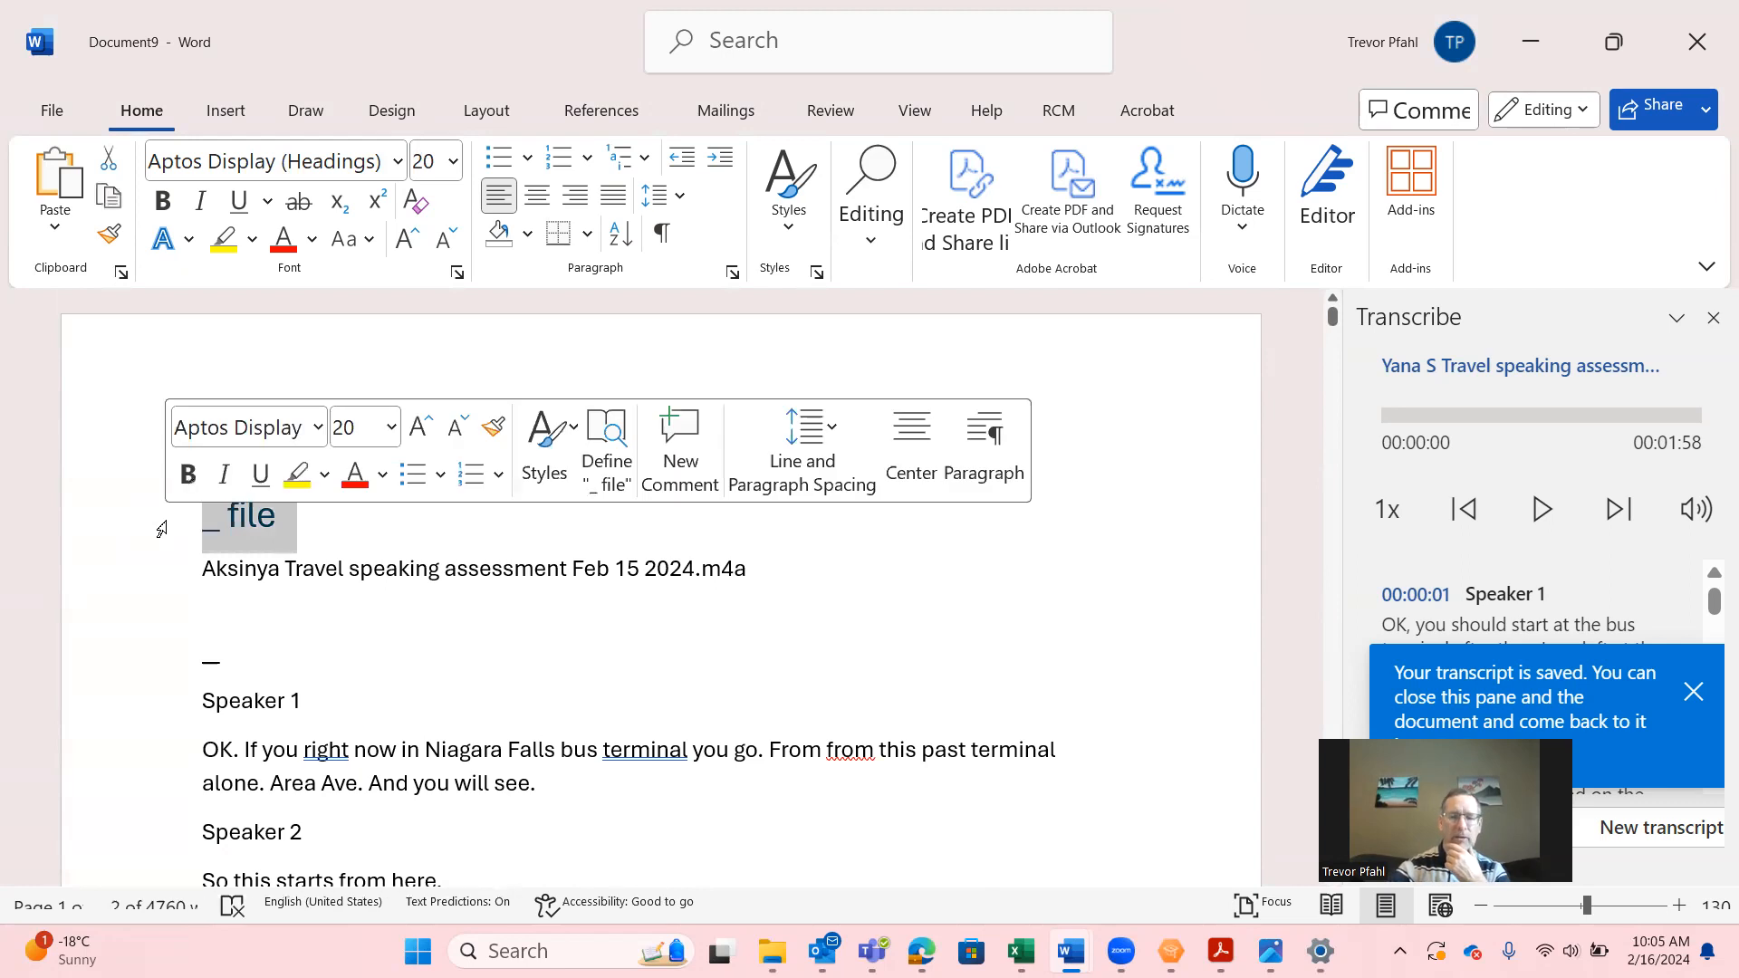
key(Delete)
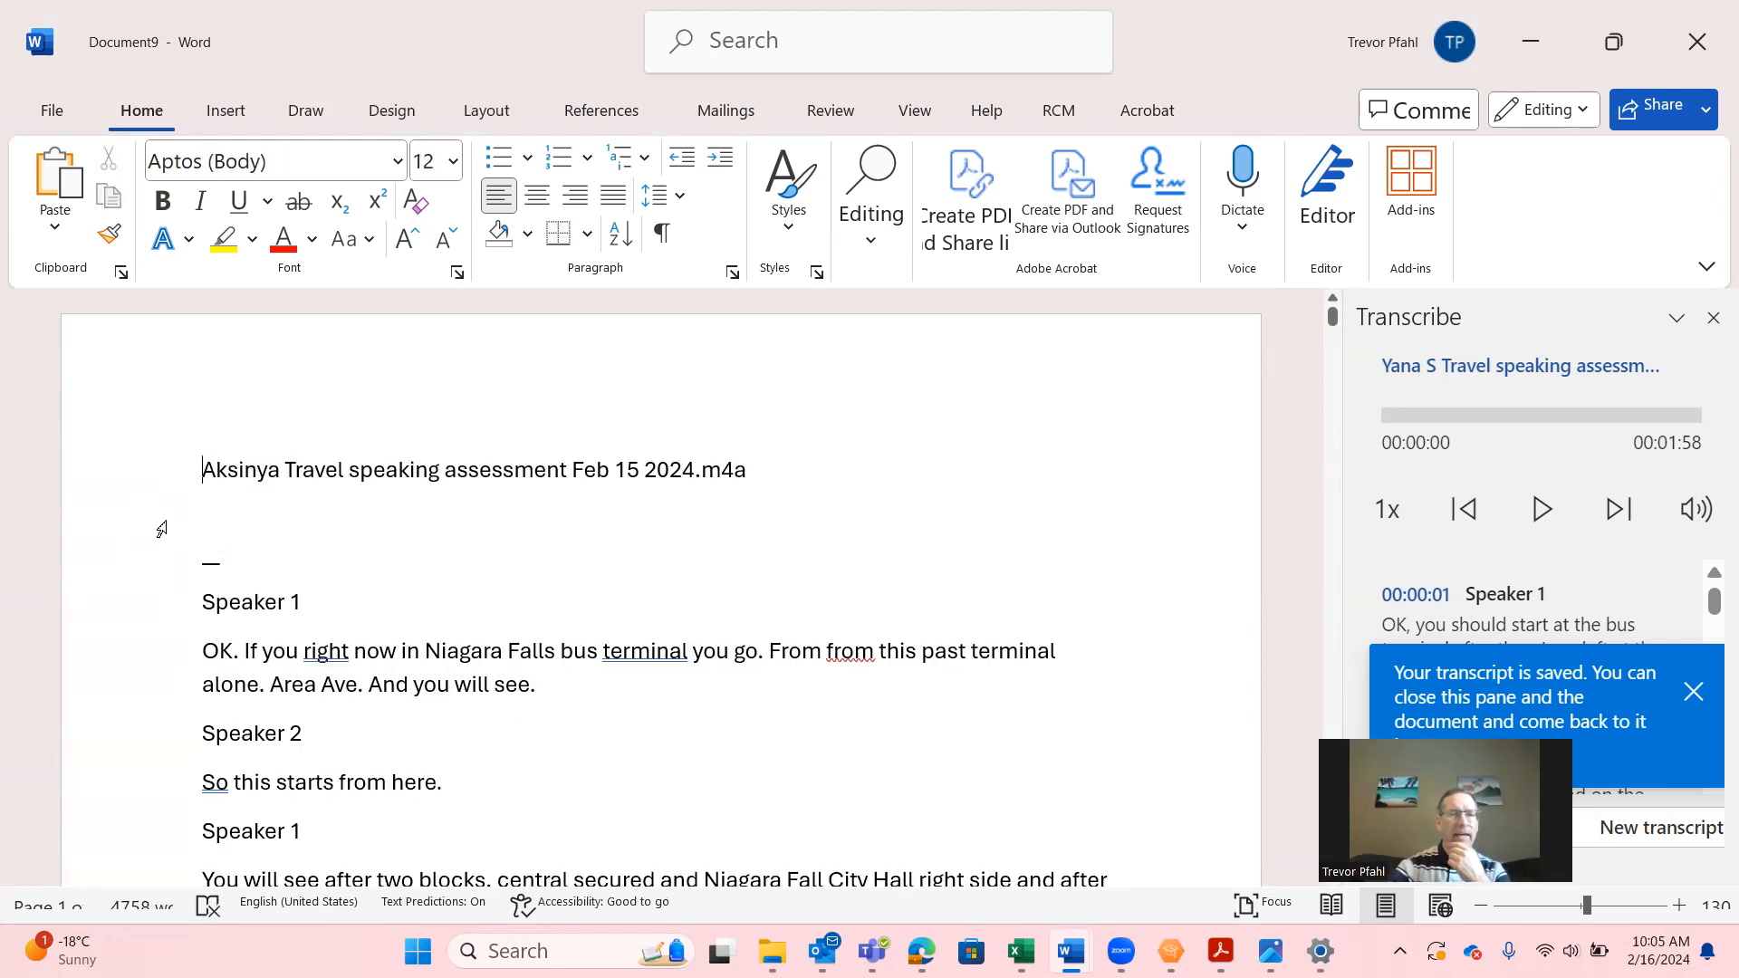
right_click(343, 660)
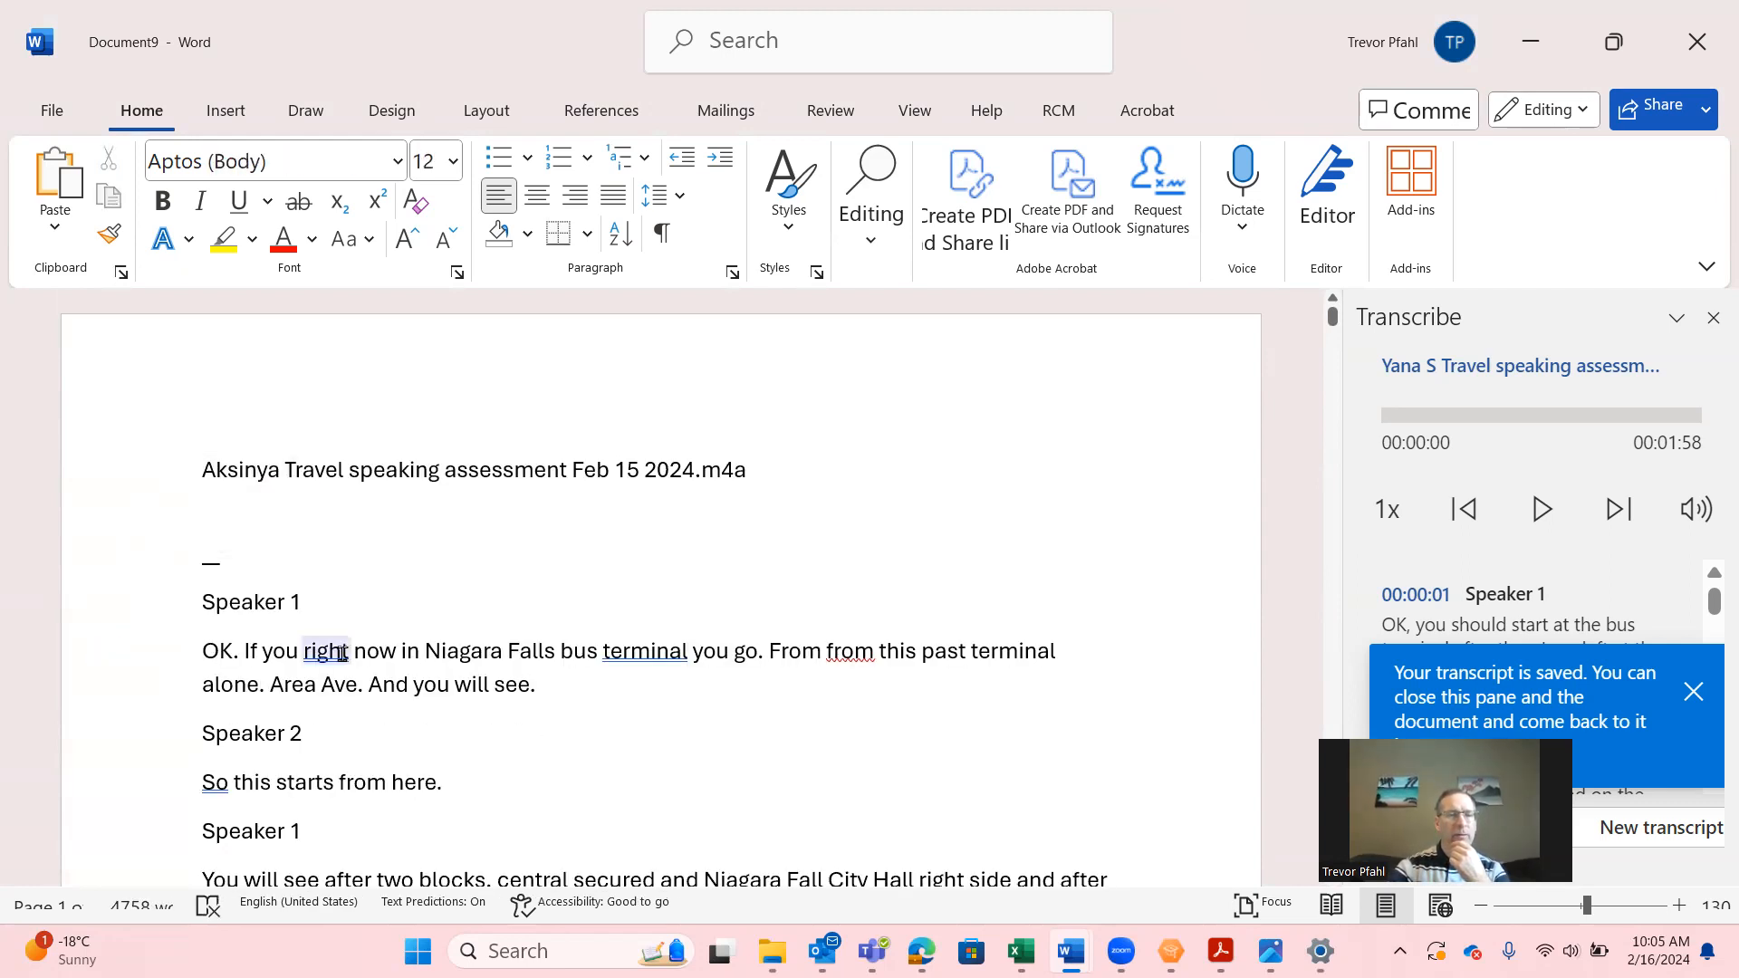
click(489, 573)
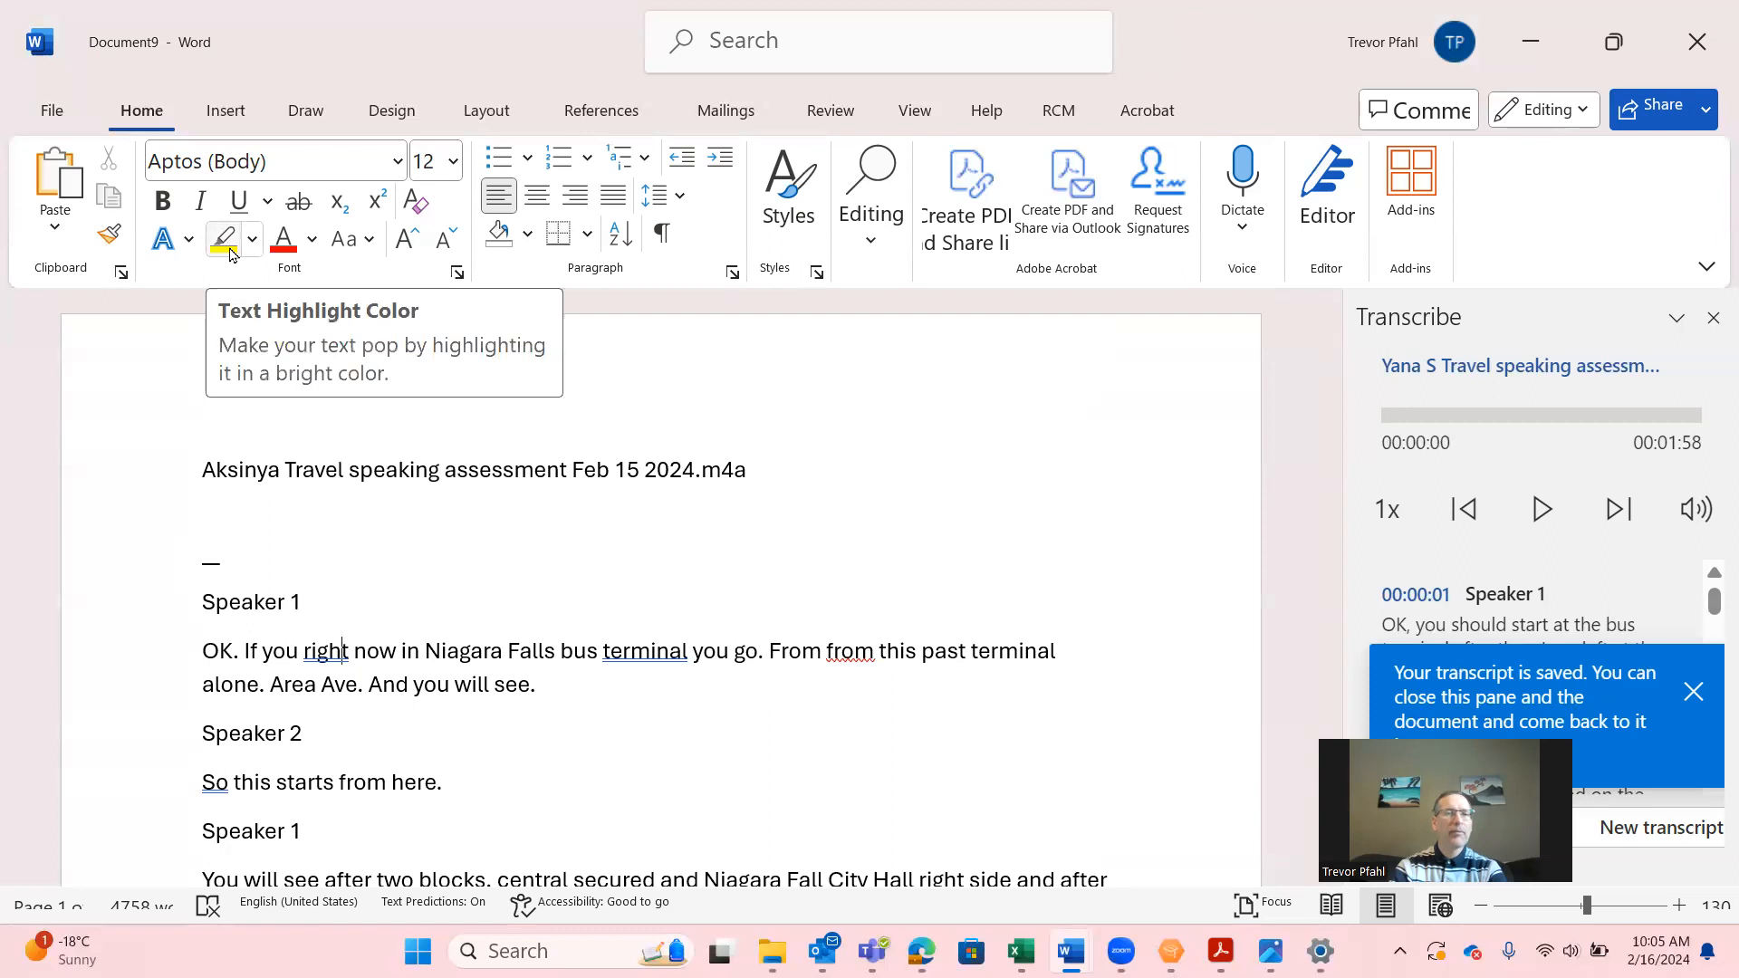
- Highlight every occurrence of "First" in the document by replacing it with "First" in Highlight formatting
click(887, 254)
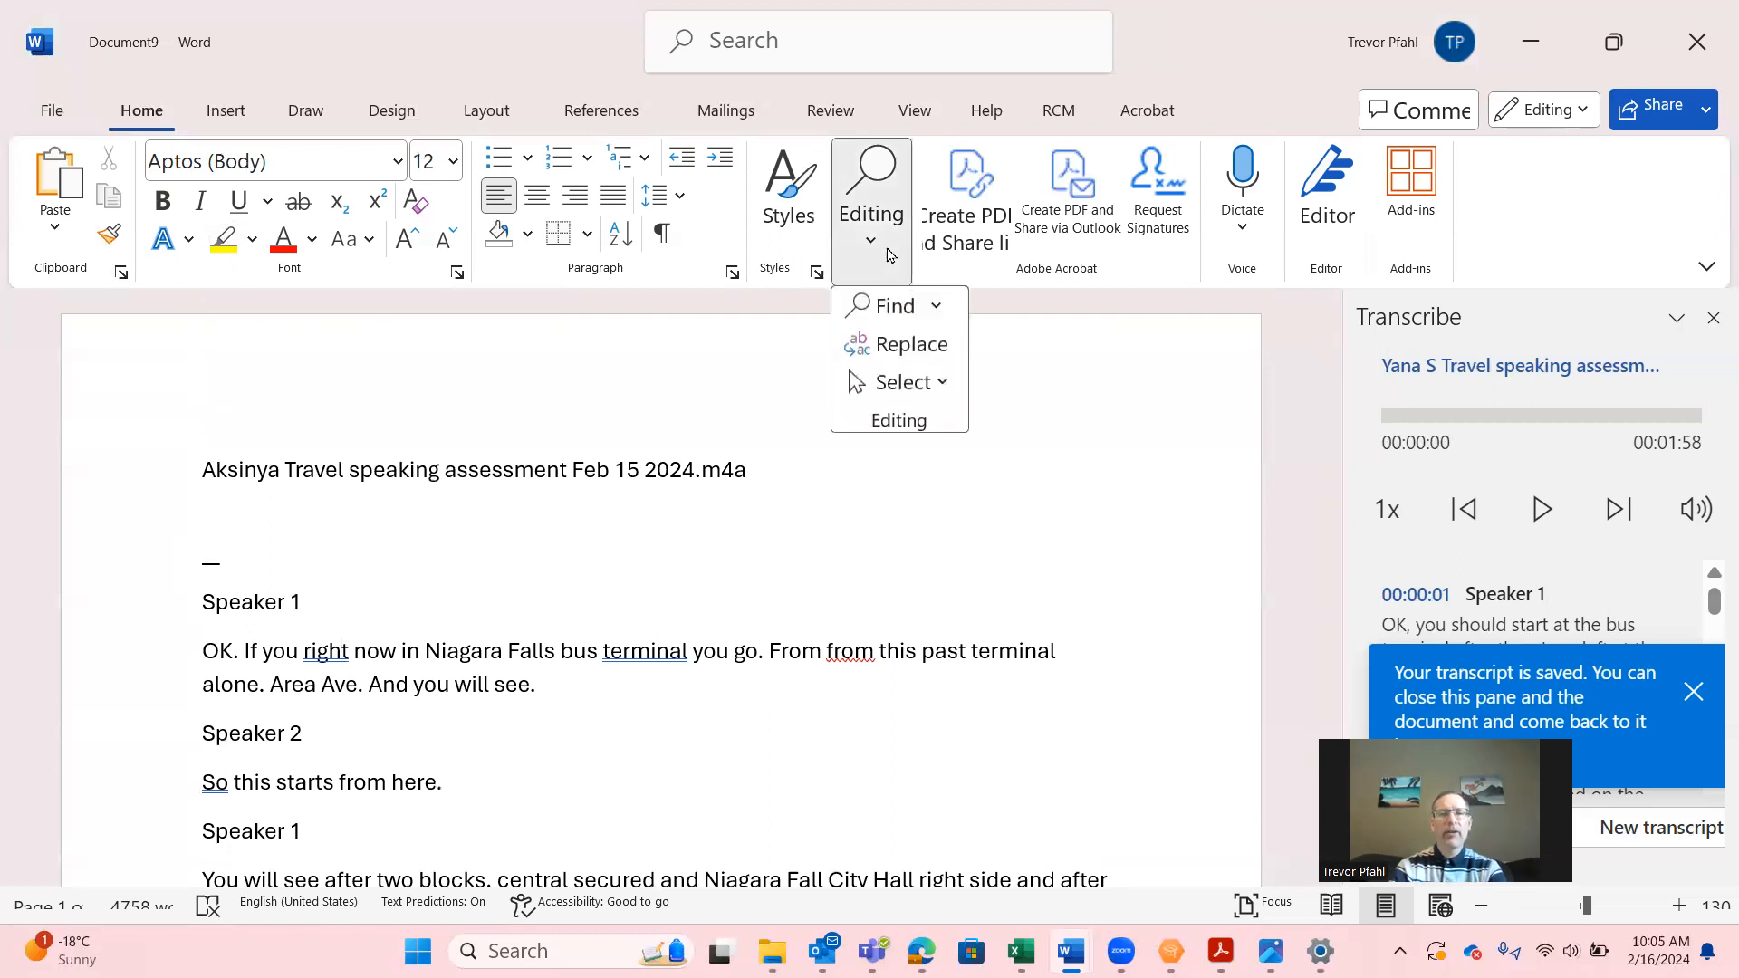
click(913, 342)
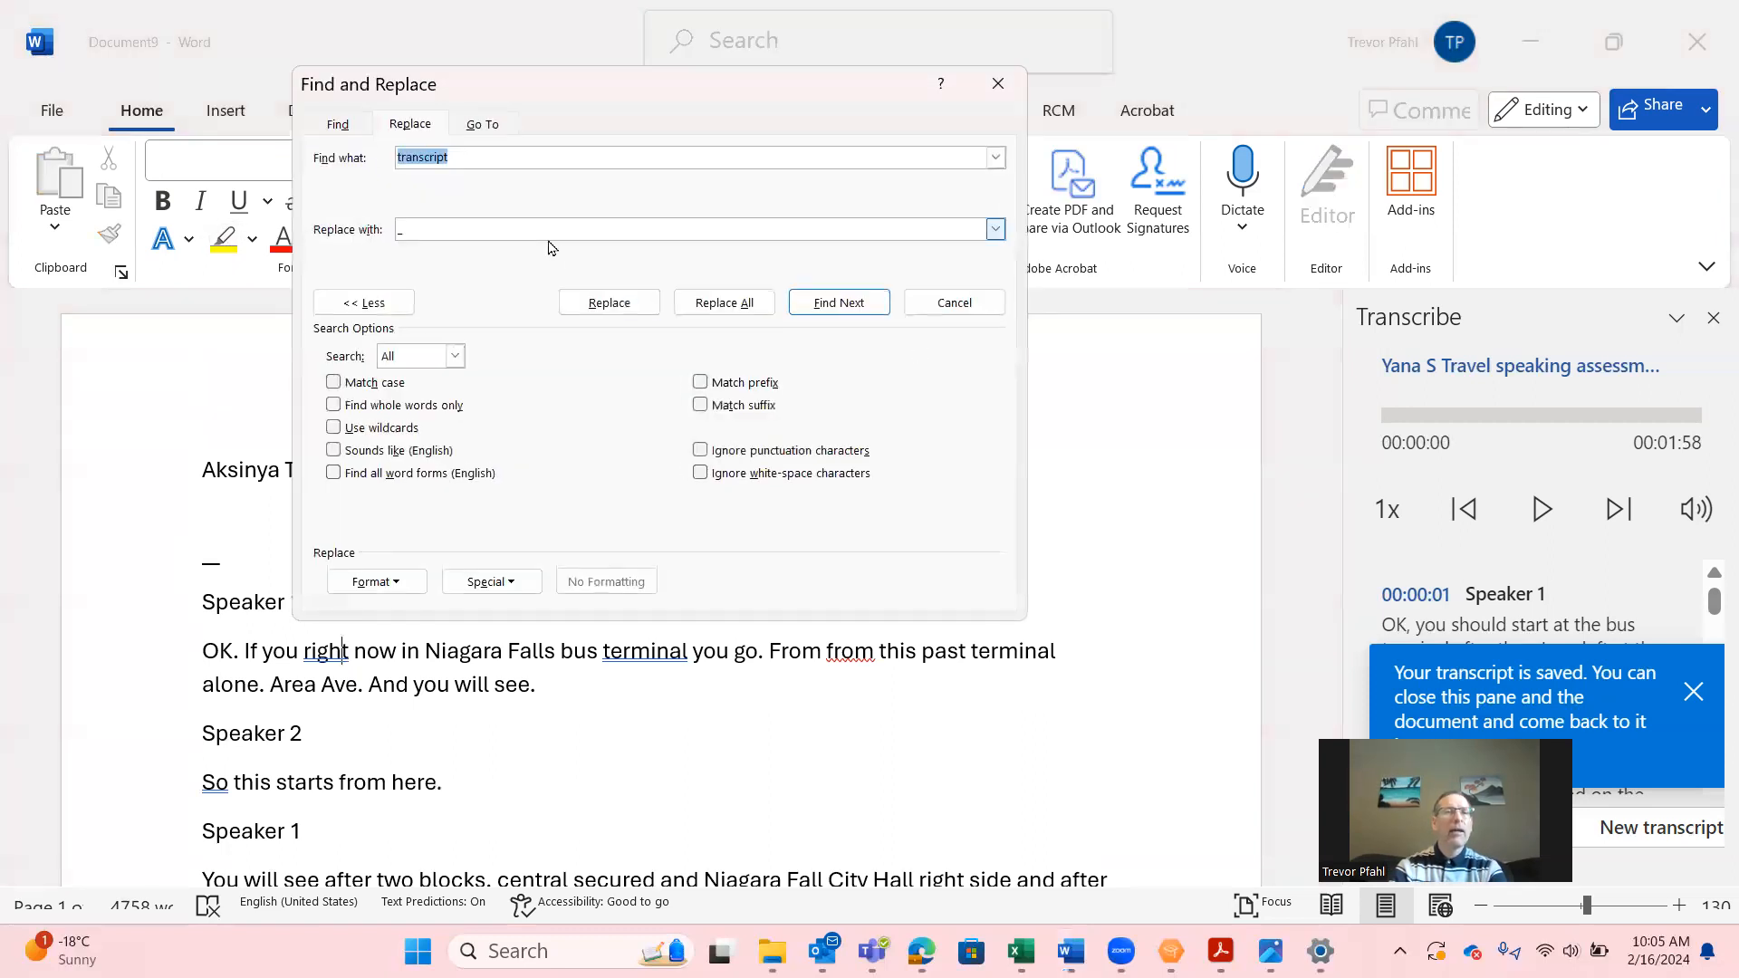
text(First)
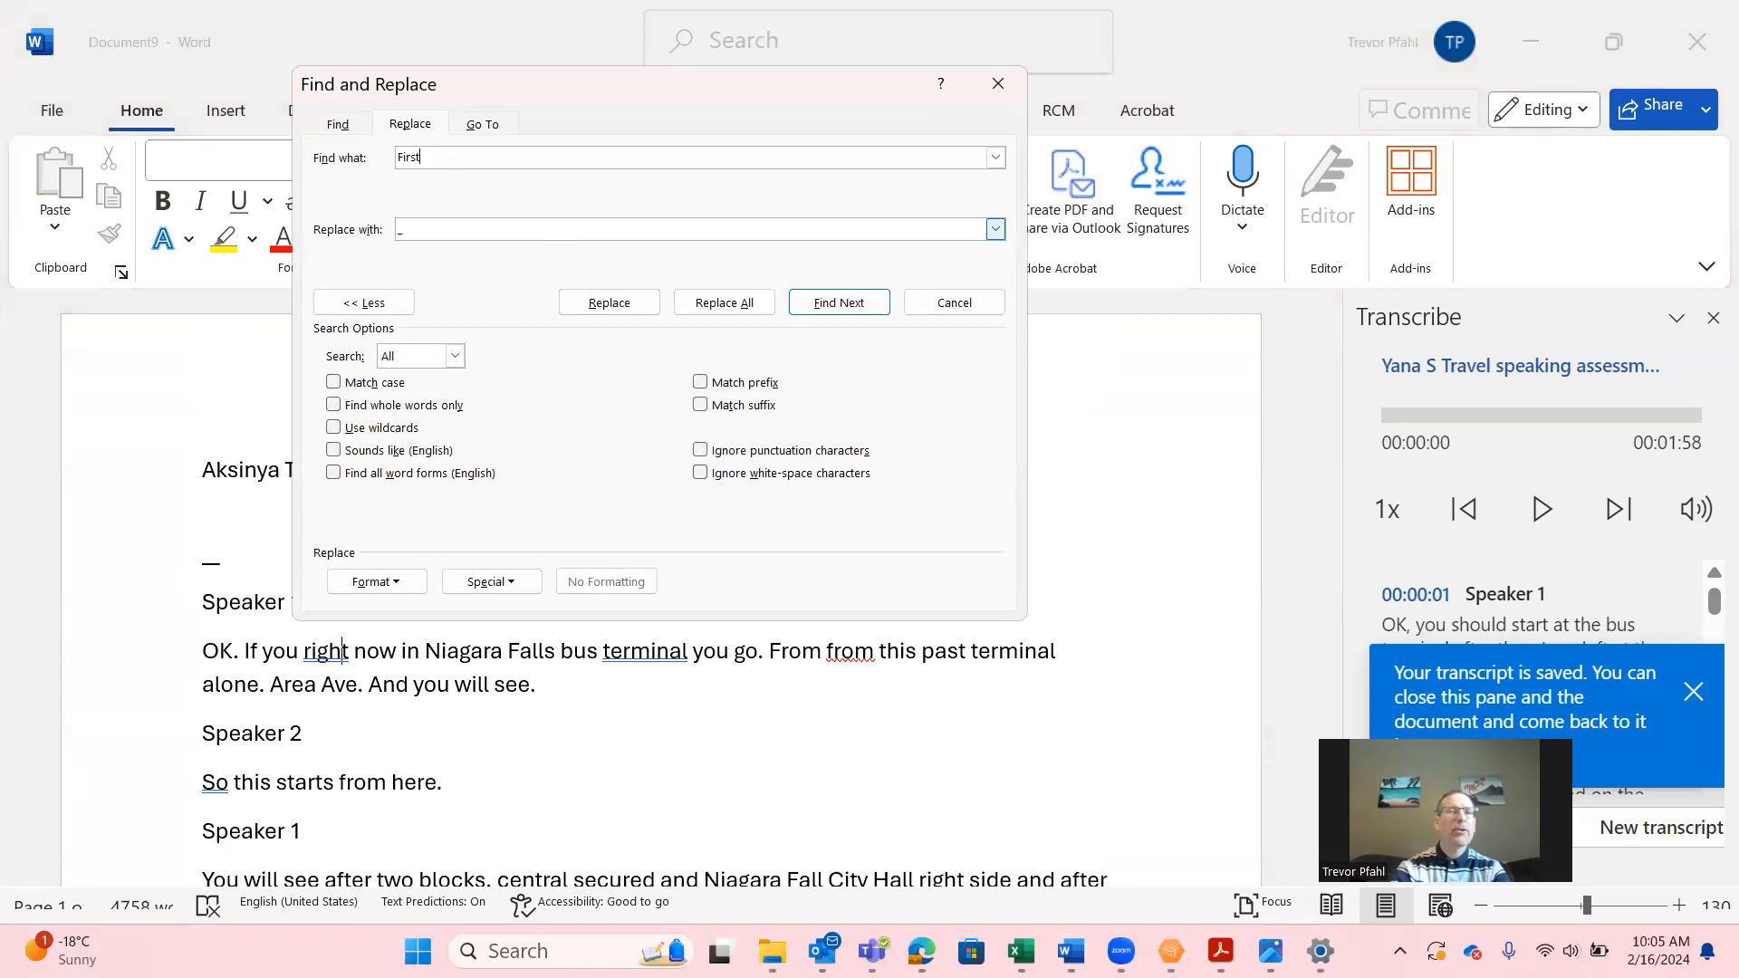
text(First)
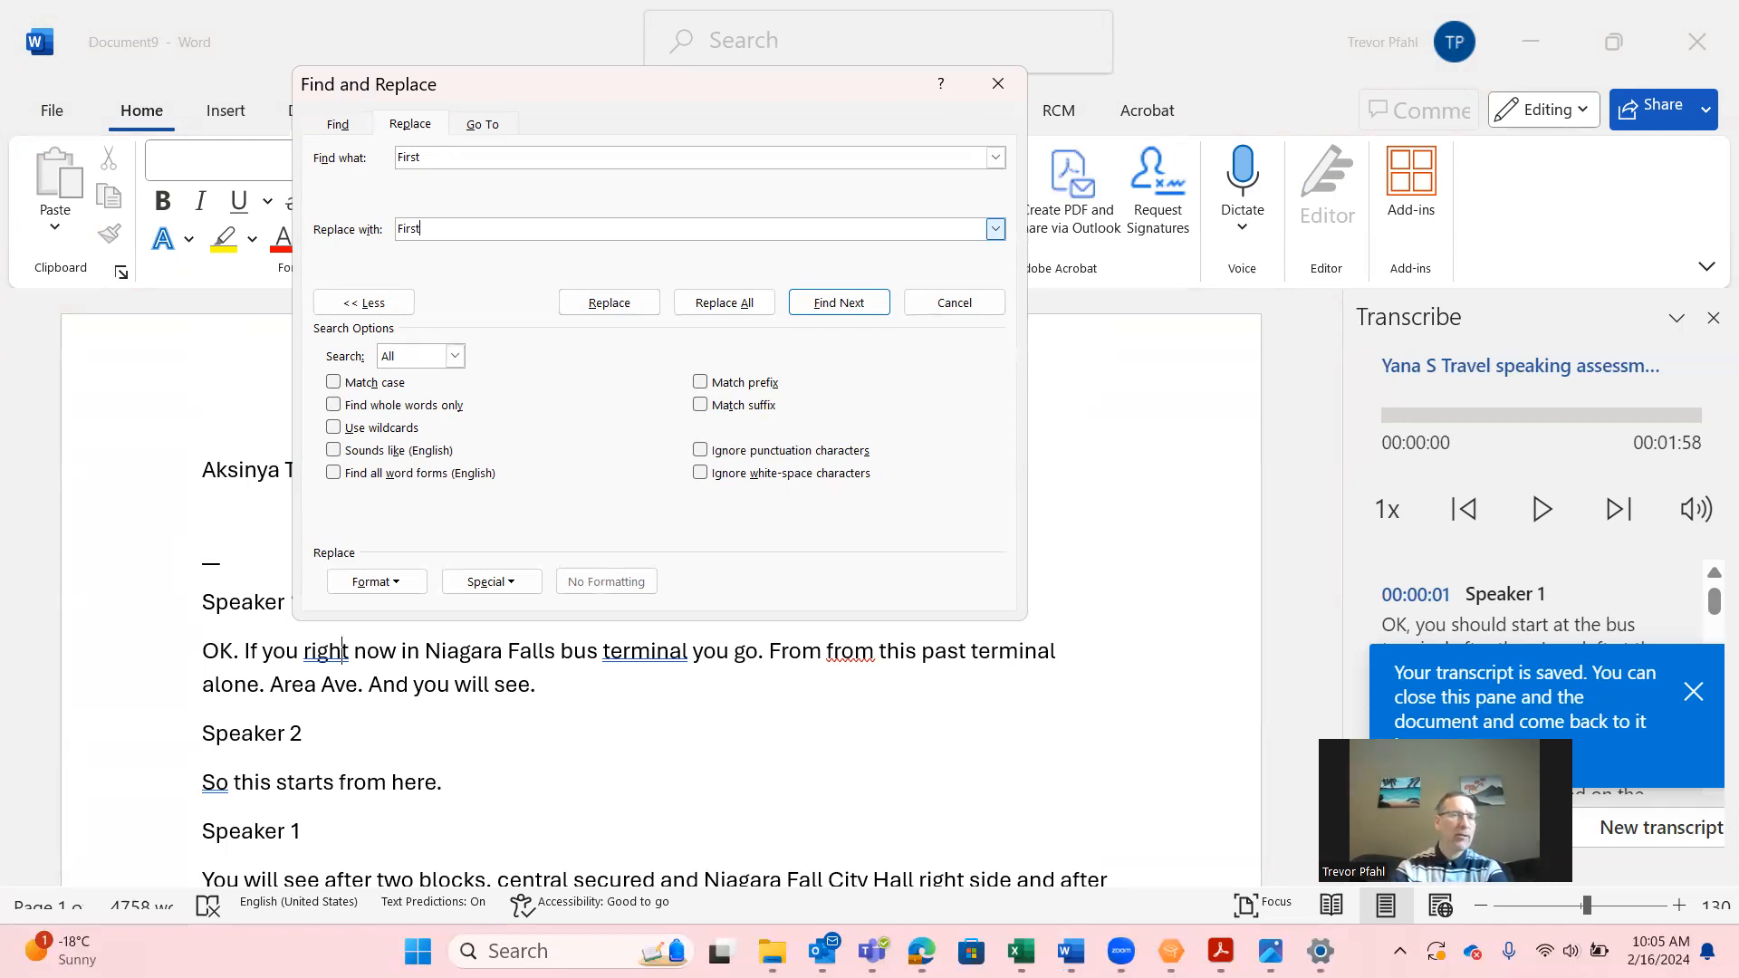
click(423, 155)
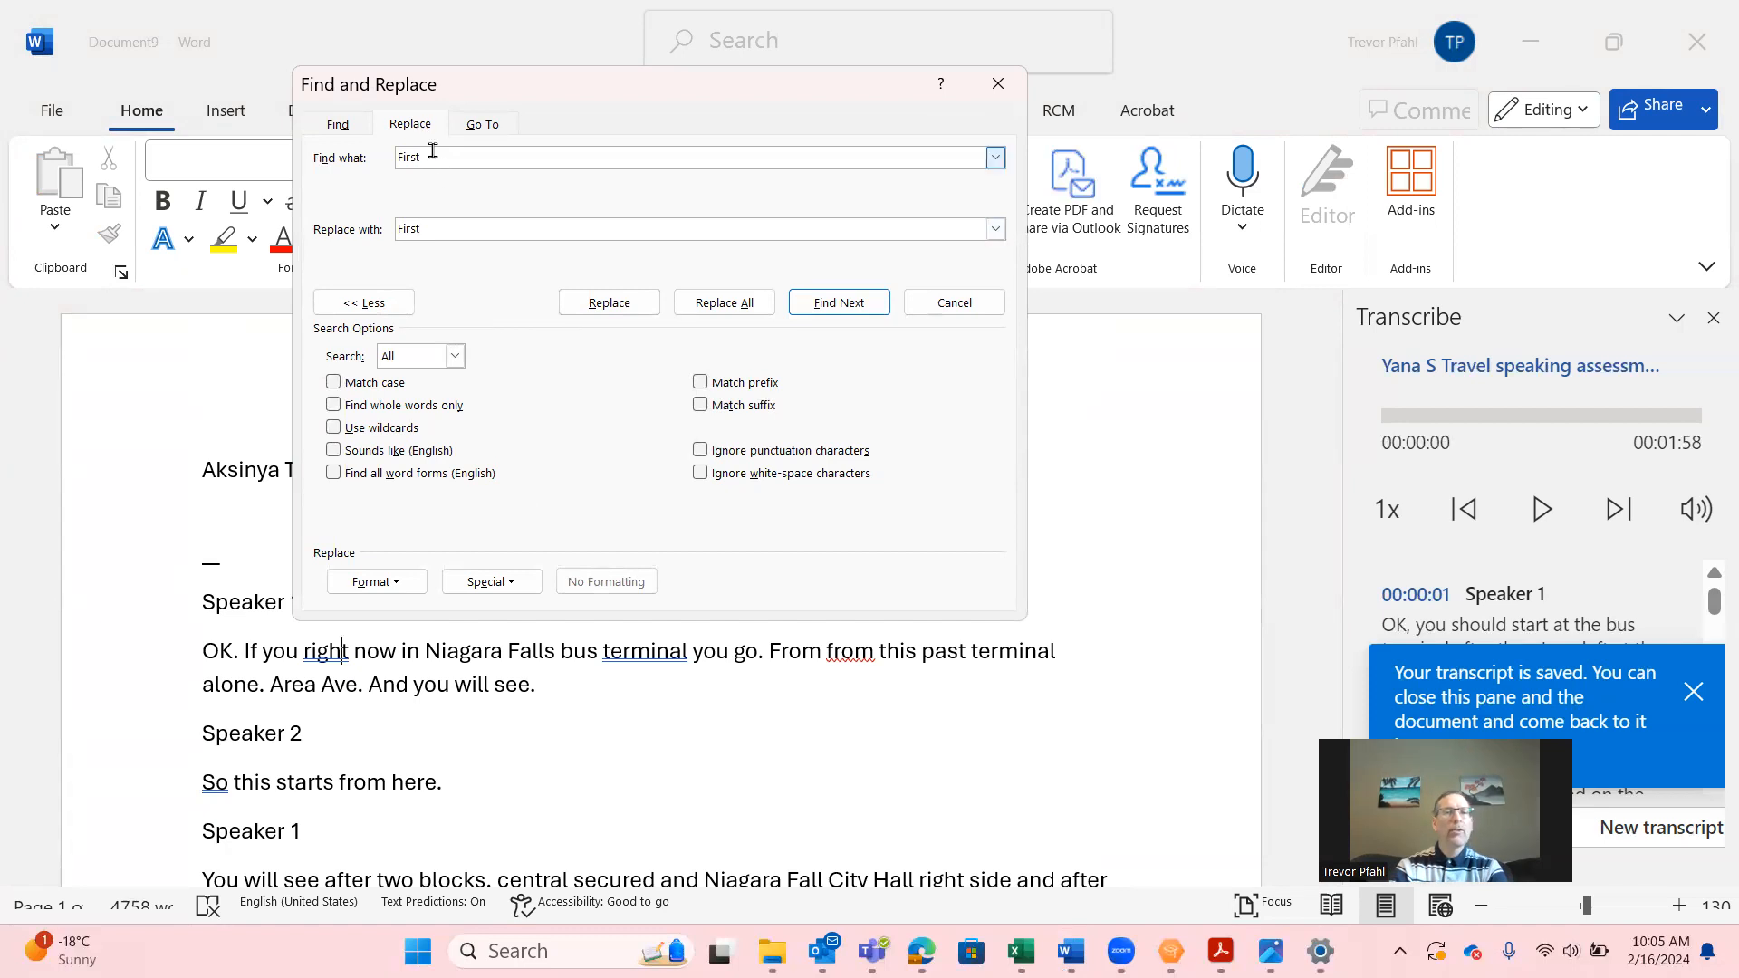
click(438, 228)
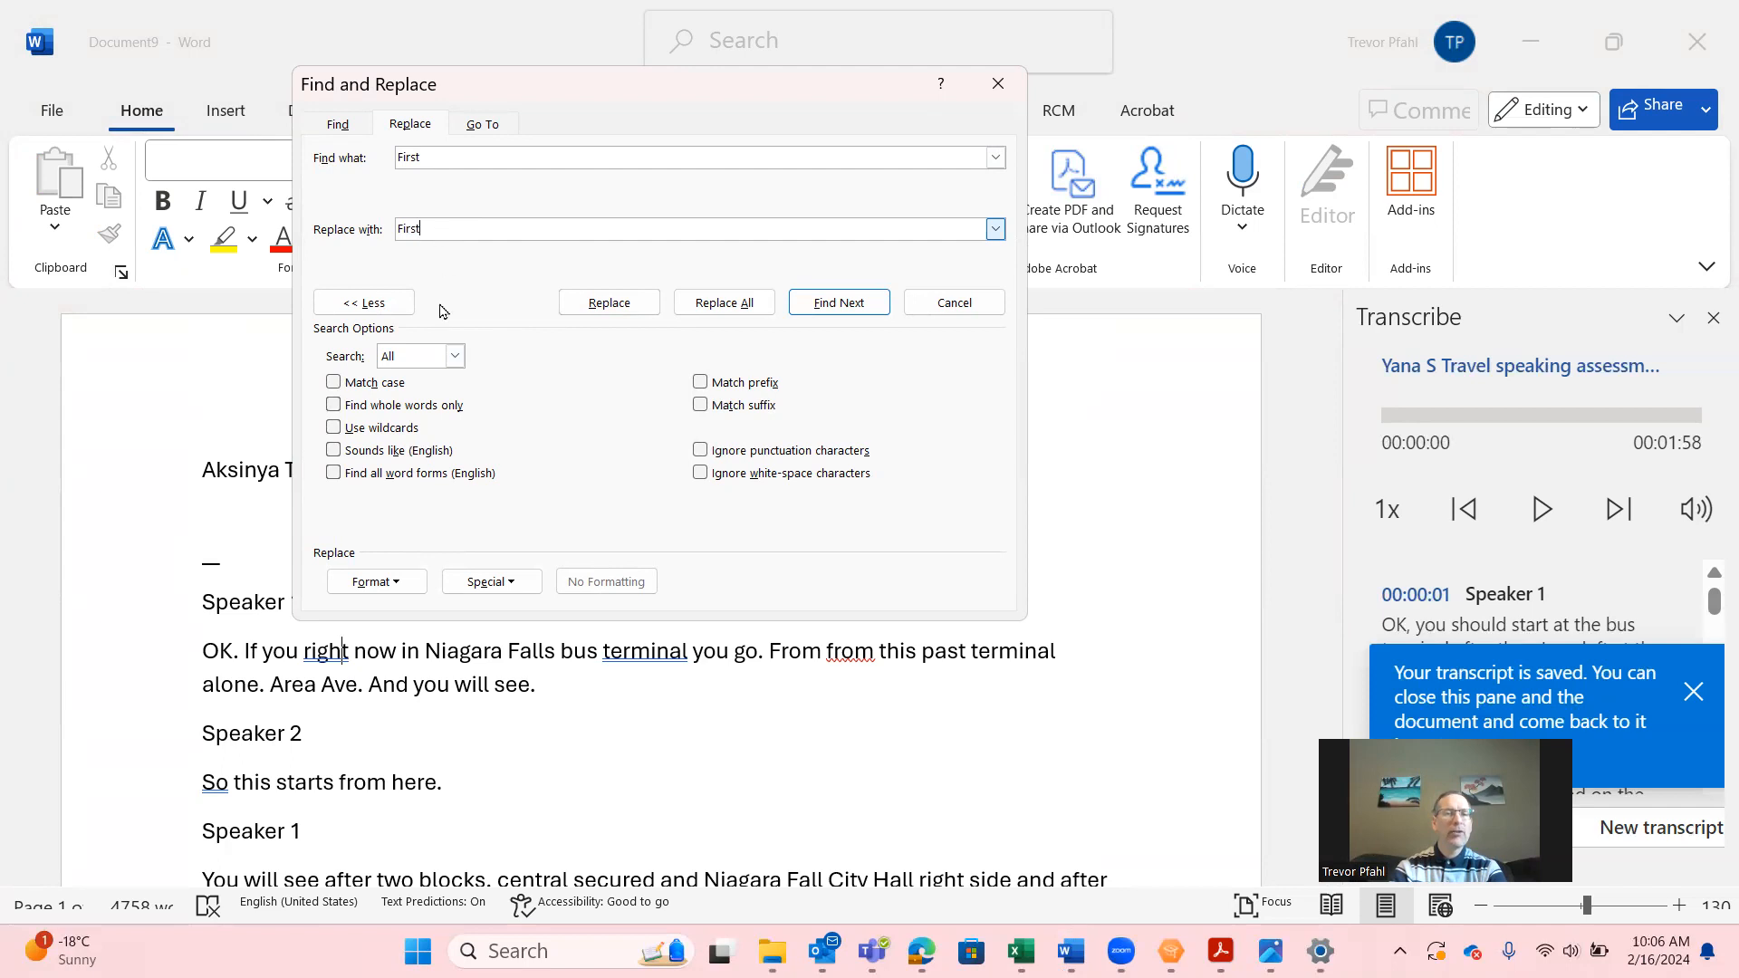
click(409, 584)
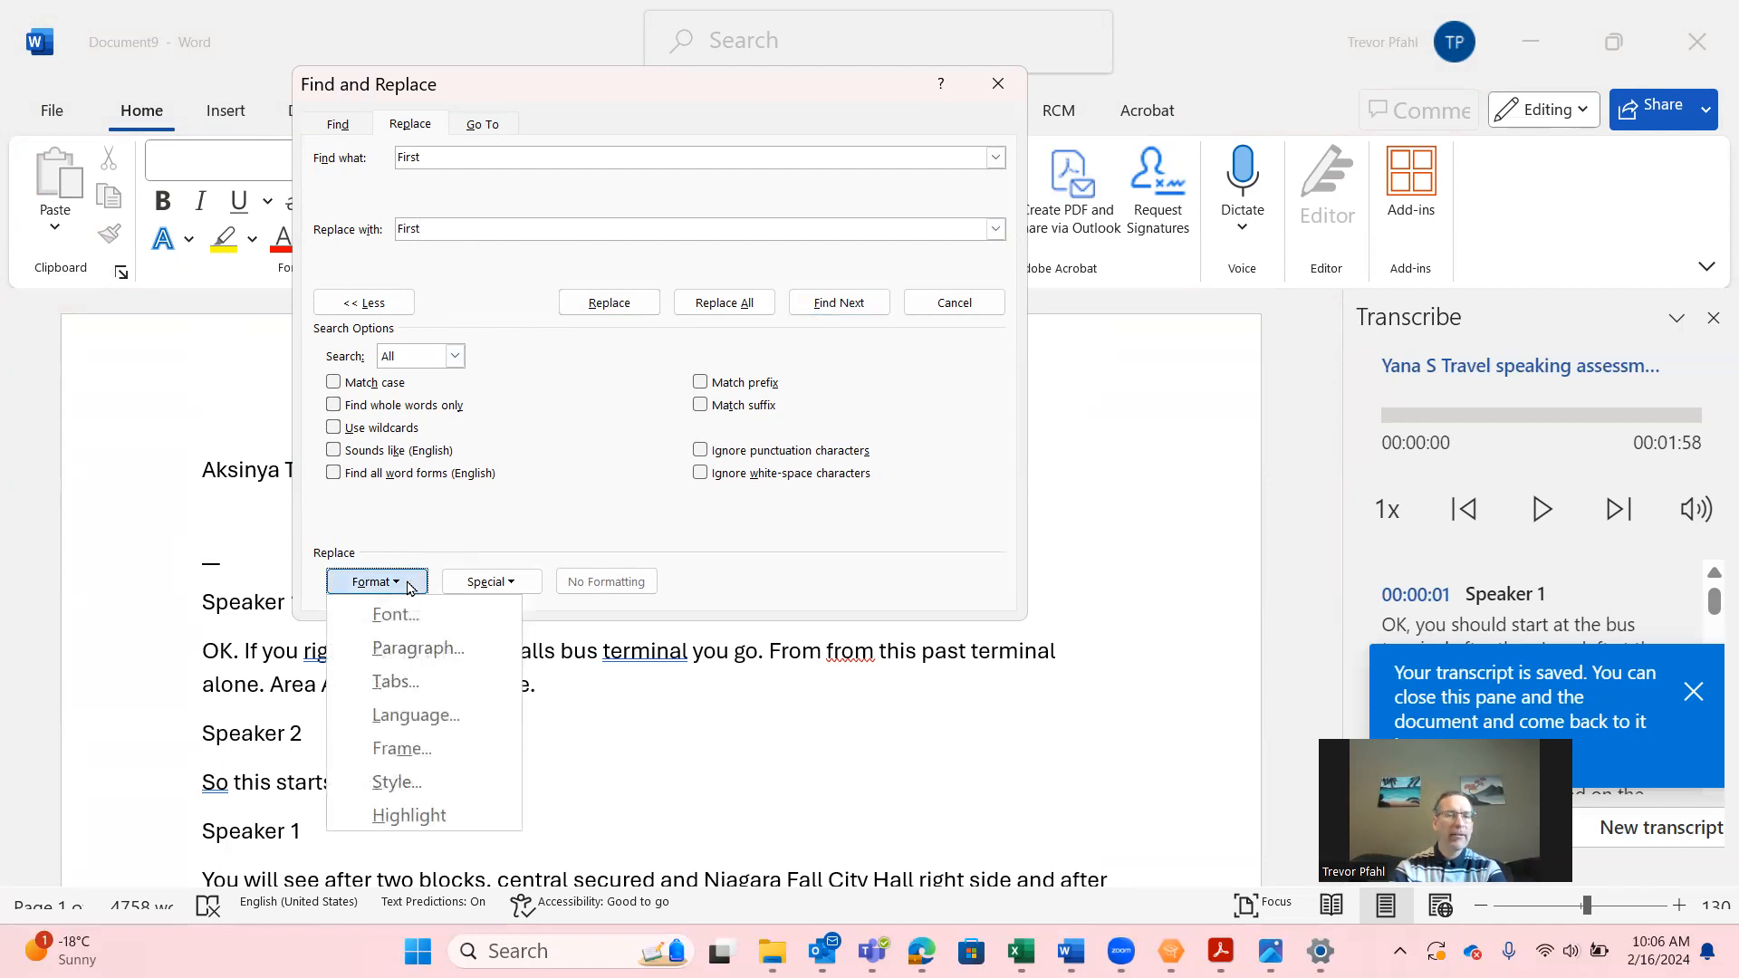
click(409, 816)
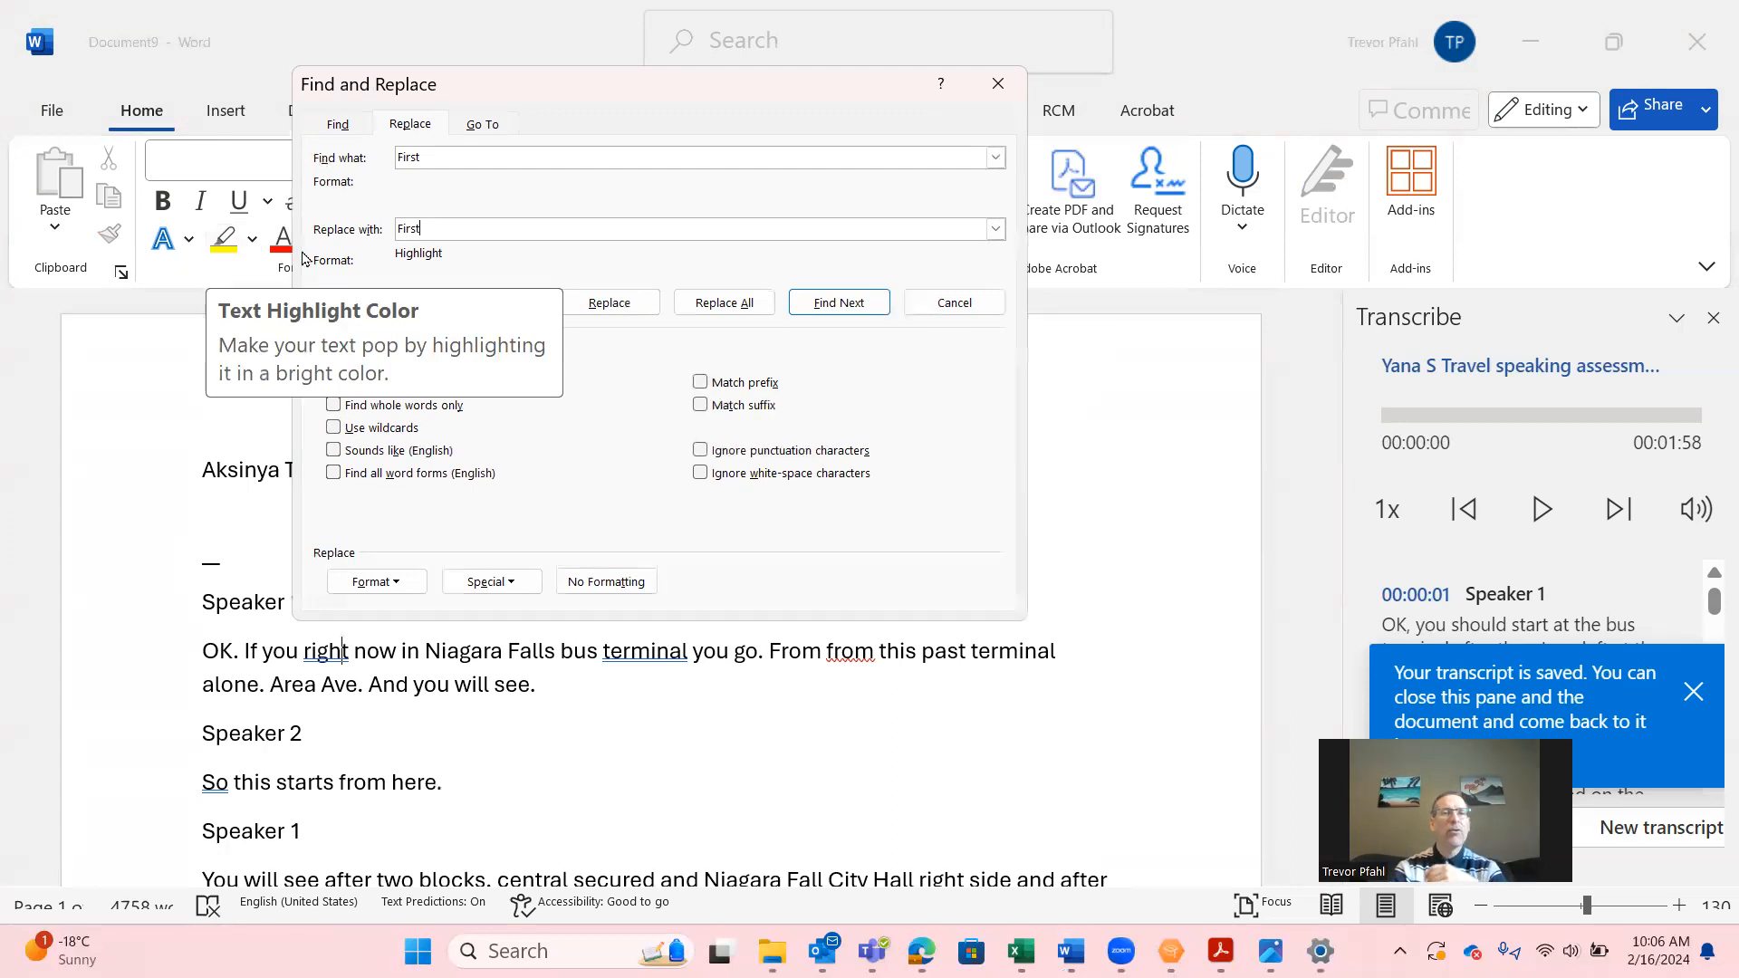
click(716, 305)
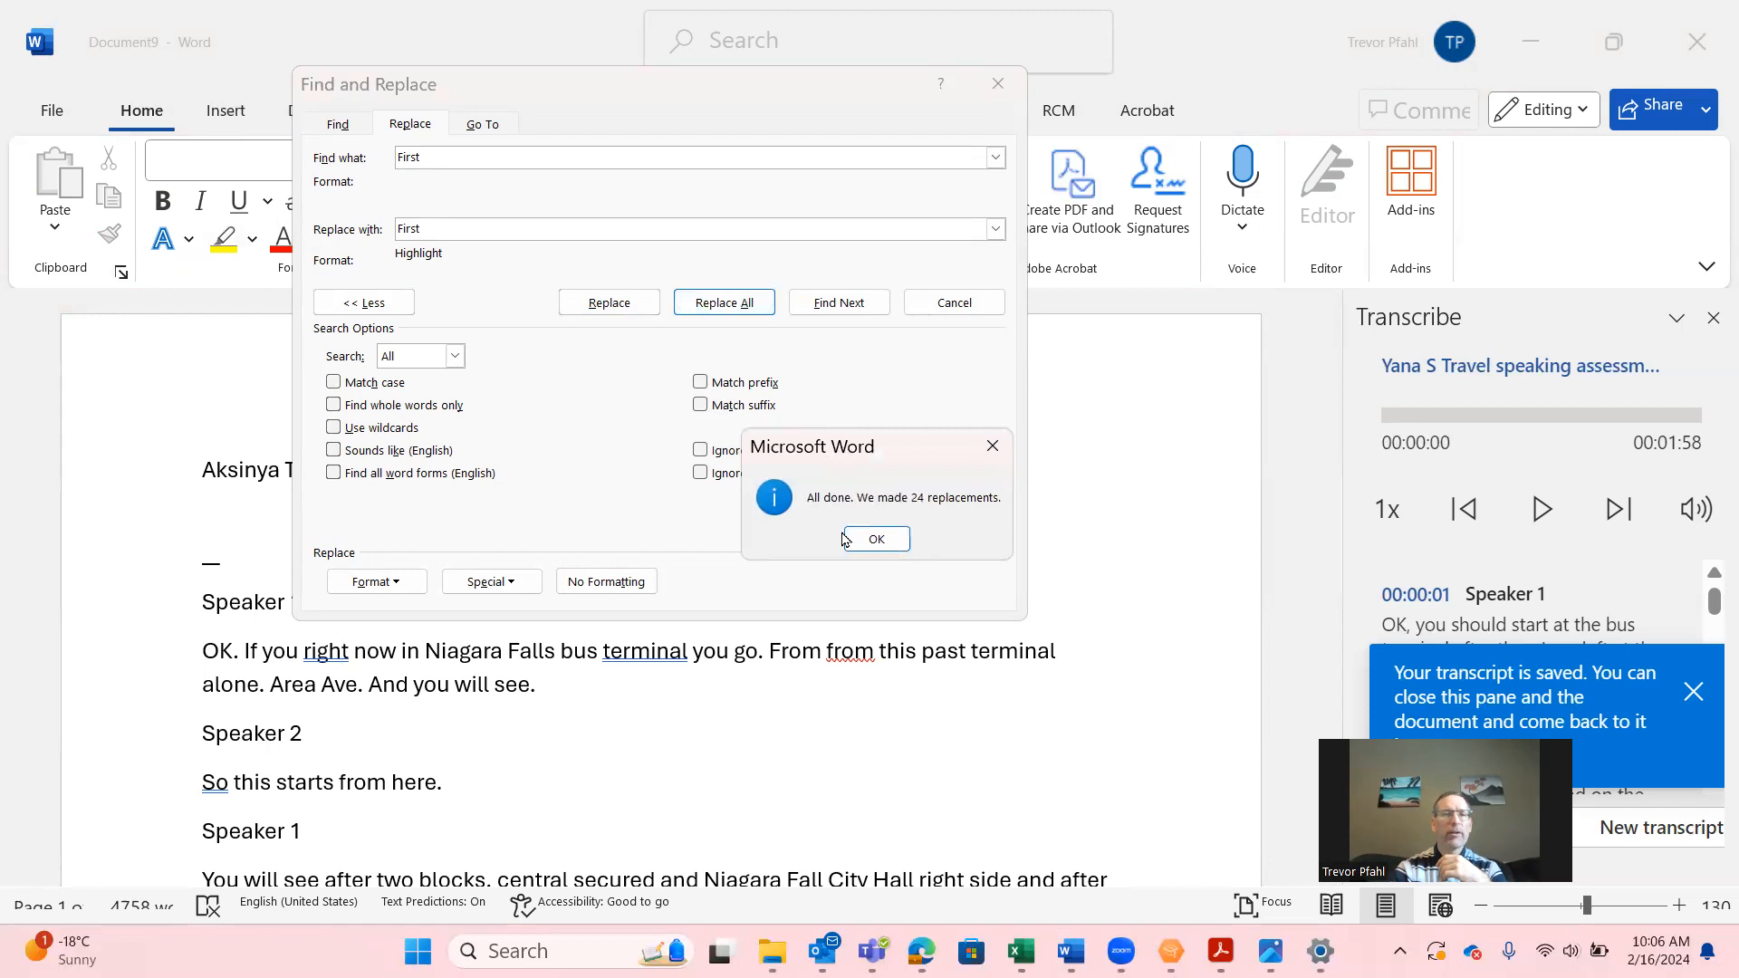
click(875, 541)
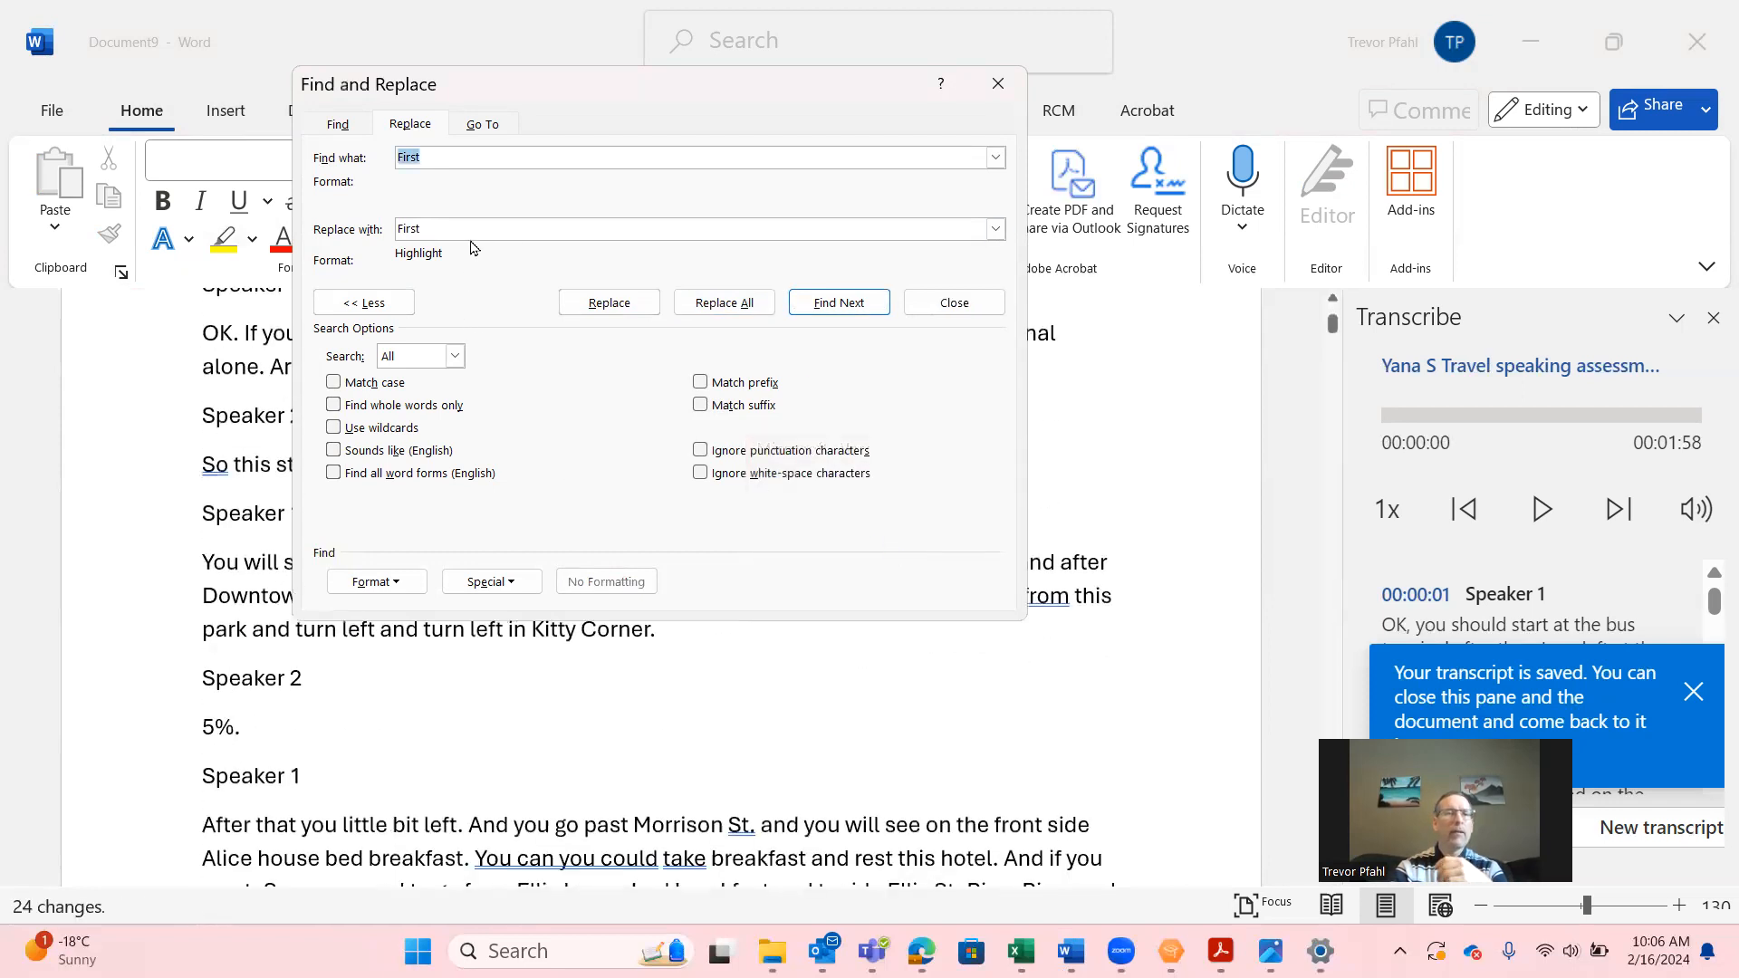
- Highlight every occurrence of "second" by replacing it with "second", keeping the Highlight formatting
text(second)
key(Tab)
text(second)
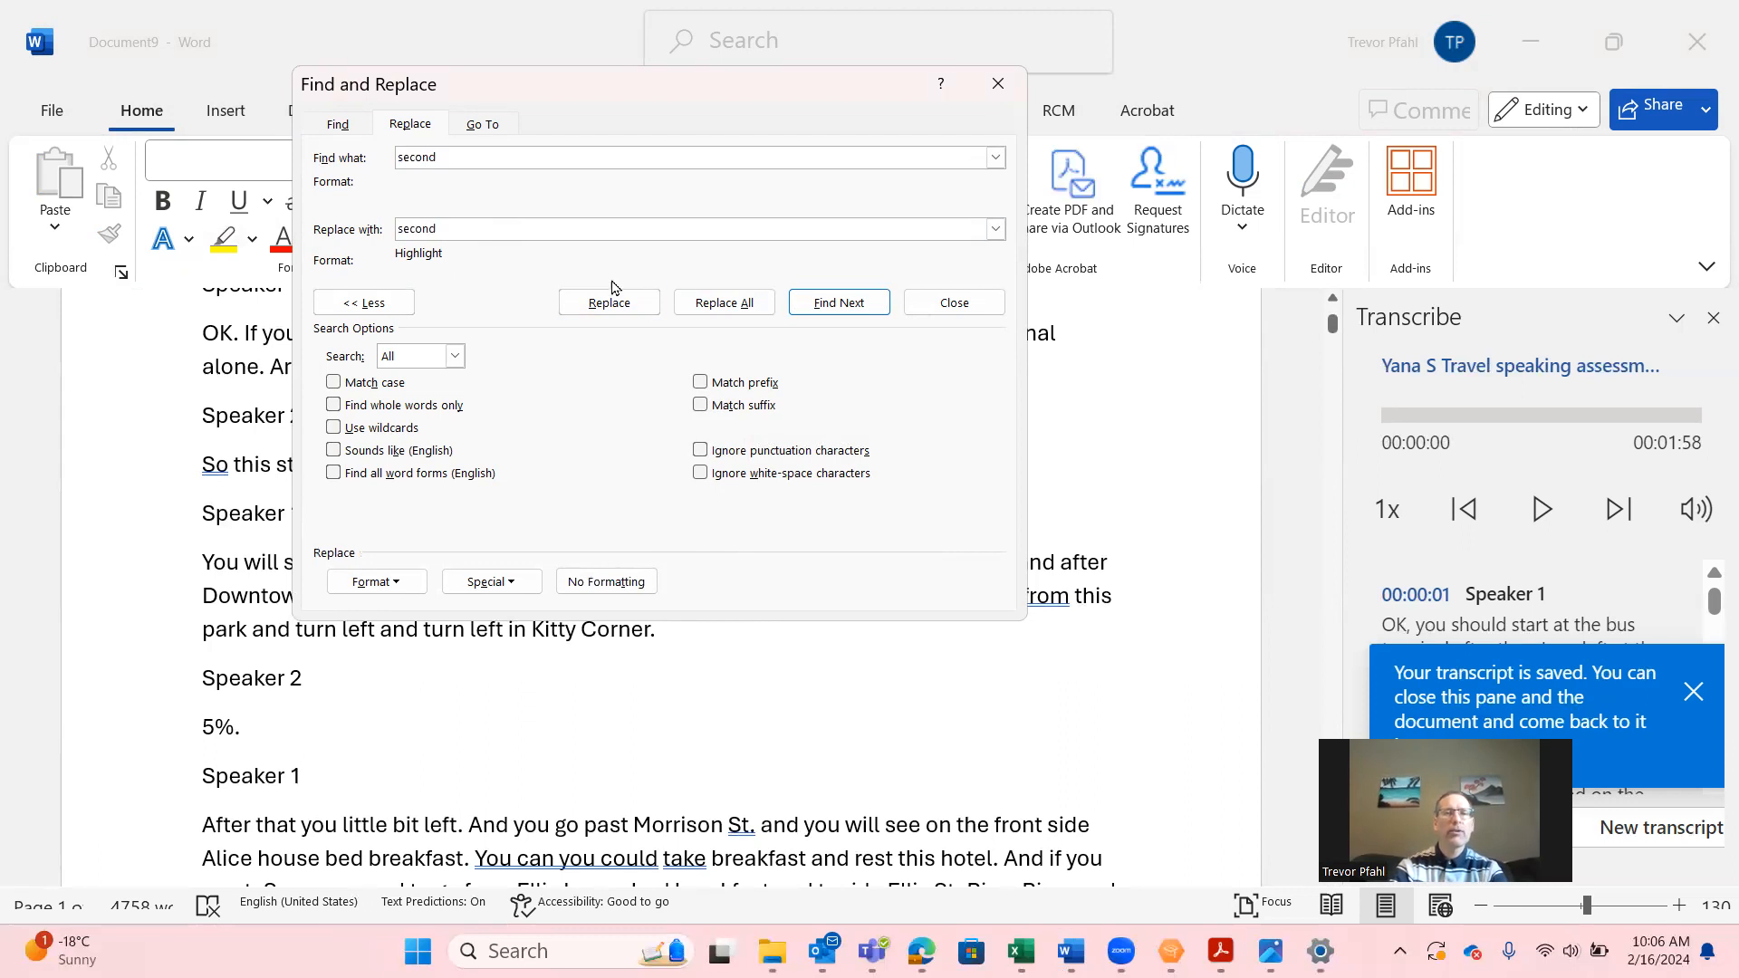
click(698, 304)
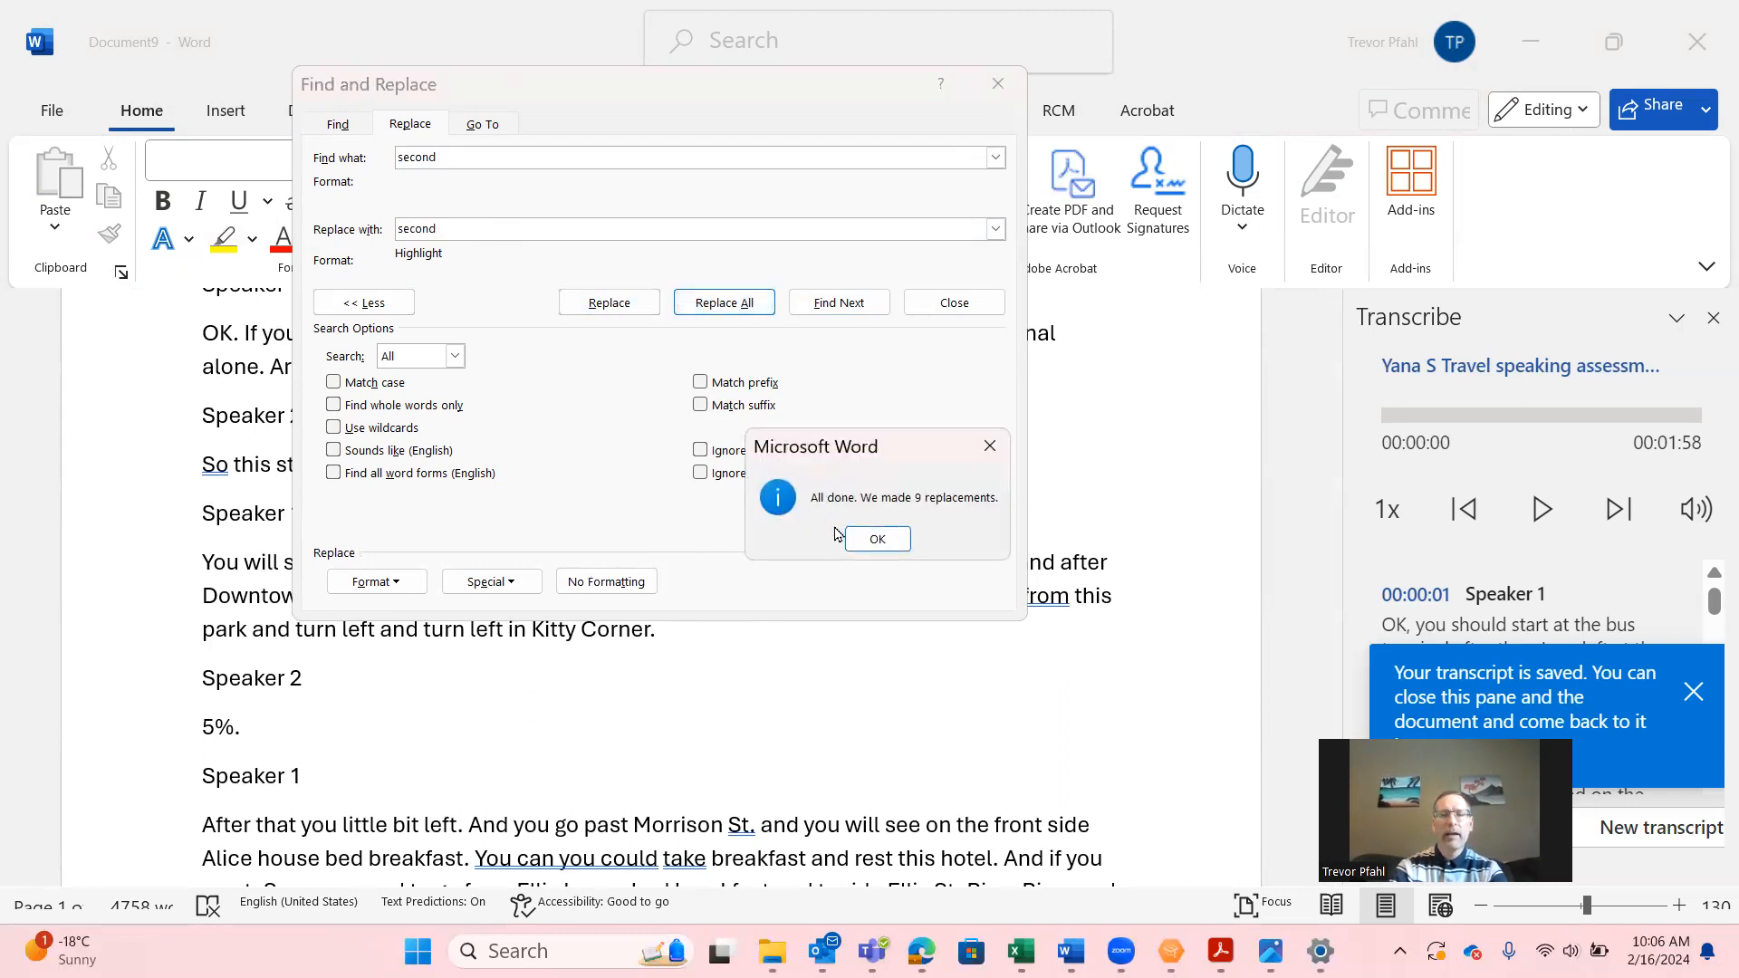
- Highlight every occurrence of "third" by replacing it with "third", keeping the Highlight formatting
click(877, 539)
text(third)
key(Tab)
text(third)
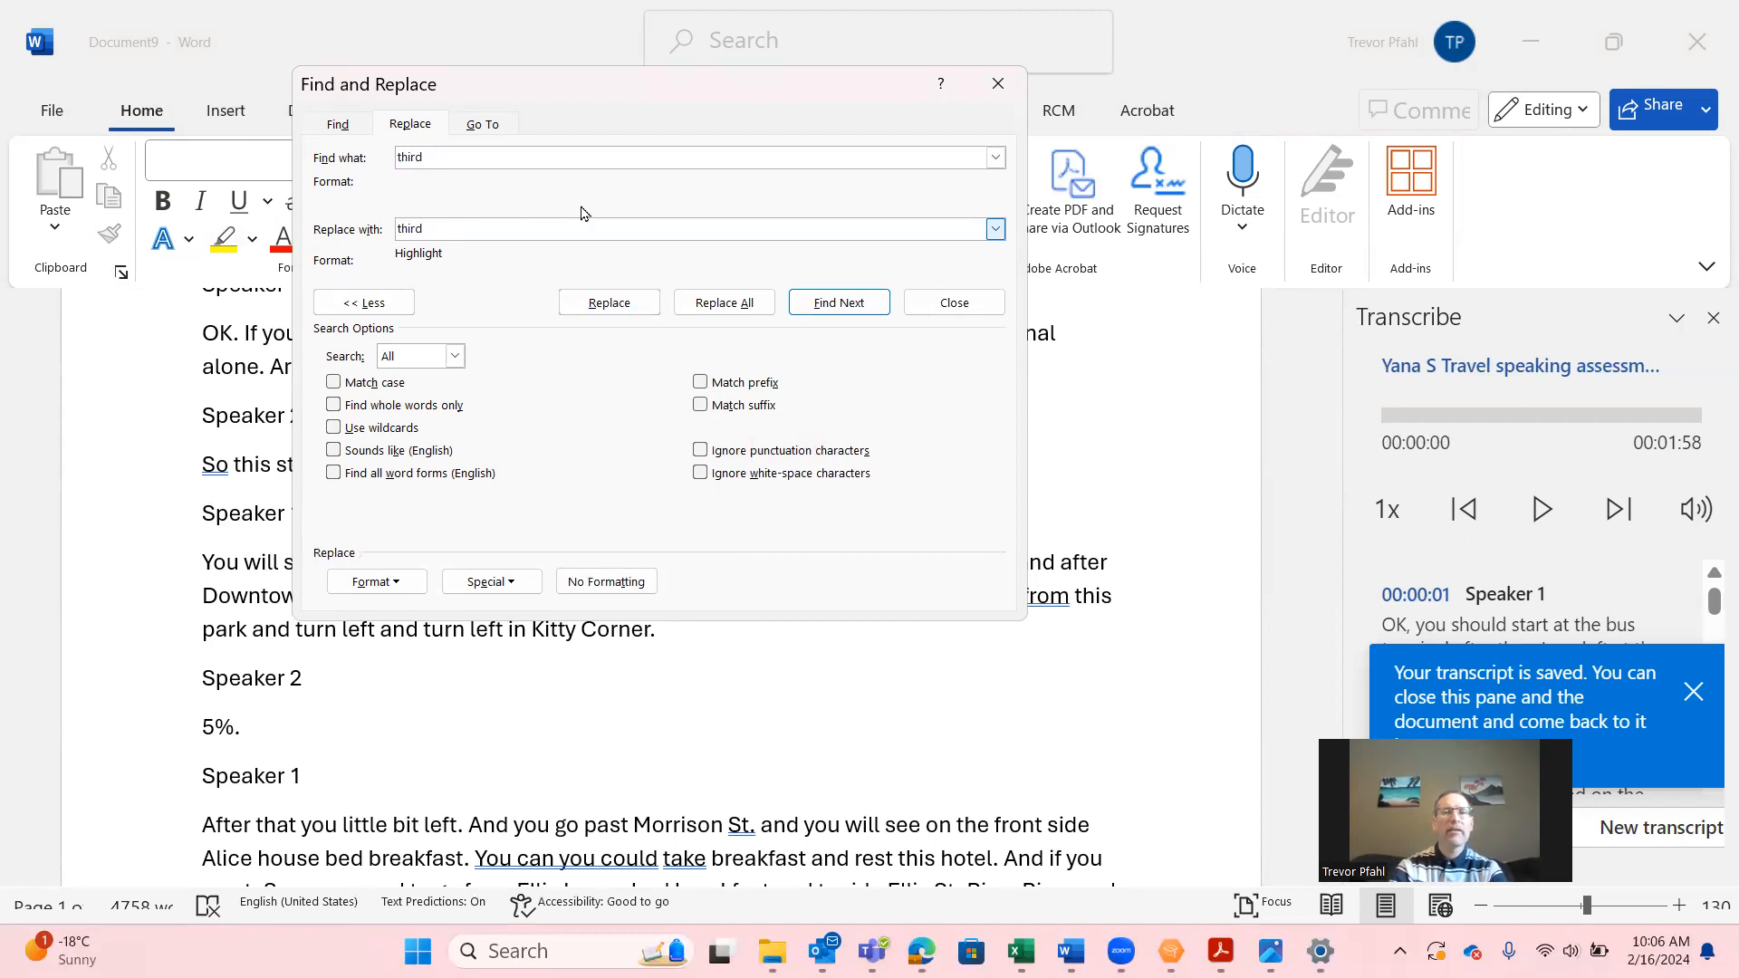
click(745, 308)
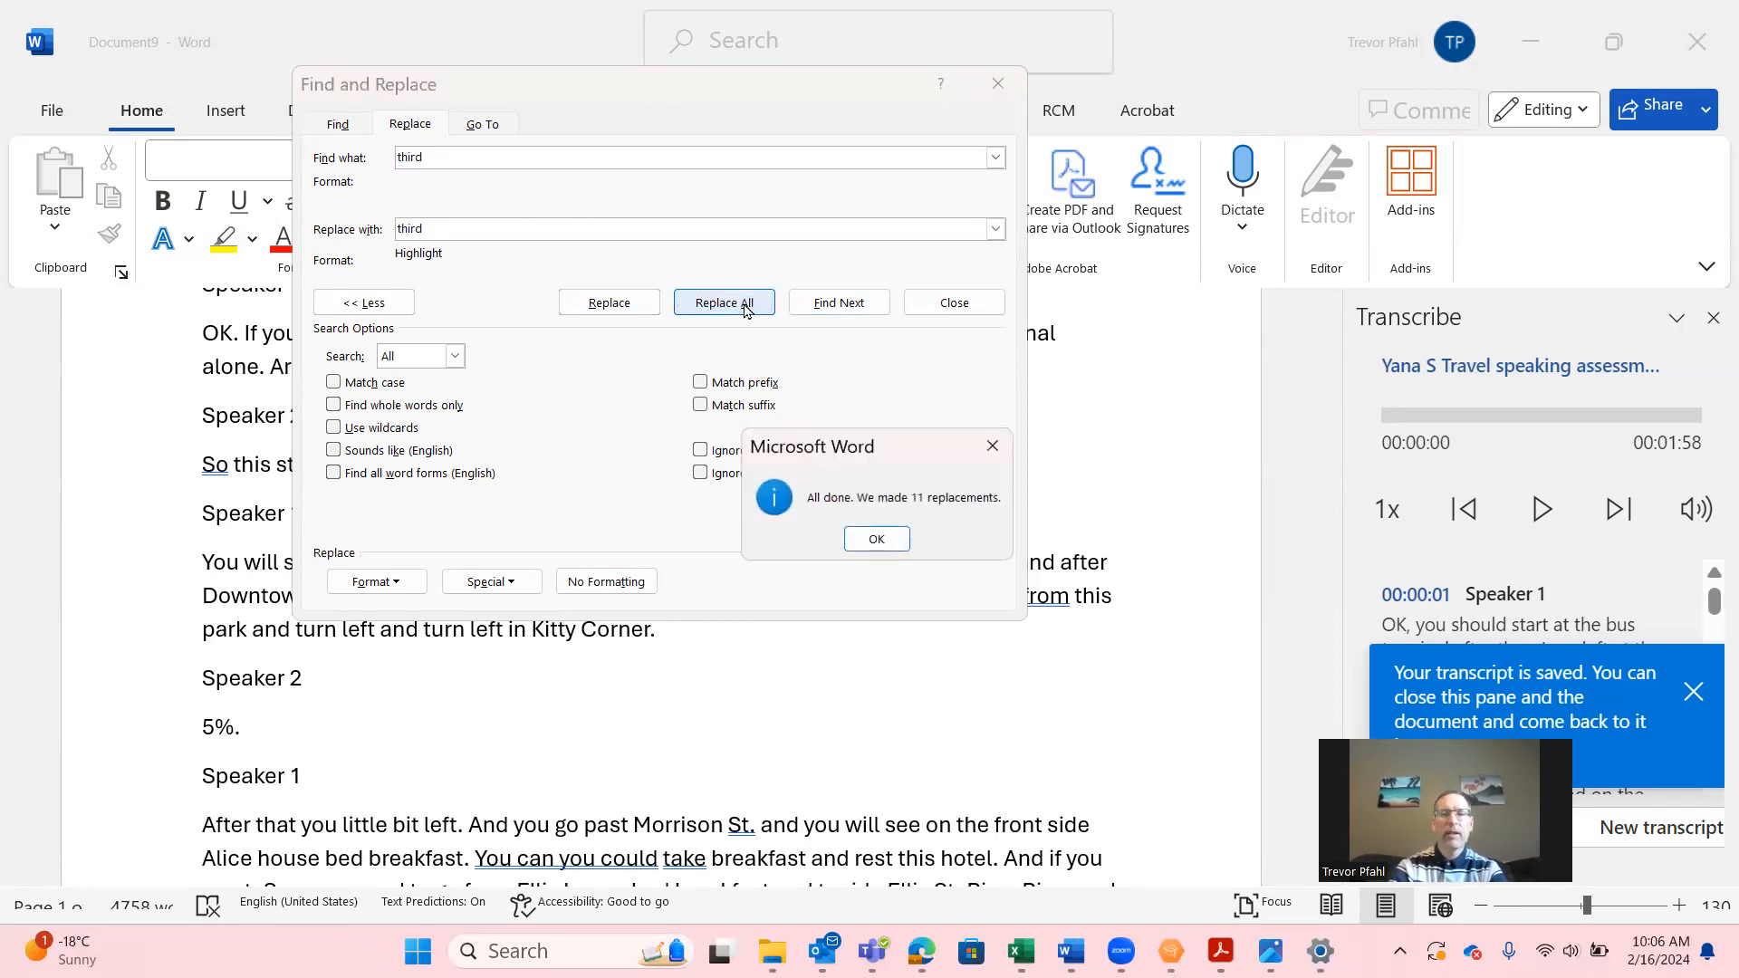
click(876, 541)
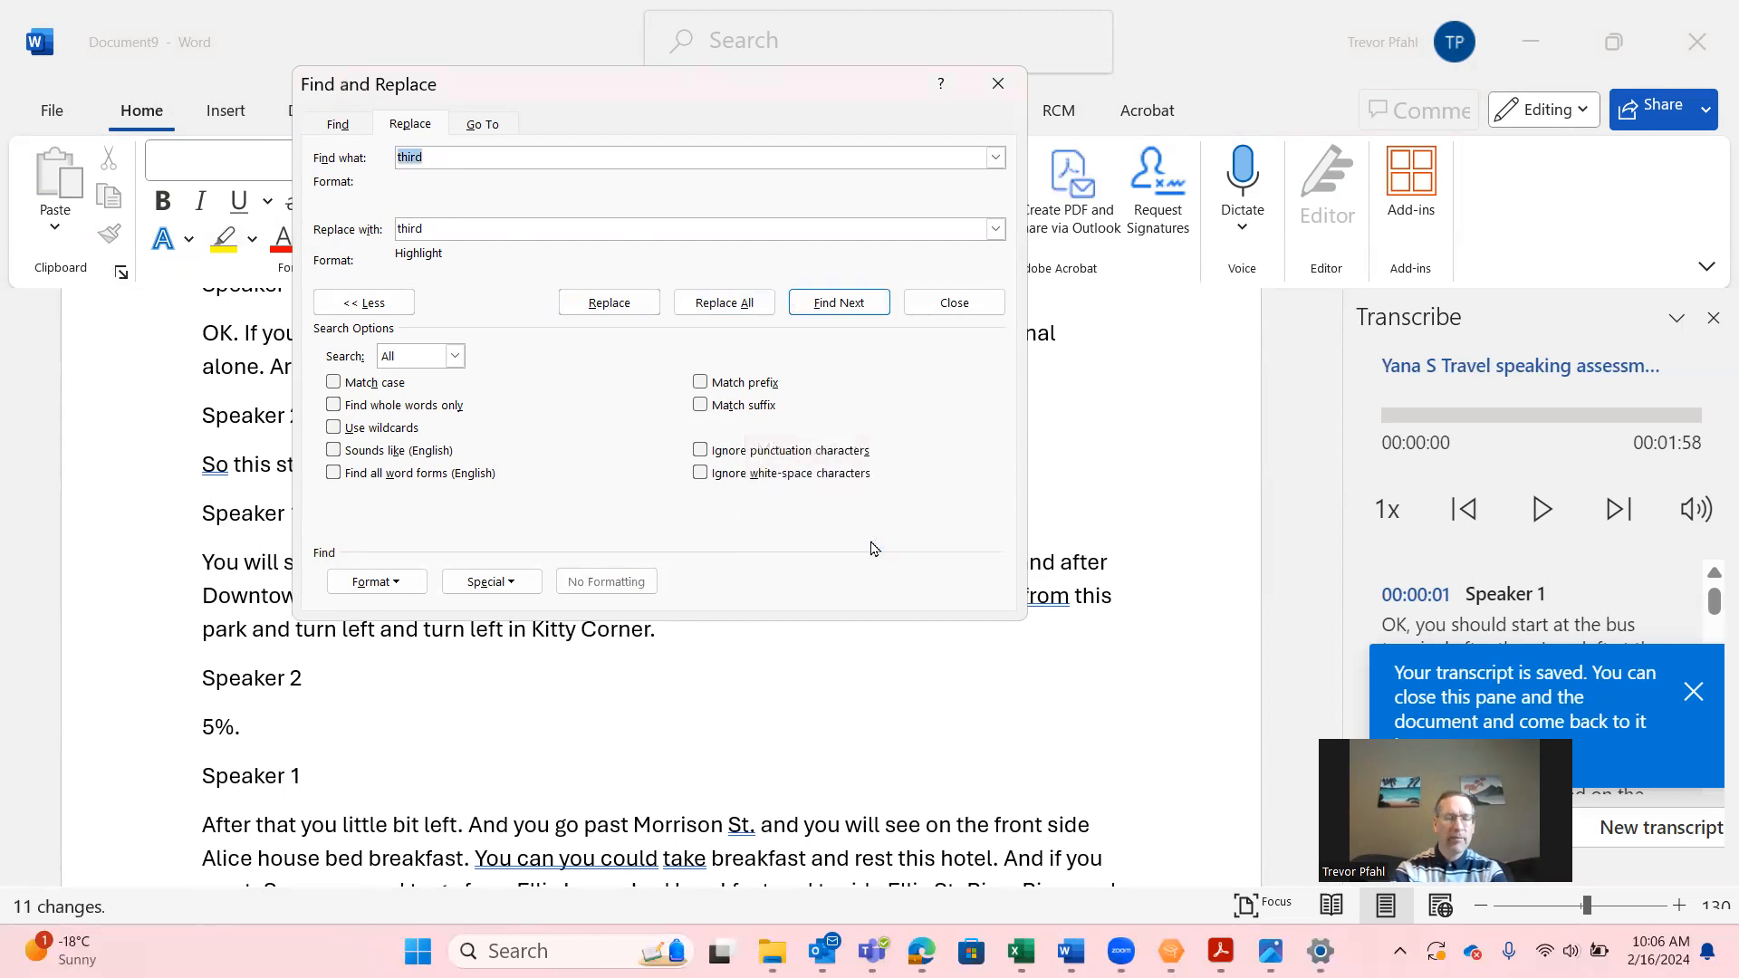
- Highlight every occurrence of "fourth" by replacing it with "fourth" in Highlight formatting
text(fourth)
key(Tab)
text(fourth)
click(725, 303)
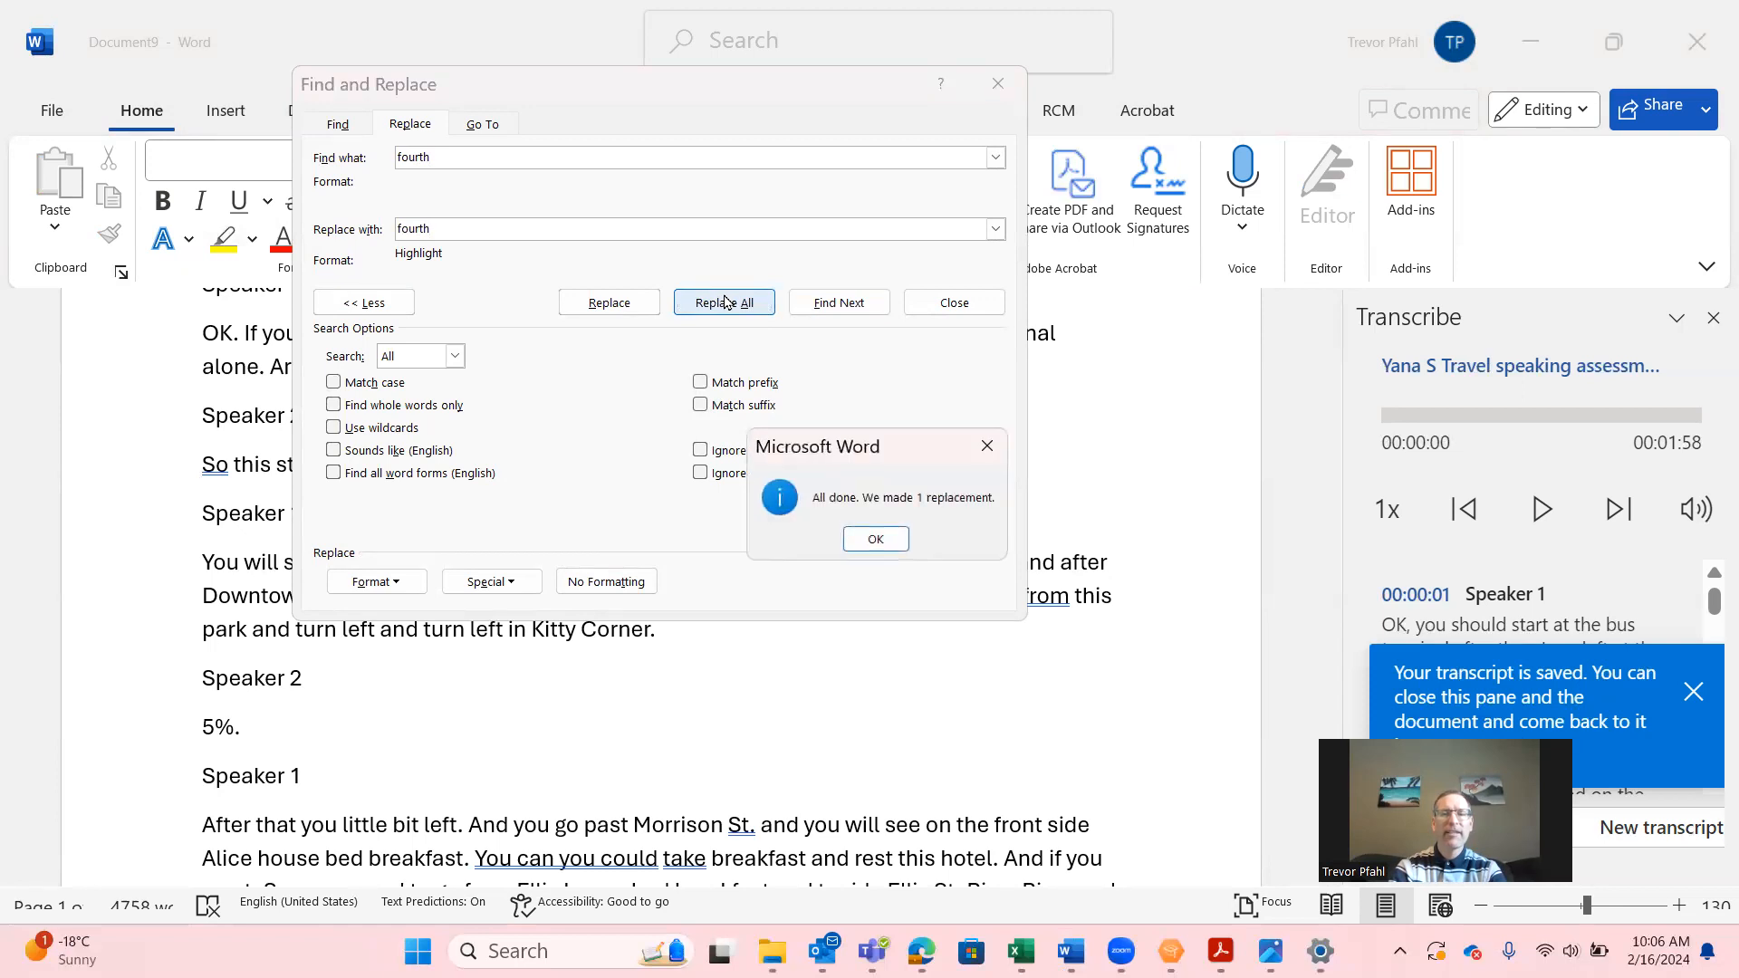
click(865, 540)
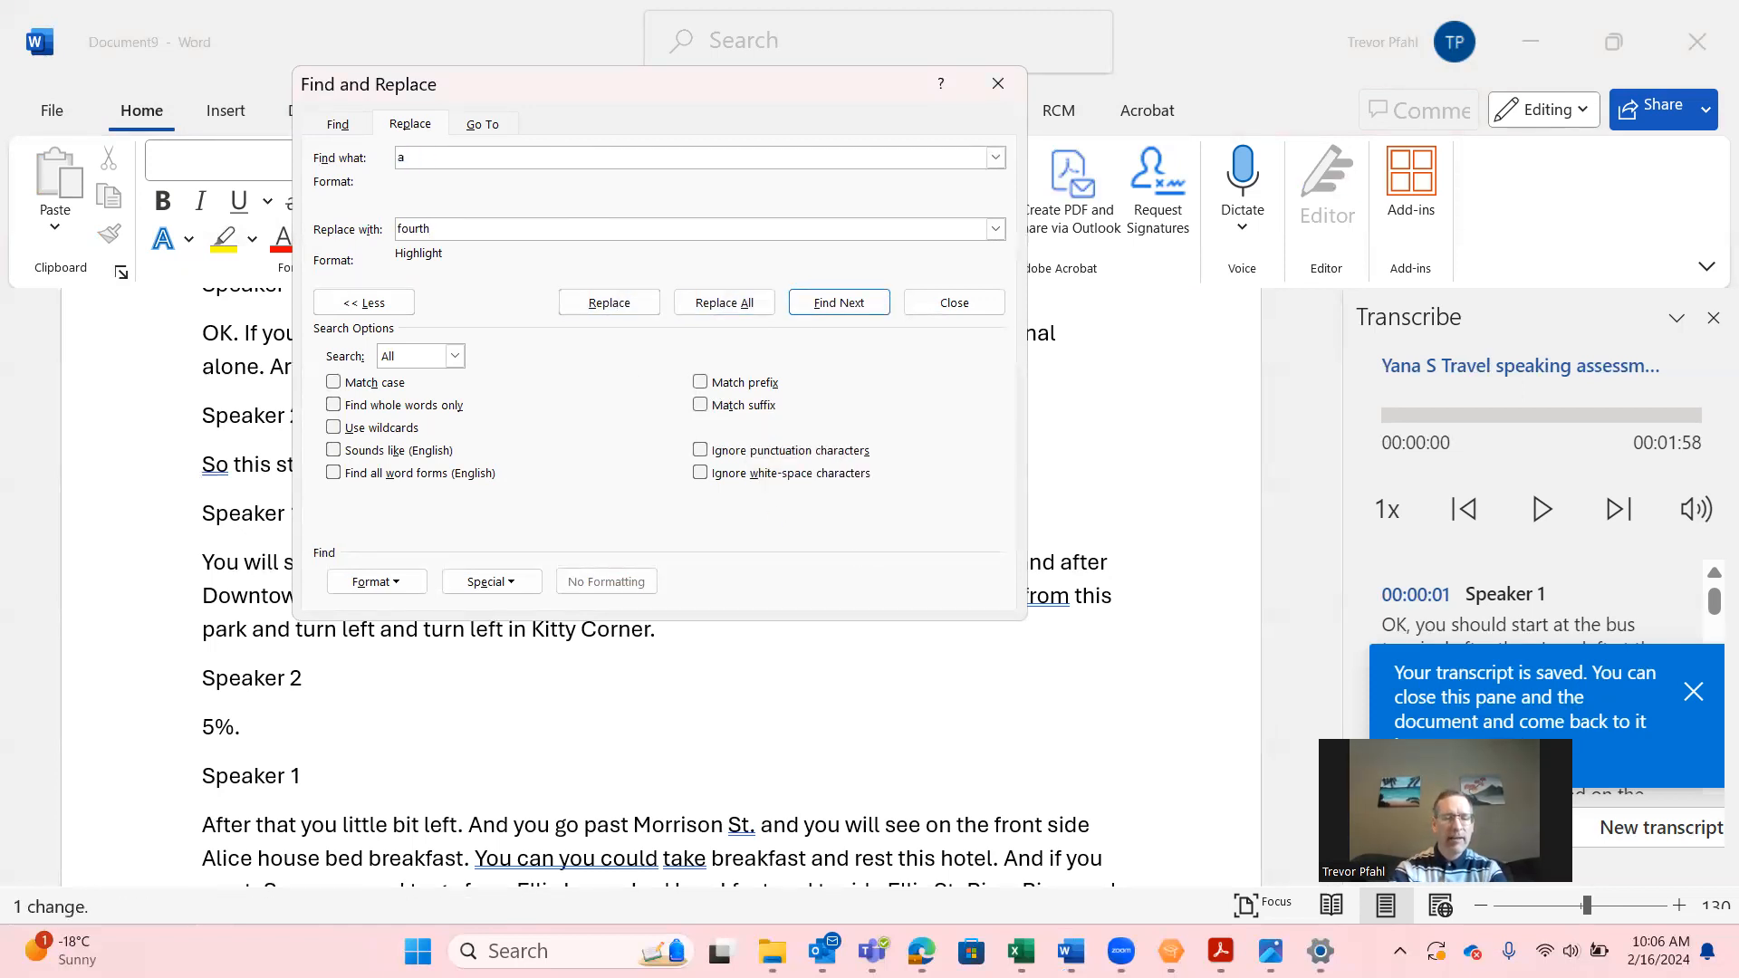
- Highlight every occurrence of "after that" by replacing it with "after that" in Highlight formatting
text(after t)
text(after that)
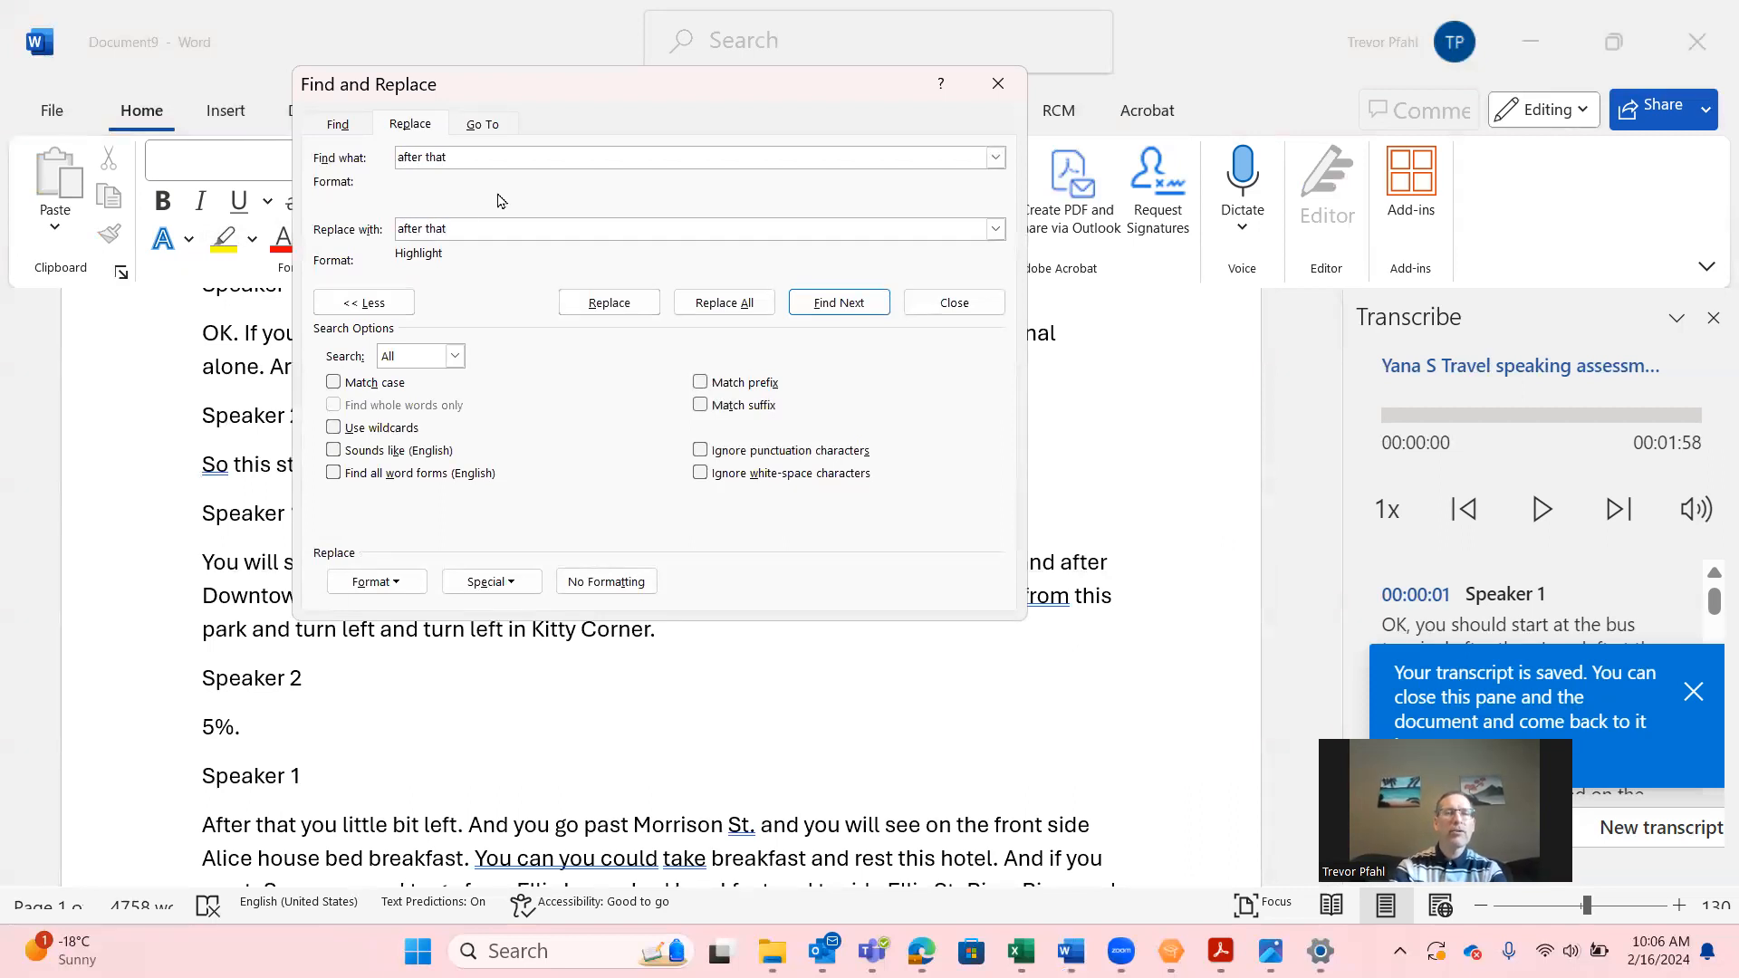
click(702, 303)
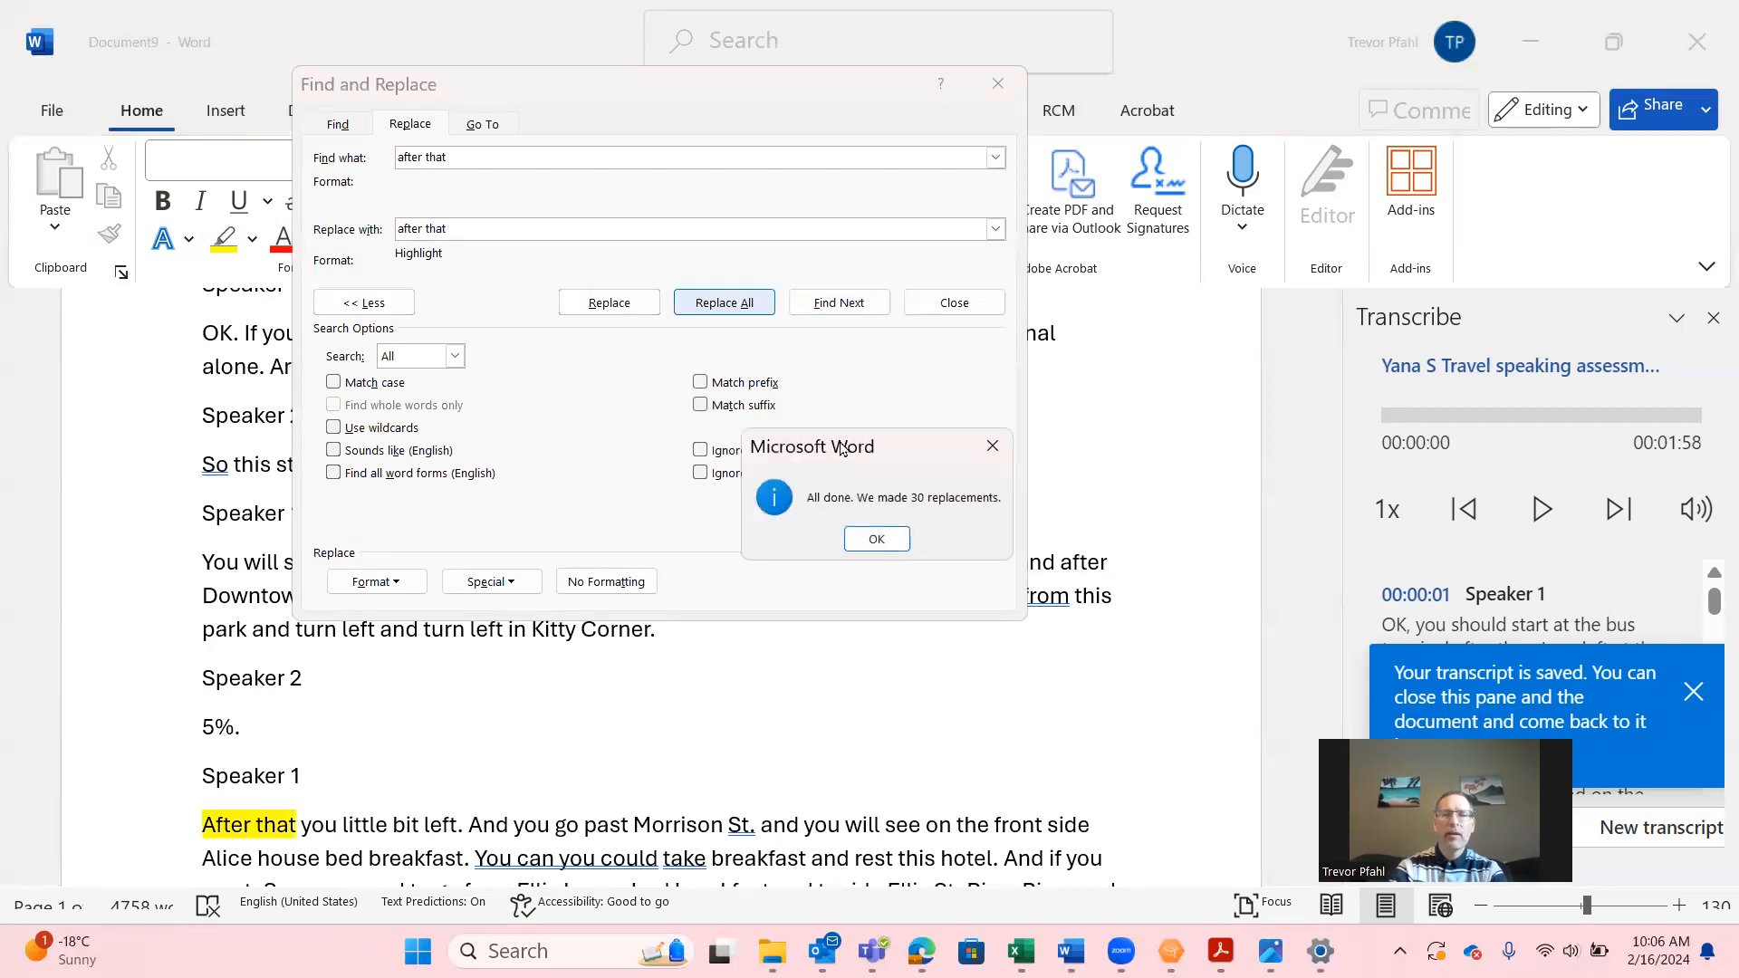
click(877, 539)
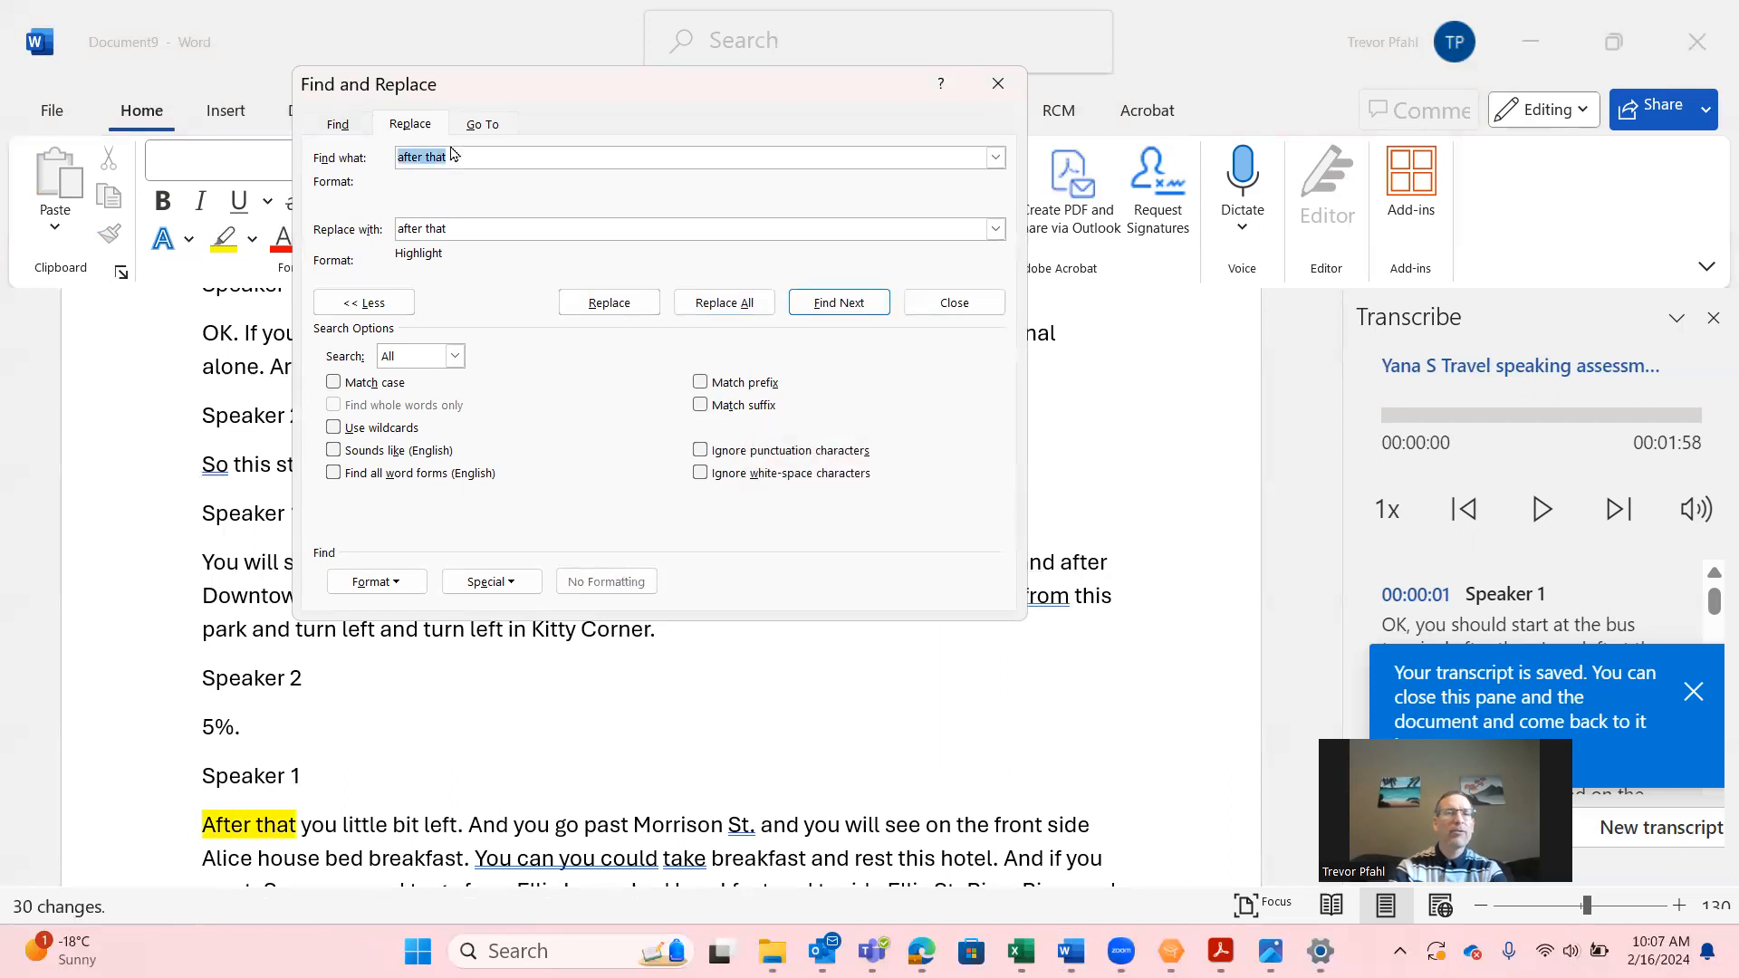
- Replace every occurrence of "then" in the document with "than" in Highlight formatting
text(that)
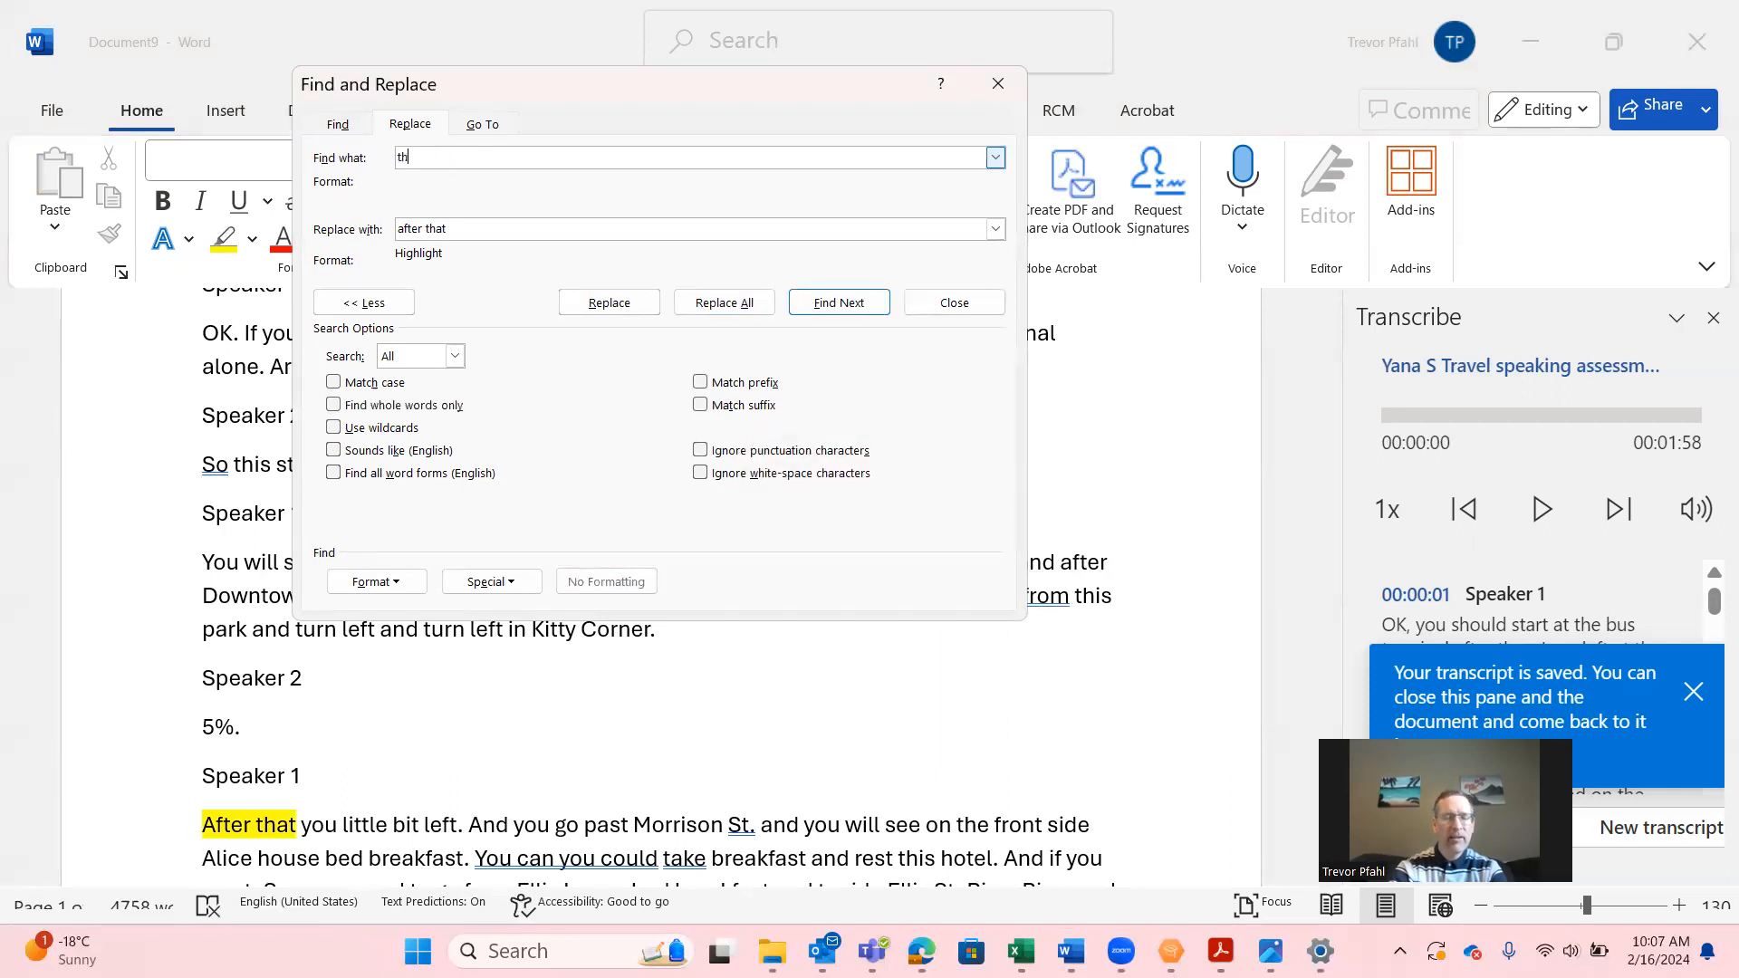
key(BackSpace)
text(n)
key(BackSpace)
text(n)
key(BackSpace)
key(BackSpace)
text(en)
key(Tab)
text(than)
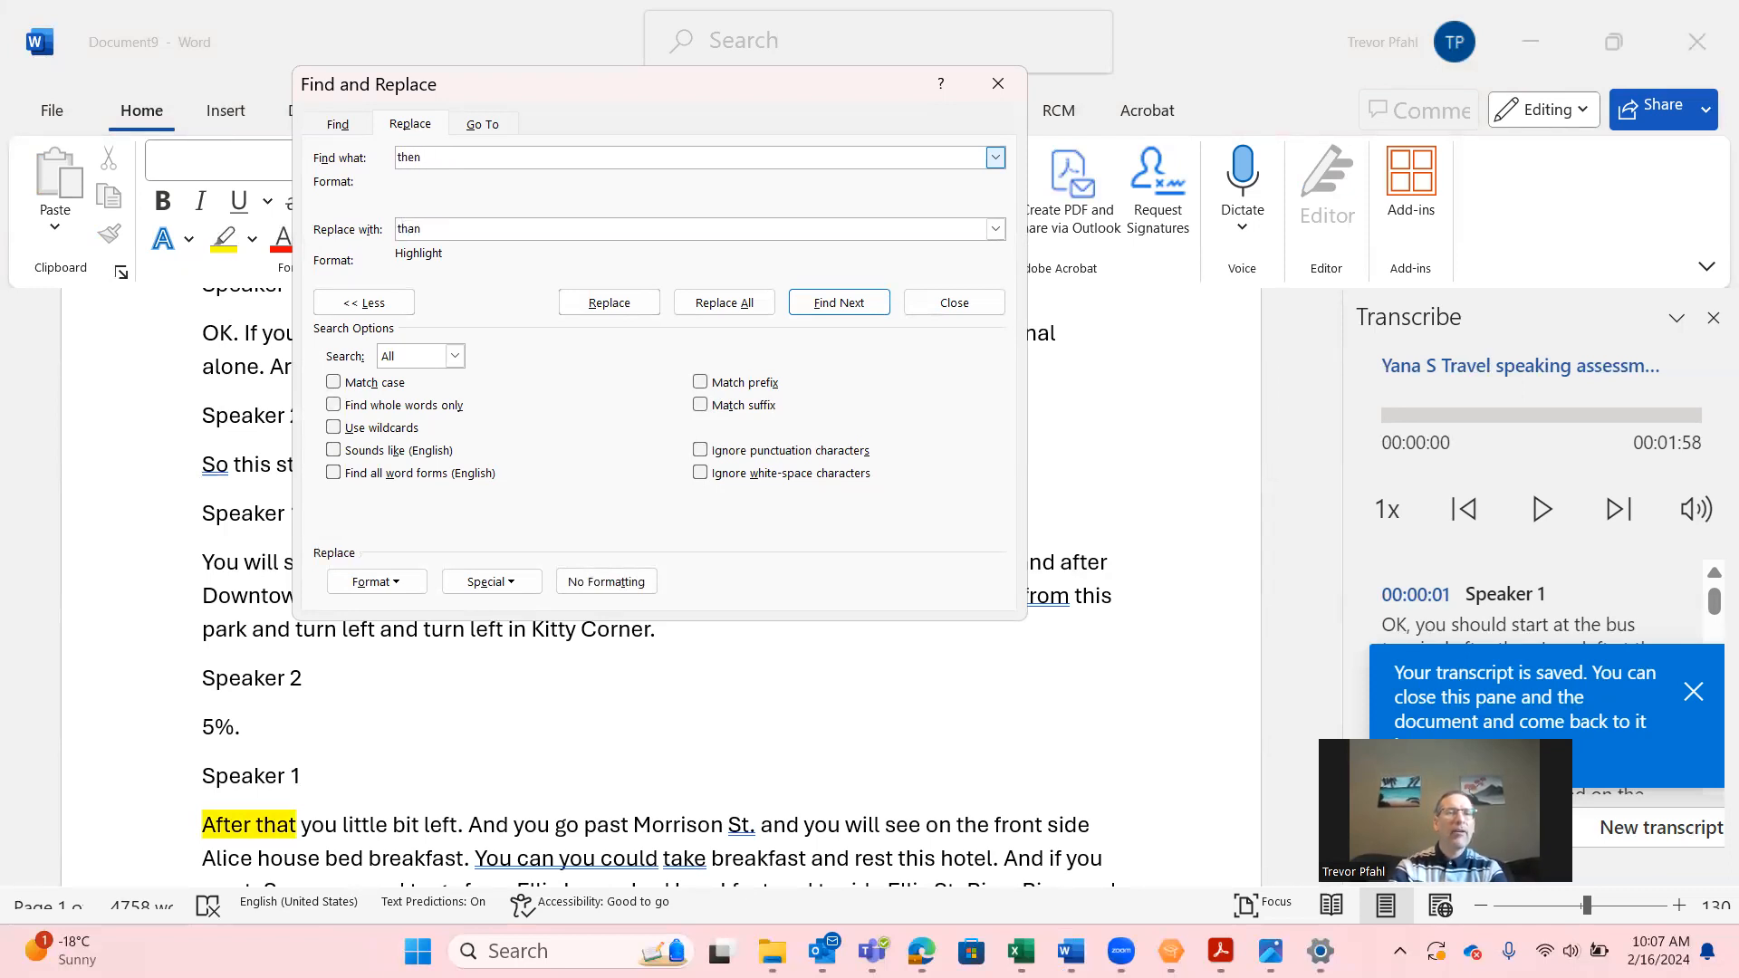
click(725, 304)
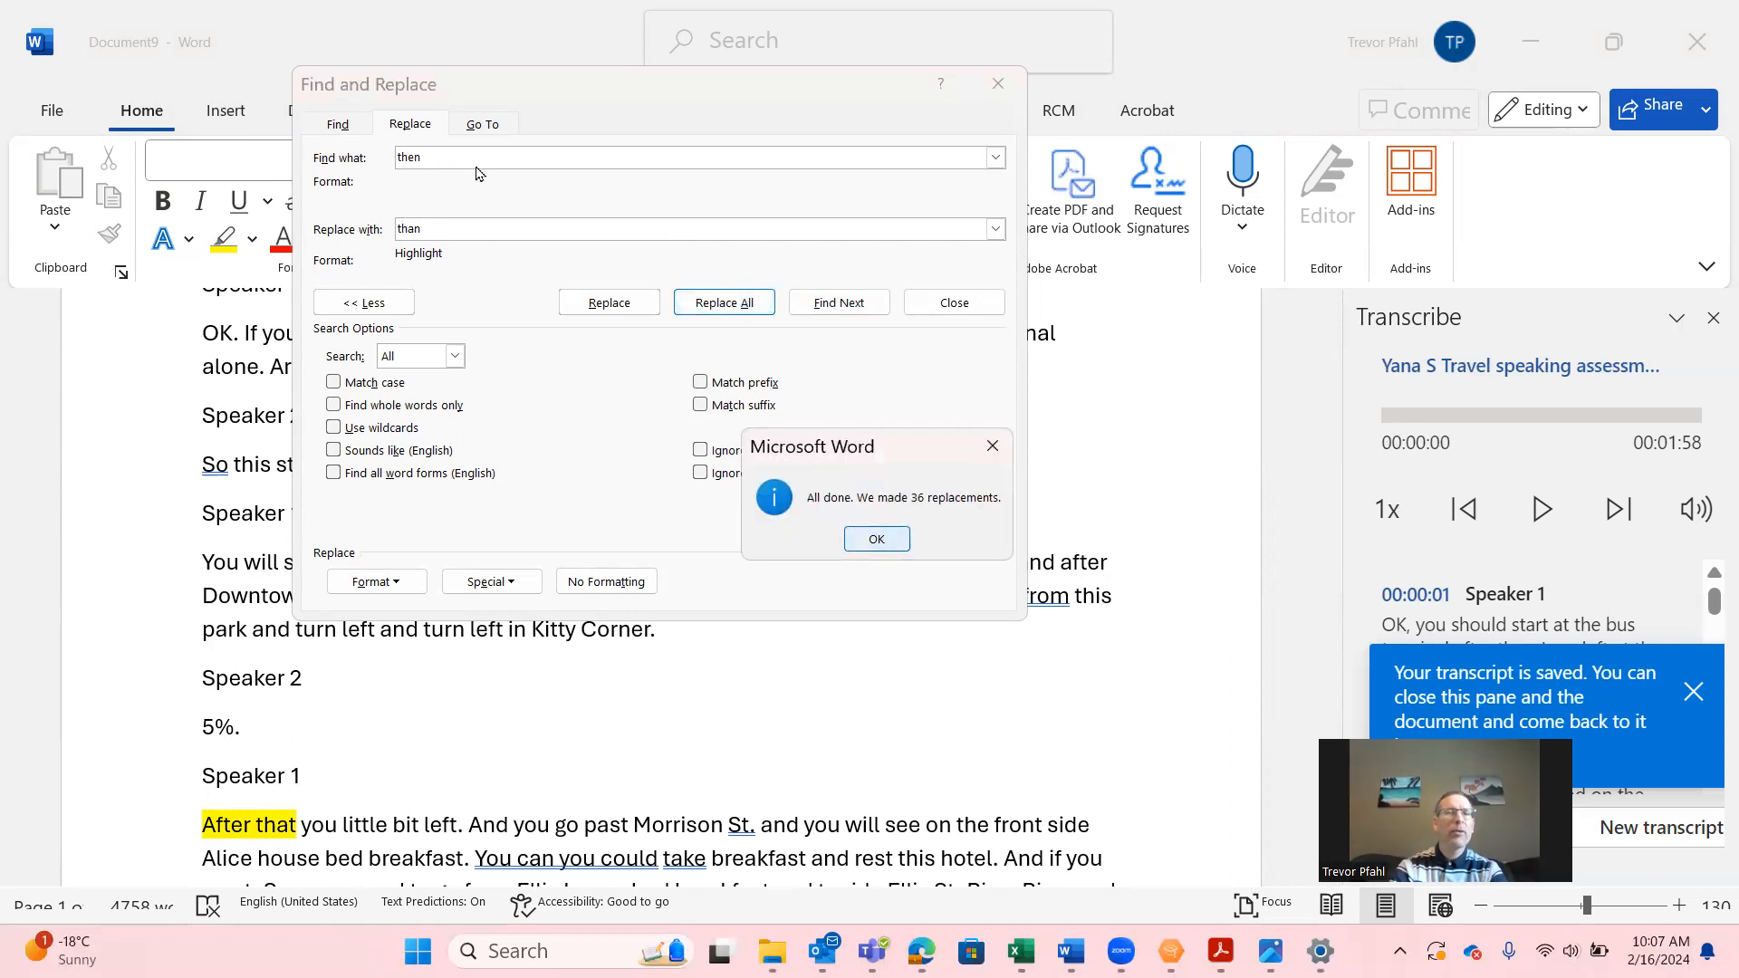
click(437, 153)
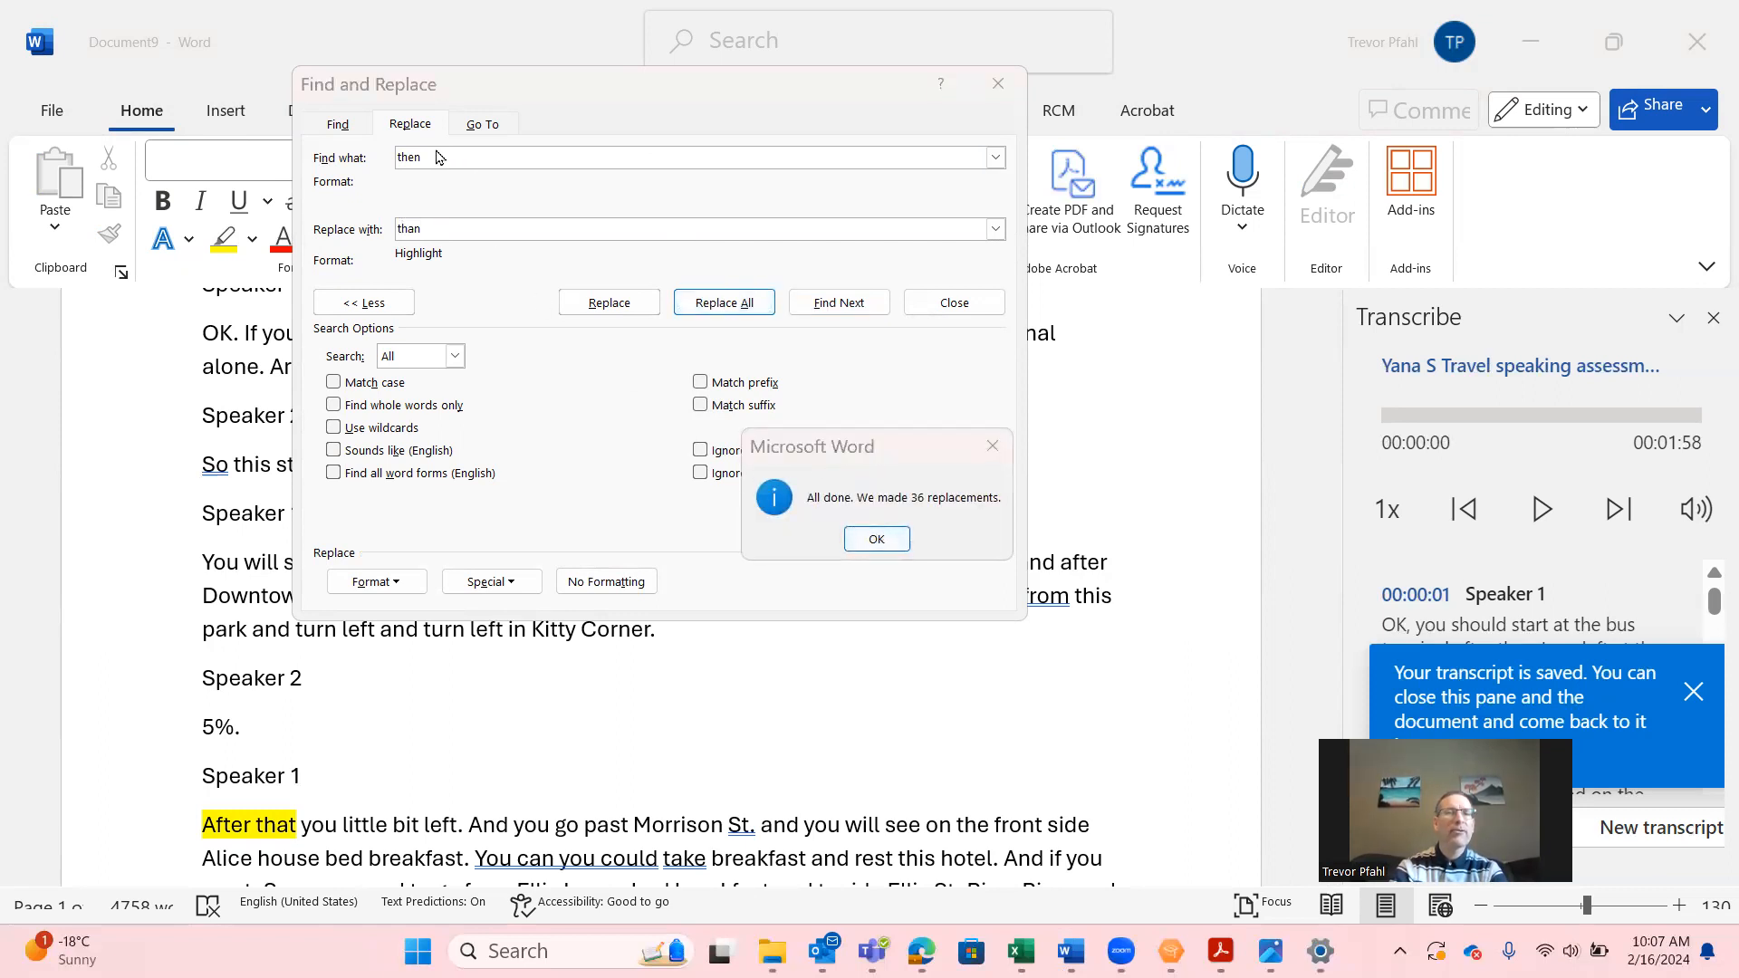
click(876, 539)
- Highlight every occurrence of "than" by replacing it with "than" in Highlight formatting
text(than)
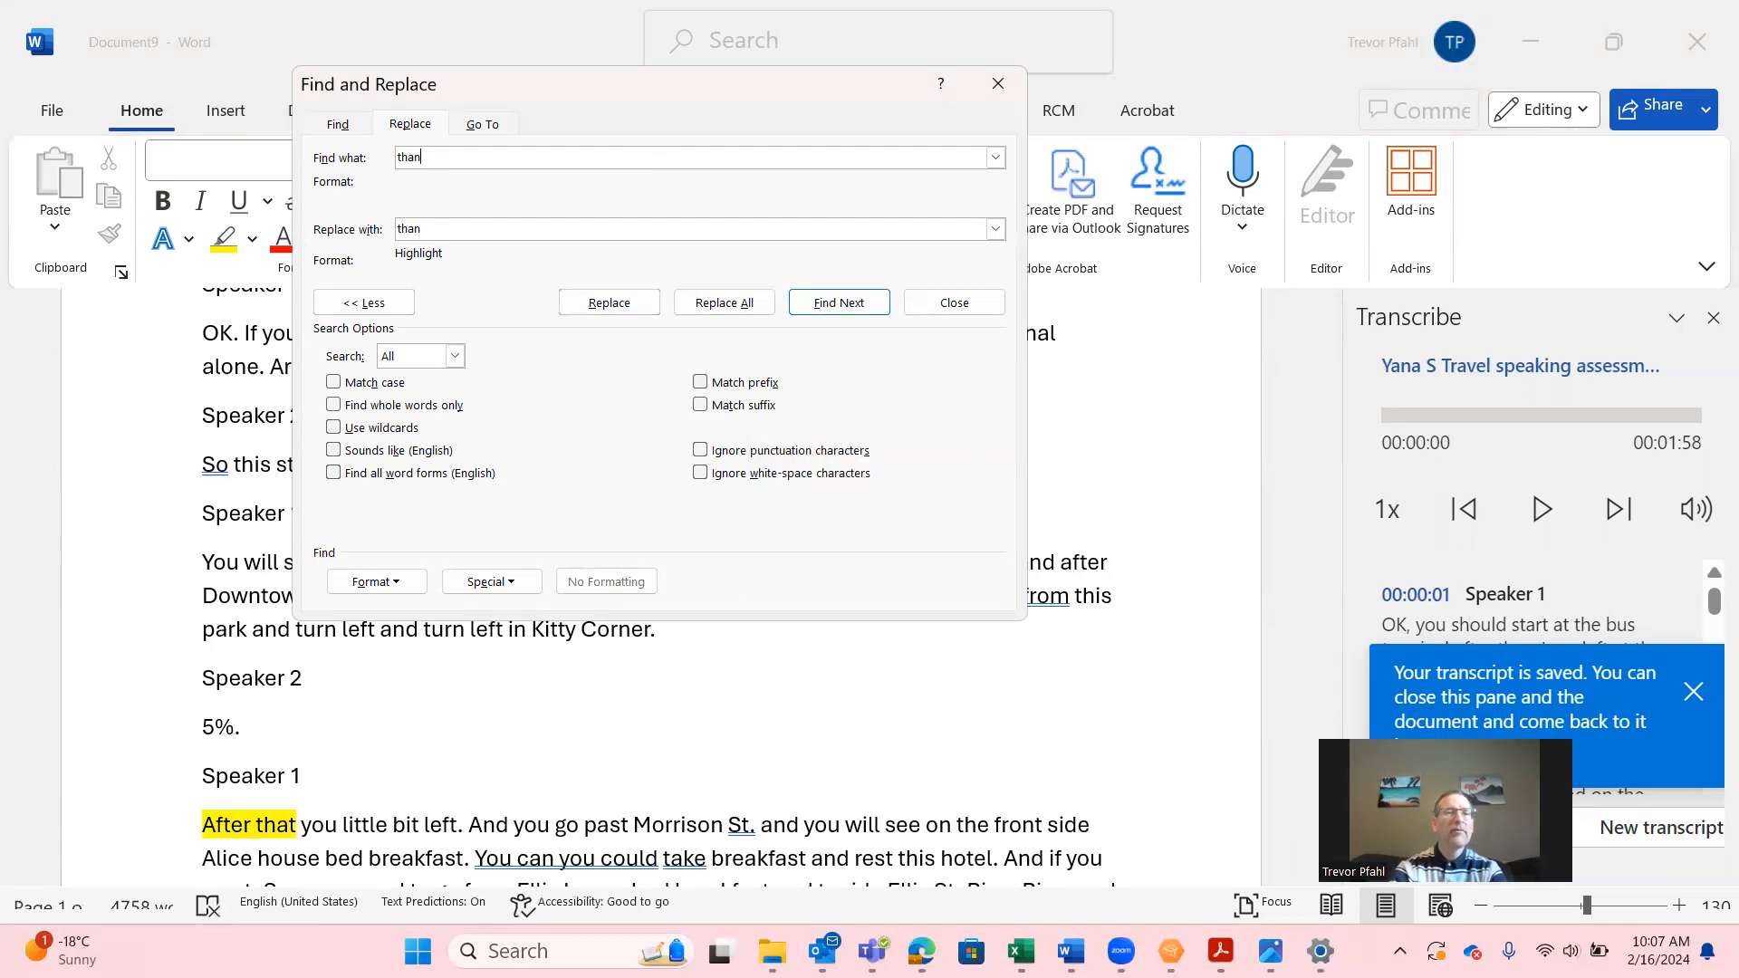
key(Tab)
text(than)
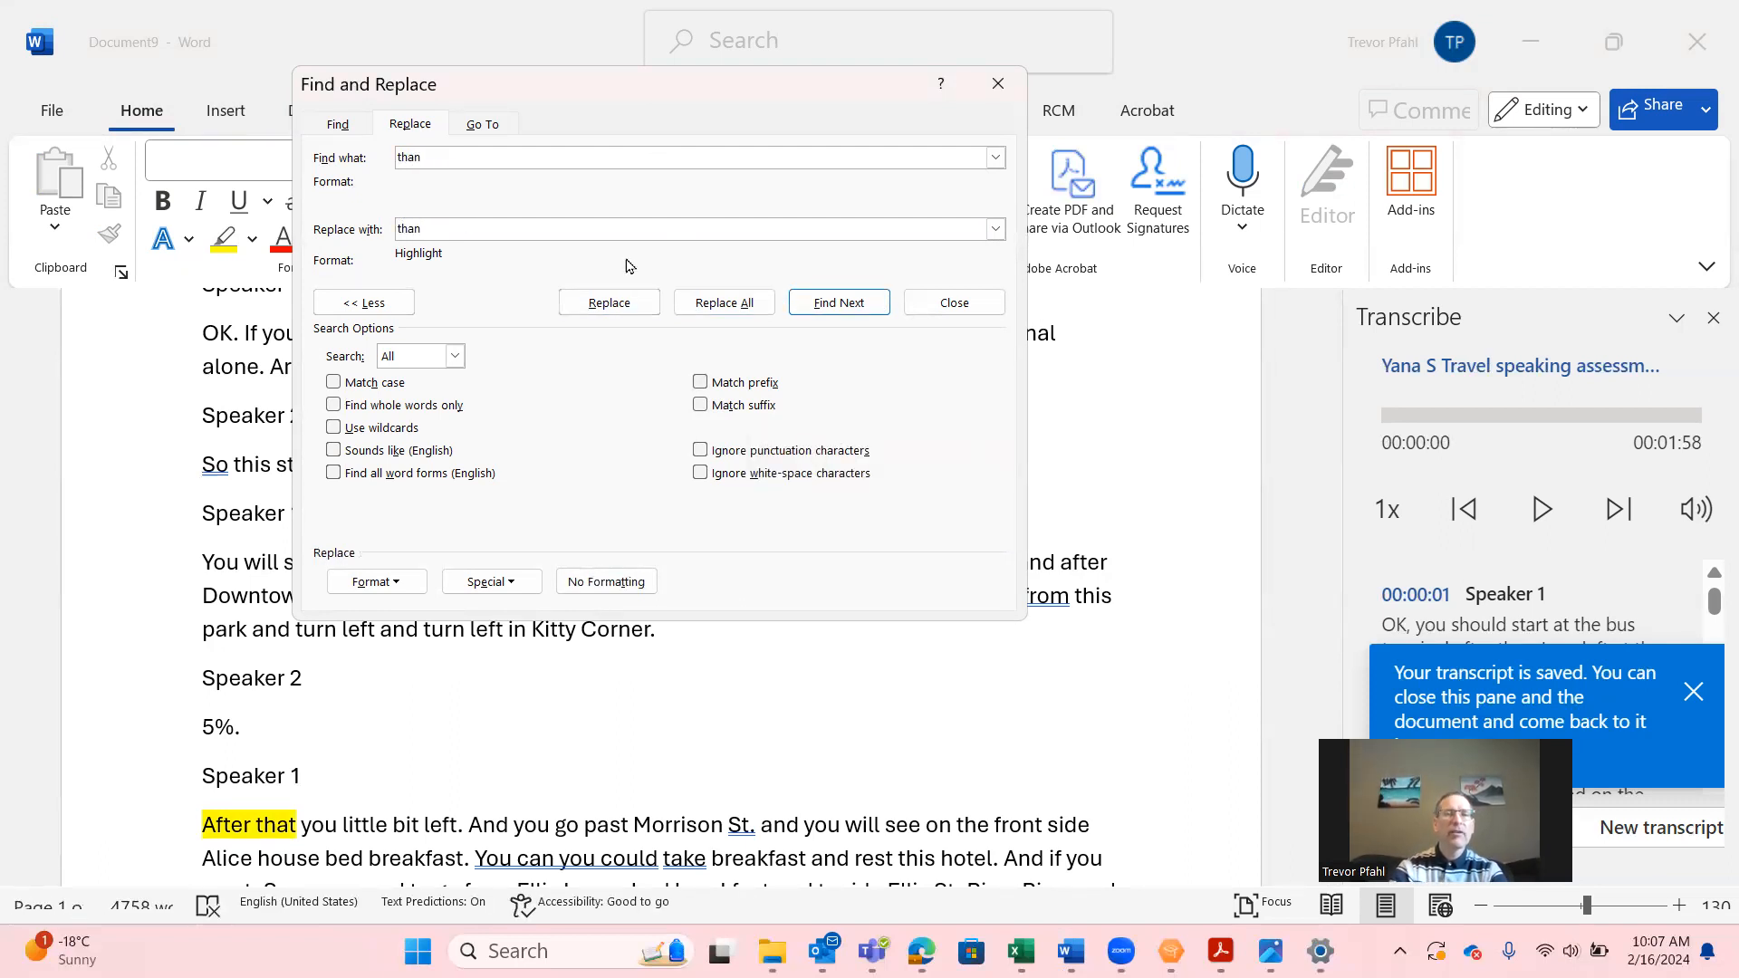
click(709, 306)
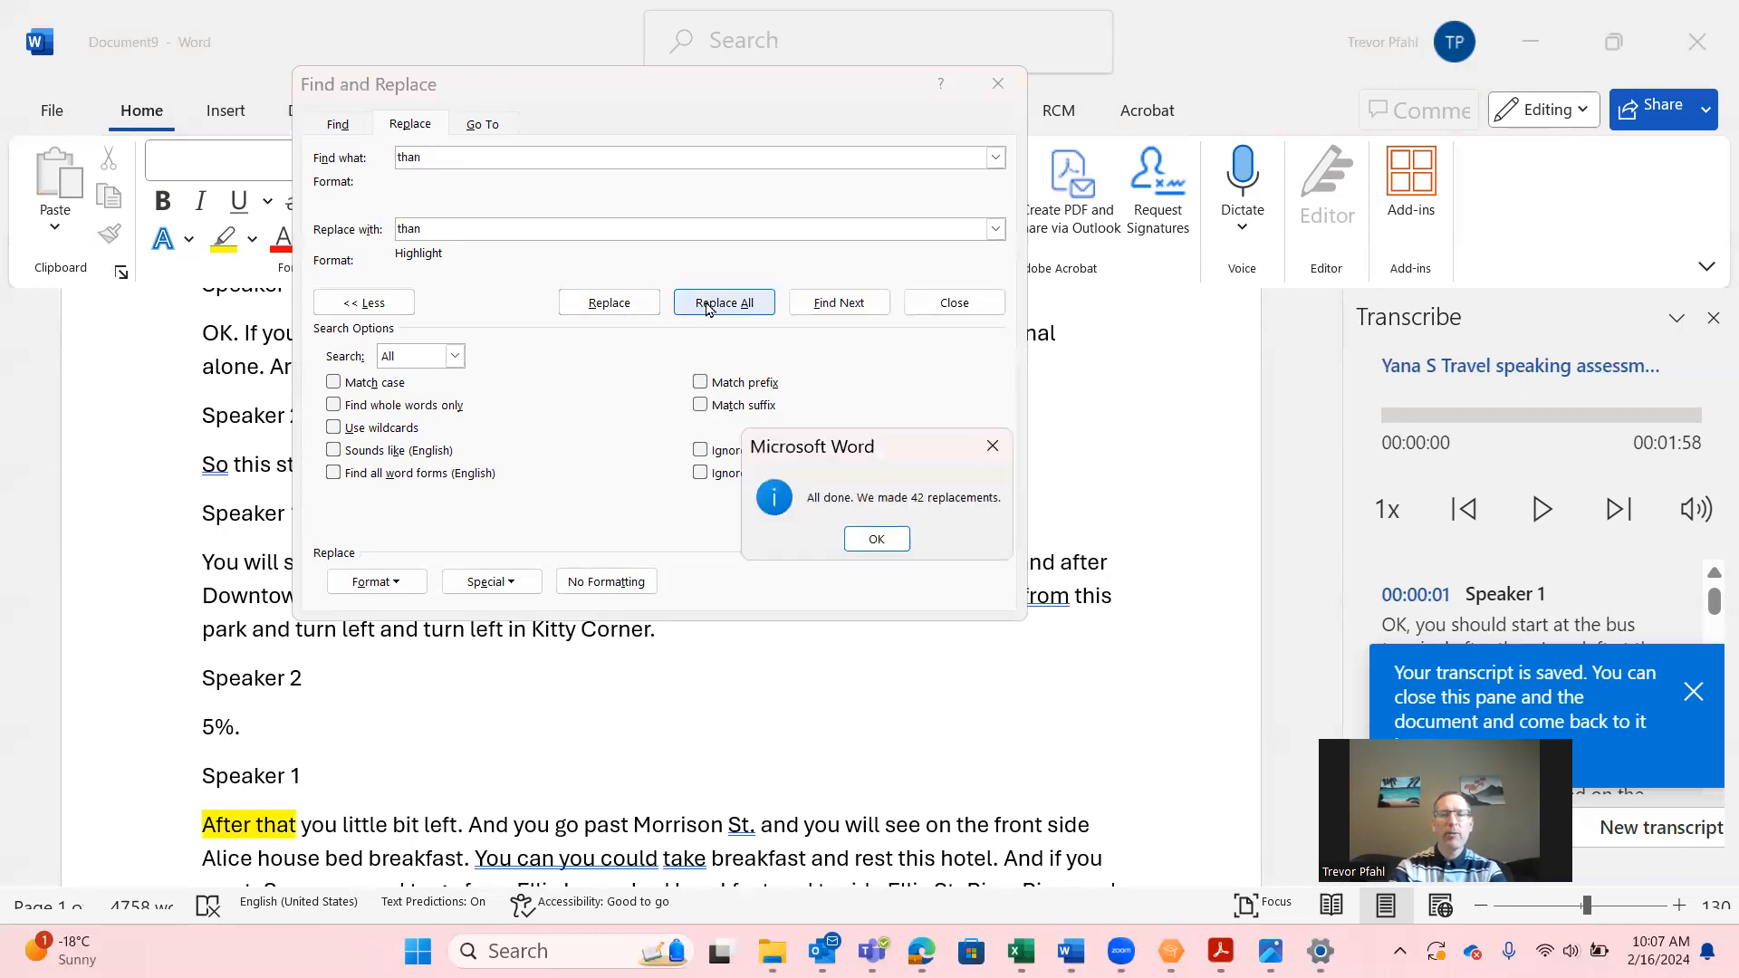
click(877, 540)
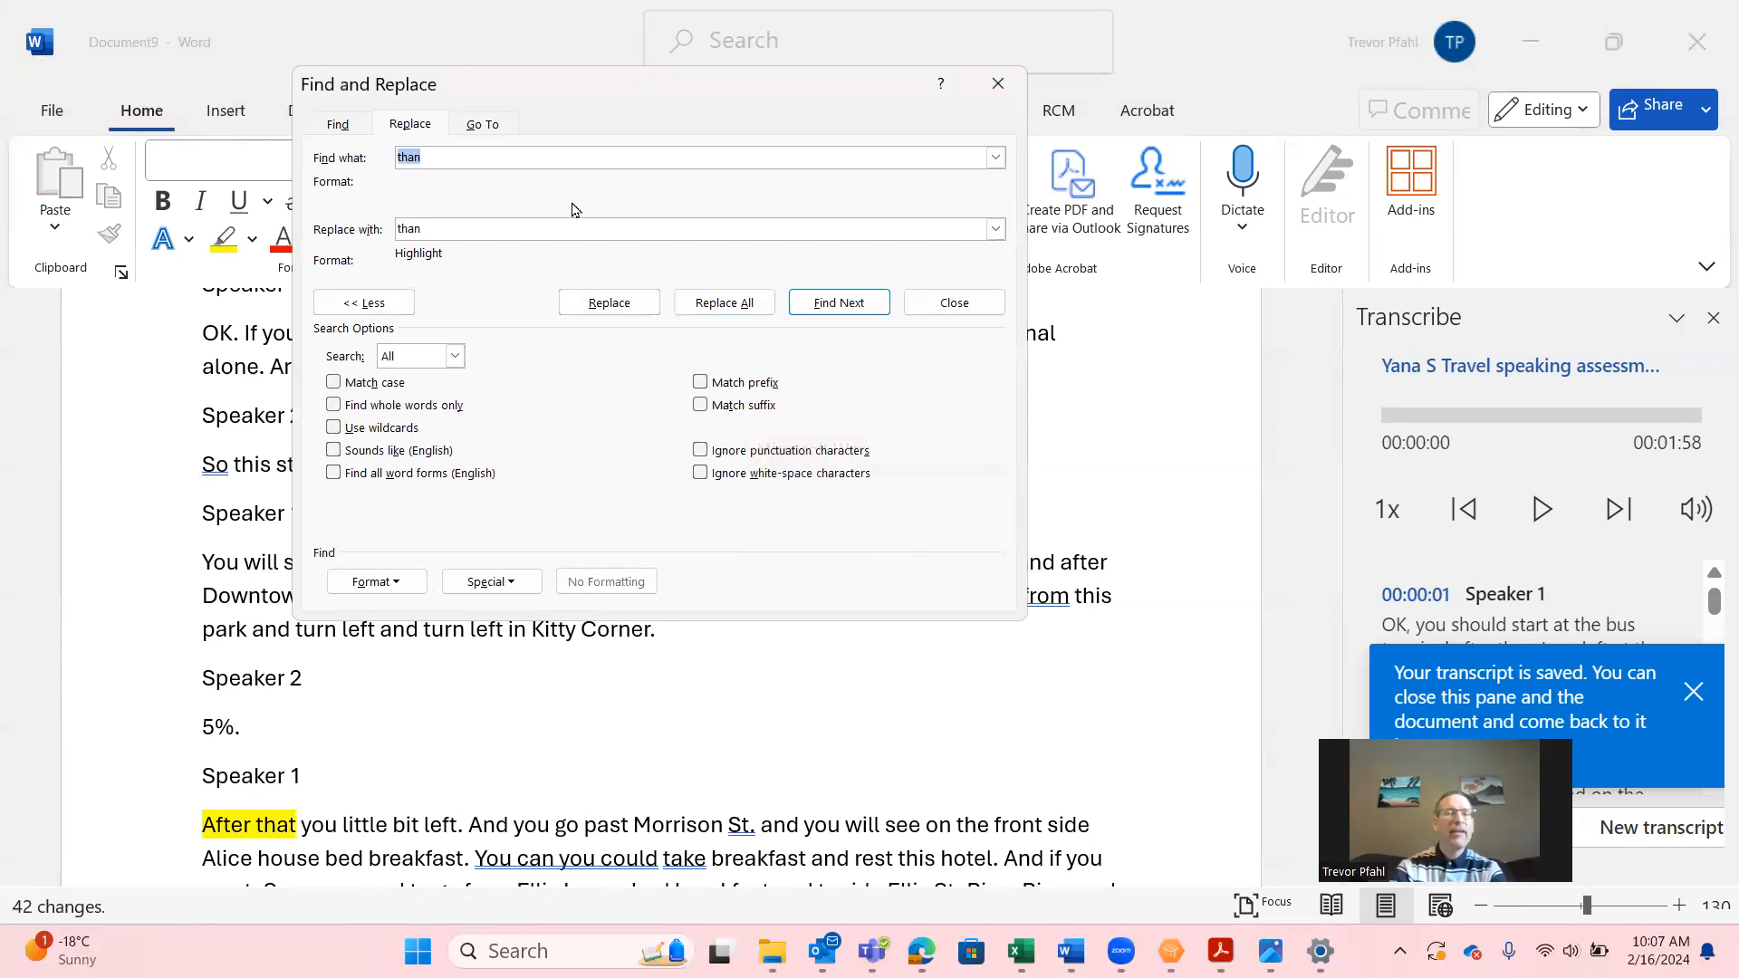
- Highlight every occurrence of "also" by replacing it with "also" in Highlight formatting
text(also)
key(Tab)
text(also)
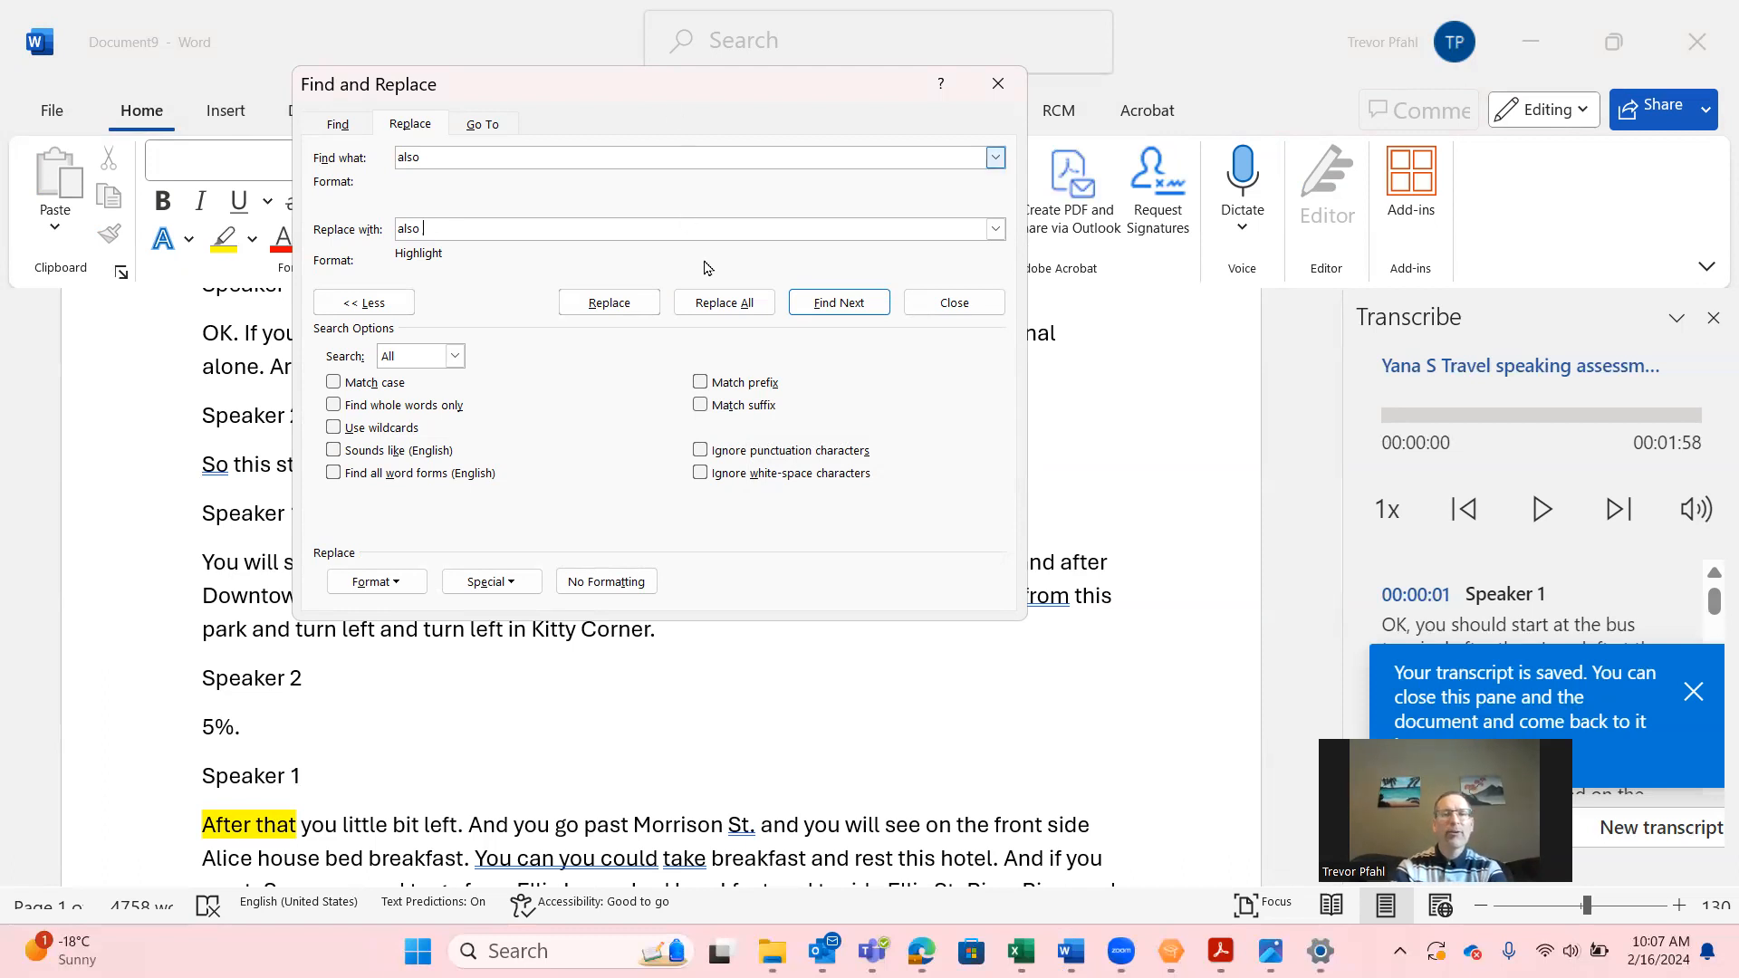
click(722, 305)
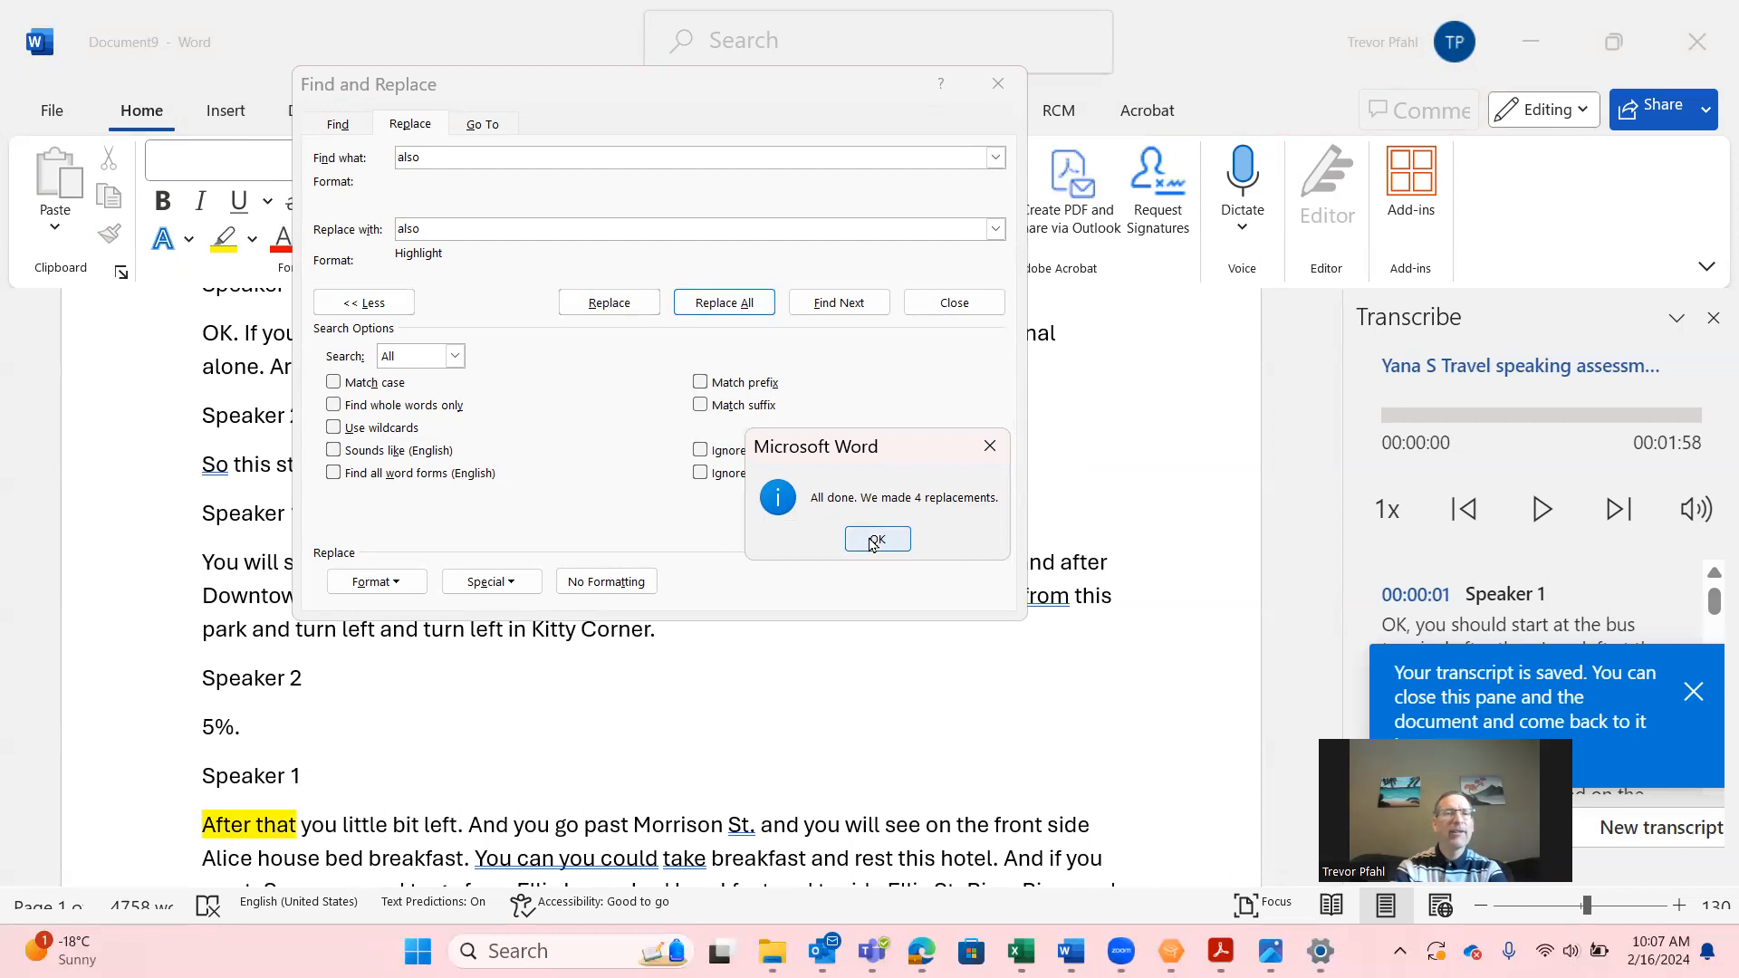
click(875, 540)
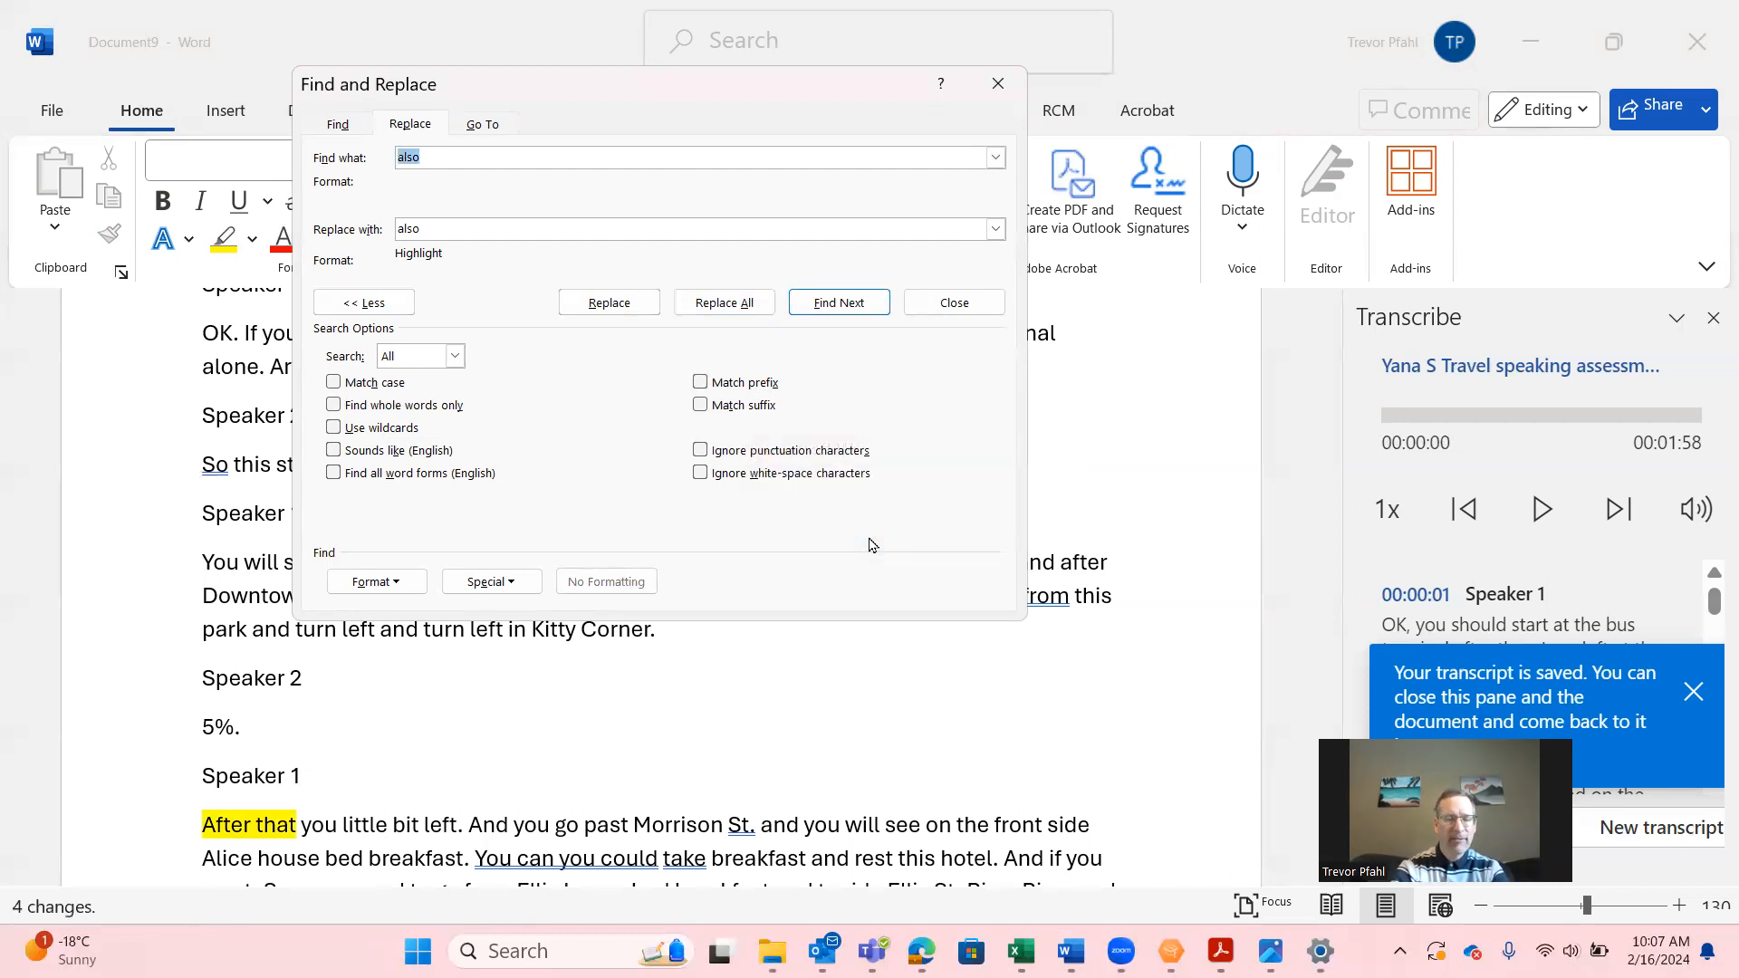
- Highlight every occurrence of "in addition" by replacing it with "in addition" in Highlight formatting
text(in addition)
key(Tab)
text(in addition)
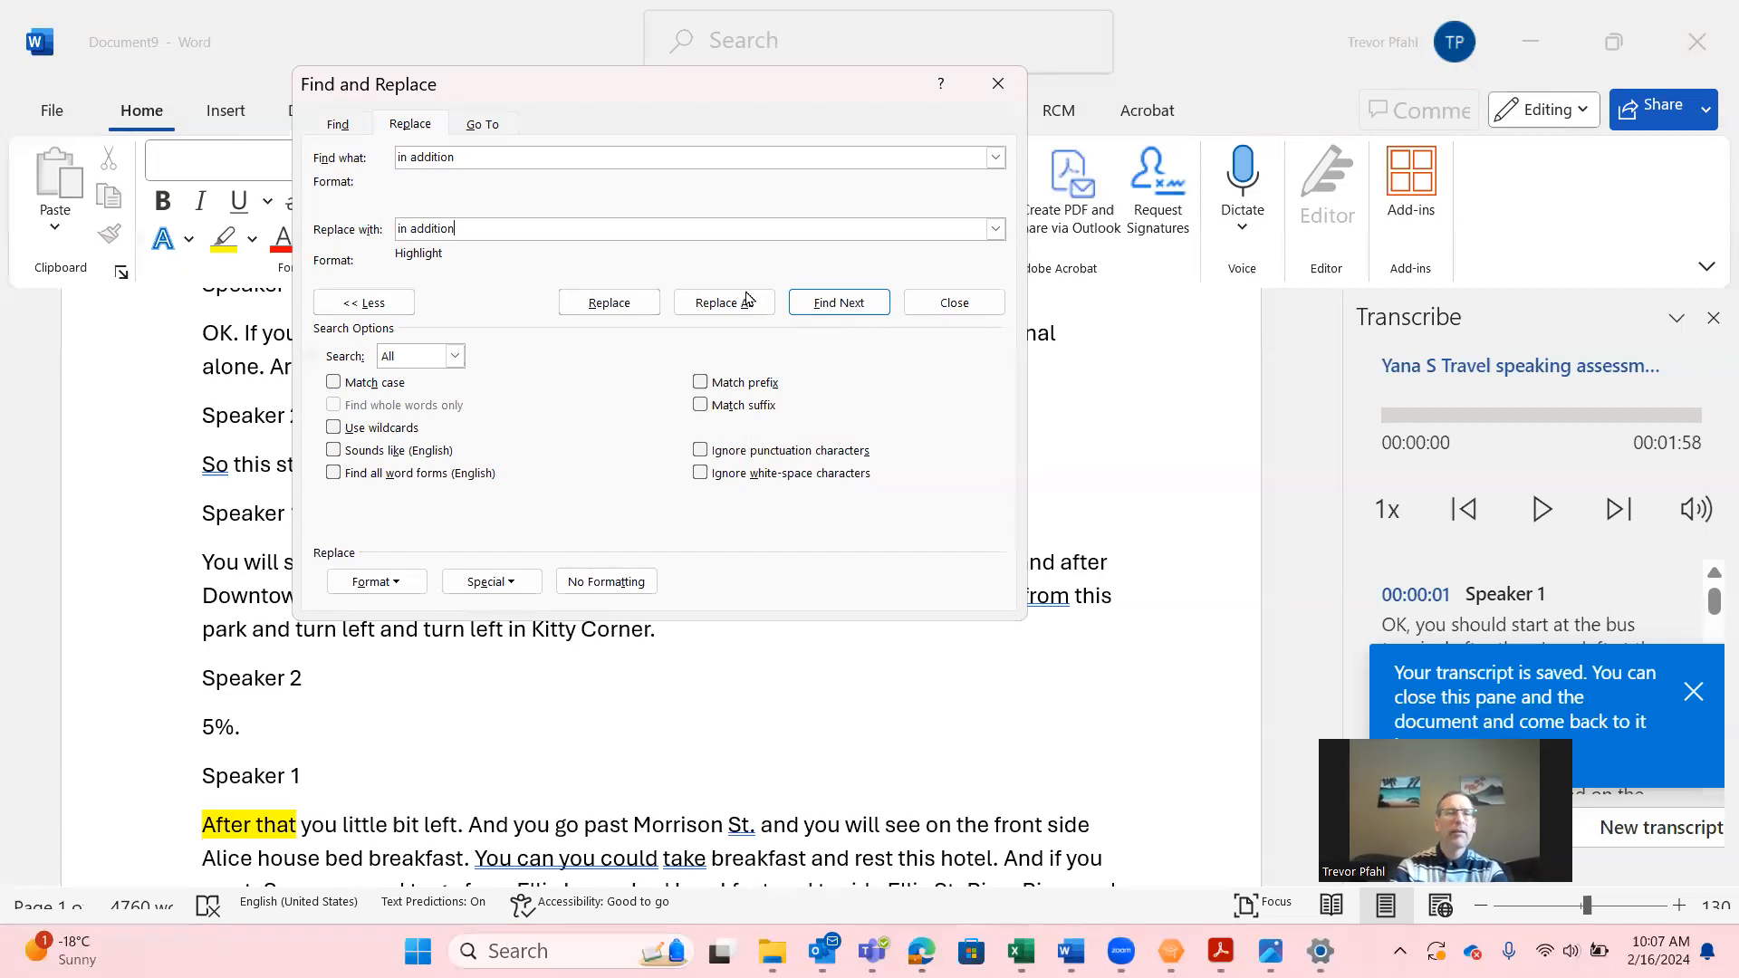
click(724, 303)
click(875, 539)
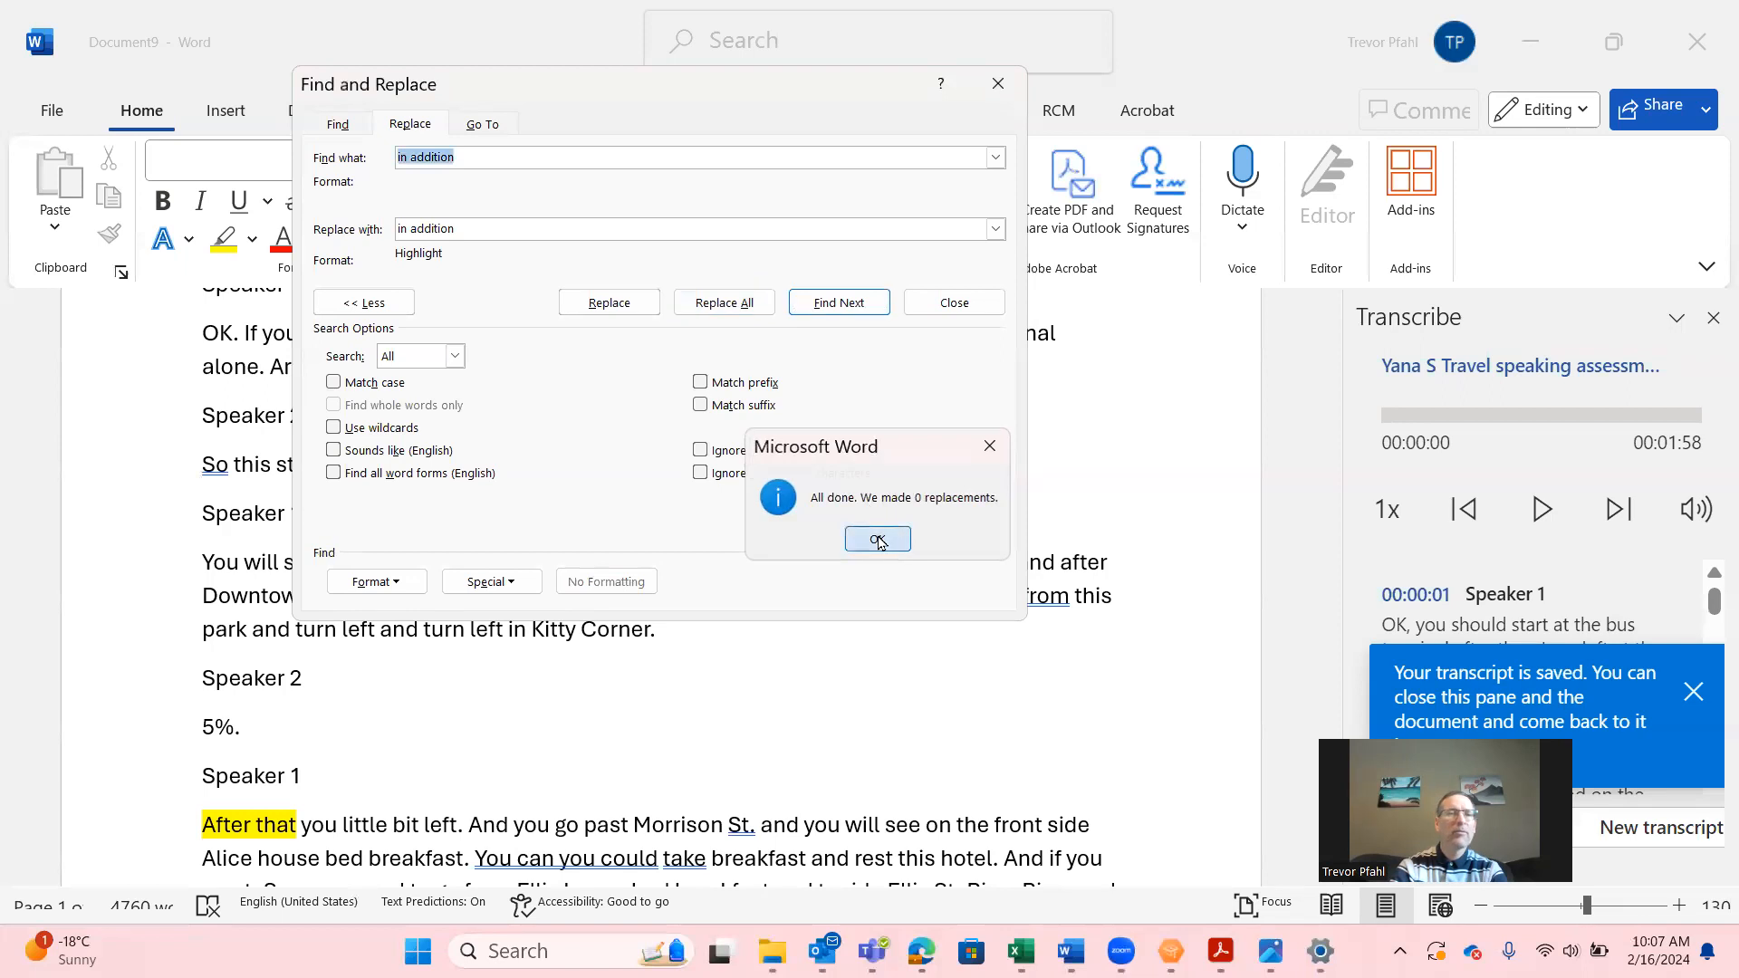
- Highlight every occurrence of "next" by replacing it with "next" in Highlight formatting
text(next)
key(Tab)
text(next)
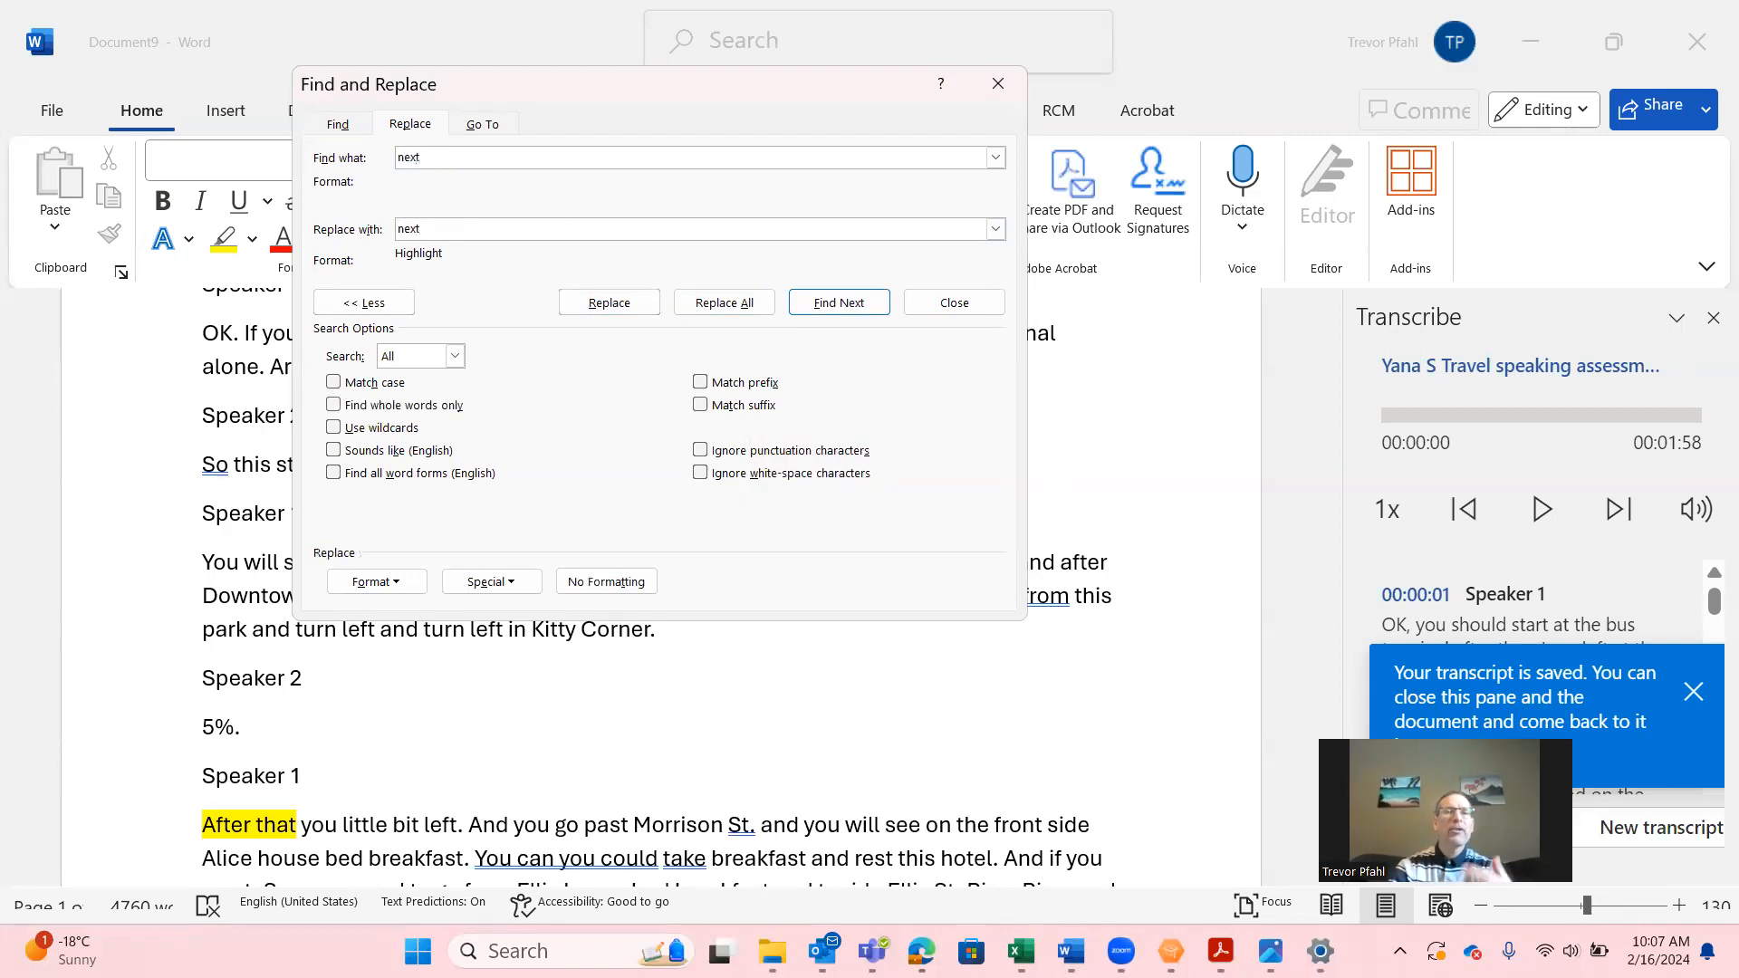
click(722, 302)
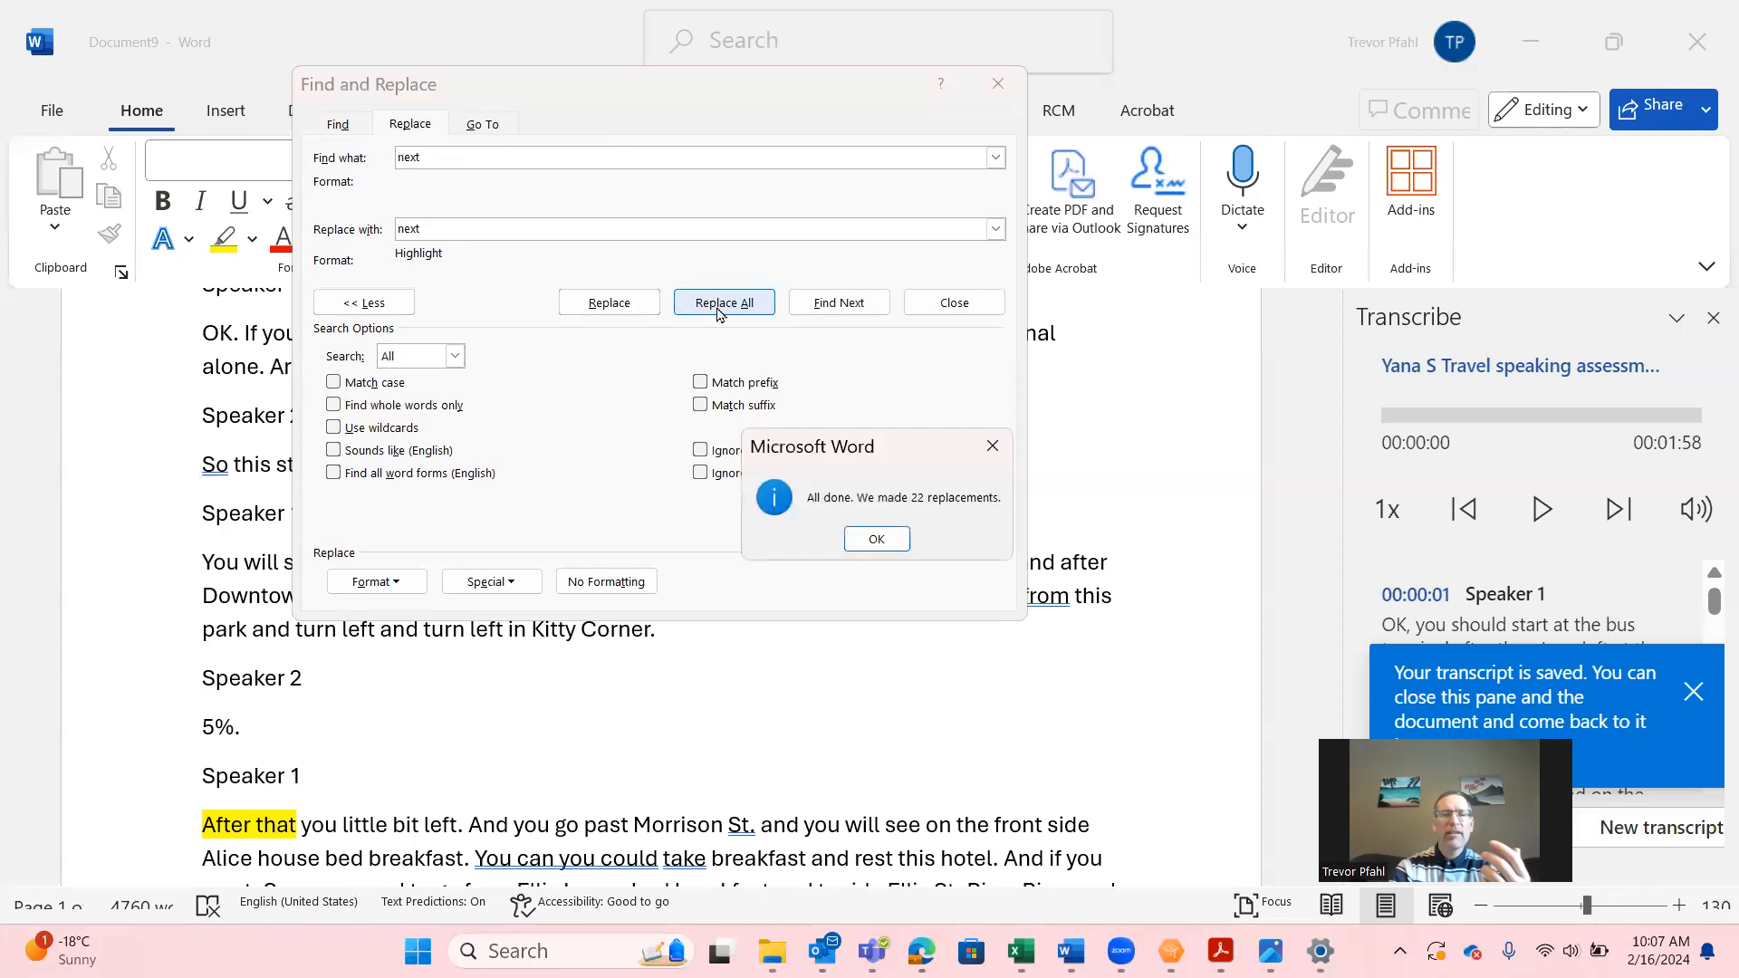
click(891, 540)
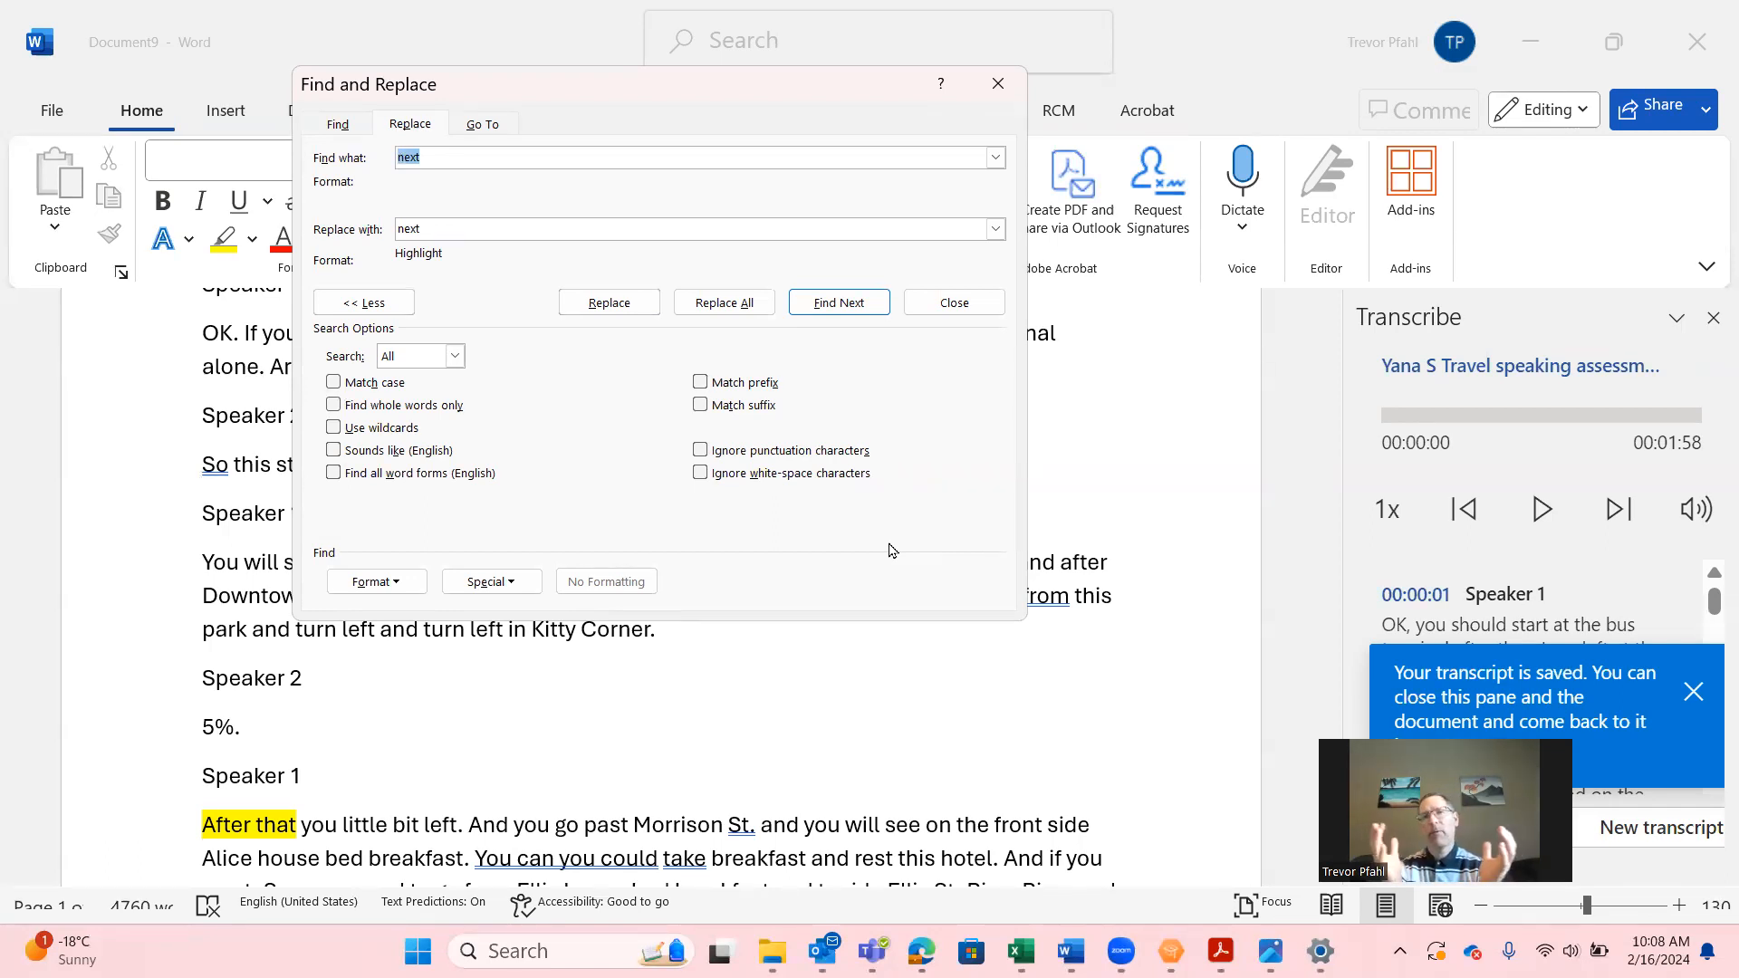
- Highlight every occurrence of "finally" by replacing it with "finally" in Highlight formatting
text(fina)
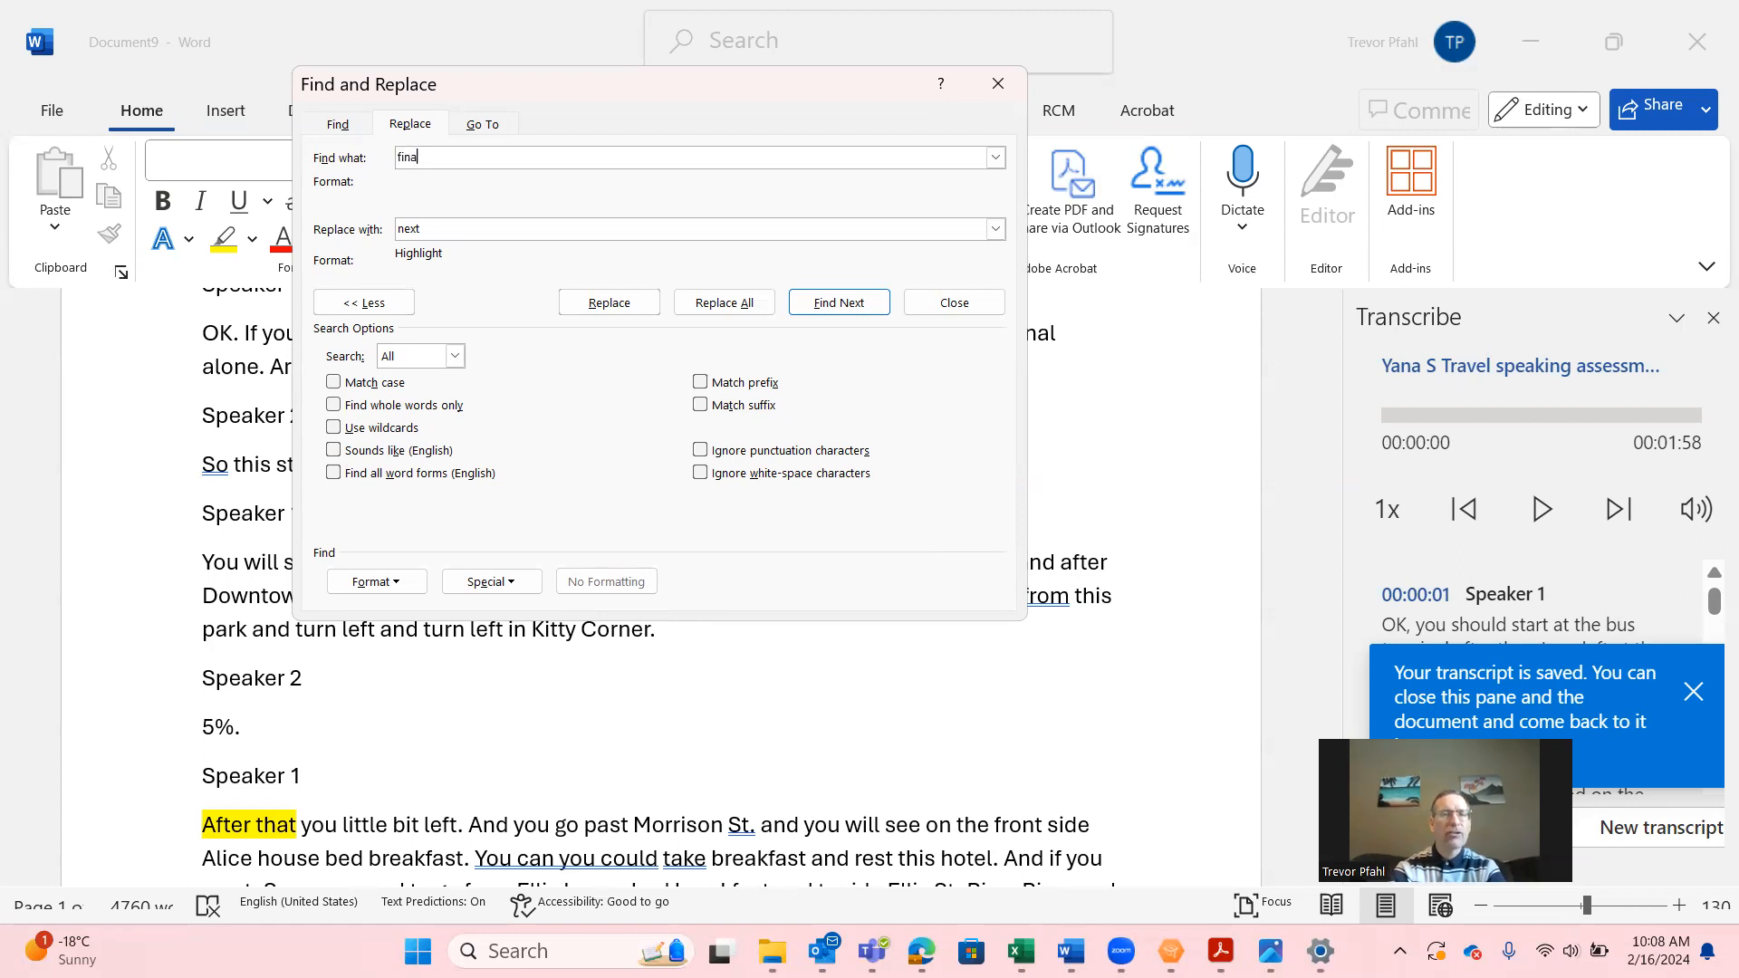
text(lly)
key(Tab)
text(finally)
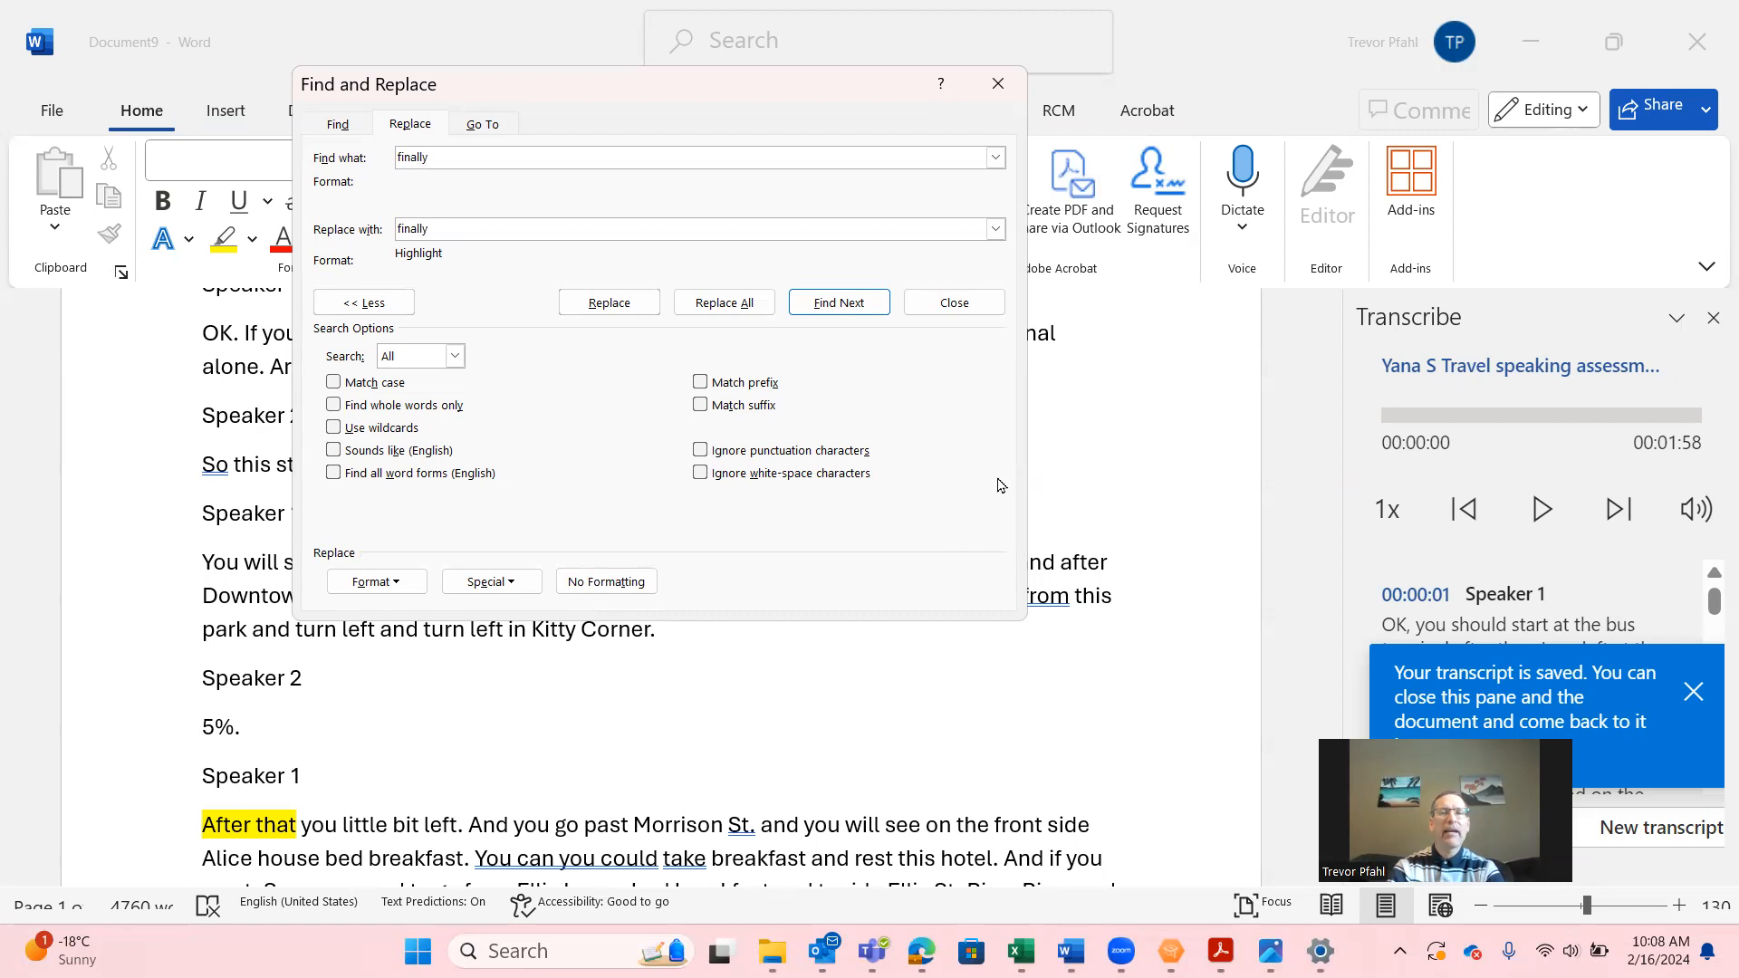
click(745, 313)
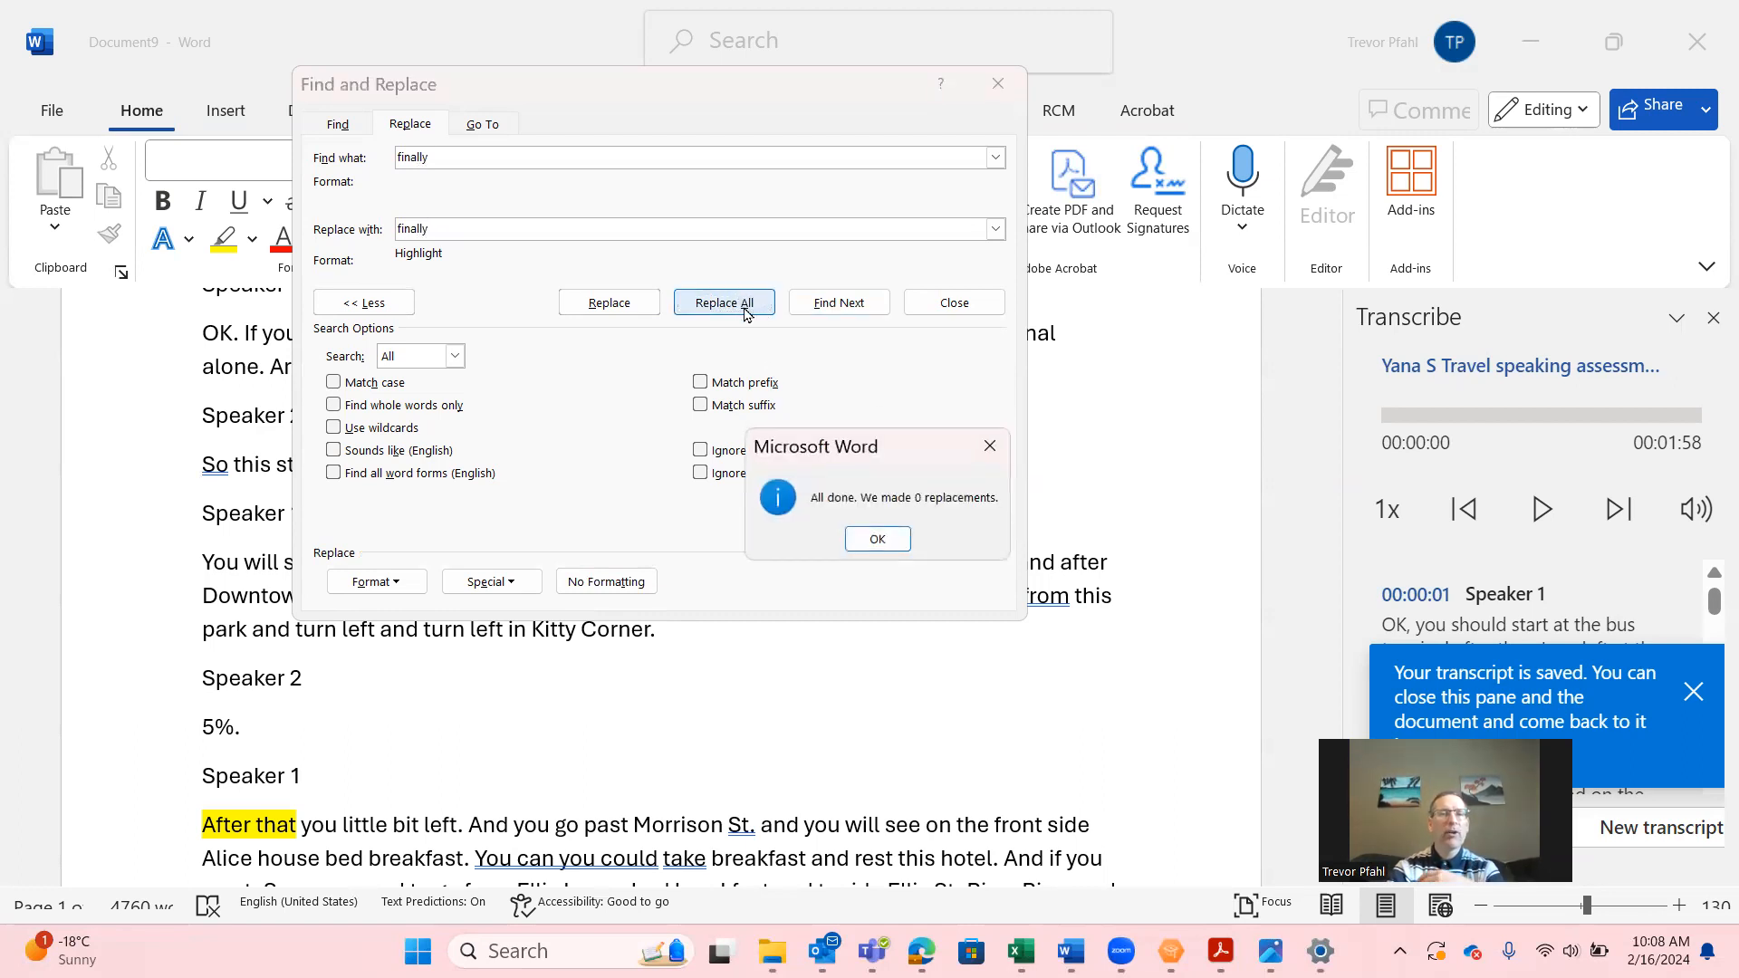
click(877, 540)
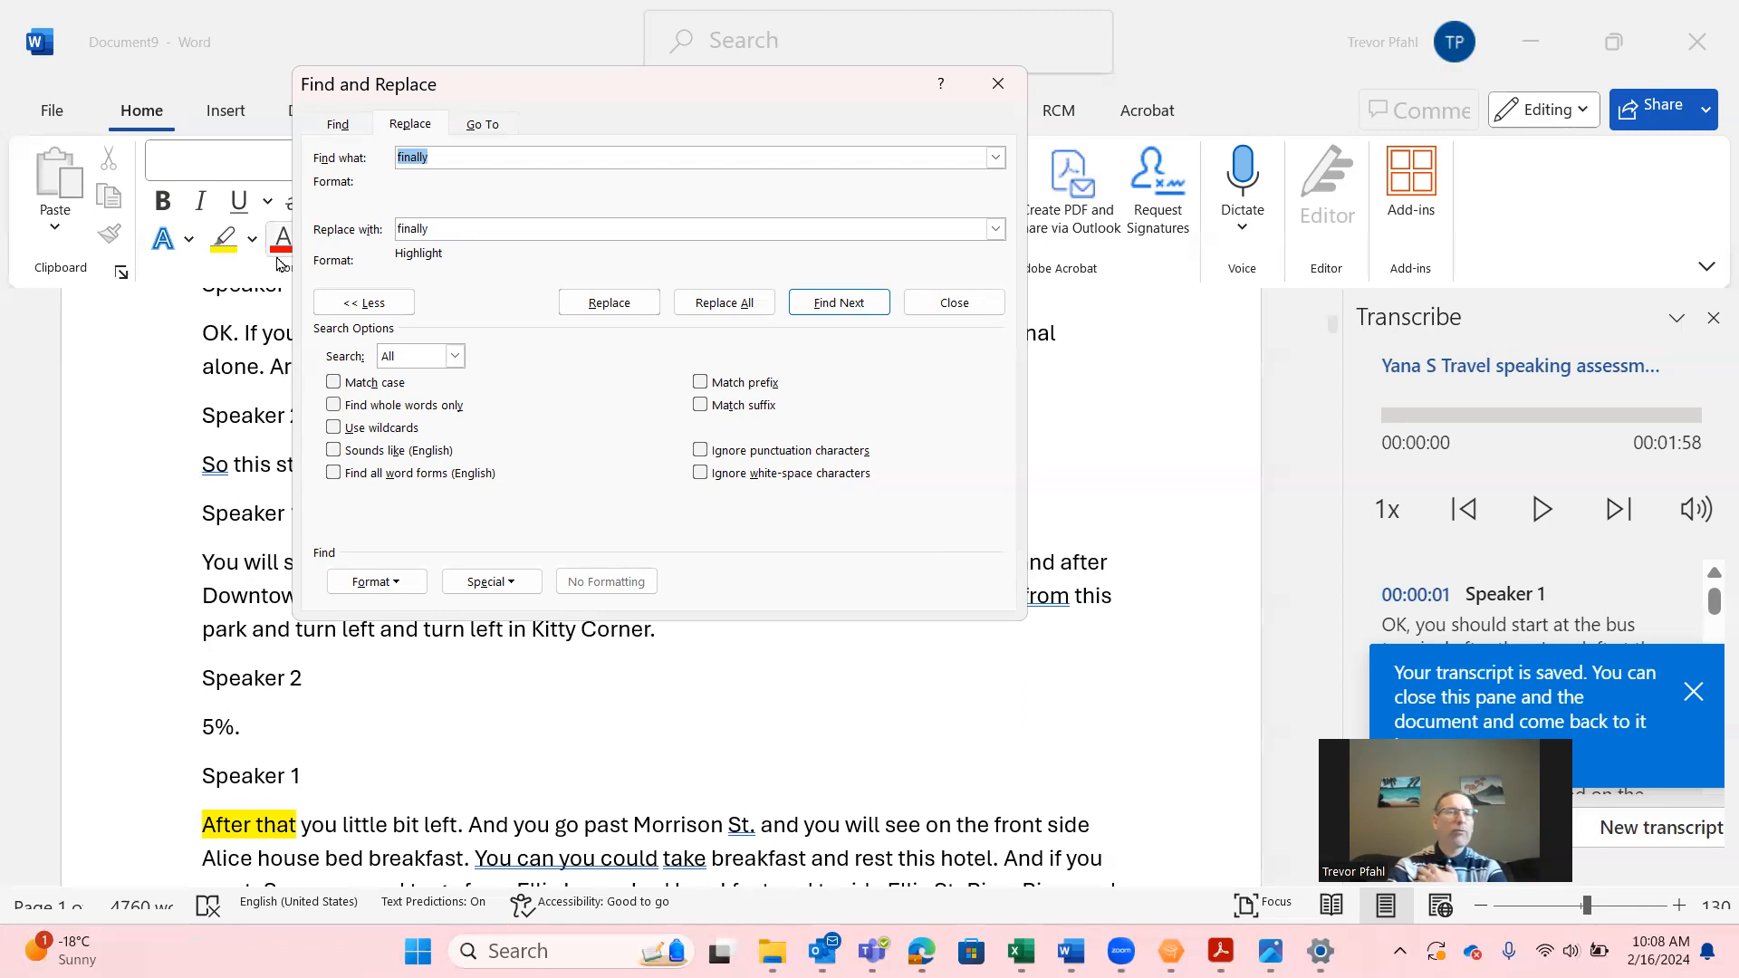
- Change the text highlight colour to turquoise for the following group of words
click(253, 249)
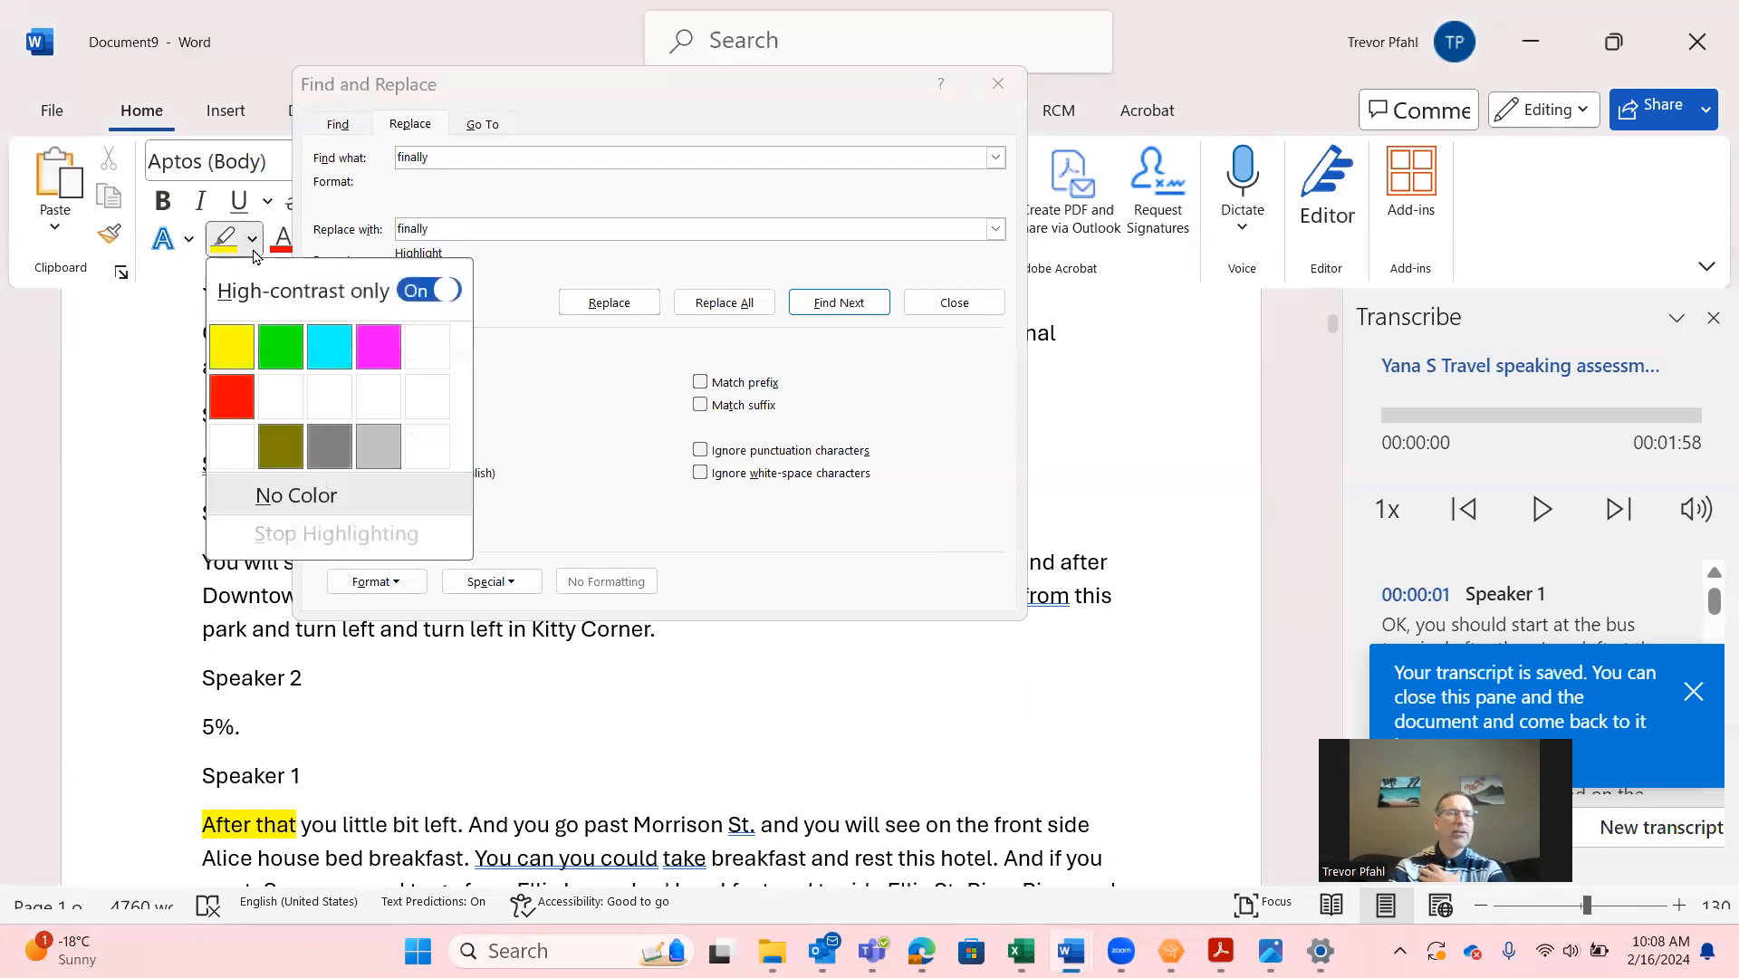
click(324, 352)
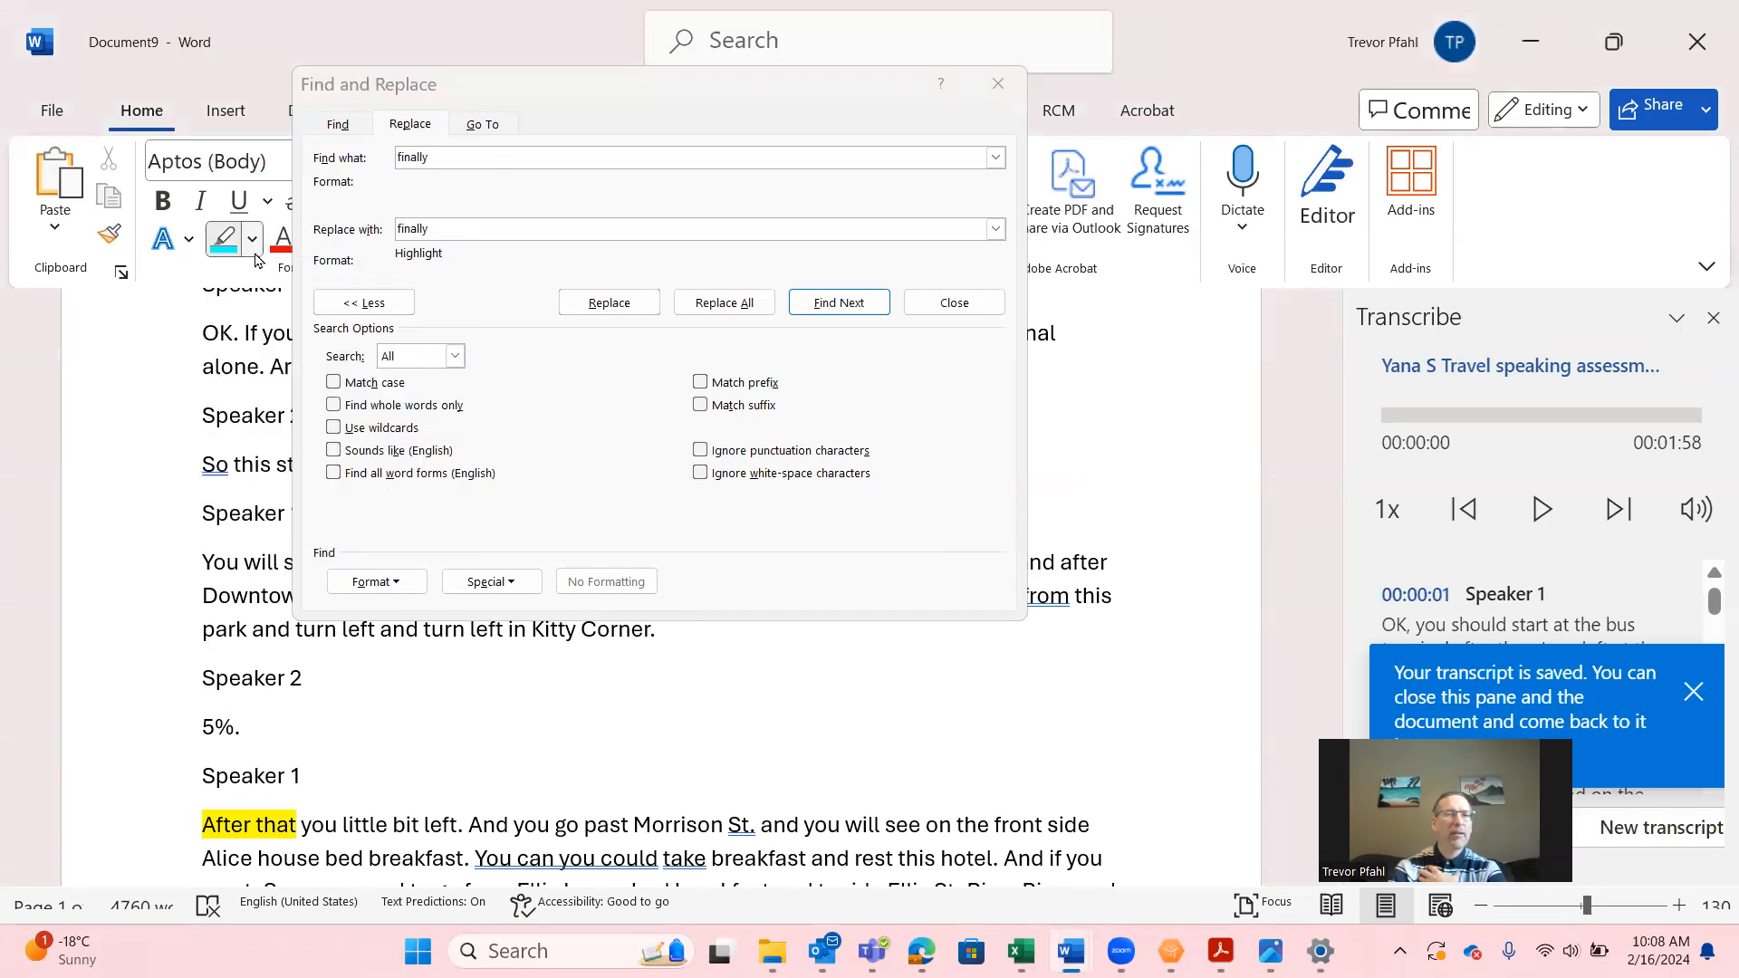
click(254, 253)
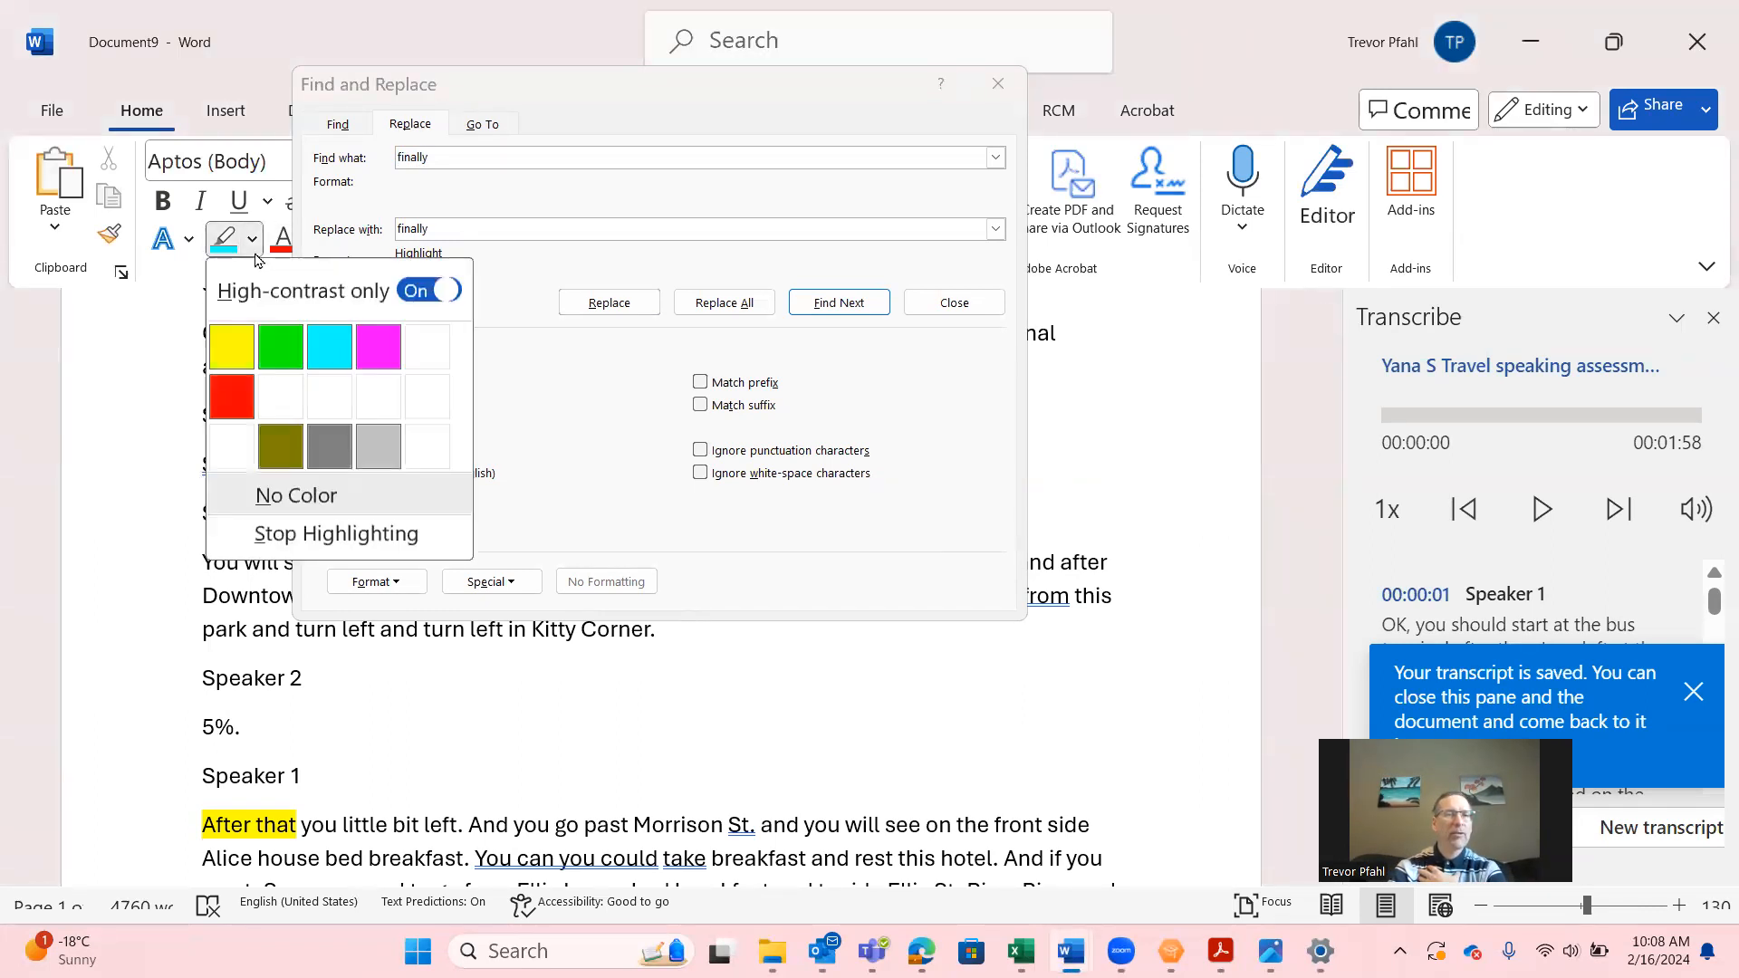
- Set both the search text and the replacement text to "on", keeping the replacement's Highlight formatting
click(464, 157)
text(ron)
key(Tab)
text(on)
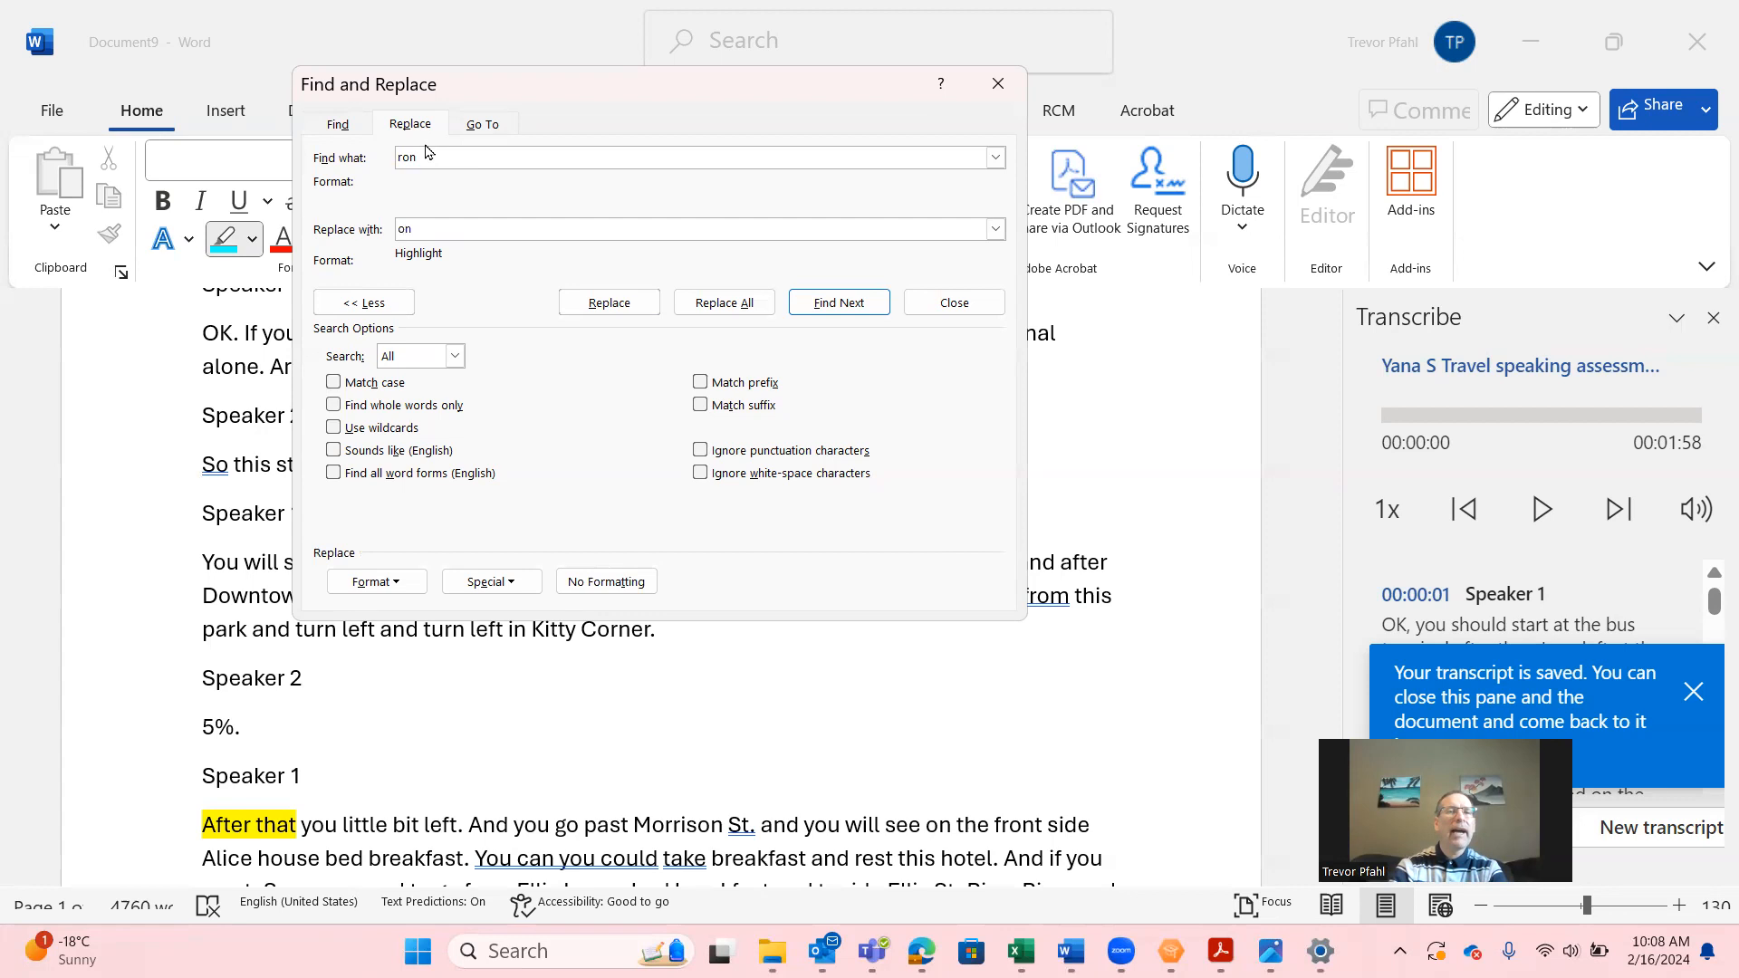
click(424, 152)
key(BackSpace)
key(BackSpace)
key(BackSpace)
text(on)
key(Tab)
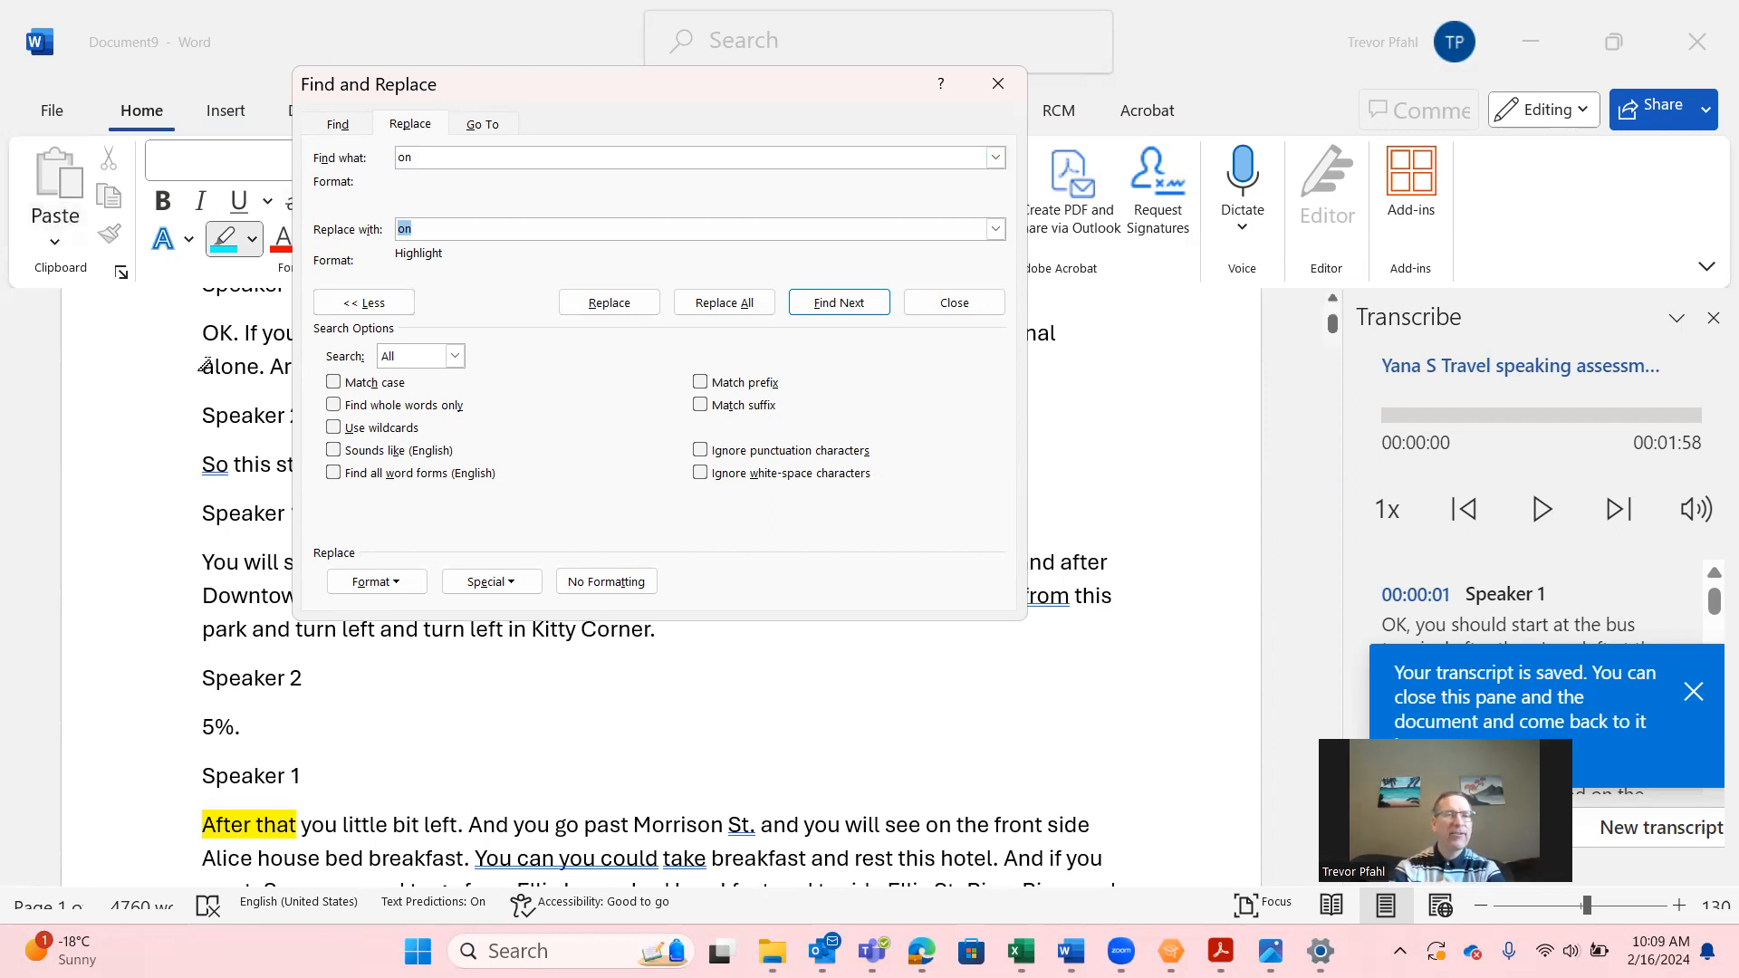
click(204, 366)
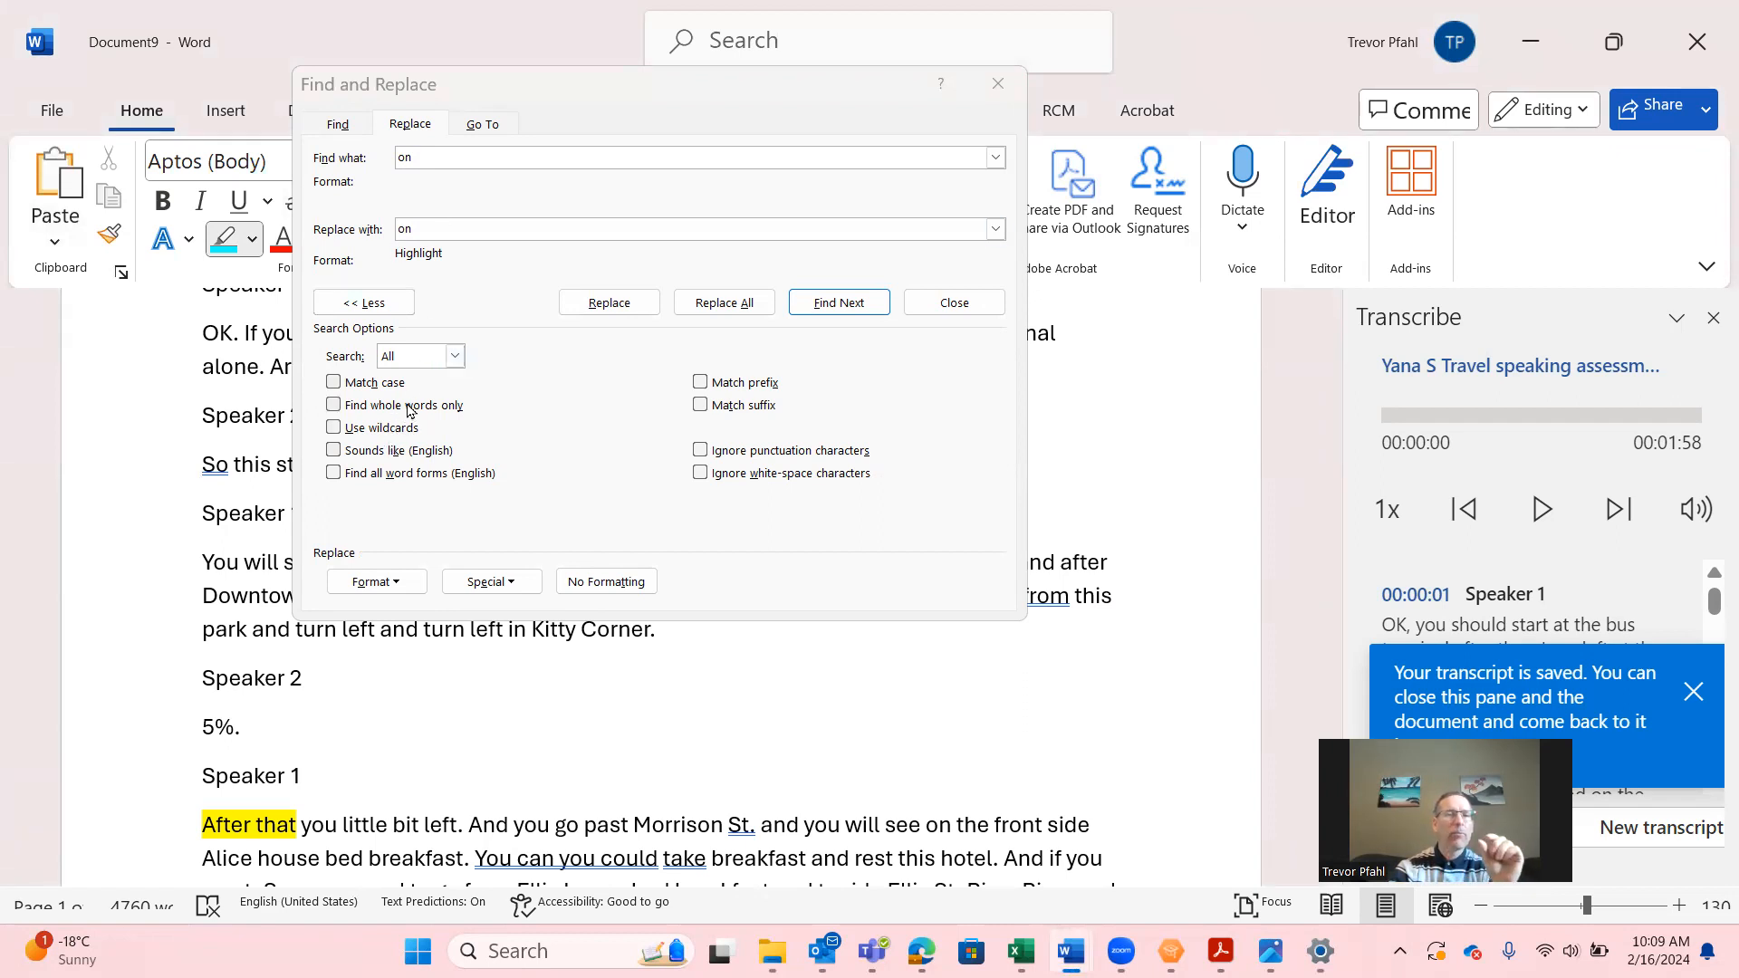
- Restrict the search to whole words only and replace every "on" with "on" in Highlight formatting
click(410, 406)
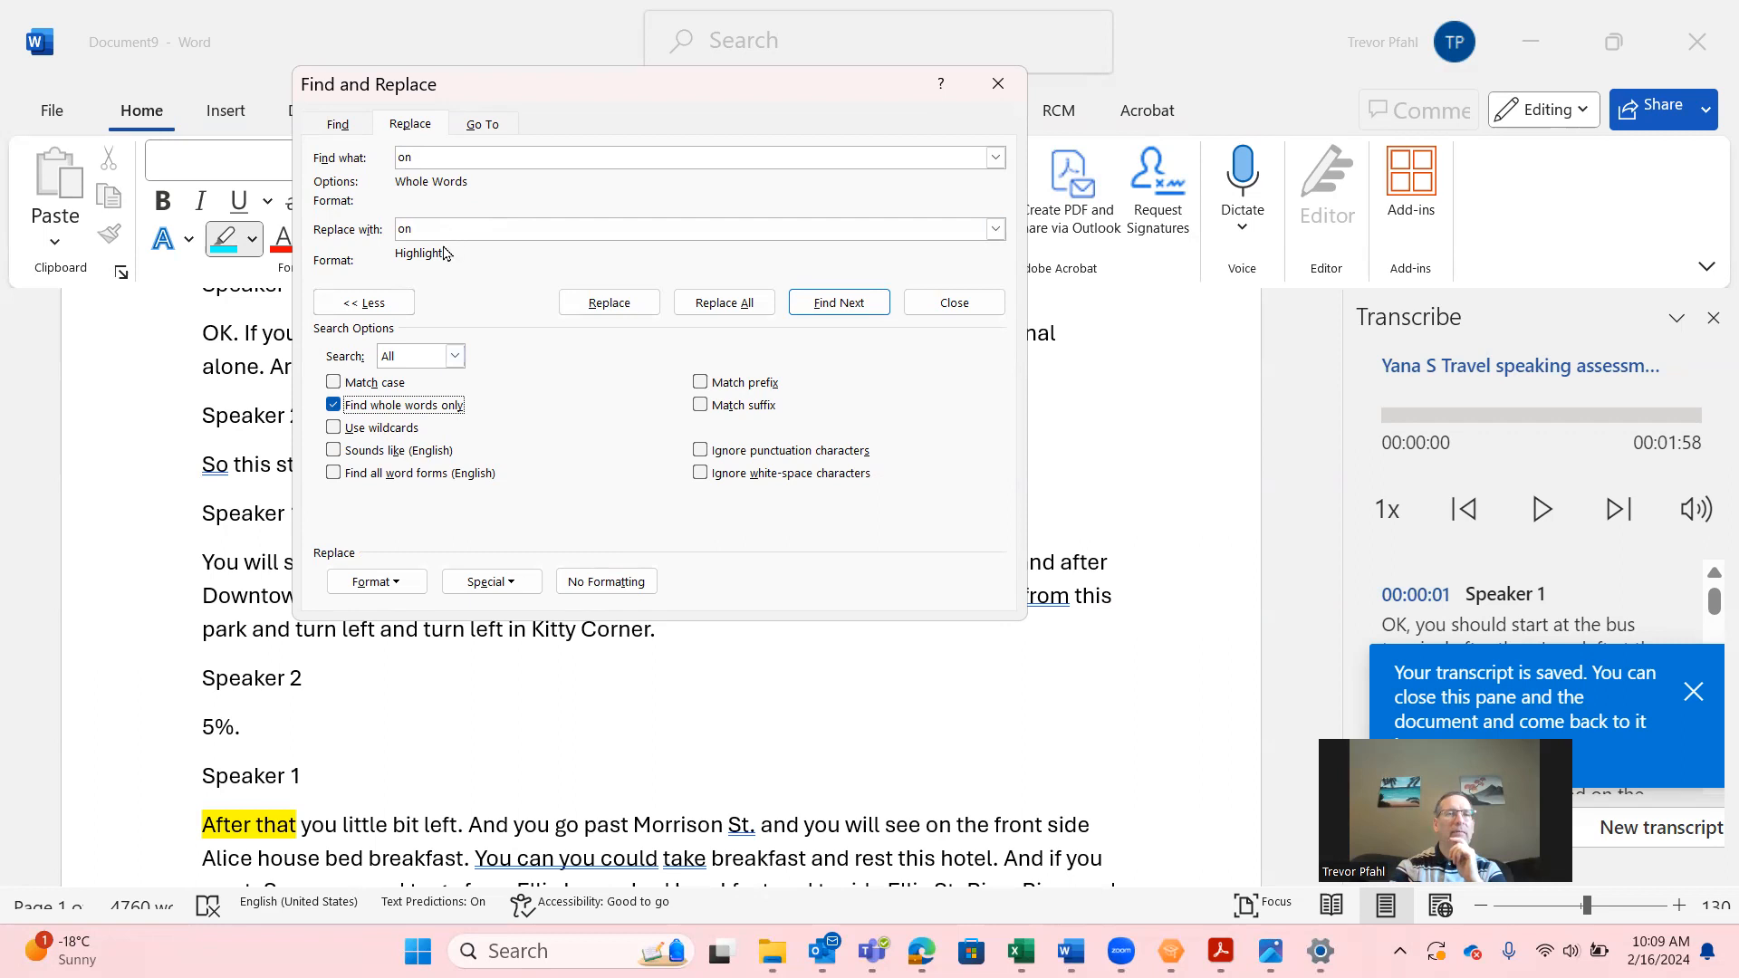
click(448, 232)
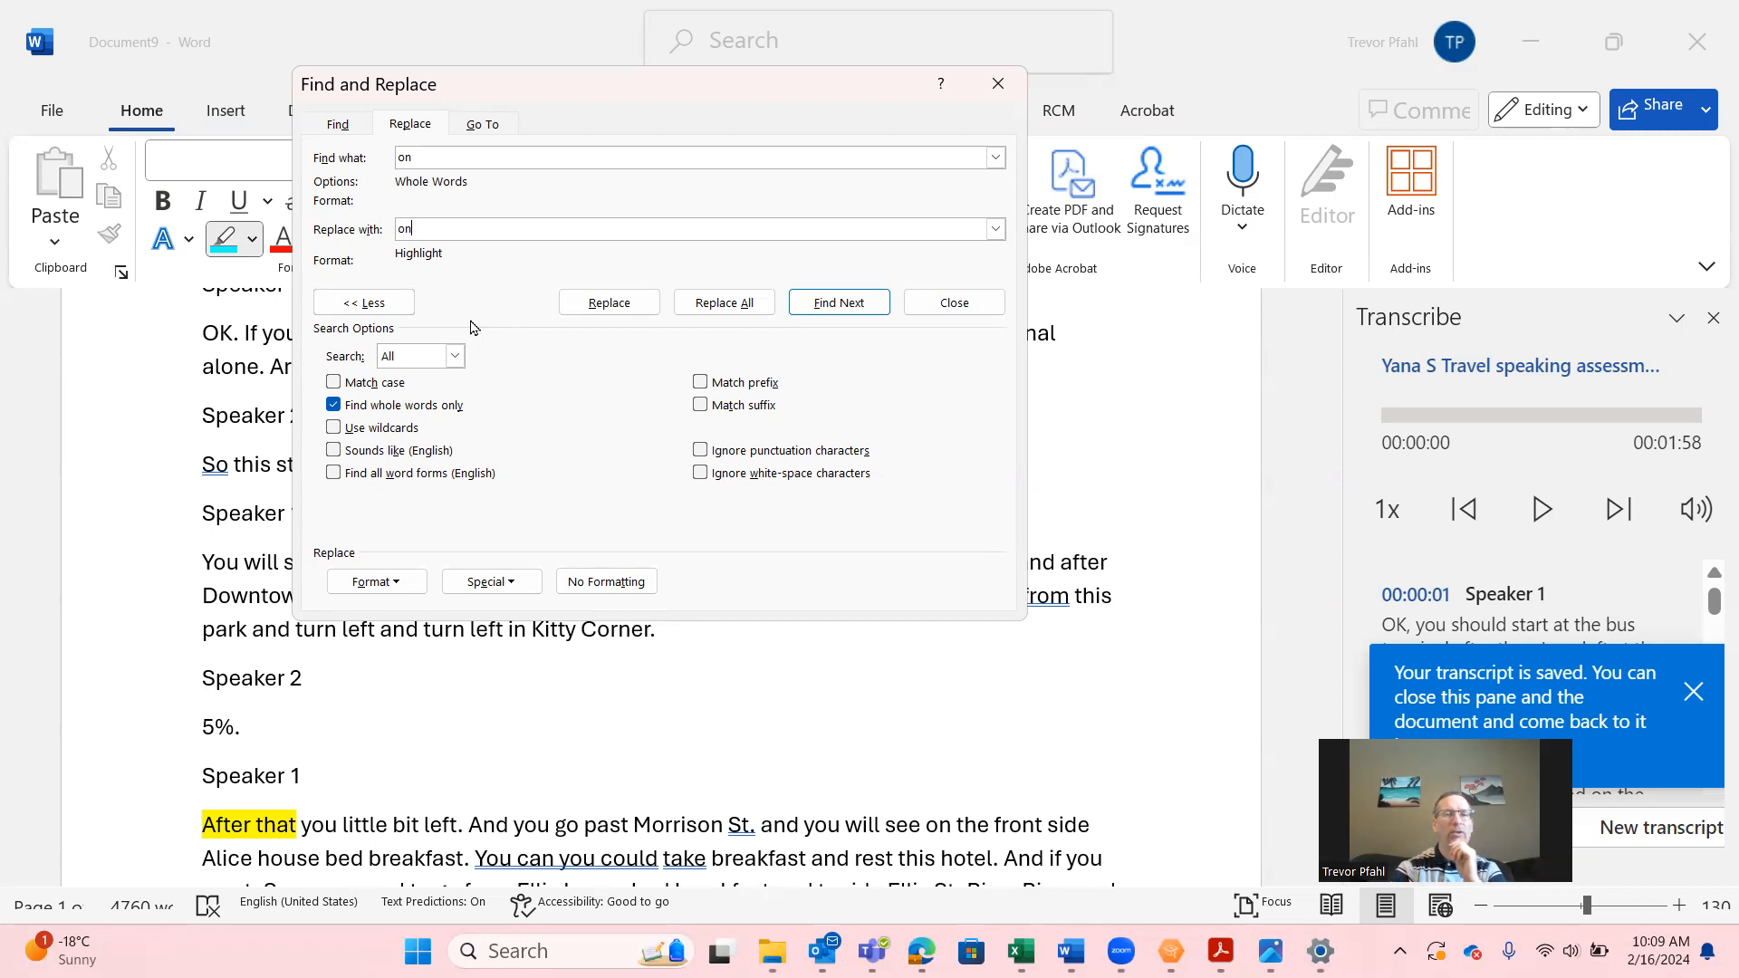
click(722, 302)
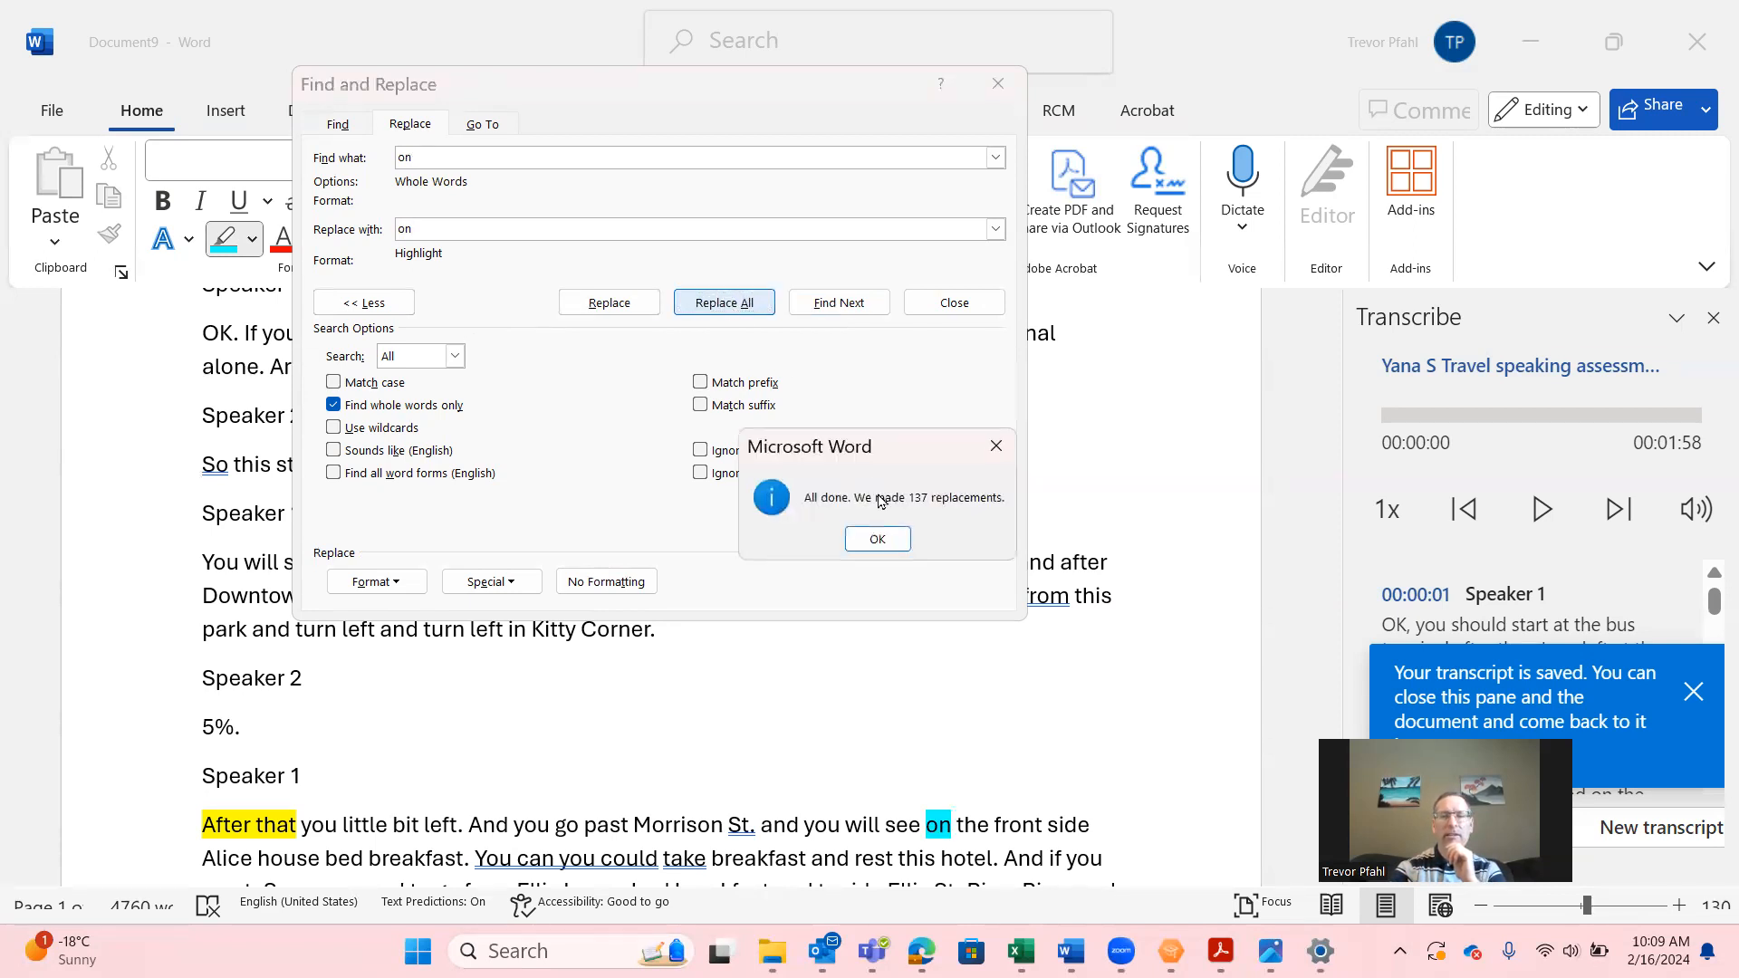
click(878, 539)
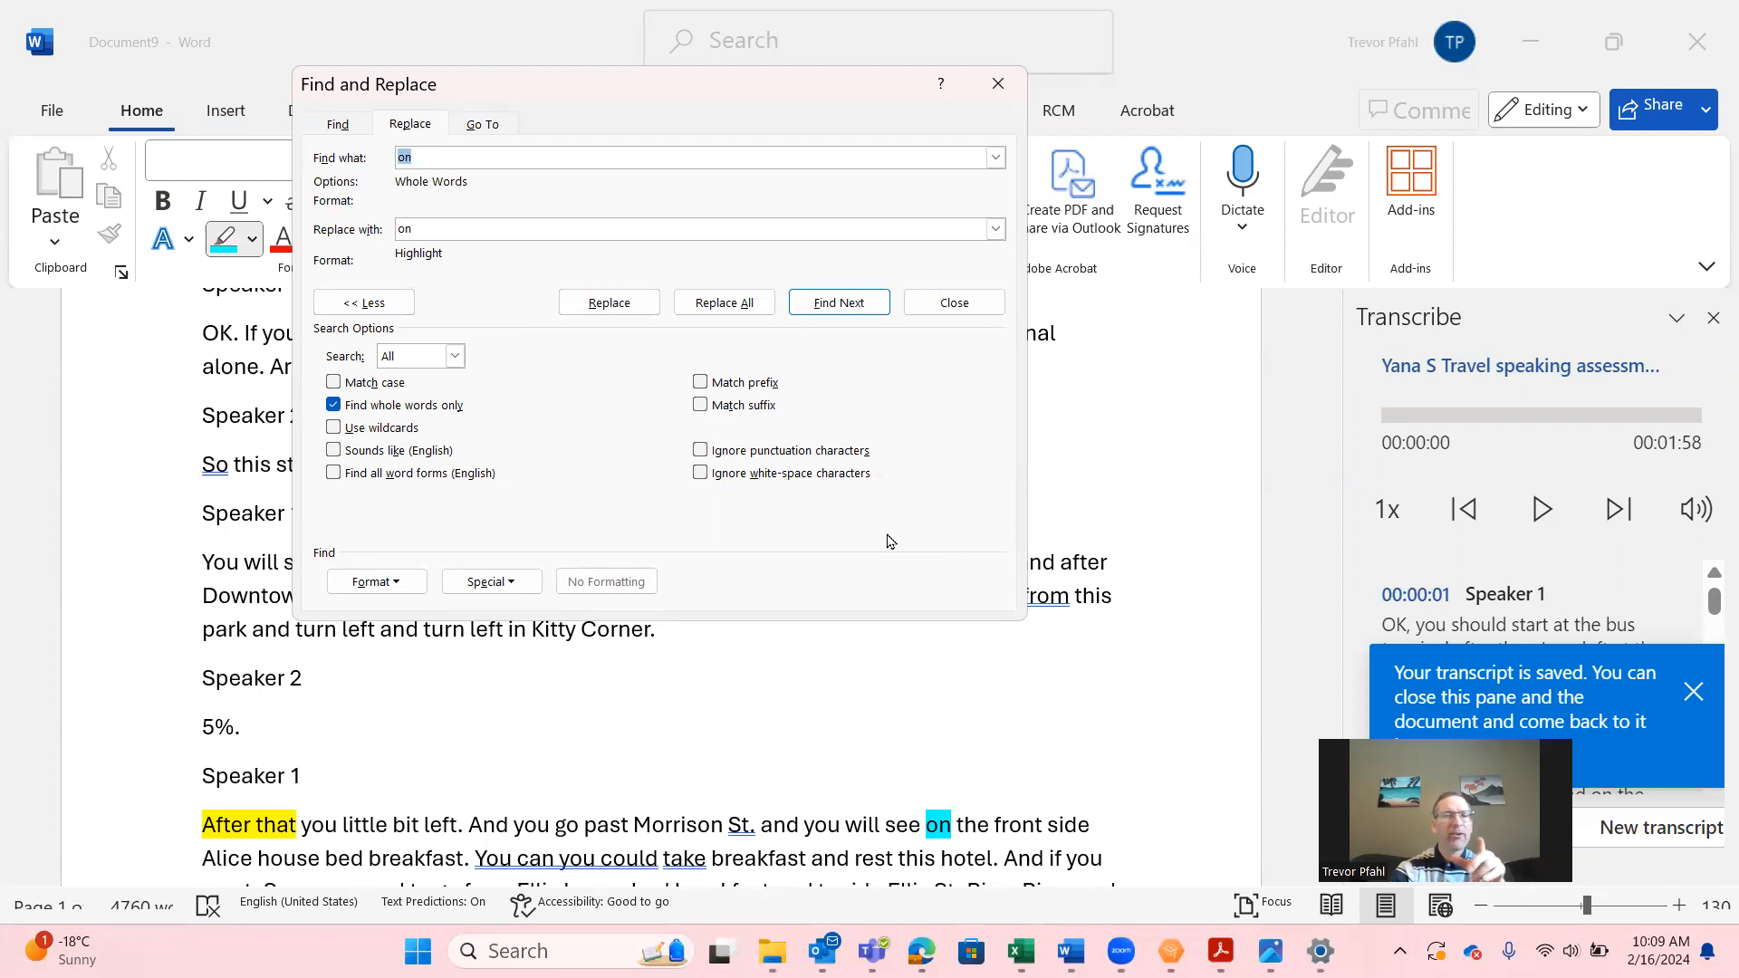
- Close Find and Replace and examine the yellow and turquoise highlights throughout the transcripts, enlarging the page to 140%
click(658, 685)
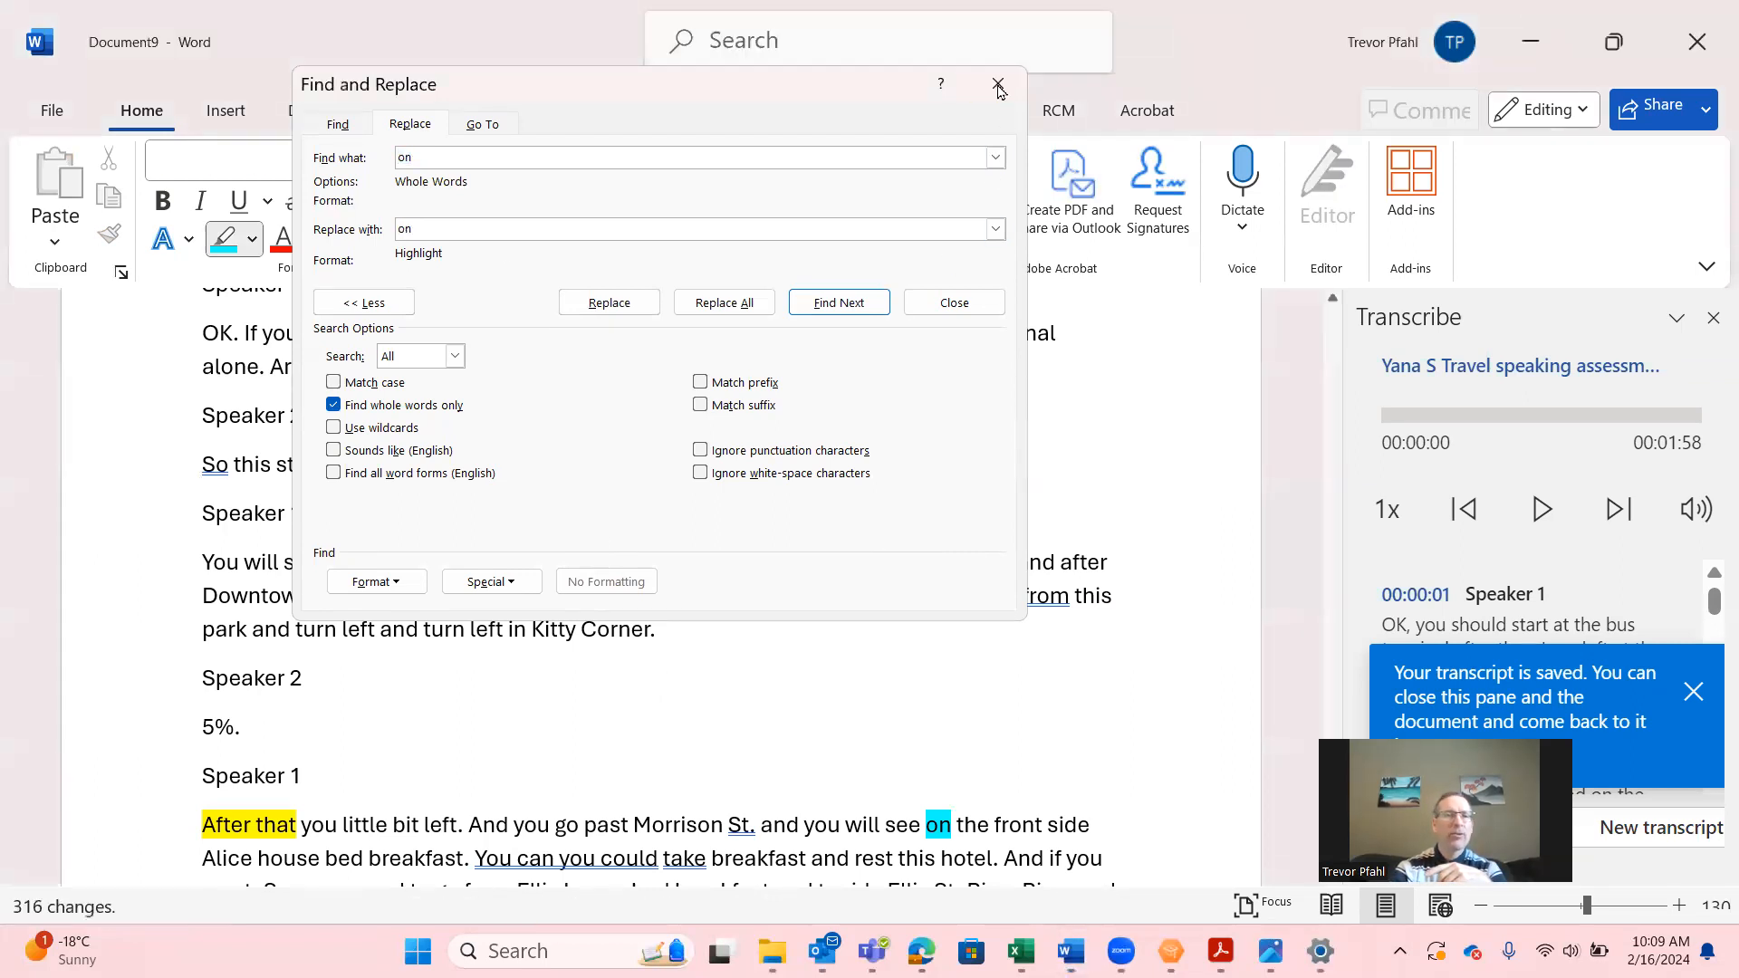
click(998, 83)
scroll(871, 422, down, 15)
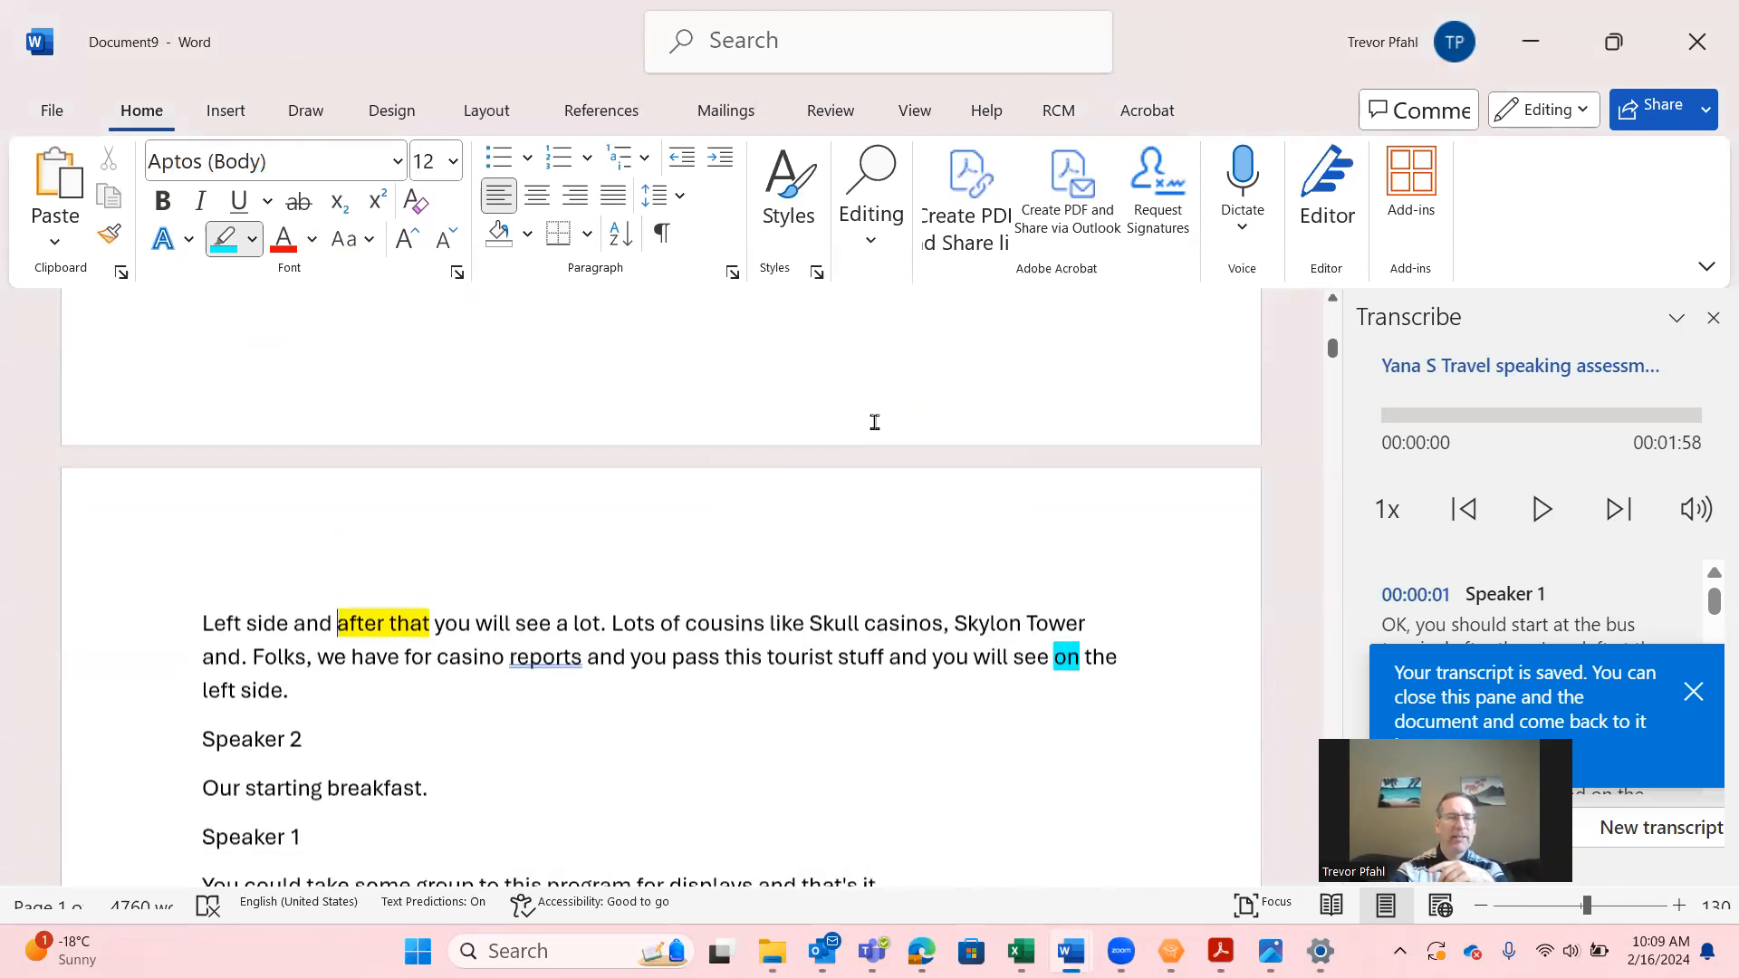
scroll(871, 422, down, 4)
scroll(870, 422, up, 4)
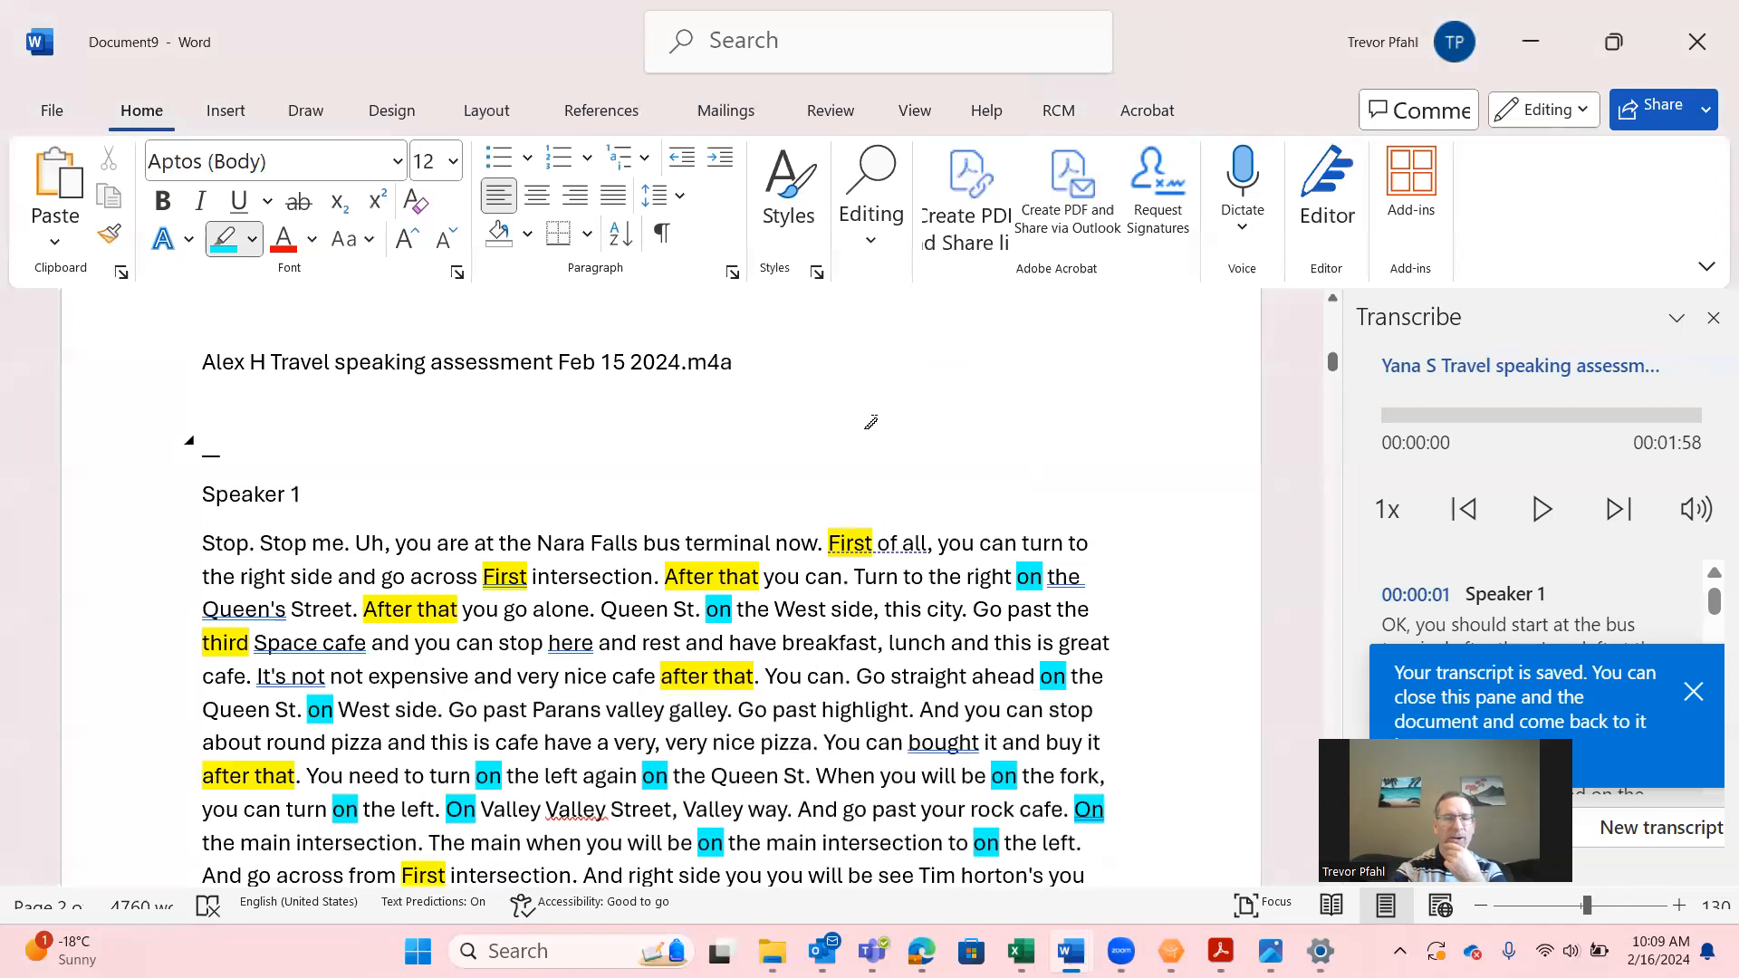
scroll(870, 422, down, 15)
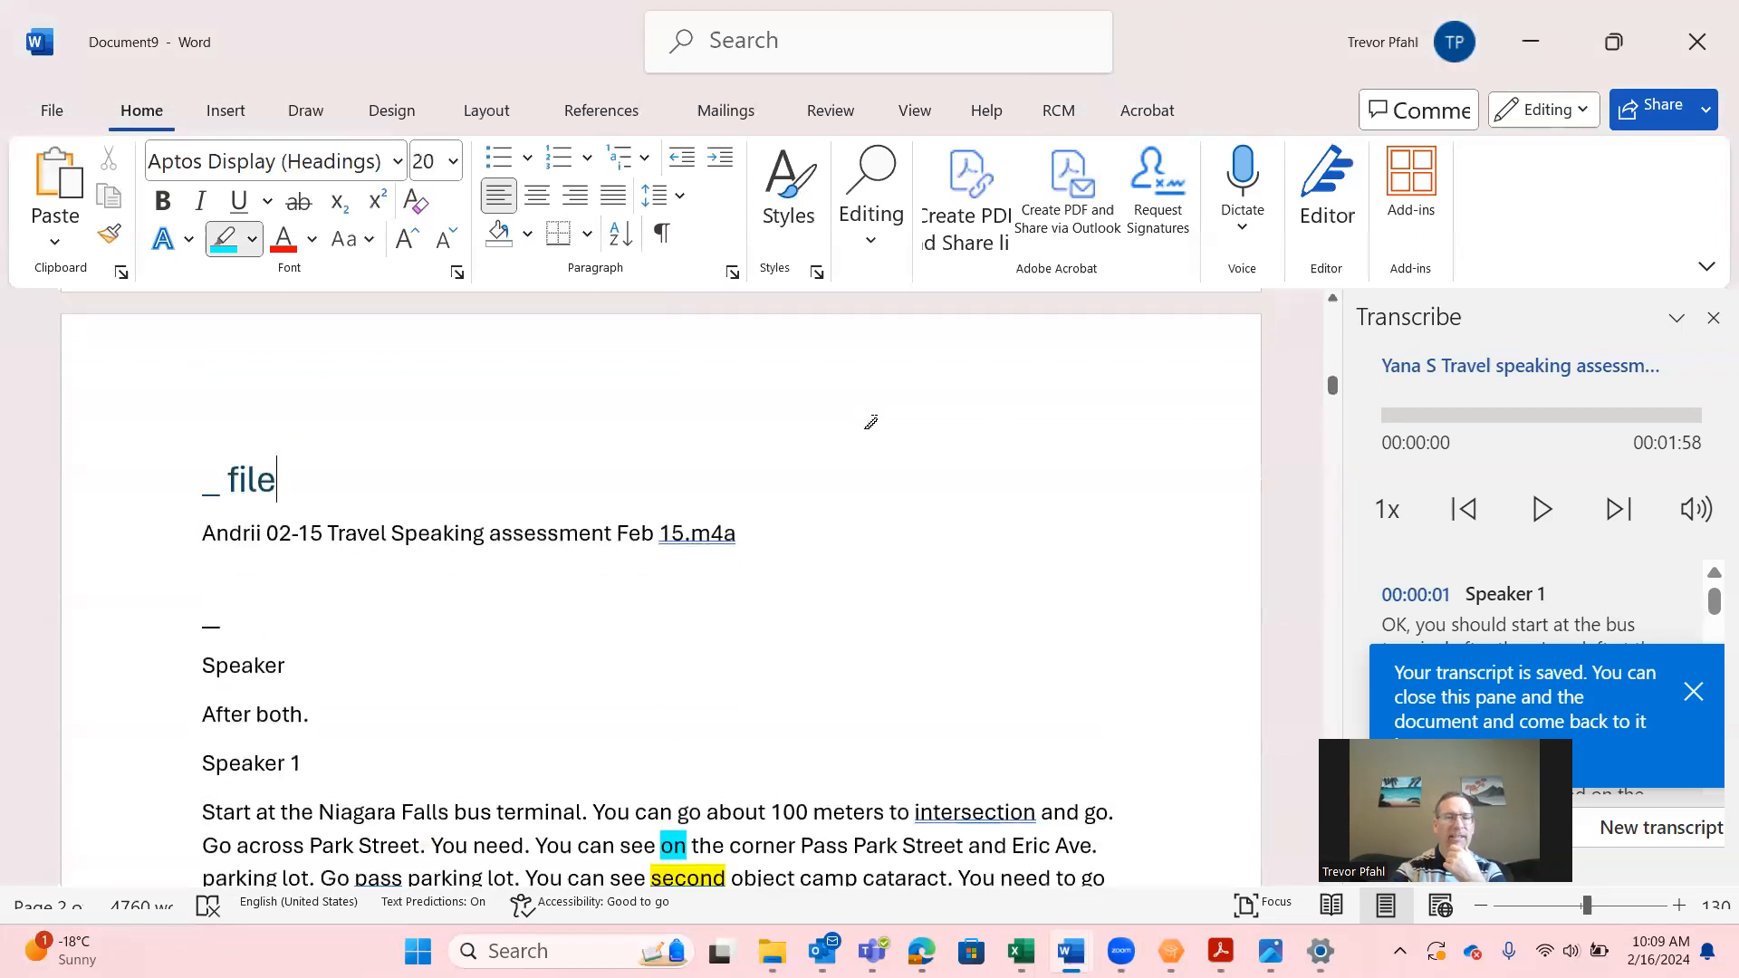
scroll(870, 422, down, 20)
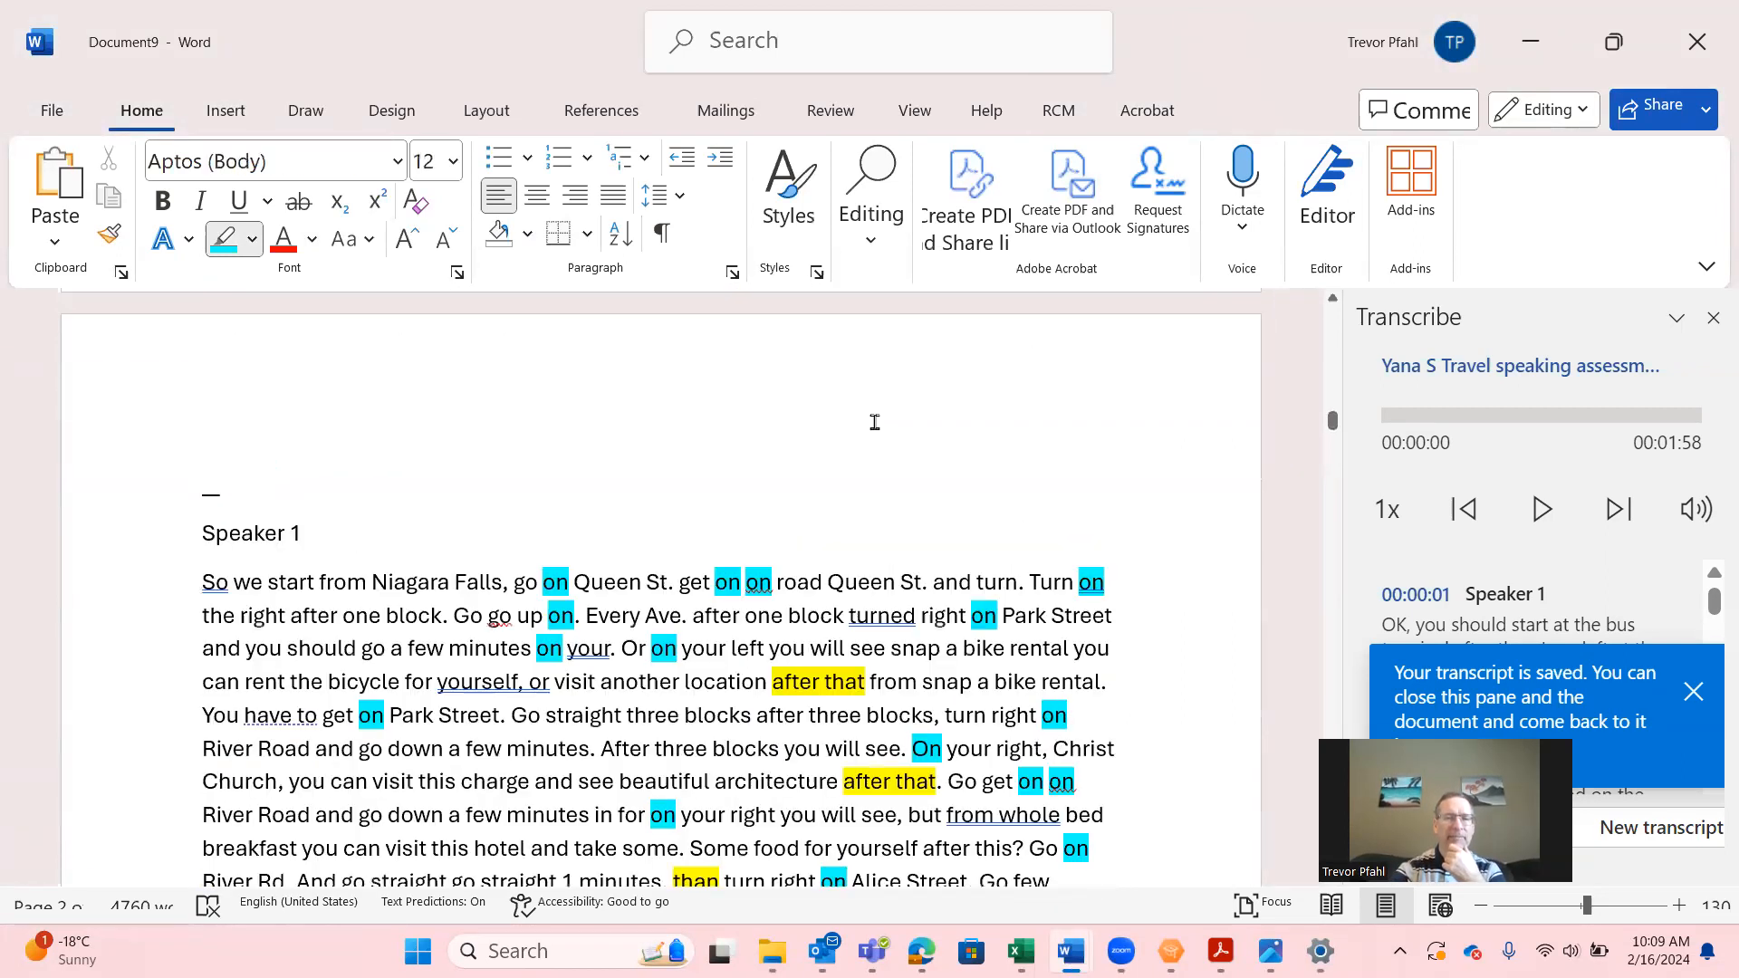
scroll(875, 422, down, 10)
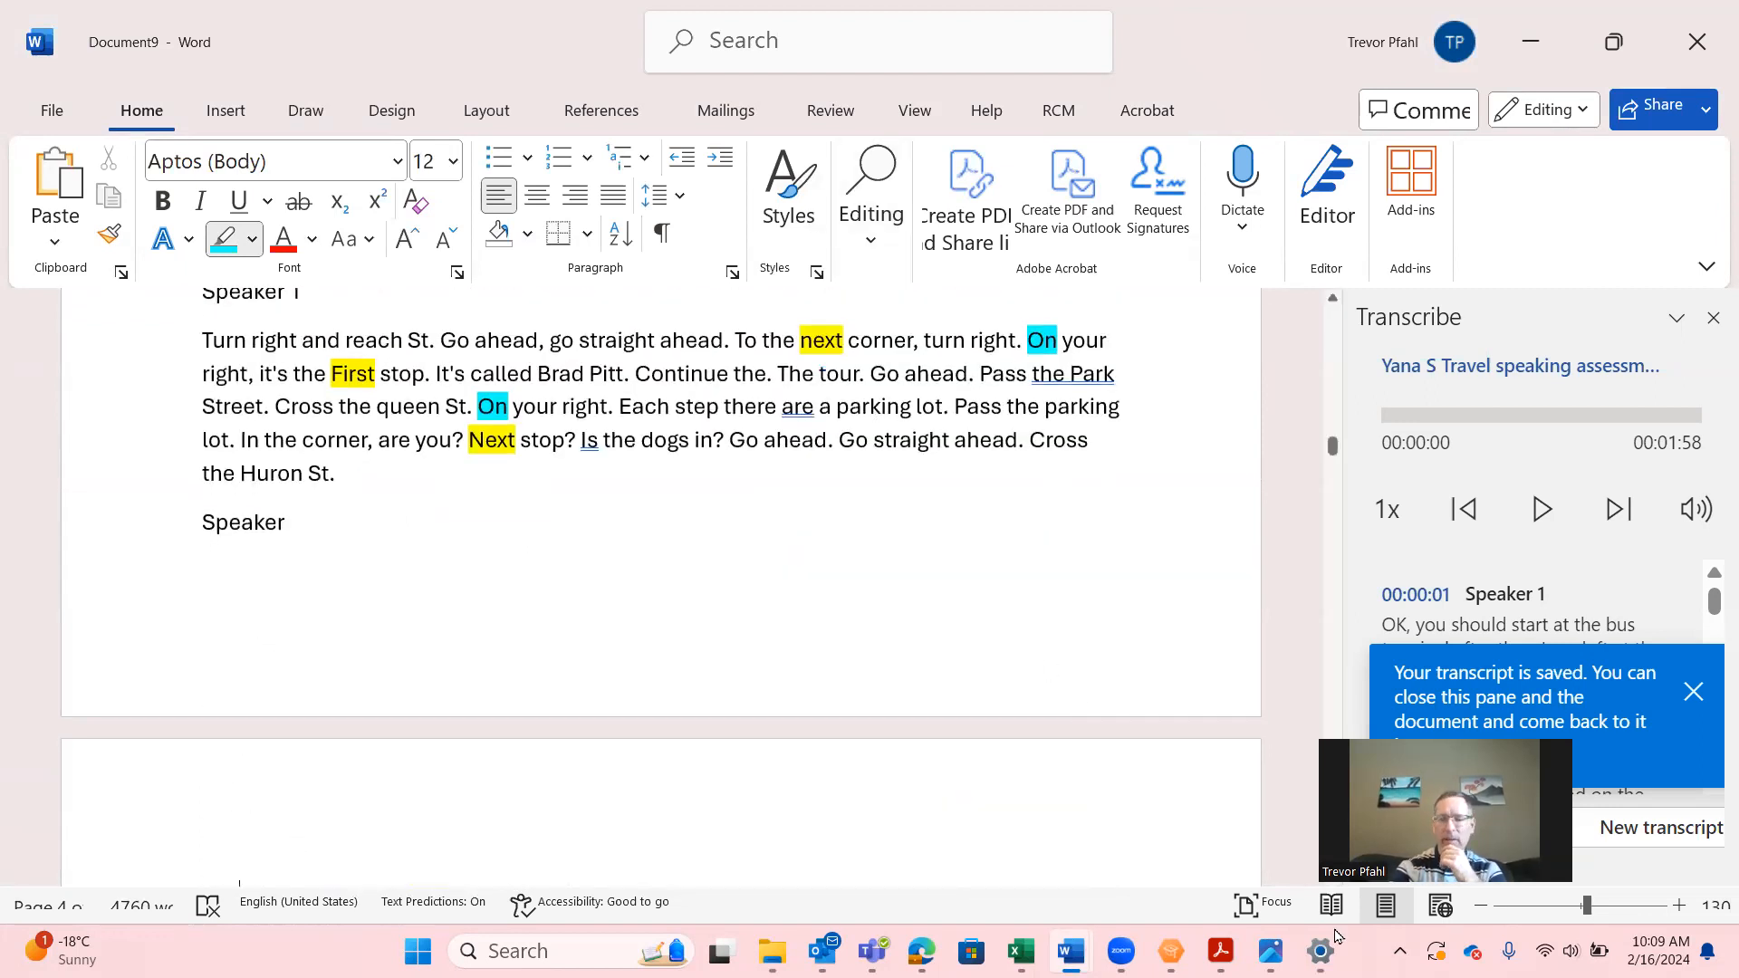
click(1681, 906)
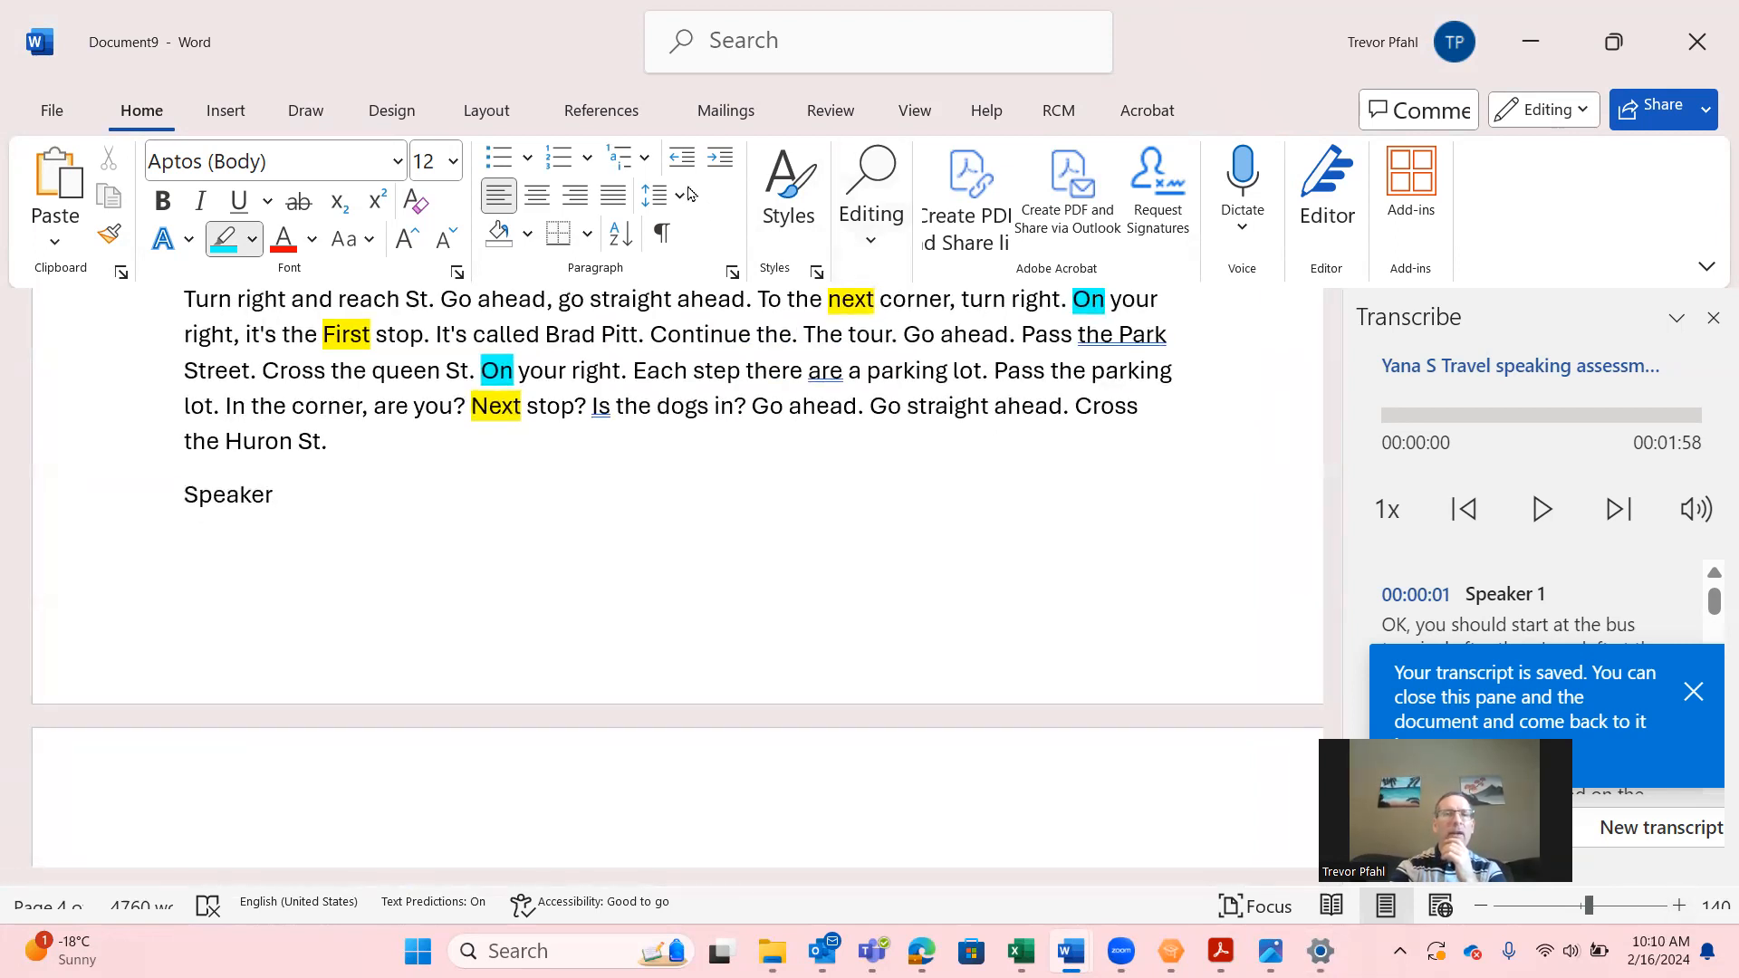
- Highlight every whole-word occurrence of "at" by replacing it with "at" in Highlight formatting
click(872, 204)
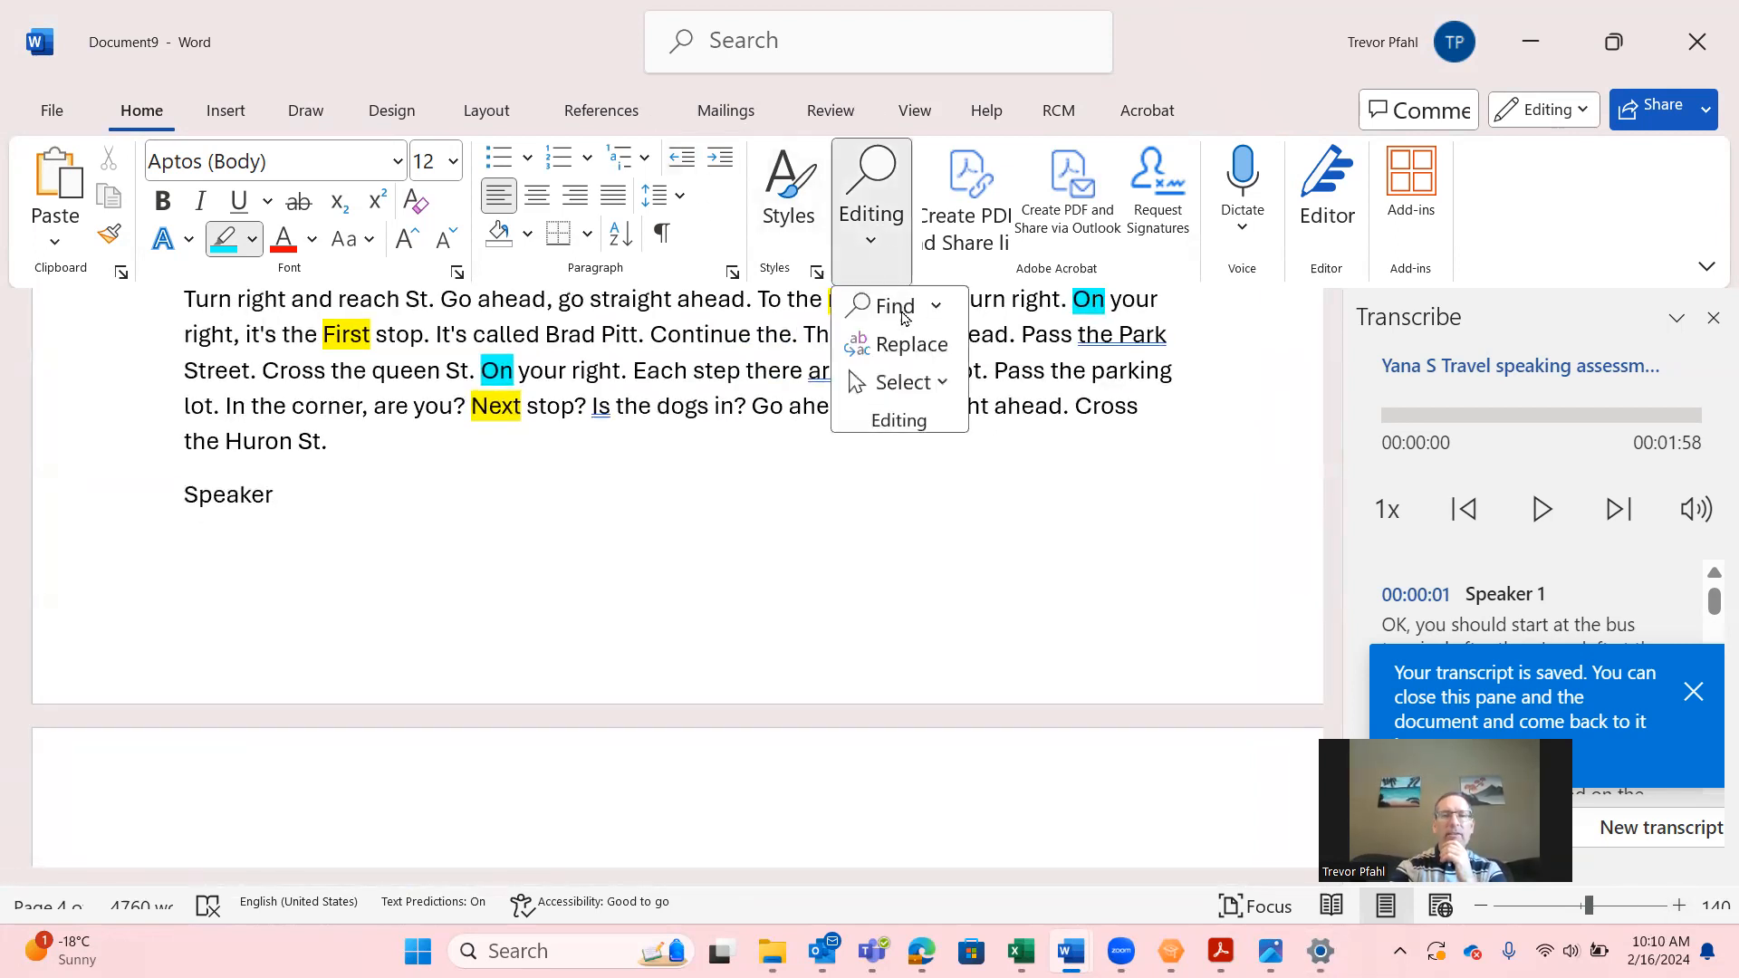
click(905, 343)
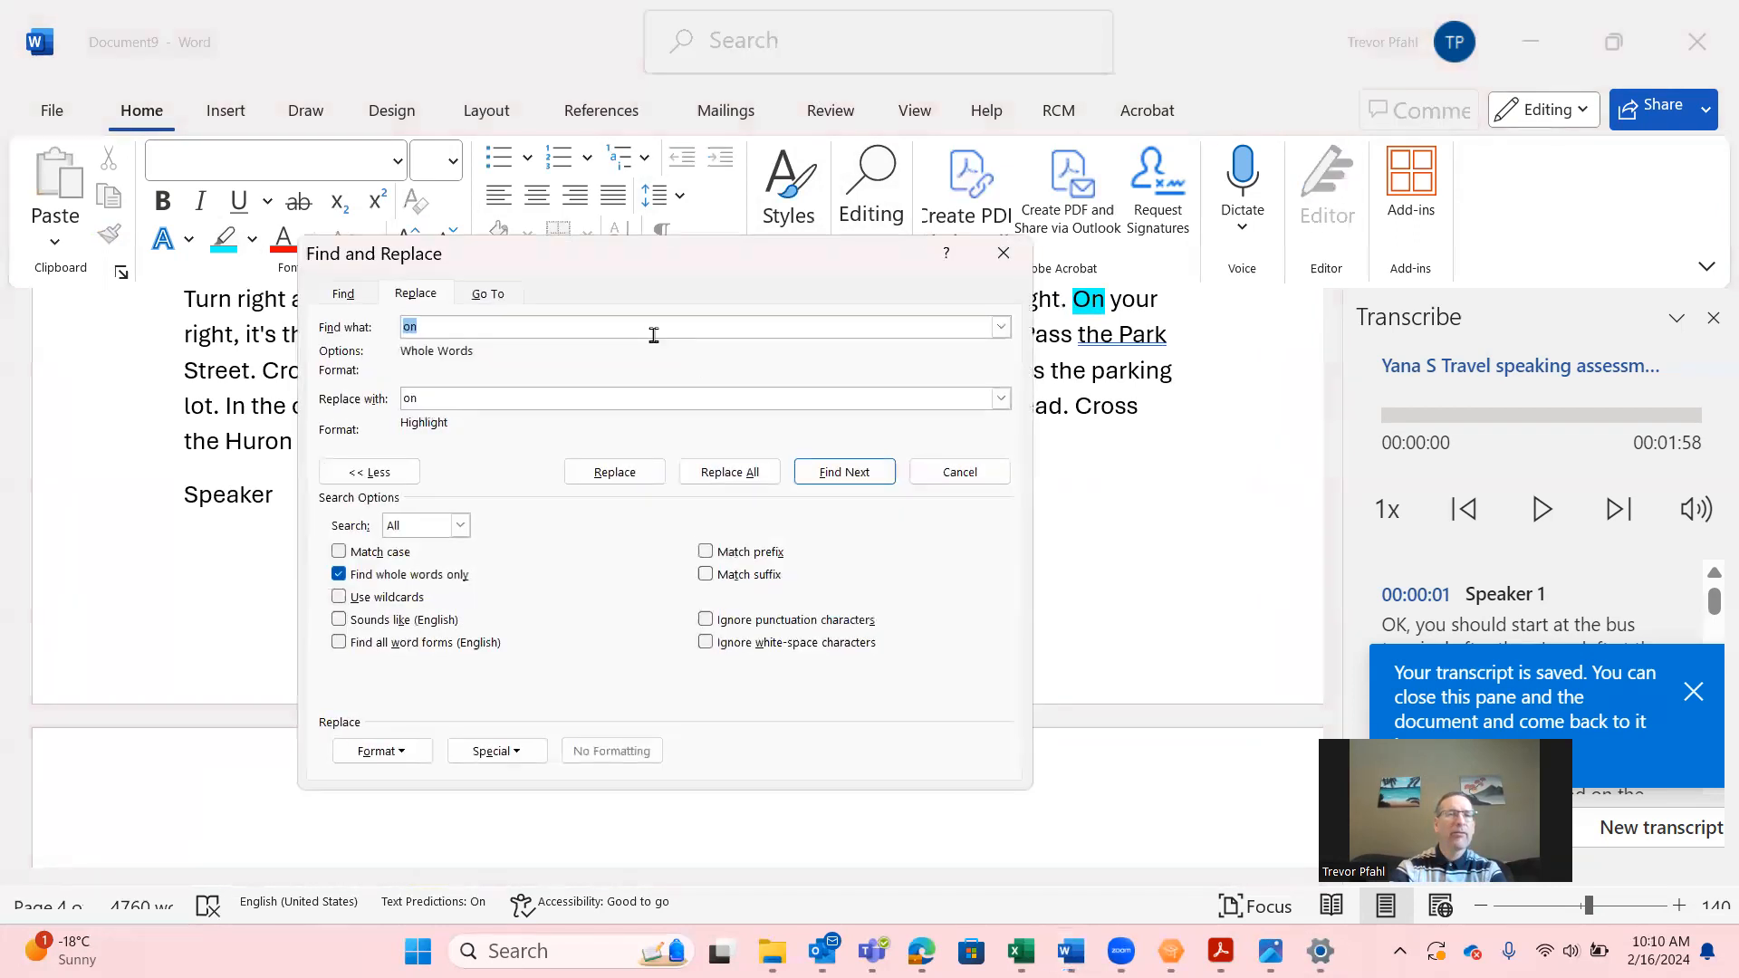
text(at)
key(Tab)
text(at)
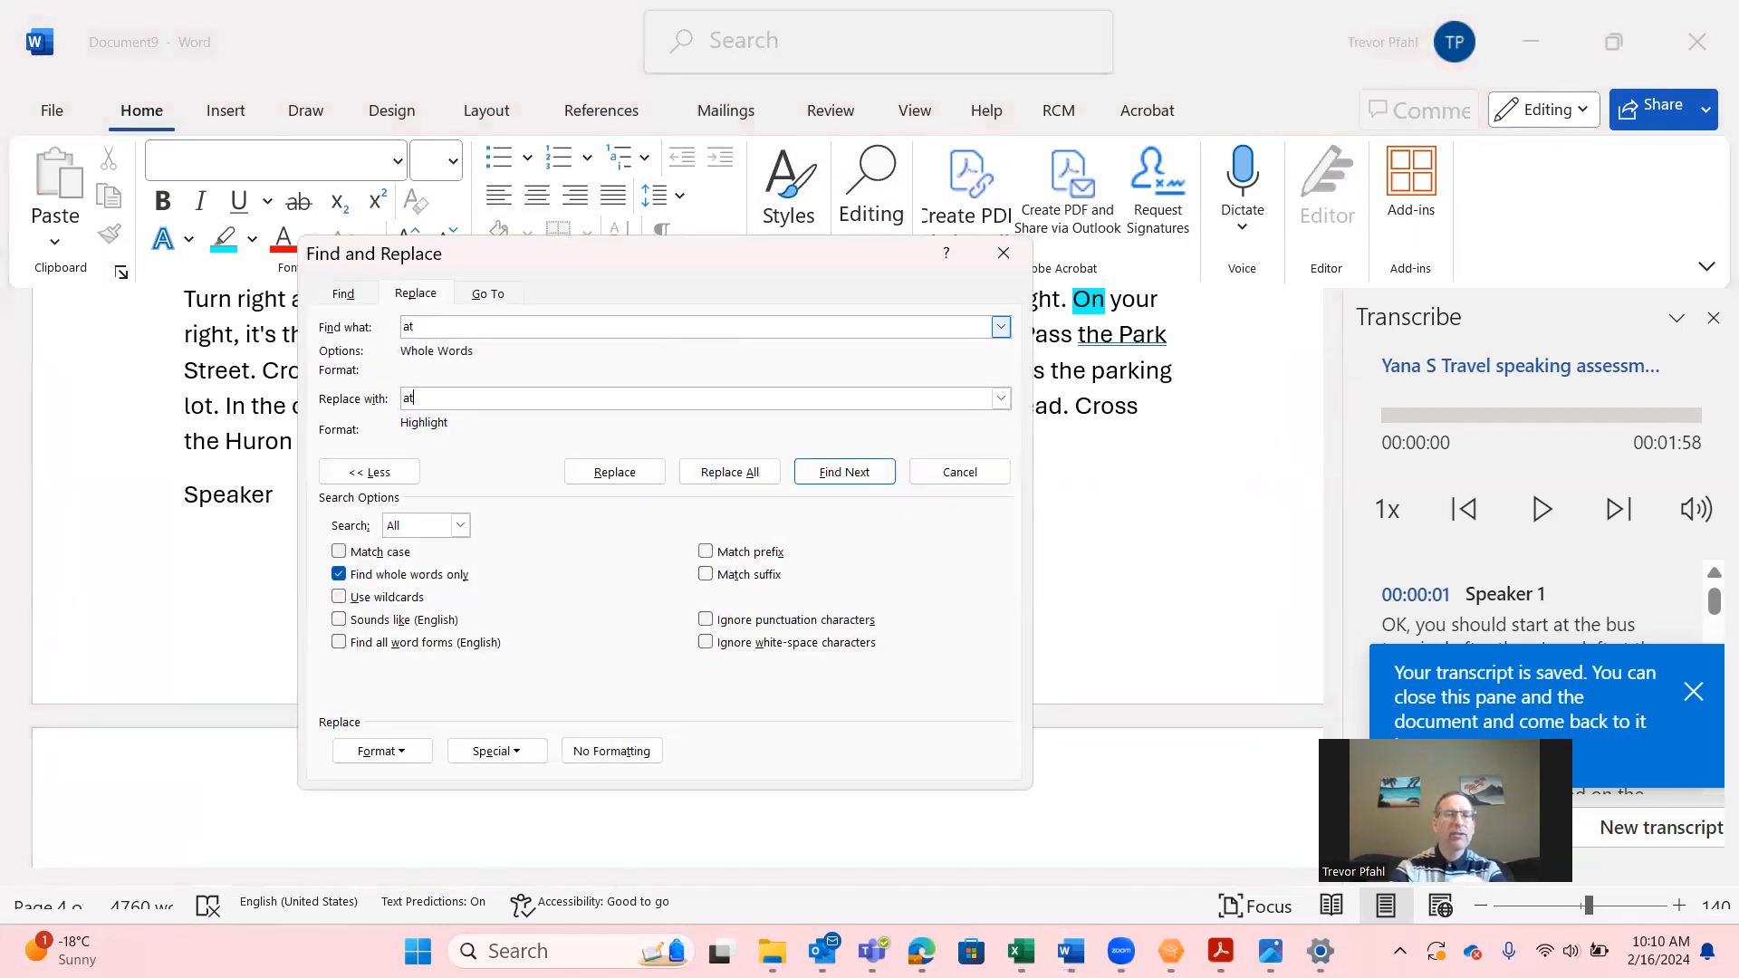
click(725, 472)
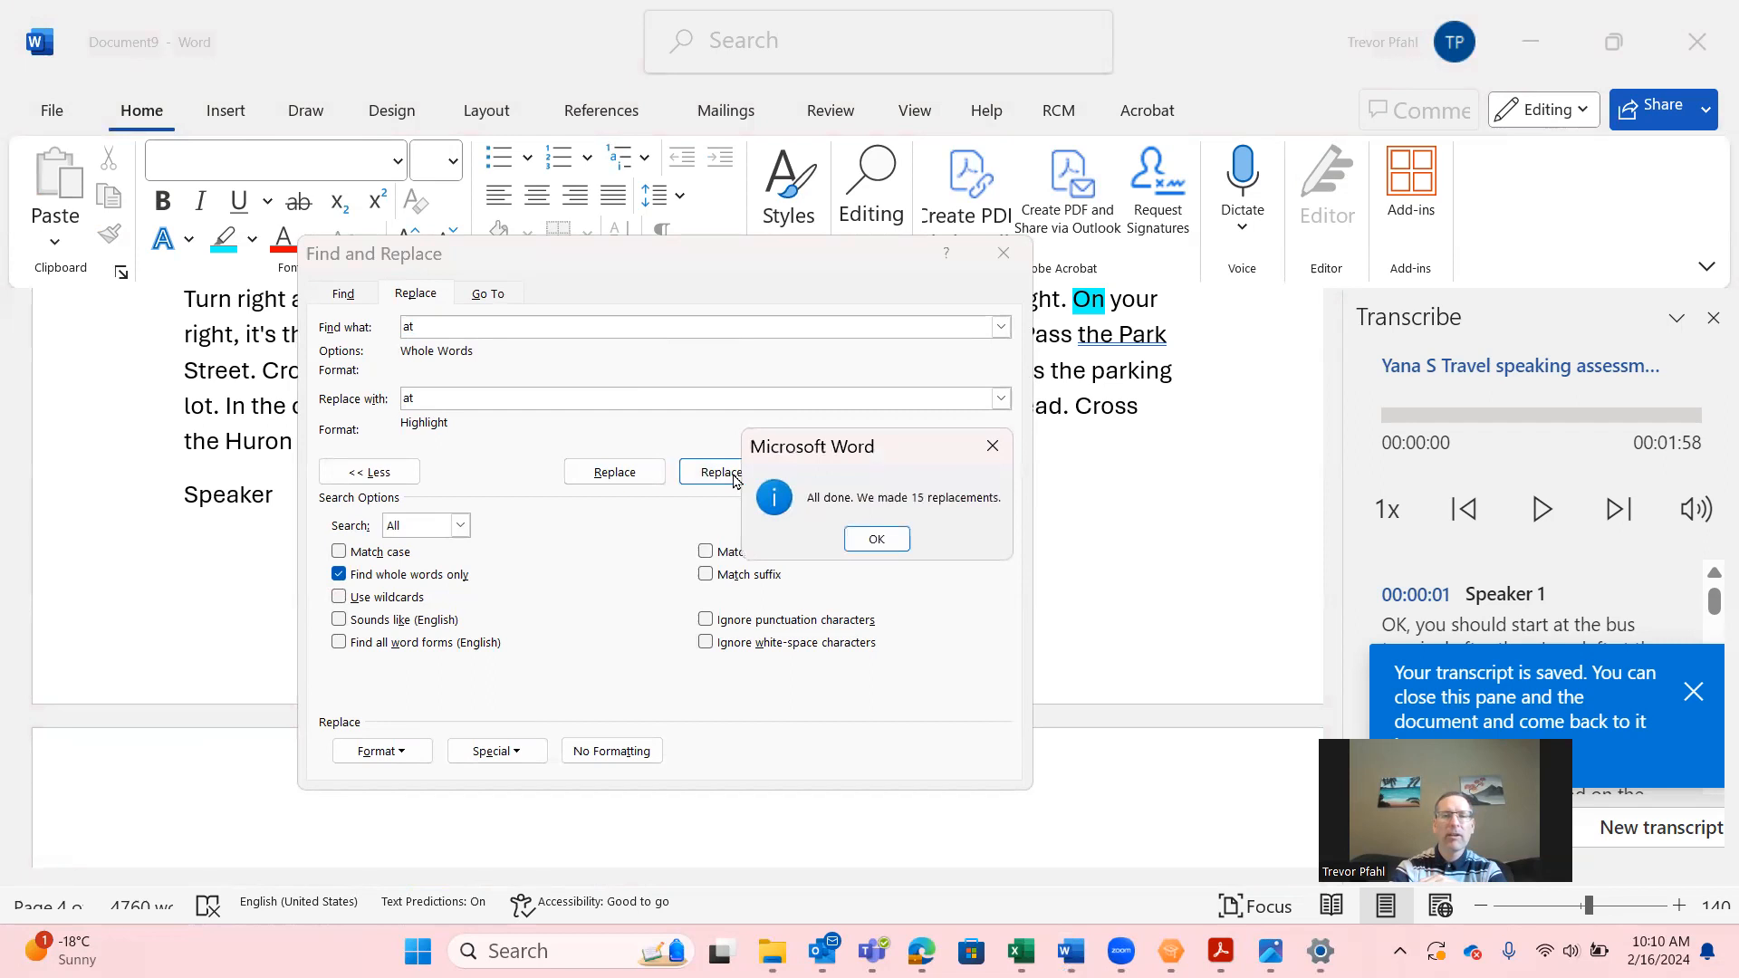
click(876, 539)
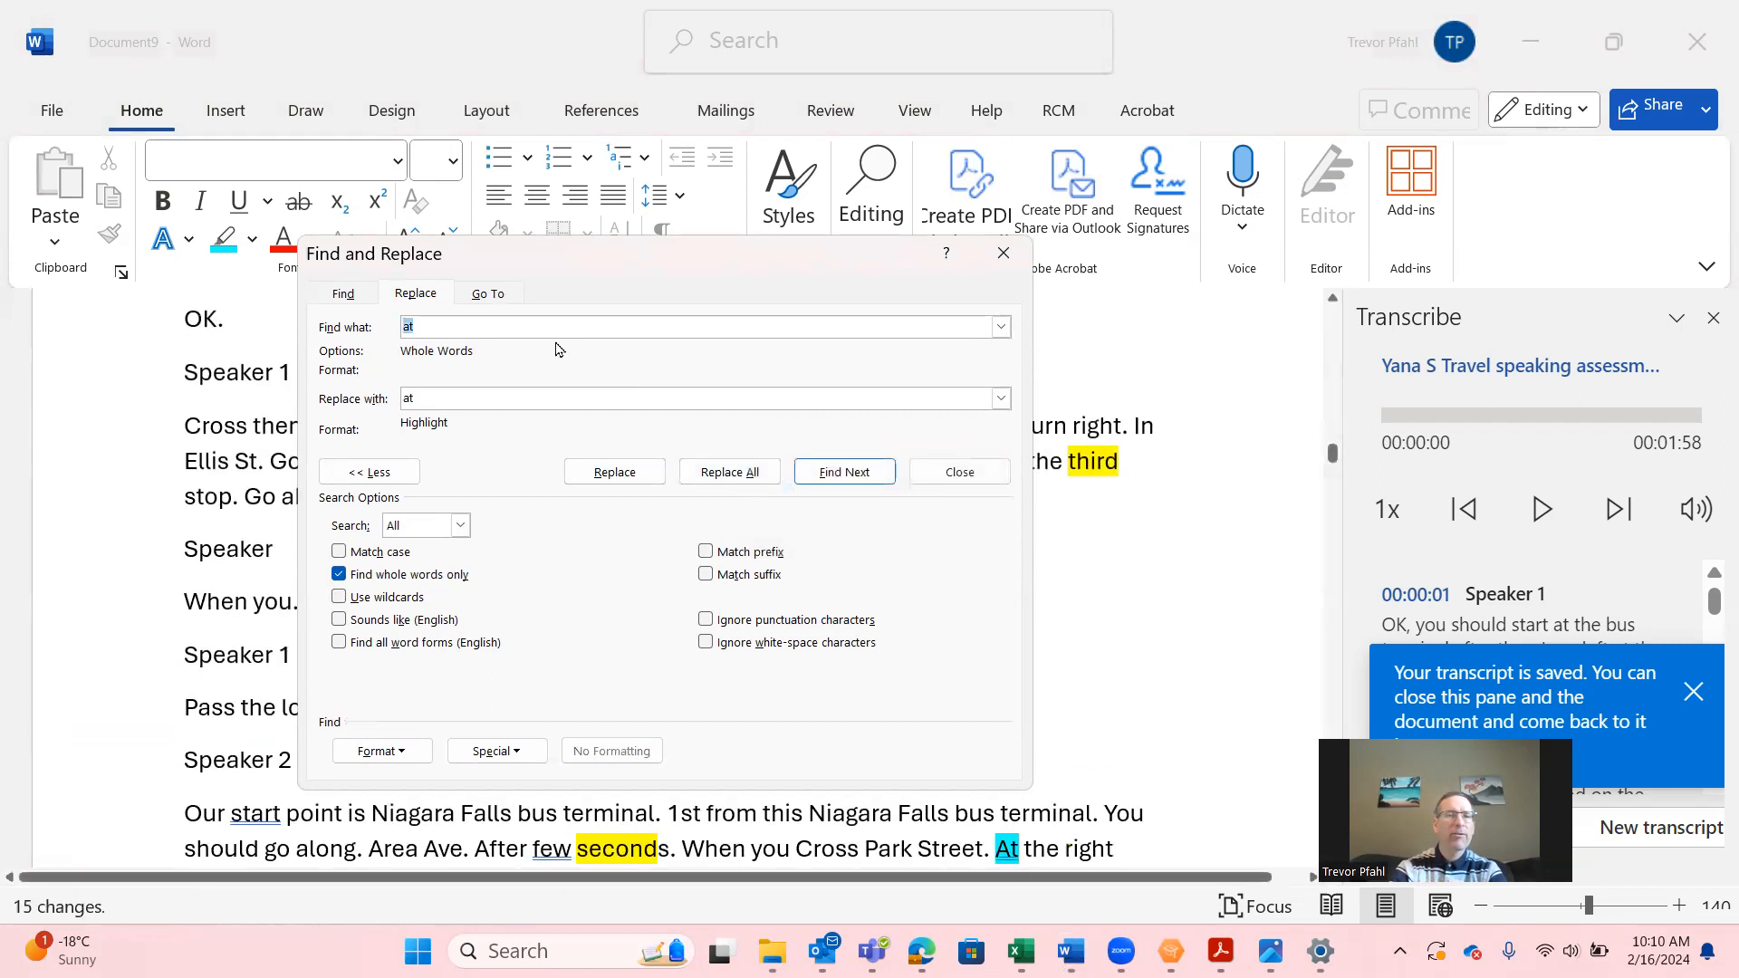
- Highlight every whole-word occurrence of "onto" by replacing it with "onto" in Highlight formatting
text(onto)
key(Tab)
text(onto)
click(767, 477)
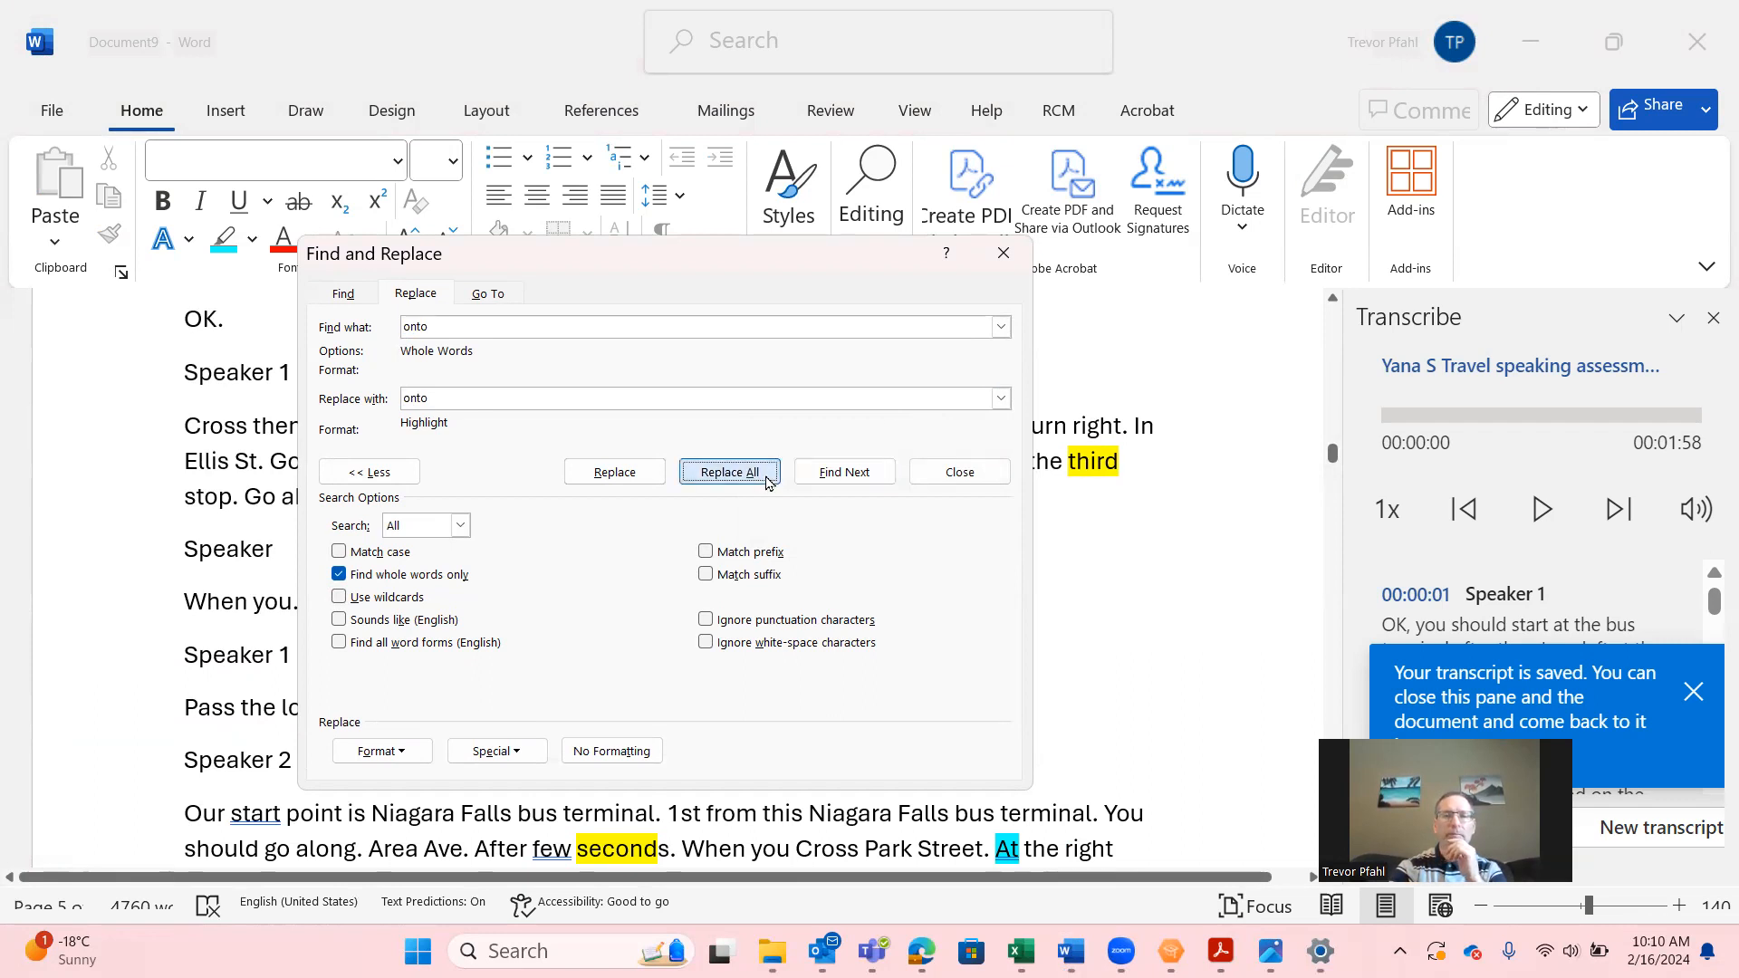
click(875, 541)
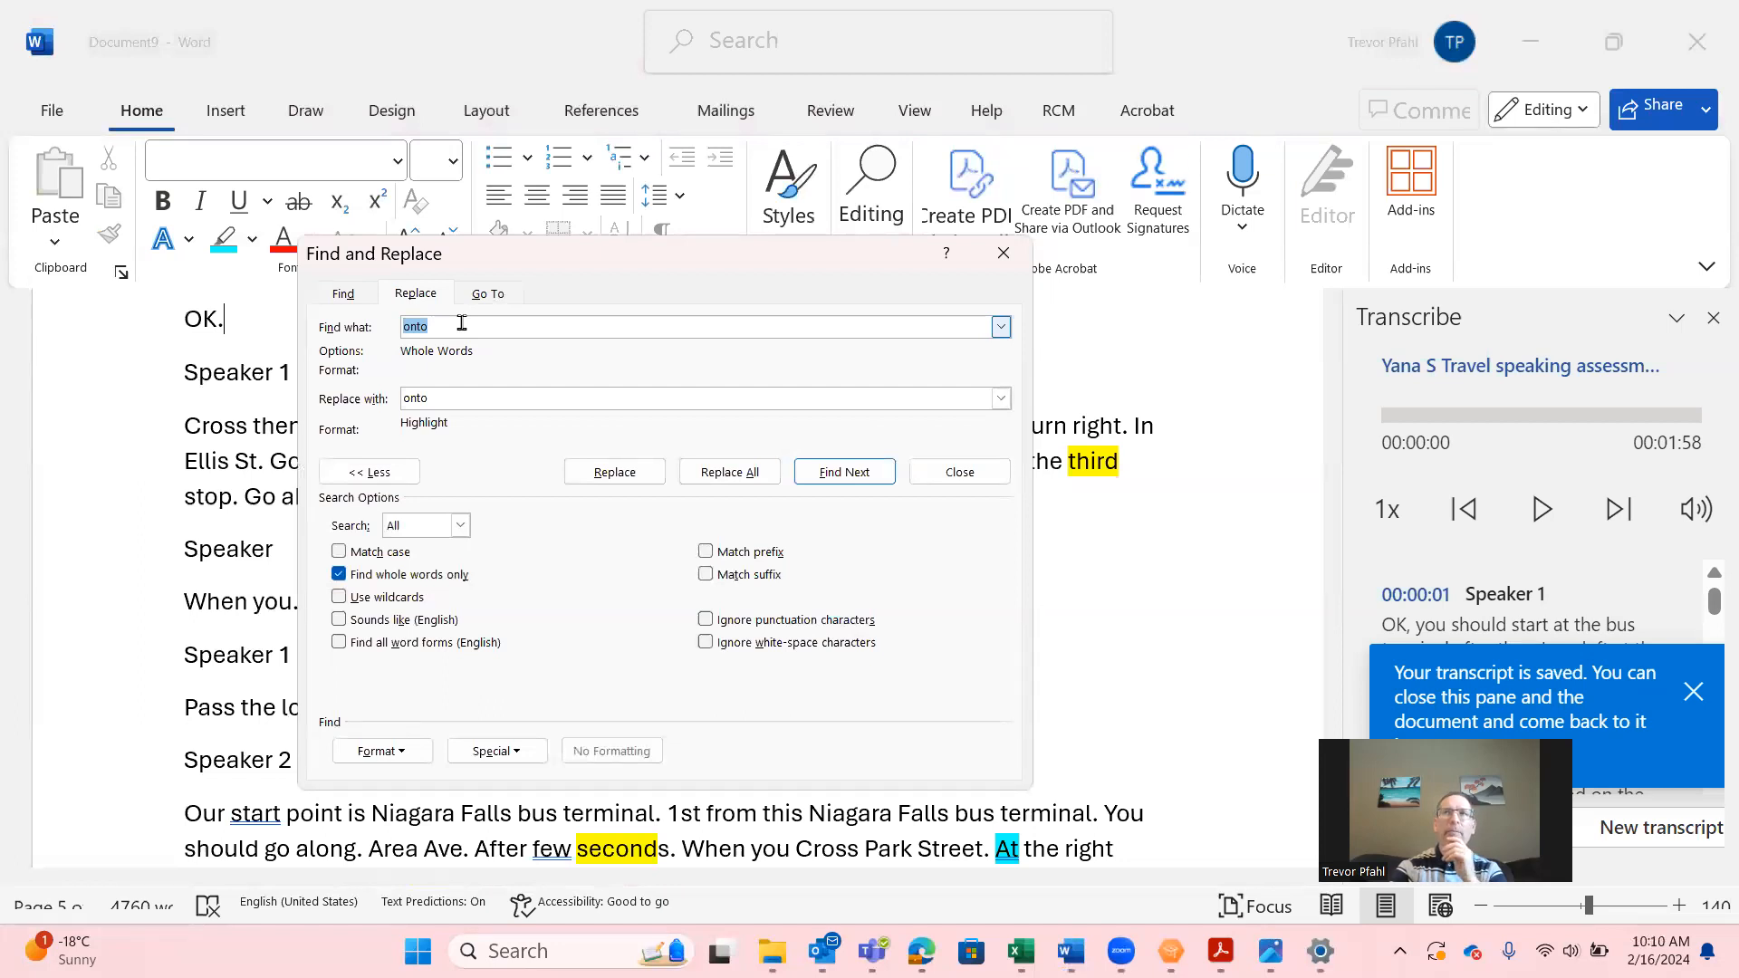
- Highlight every whole-word occurrence of "in" by replacing it with "in" in Highlight formatting
text(in)
key(Tab)
text(in)
click(744, 477)
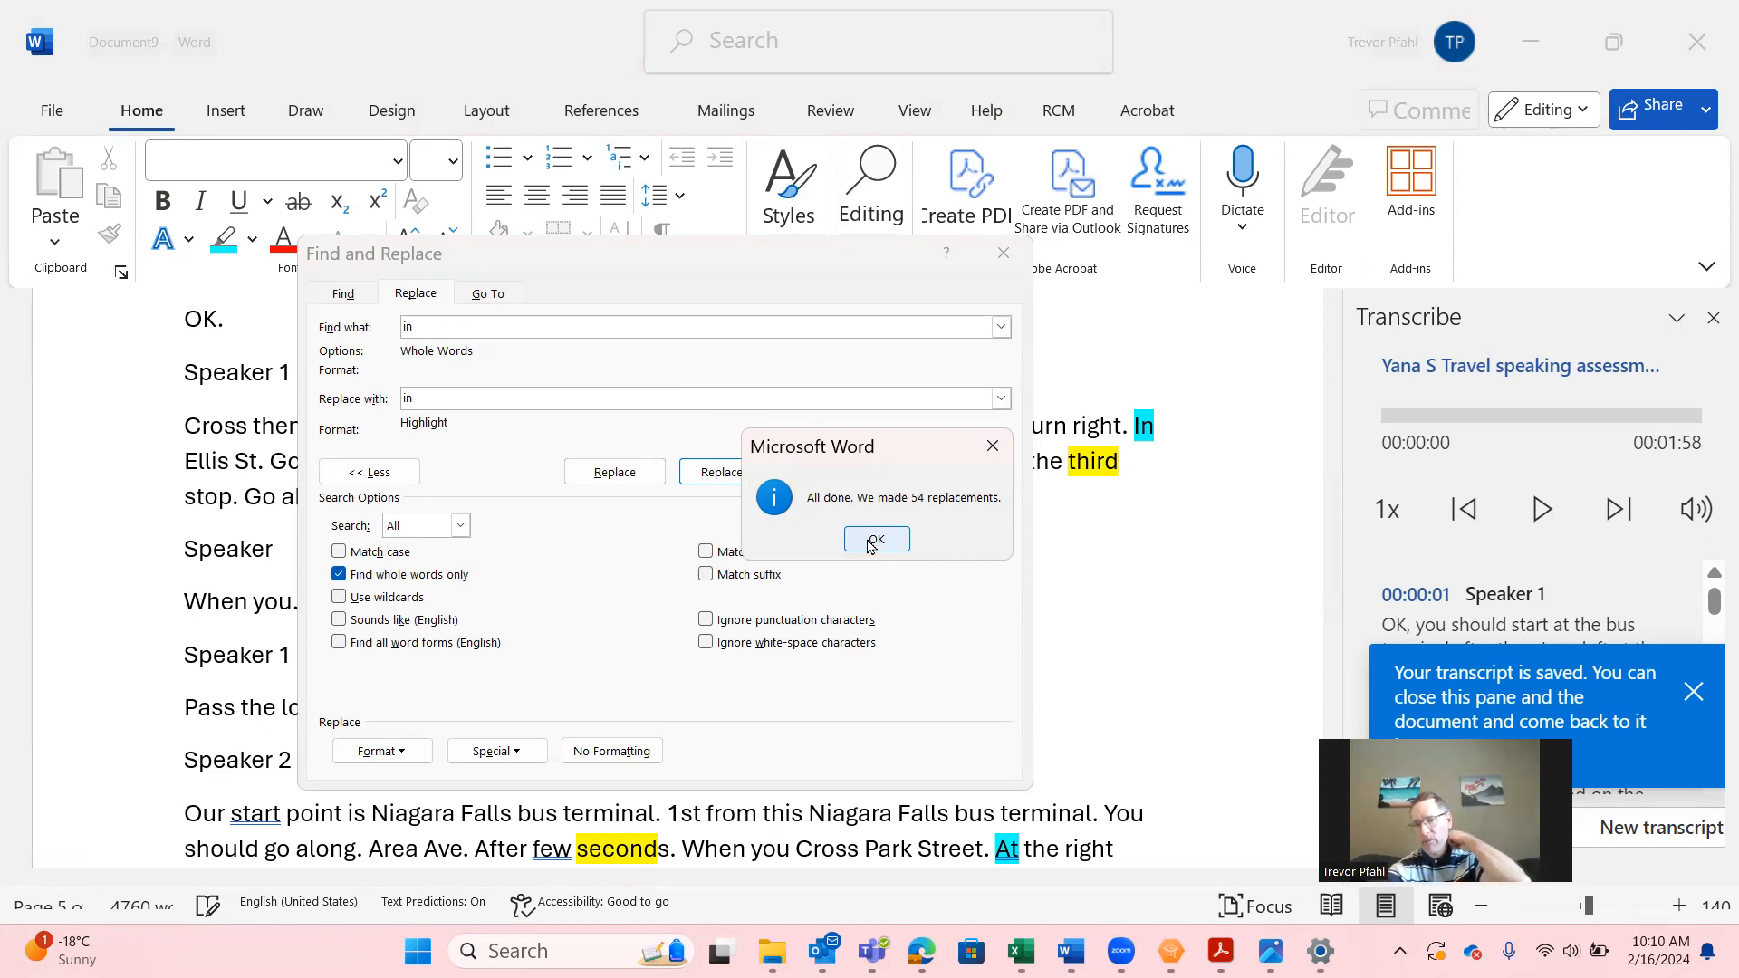
click(874, 540)
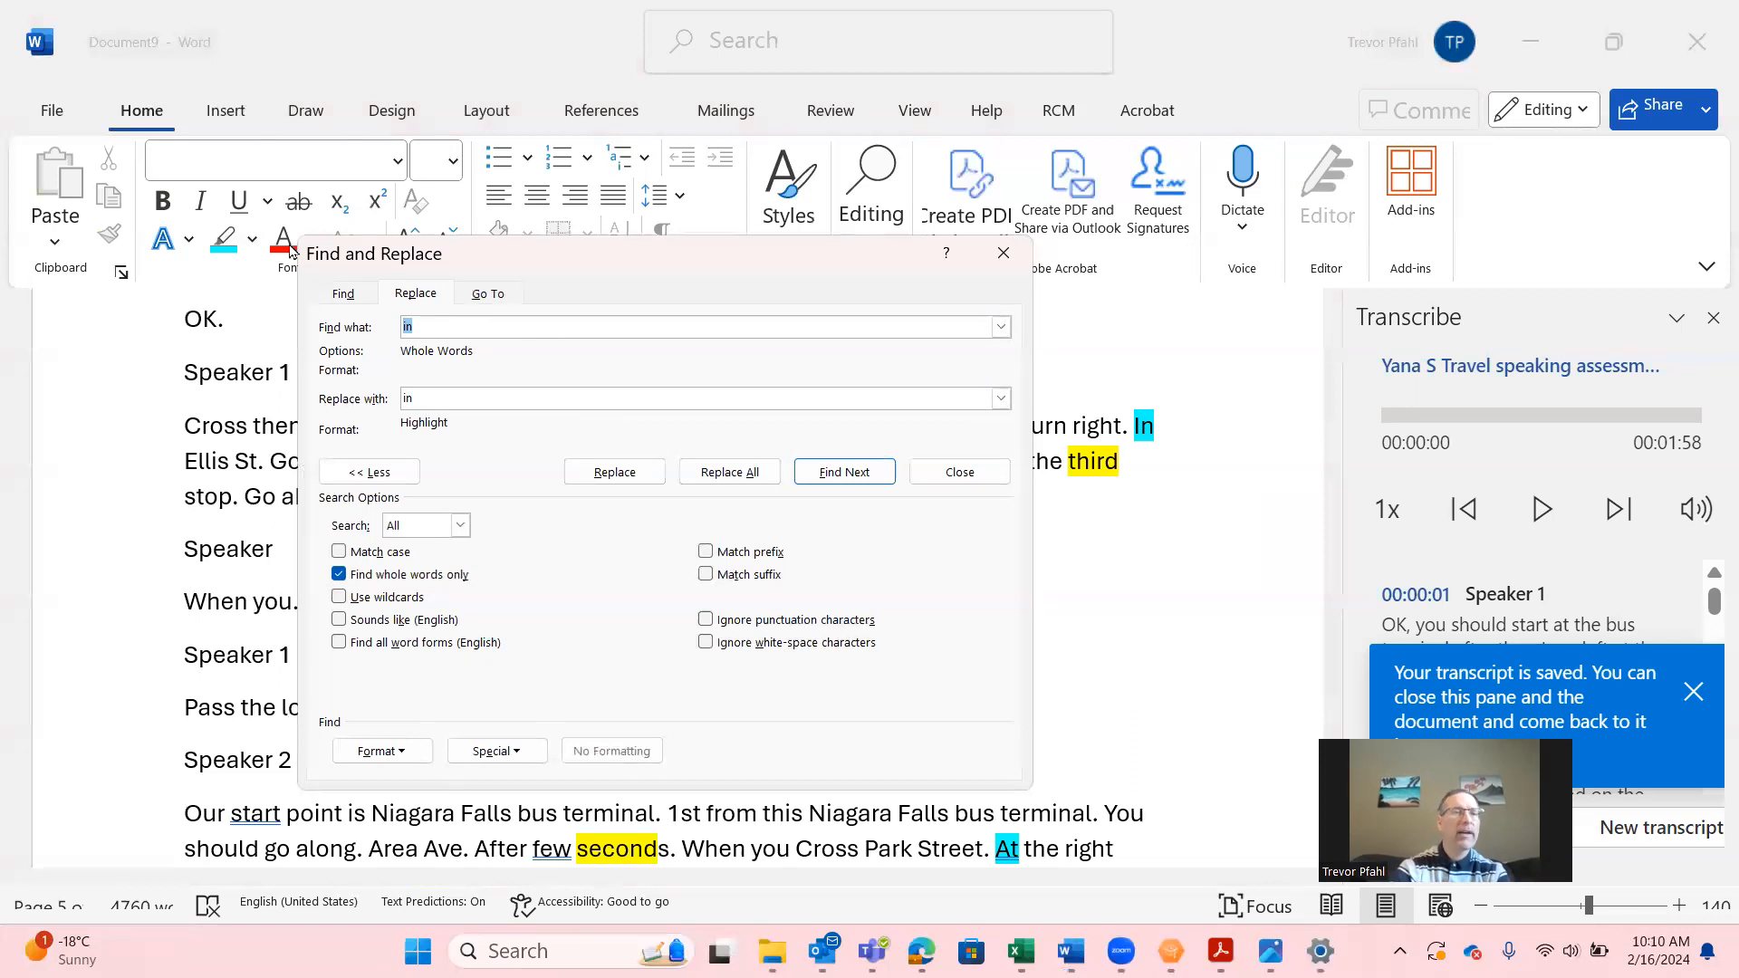
- Change the text highlight colour to green and set the search text to "turn right"
click(252, 239)
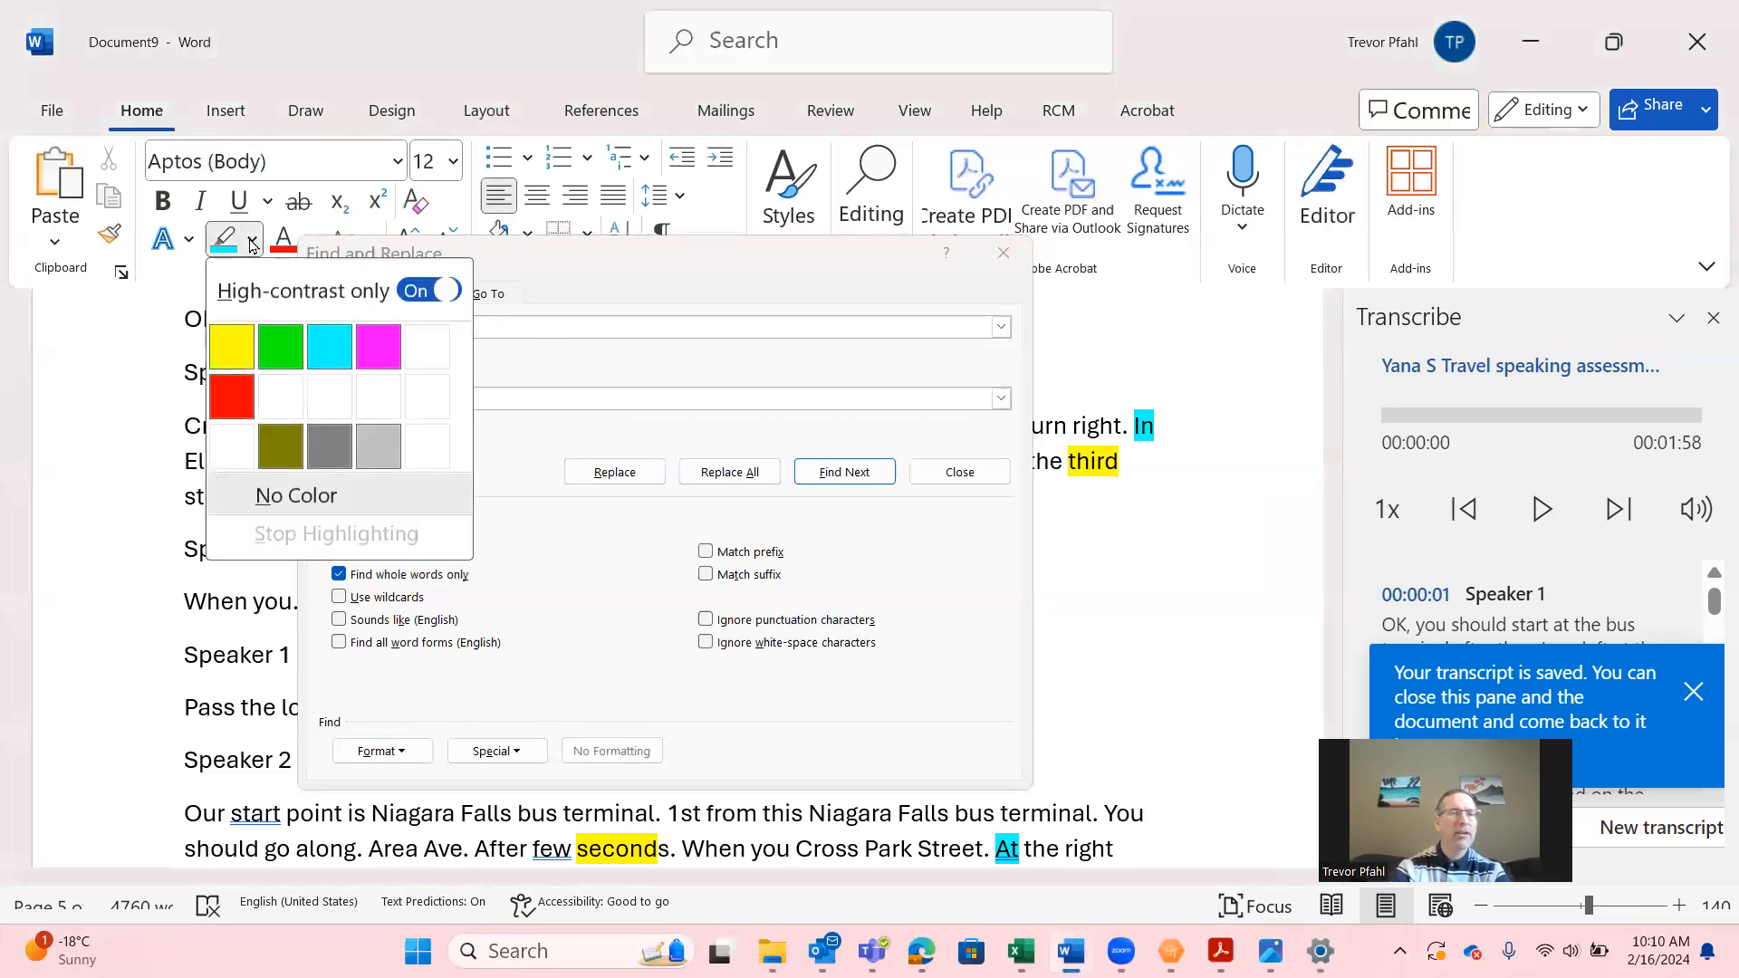
click(268, 353)
click(451, 323)
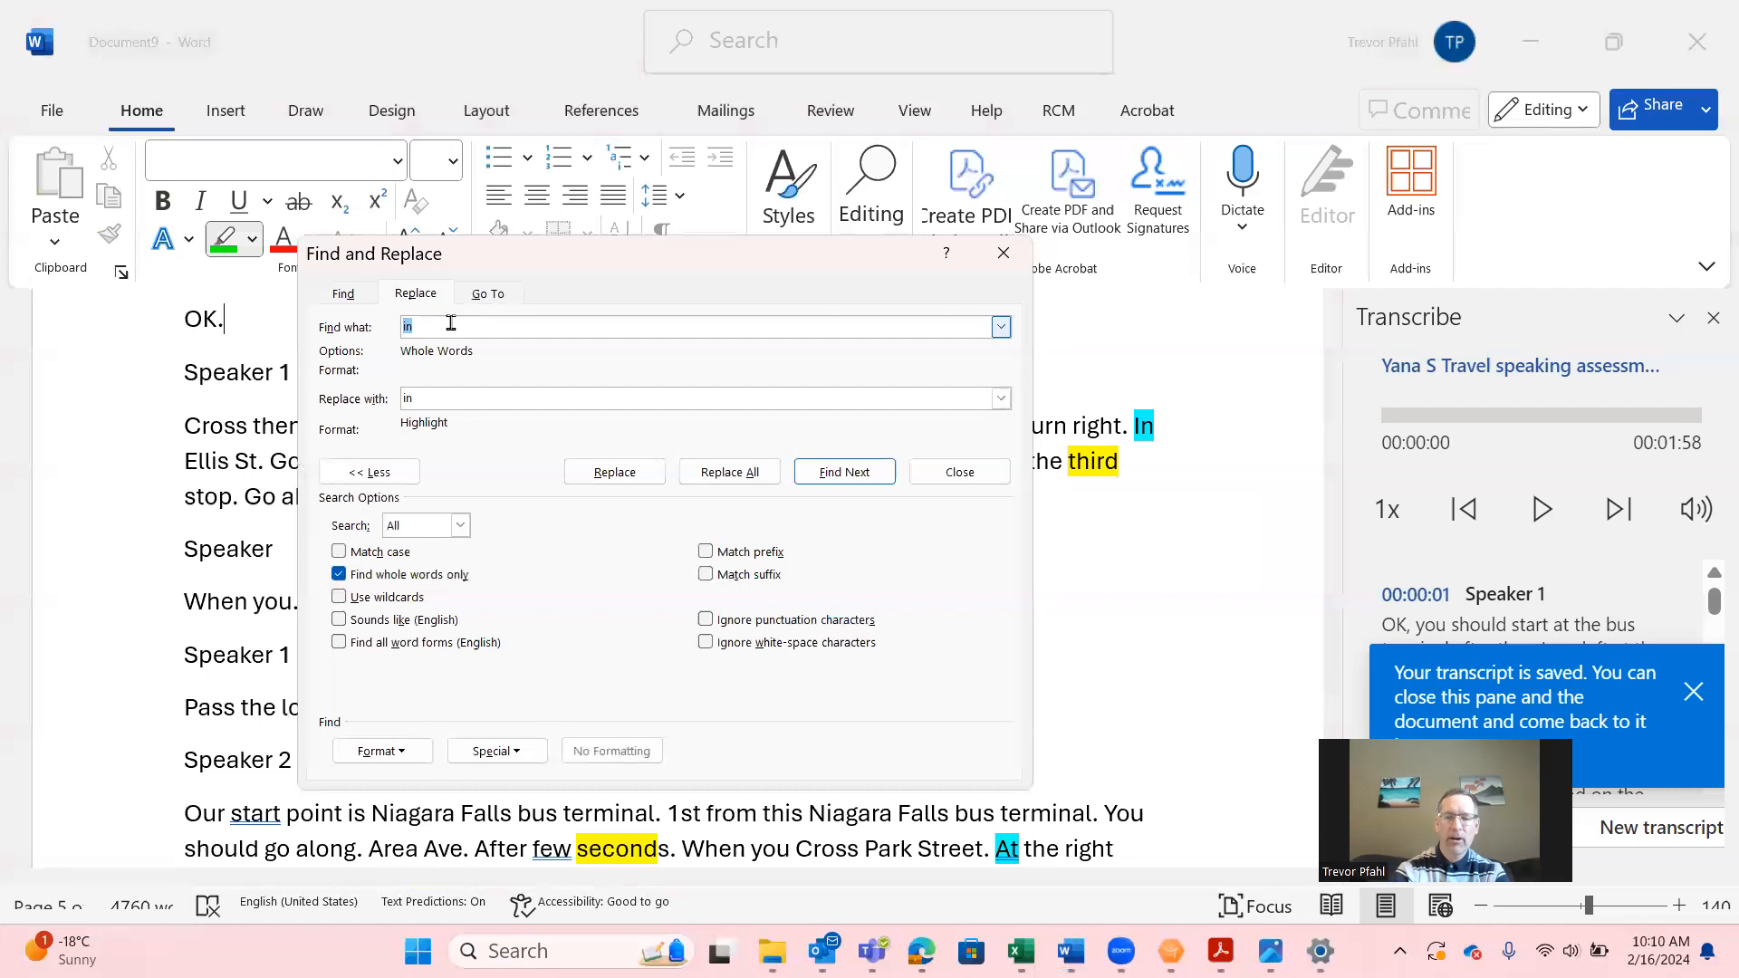
key(BackSpace)
text(turn right)
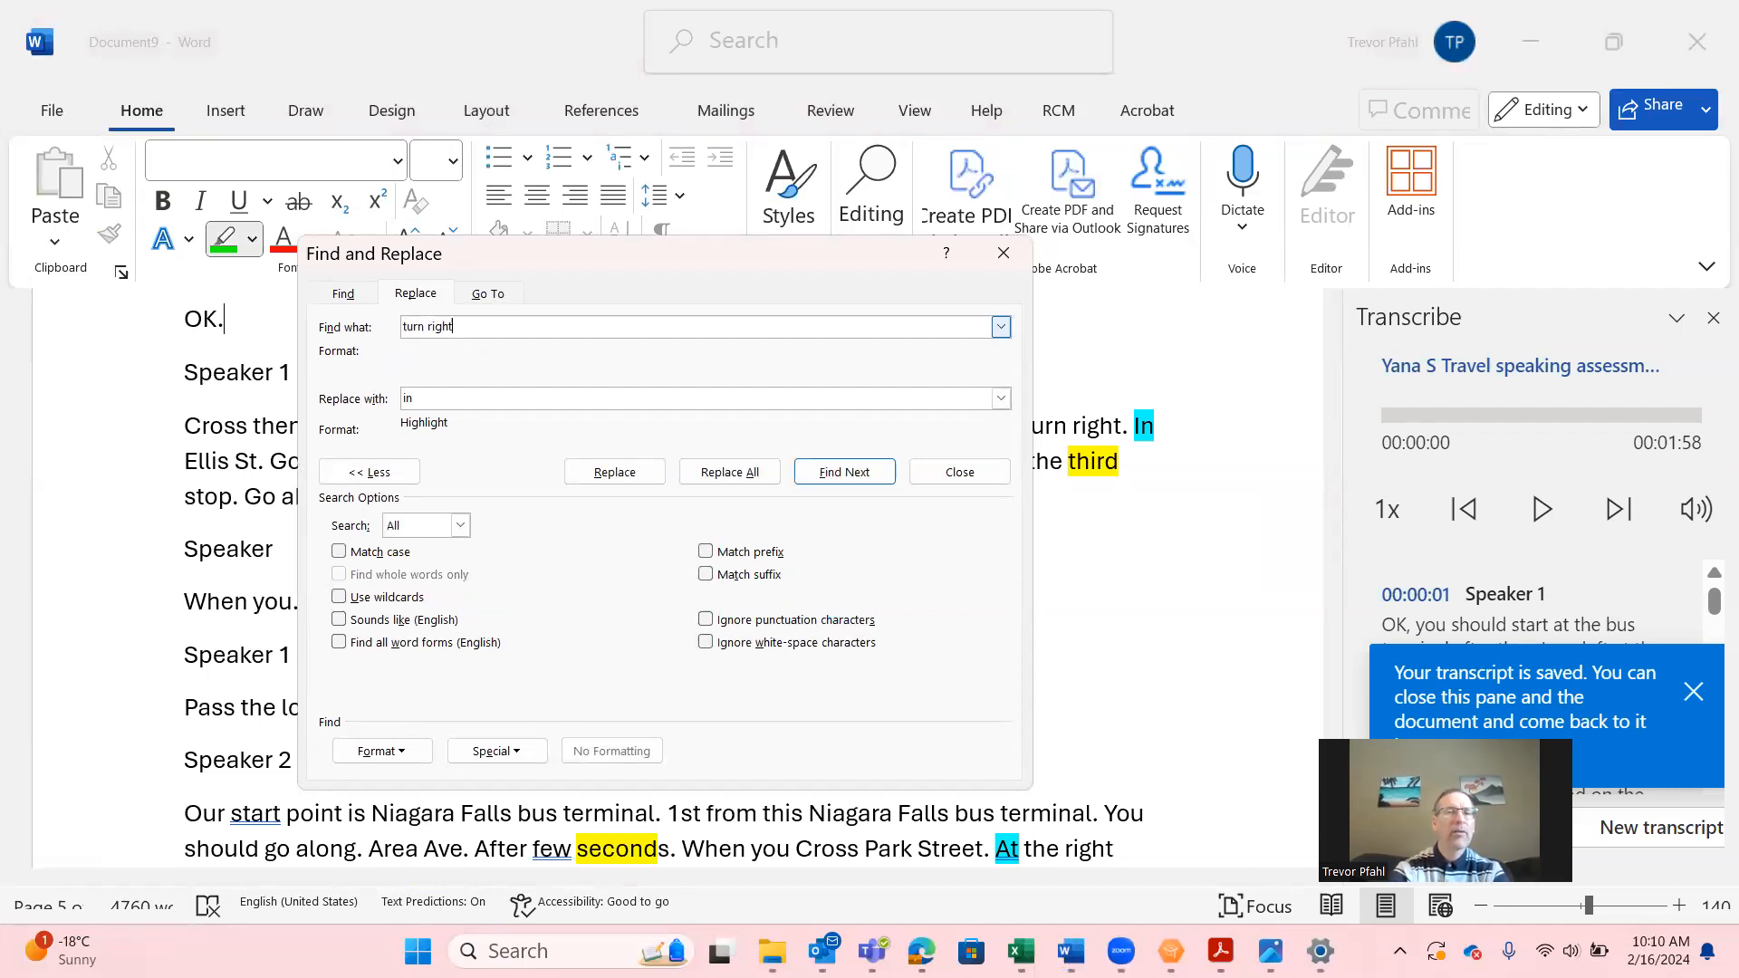
- Set the replacement text to "turn right" and replace every occurrence of the phrase using Highlight formatting
key(Tab)
text(tur)
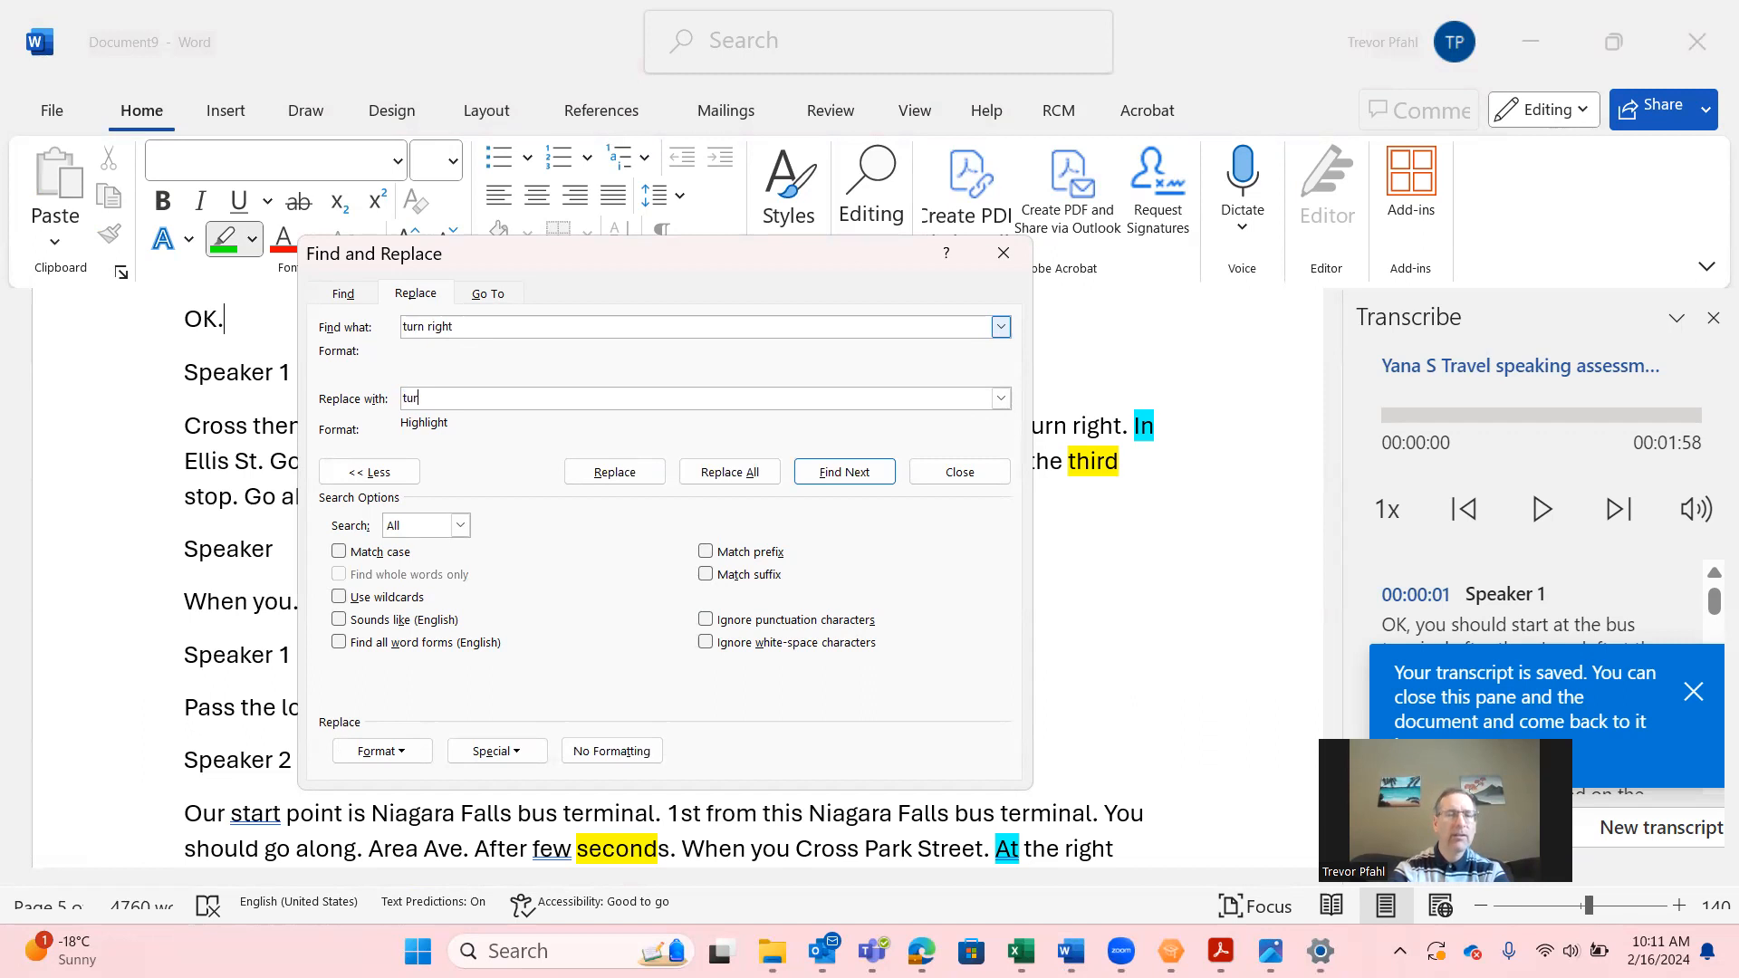
text(n left)
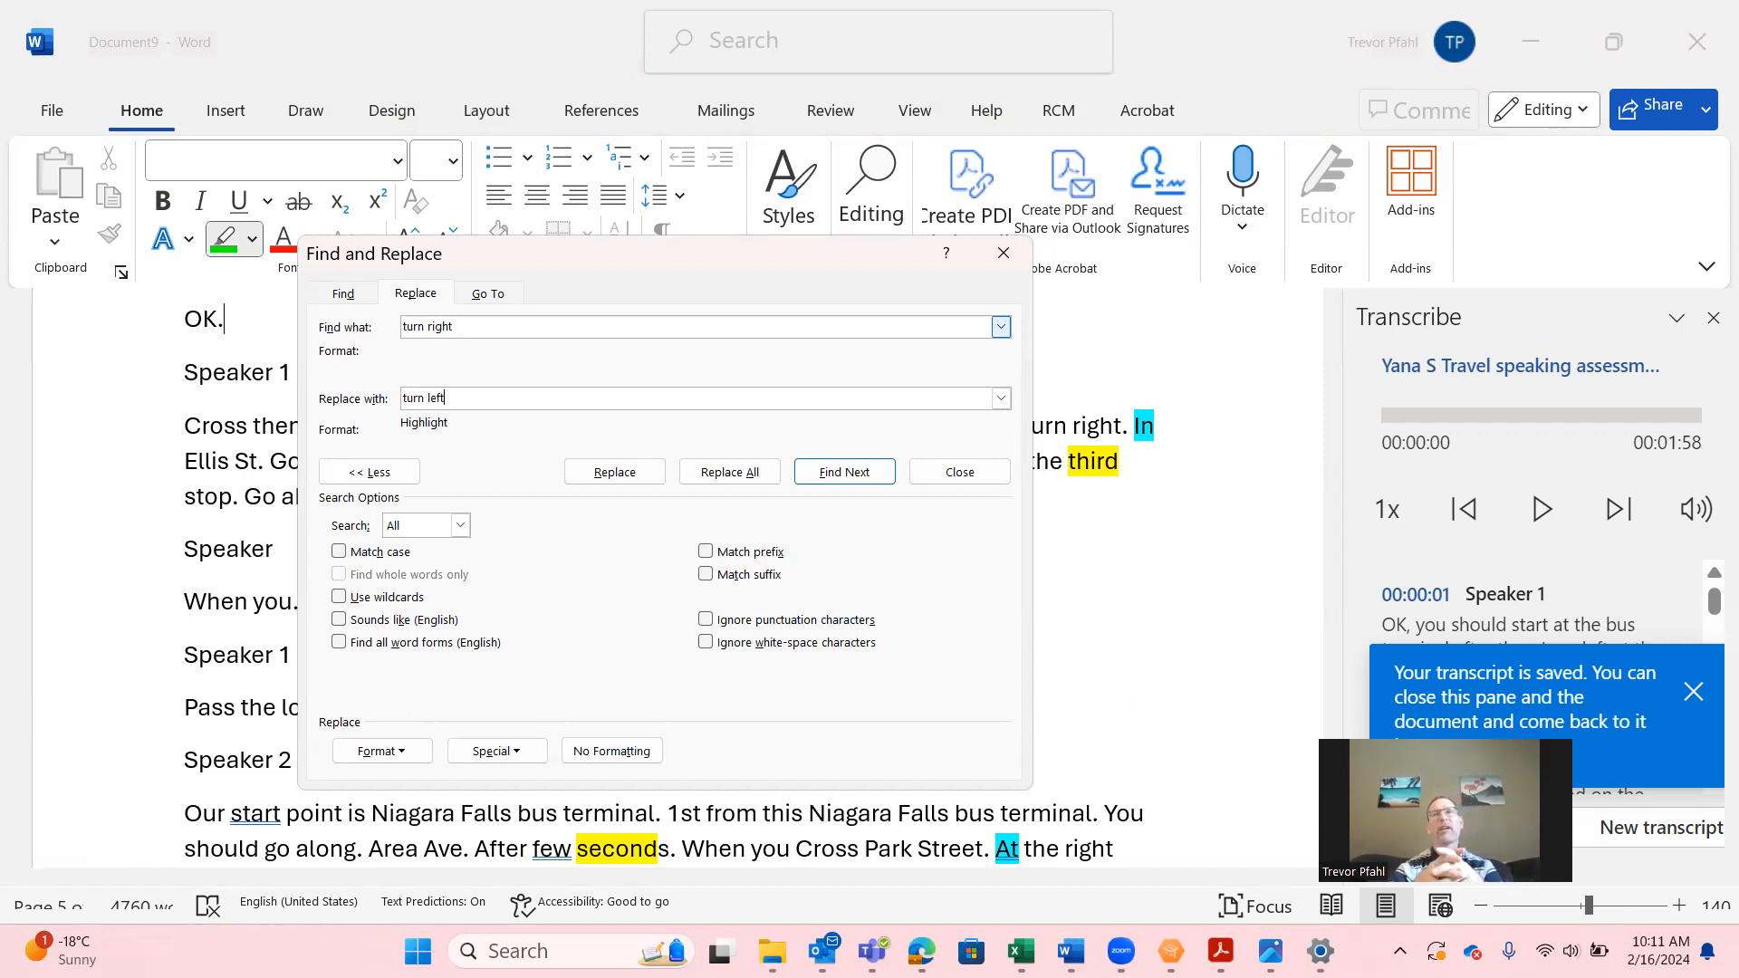
key(BackSpace)
key(BackSpace)
key(BackSpace)
key(BackSpace)
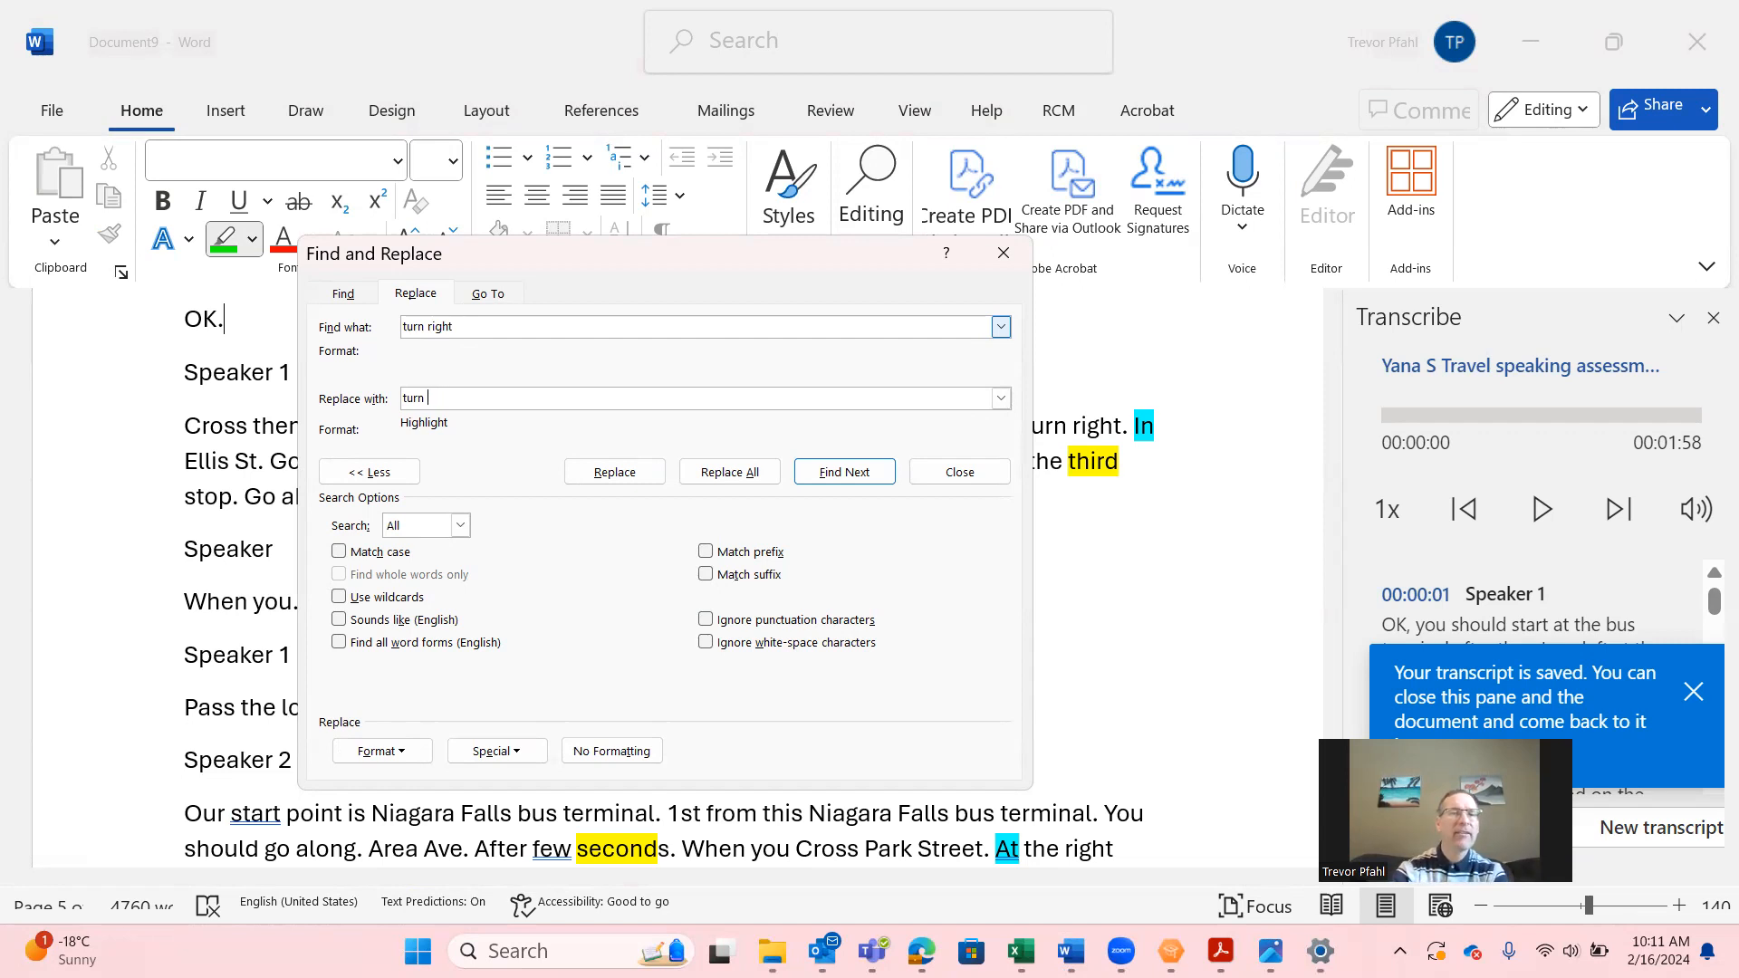
text(wright)
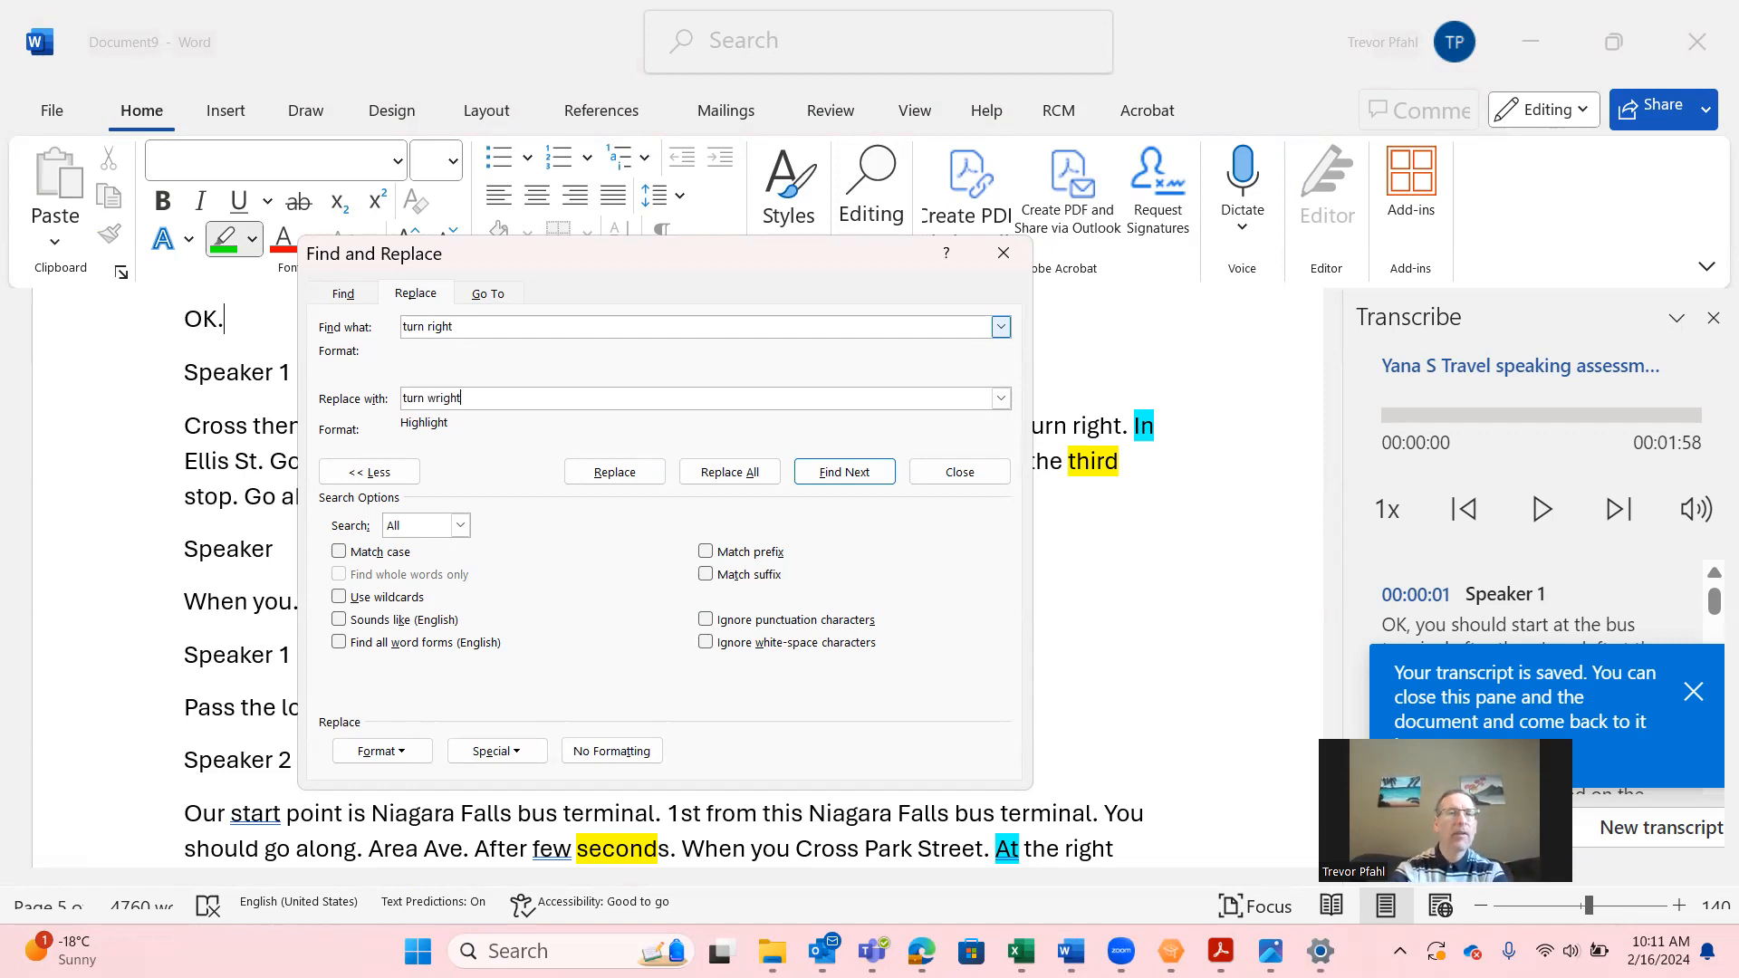
key(BackSpace)
key(BackSpace)
key(BackSpace)
key(BackSpace)
key(BackSpace)
key(BackSpace)
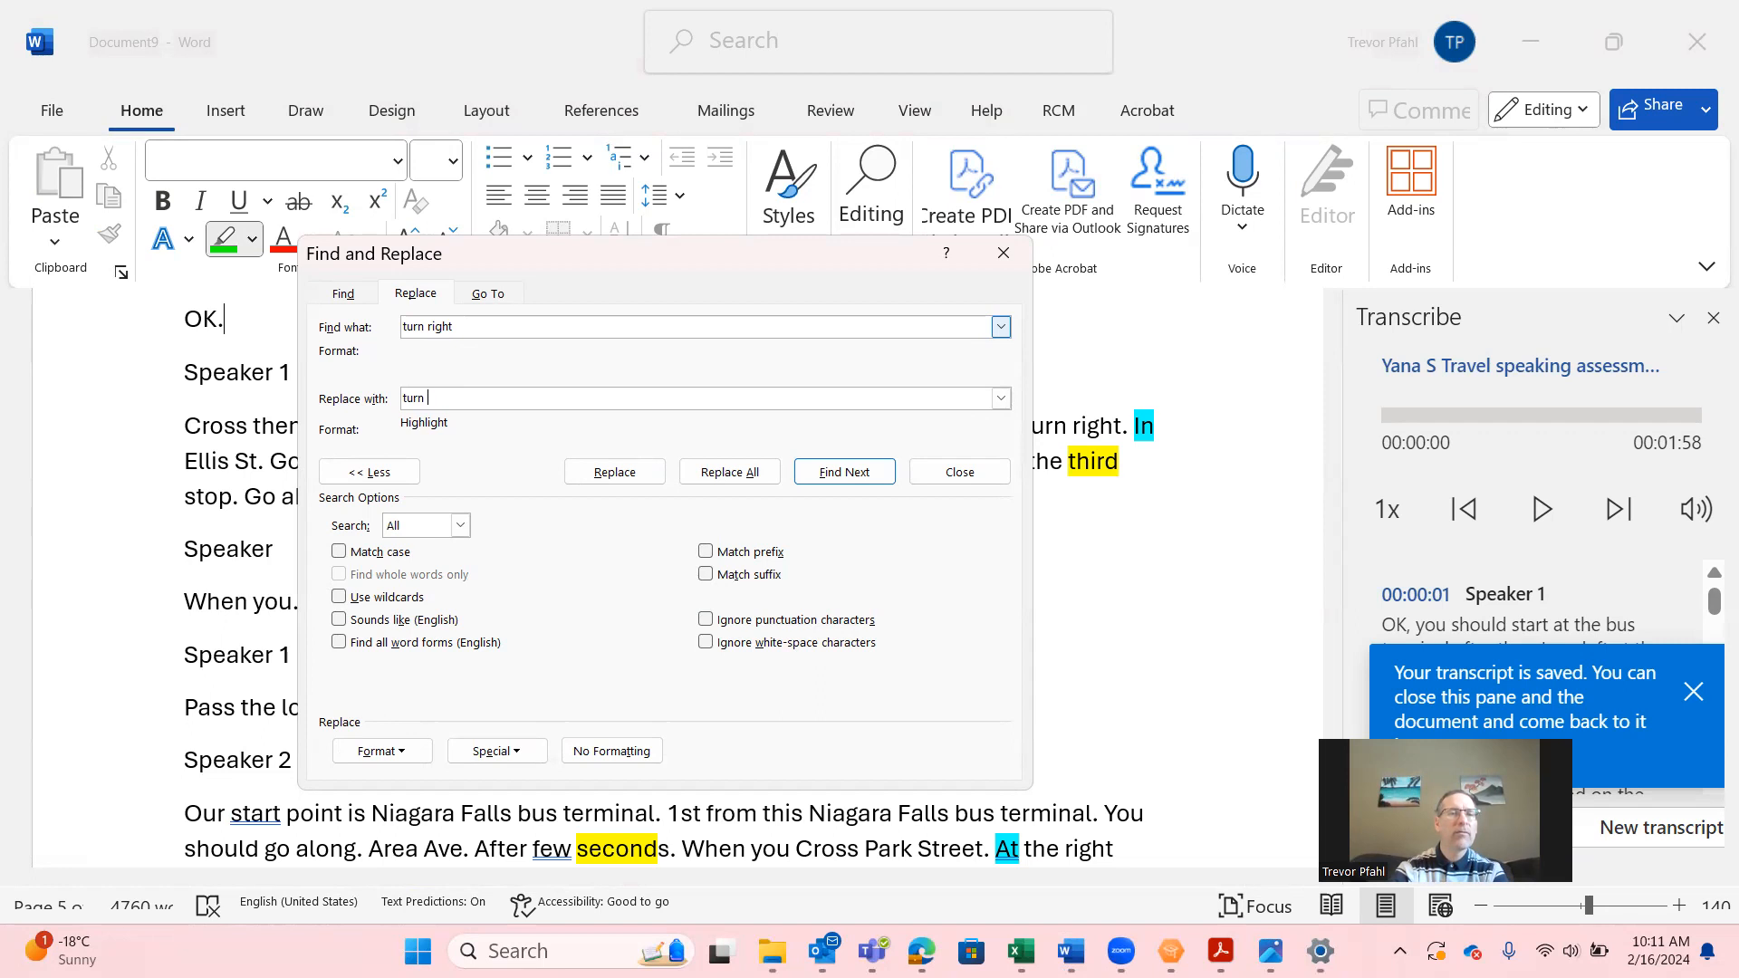
text(right)
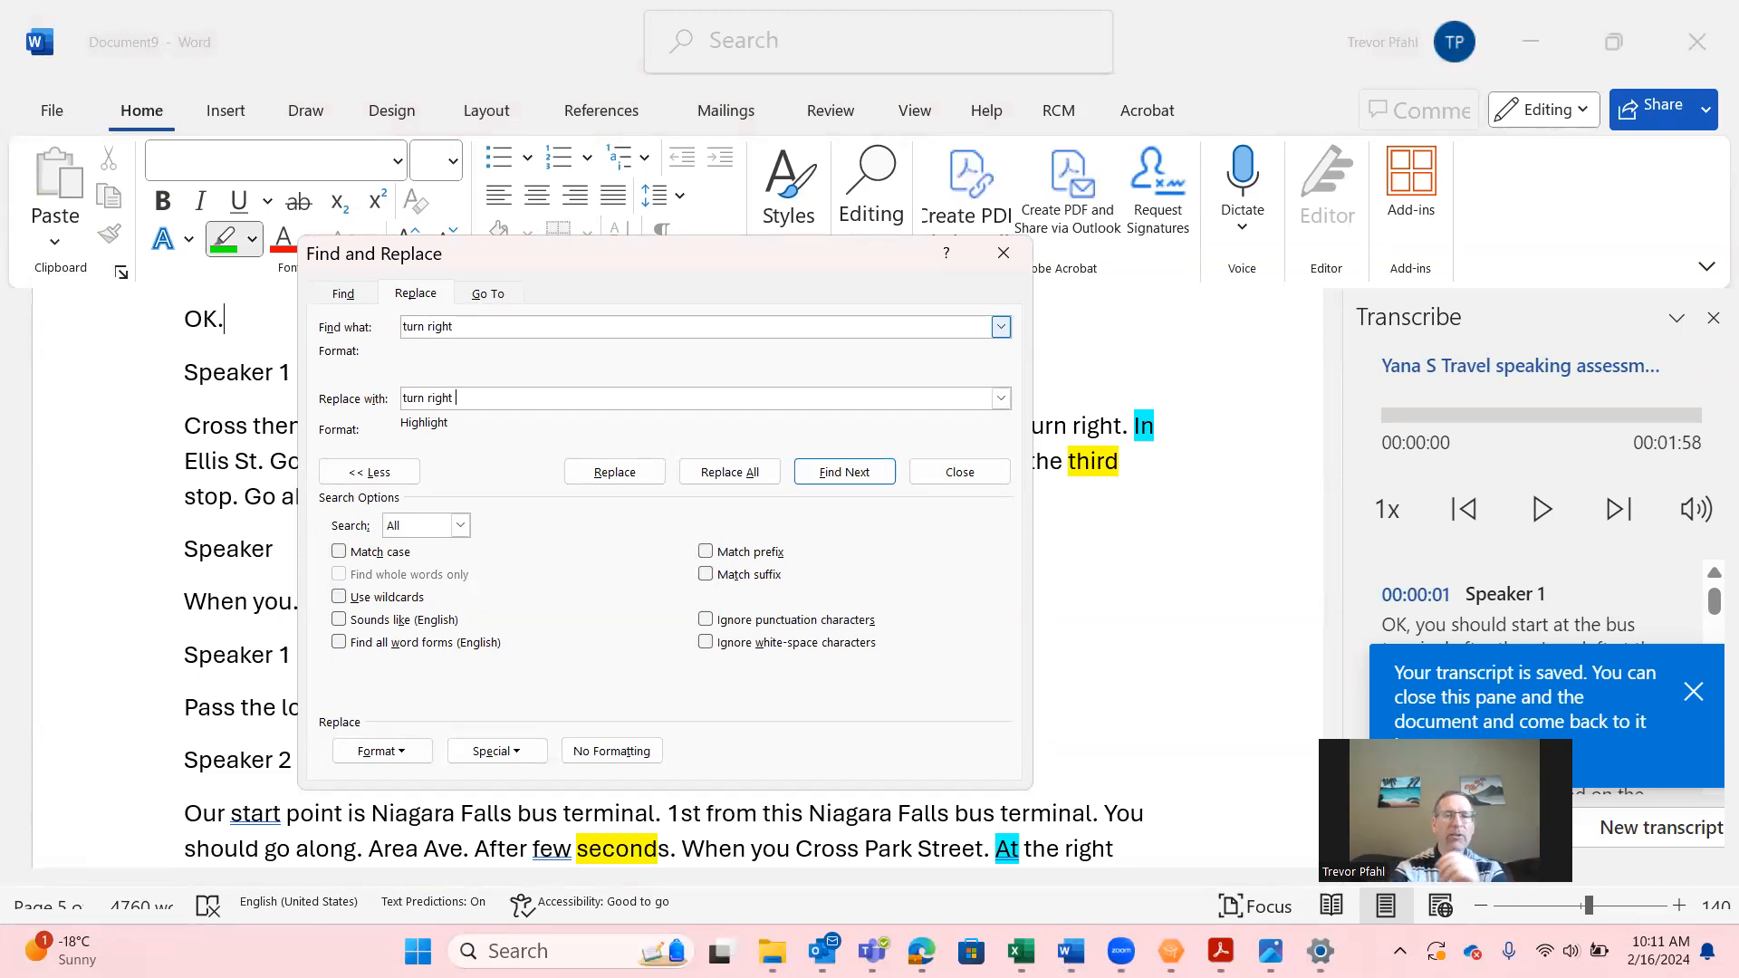
click(736, 477)
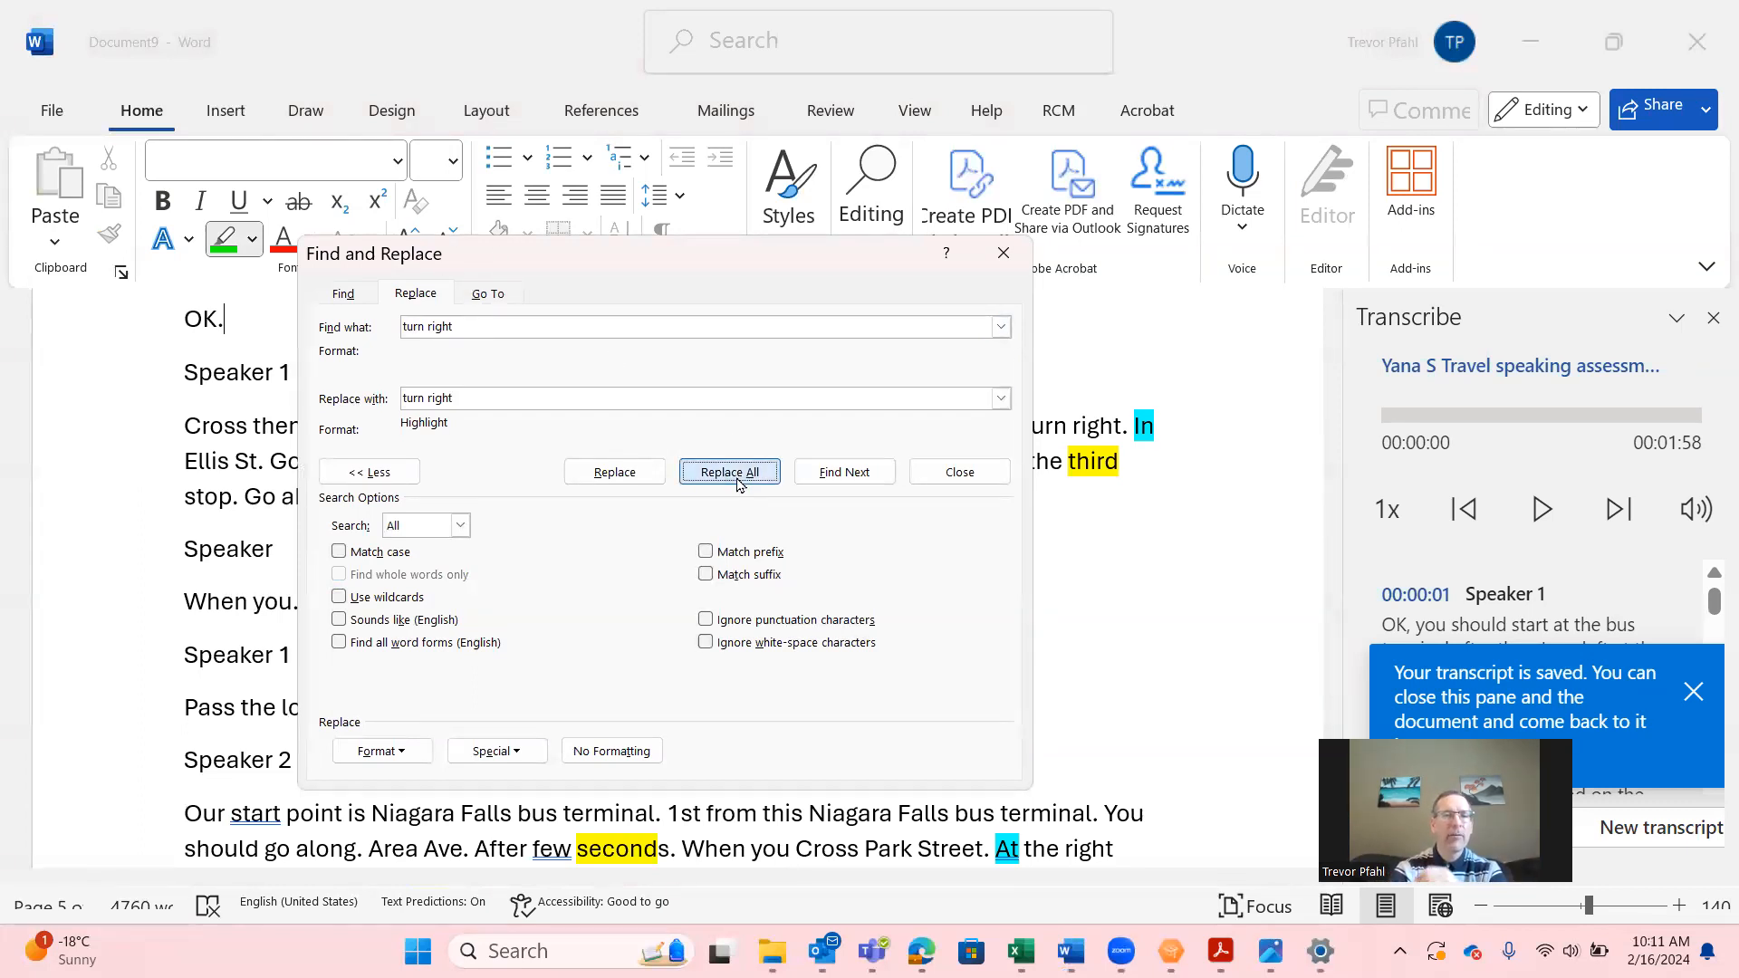
click(897, 544)
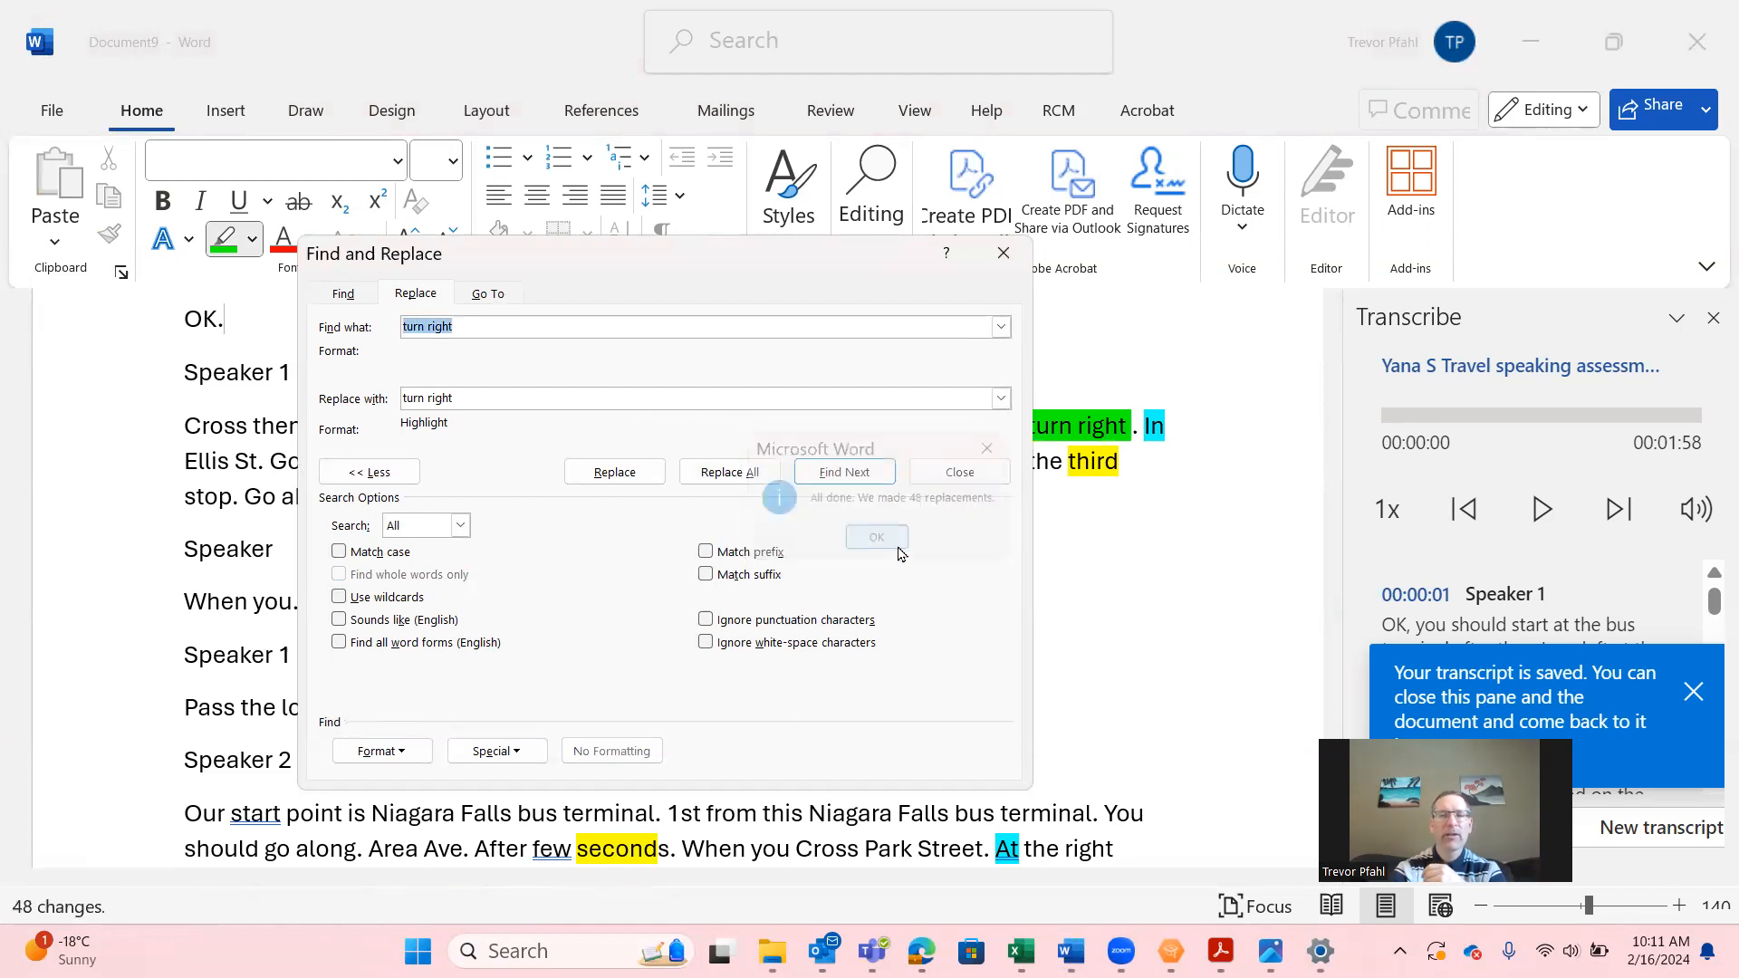
- Change the search text to "turn left" in Find and Replace
click(507, 321)
key(BackSpace)
key(BackSpace)
key(BackSpace)
key(BackSpace)
key(BackSpace)
text(left)
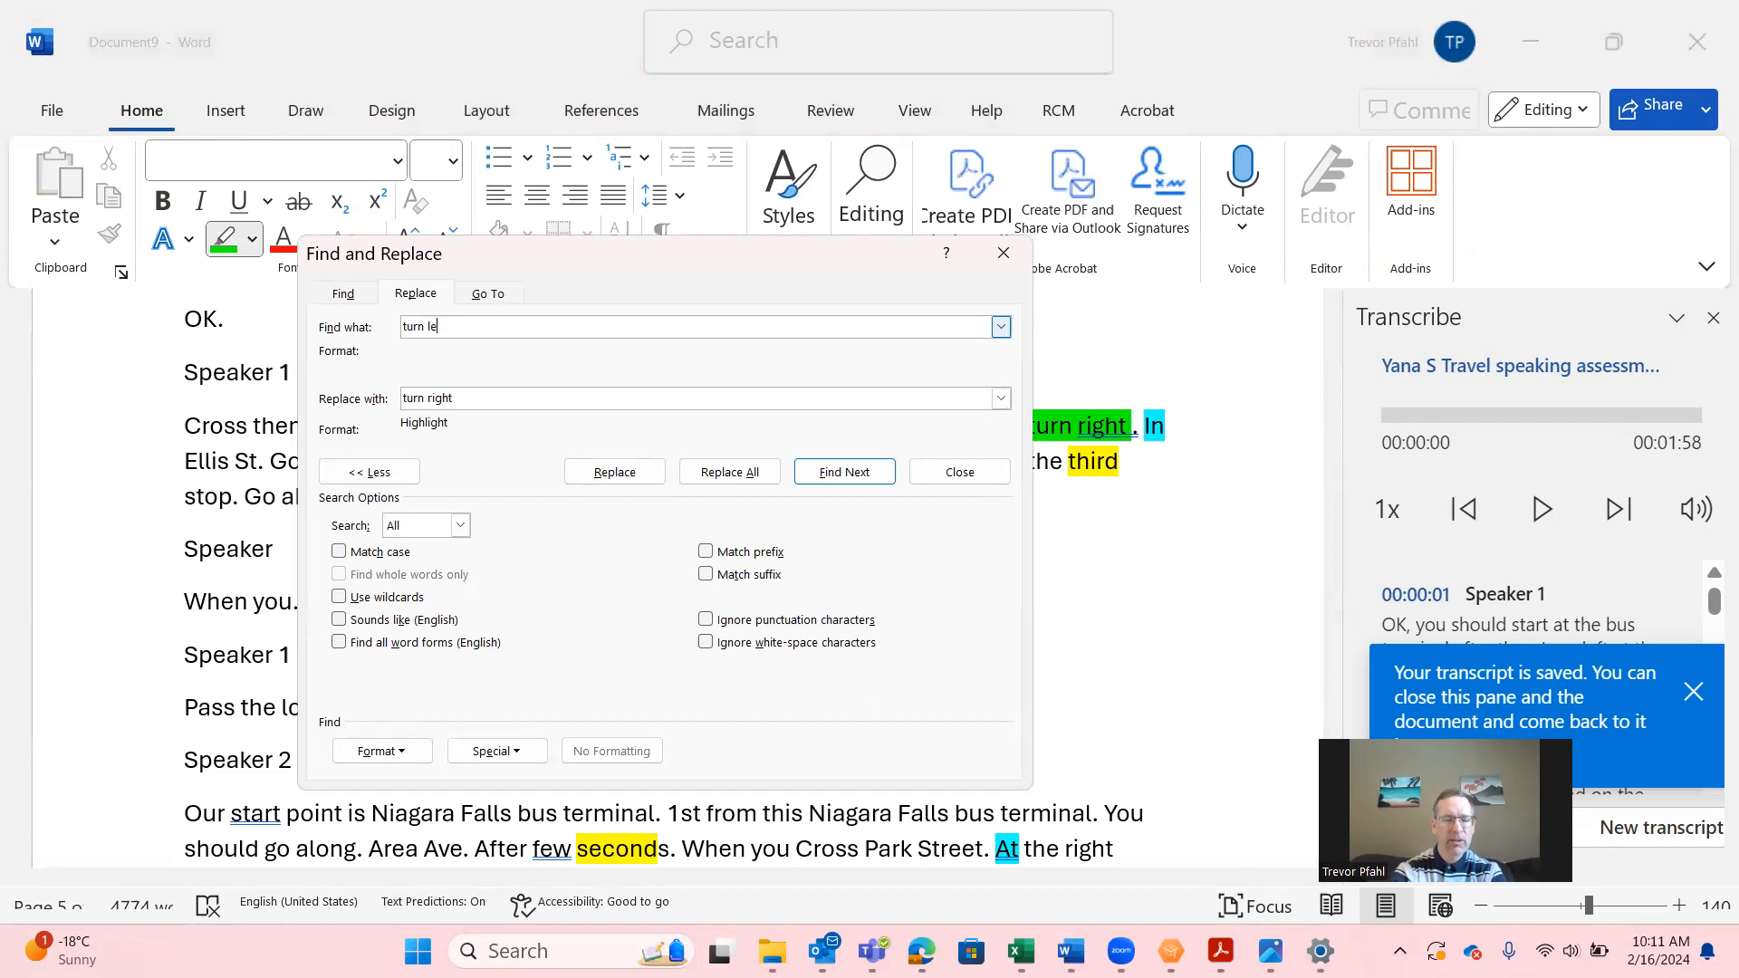
- Set the replacement text to "turn left" and replace every occurrence of the phrase using Highlight formatting
key(Tab)
key(End)
key(BackSpace)
key(BackSpace)
key(BackSpace)
key(BackSpace)
key(BackSpace)
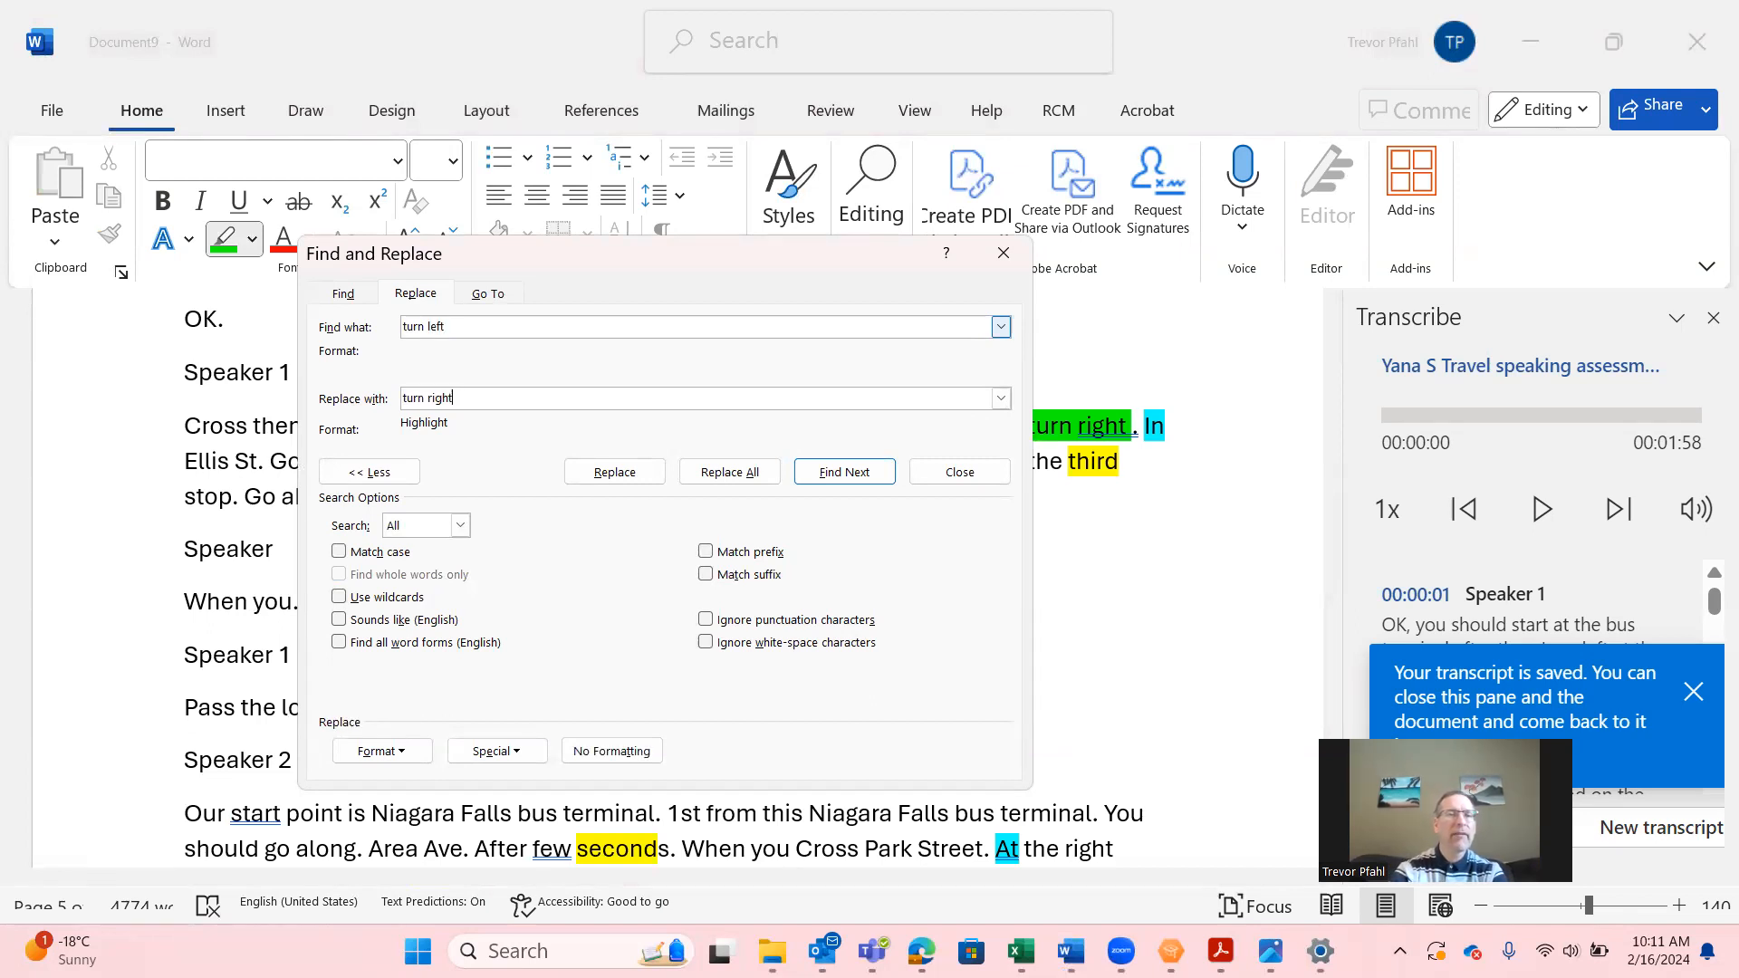
text(left)
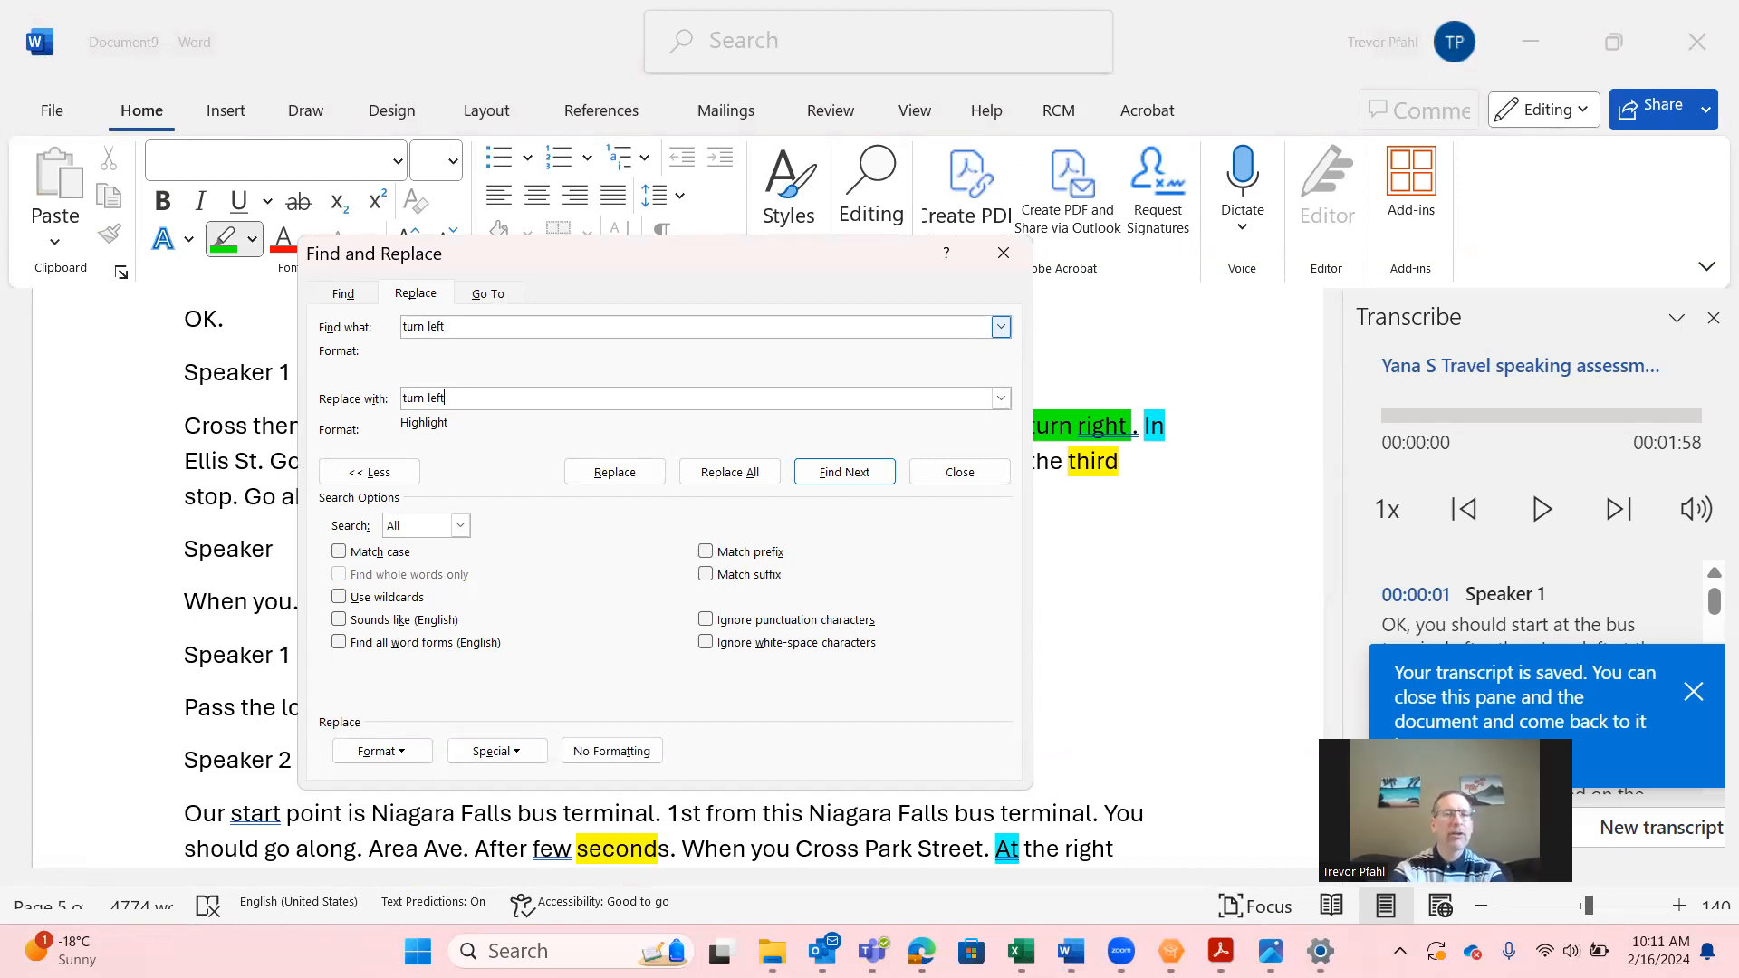
click(716, 466)
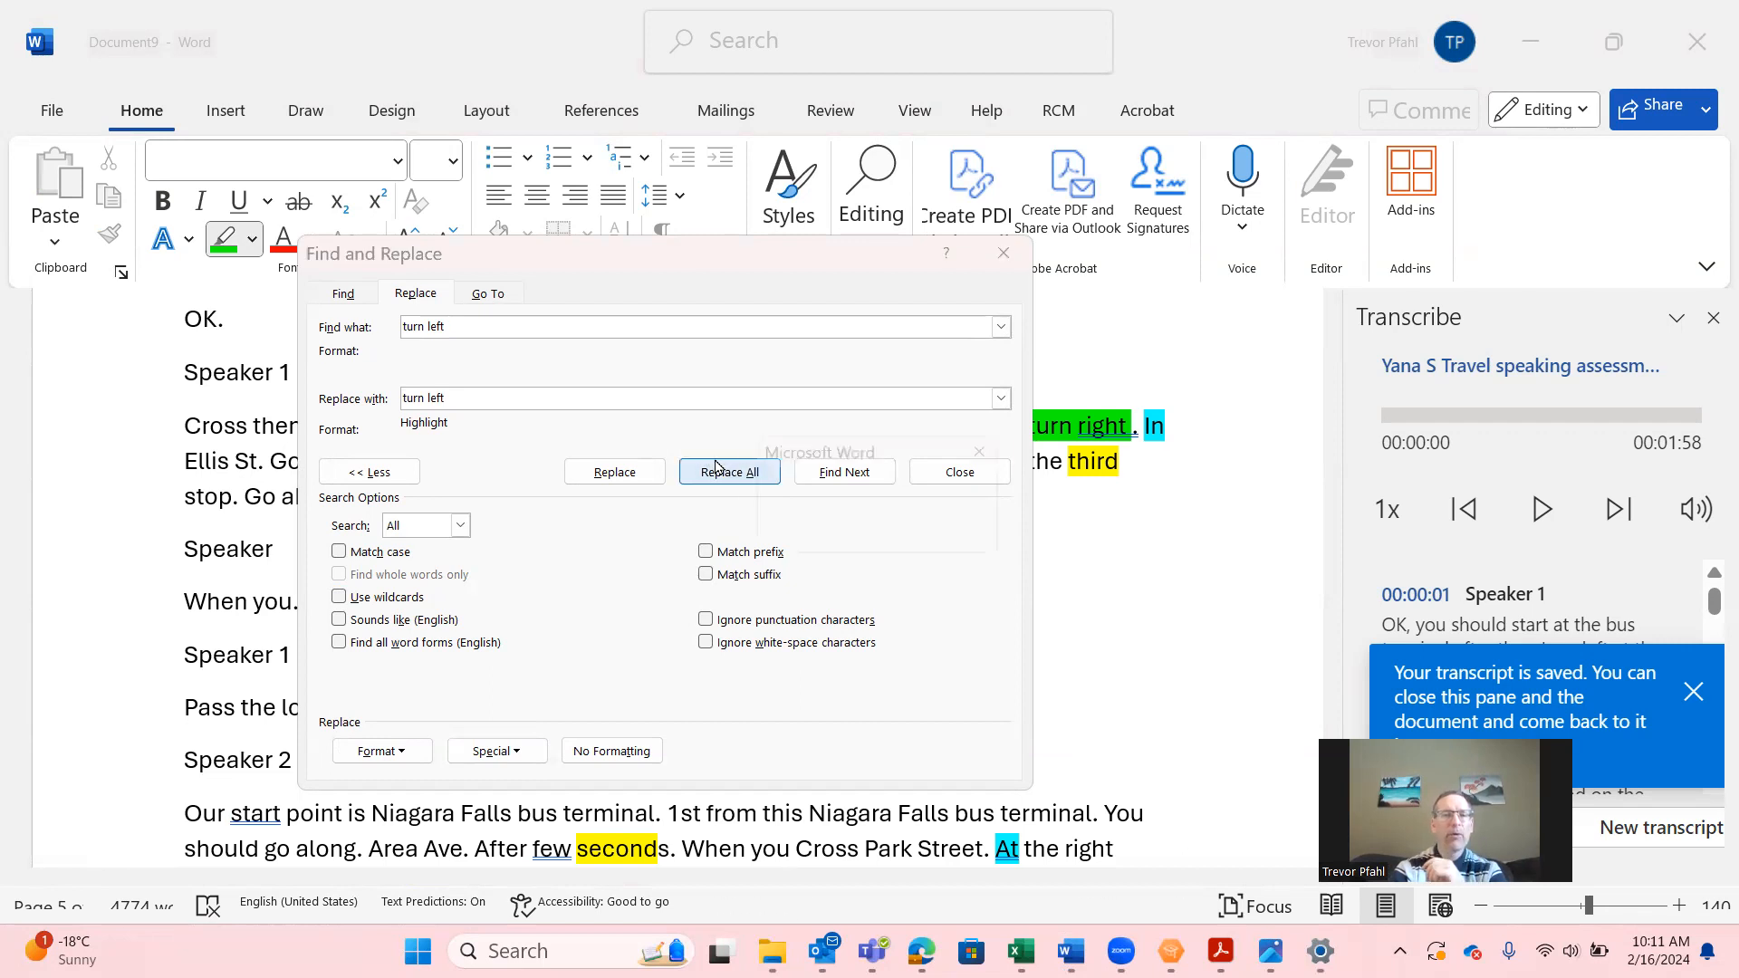
click(870, 541)
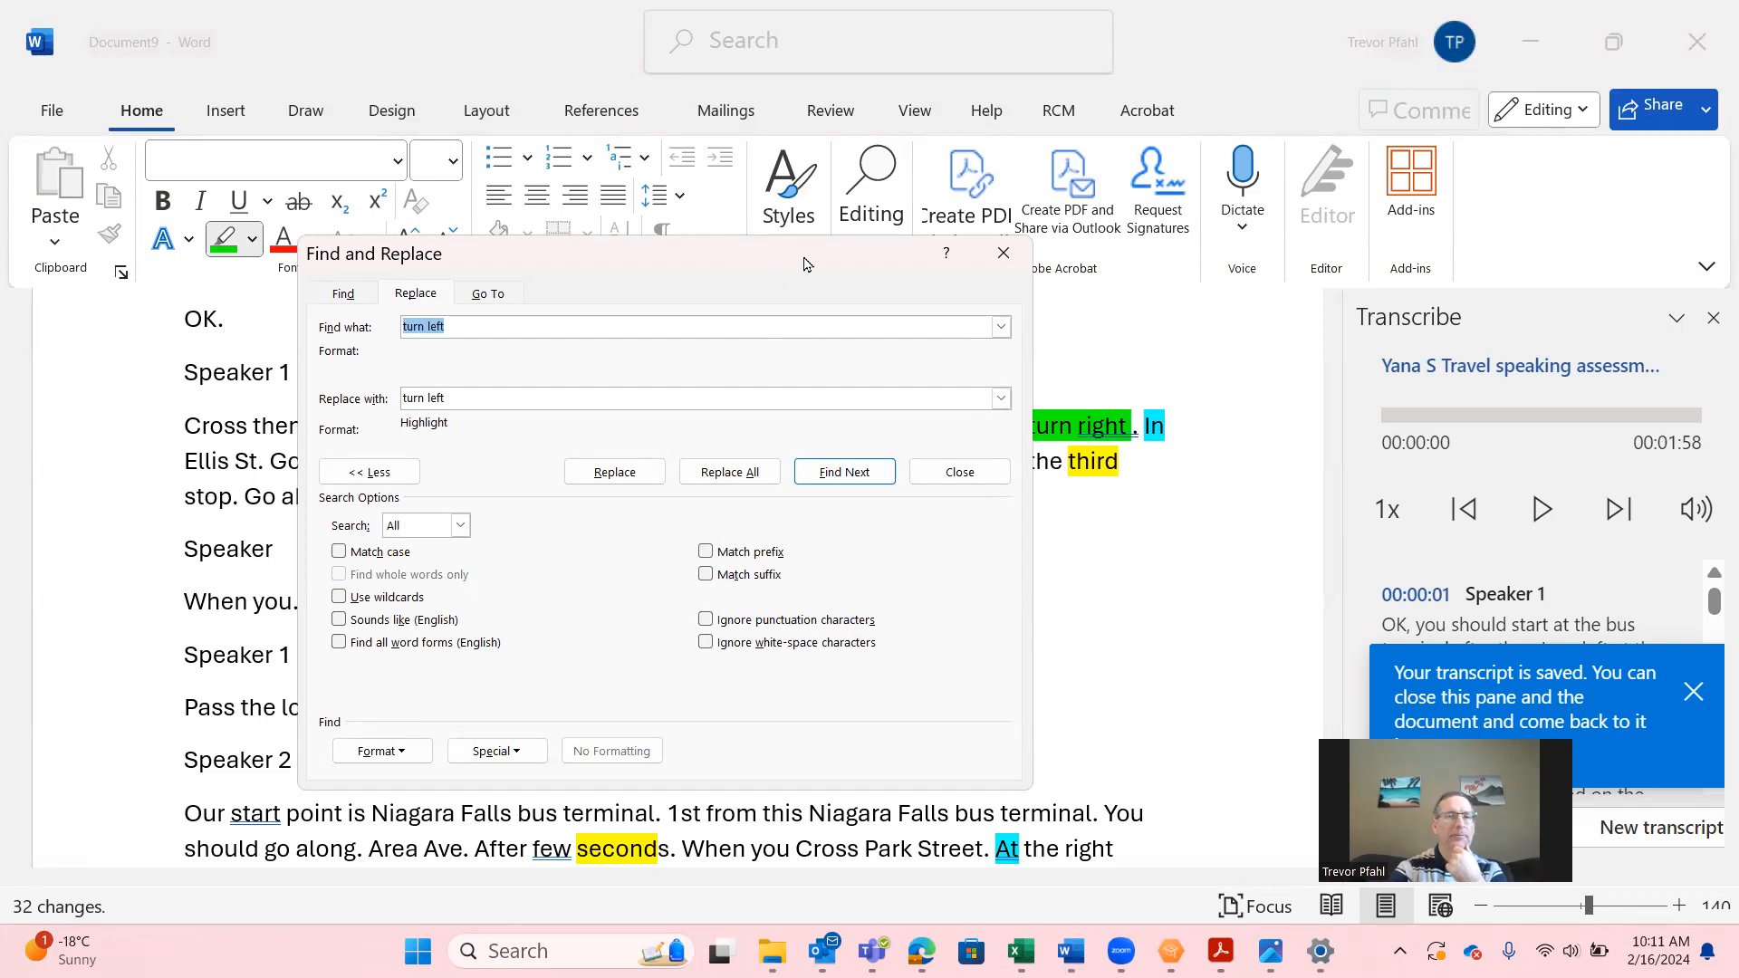
- Highlight every occurrence of "Go past" by replacing it with "Go past" in Highlight formatting, and close Find and Replace
drag(806, 263, 873, 266)
text(Go past)
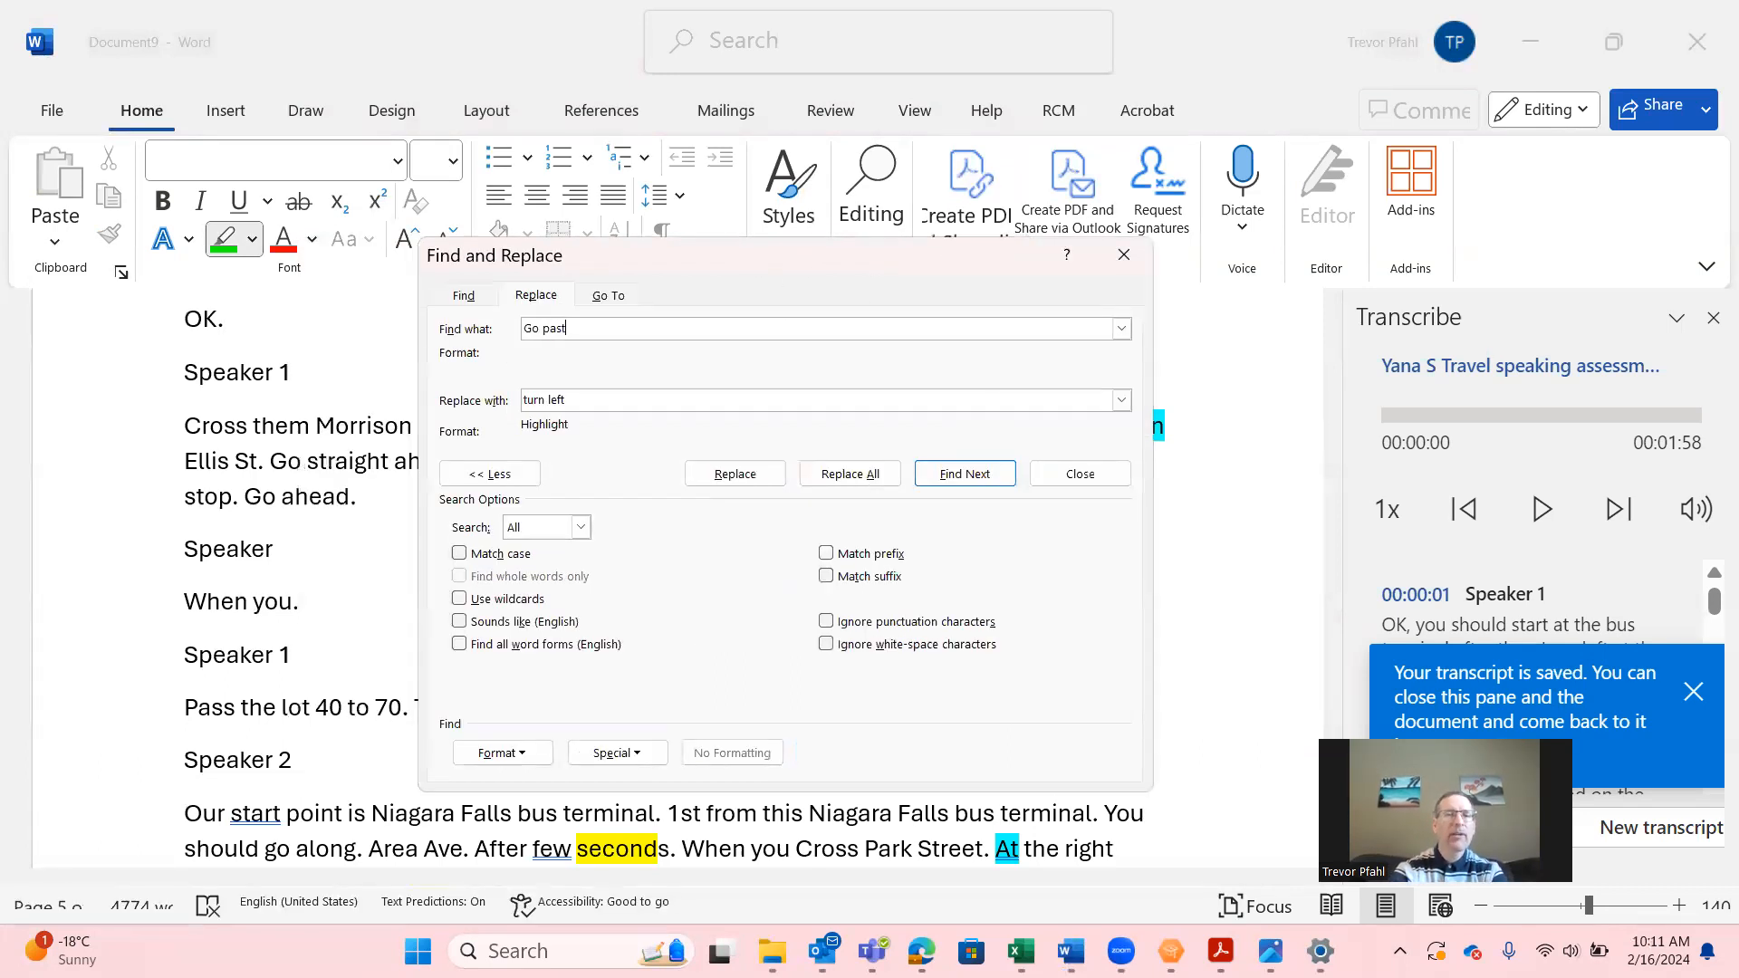
key(Tab)
text(Go past)
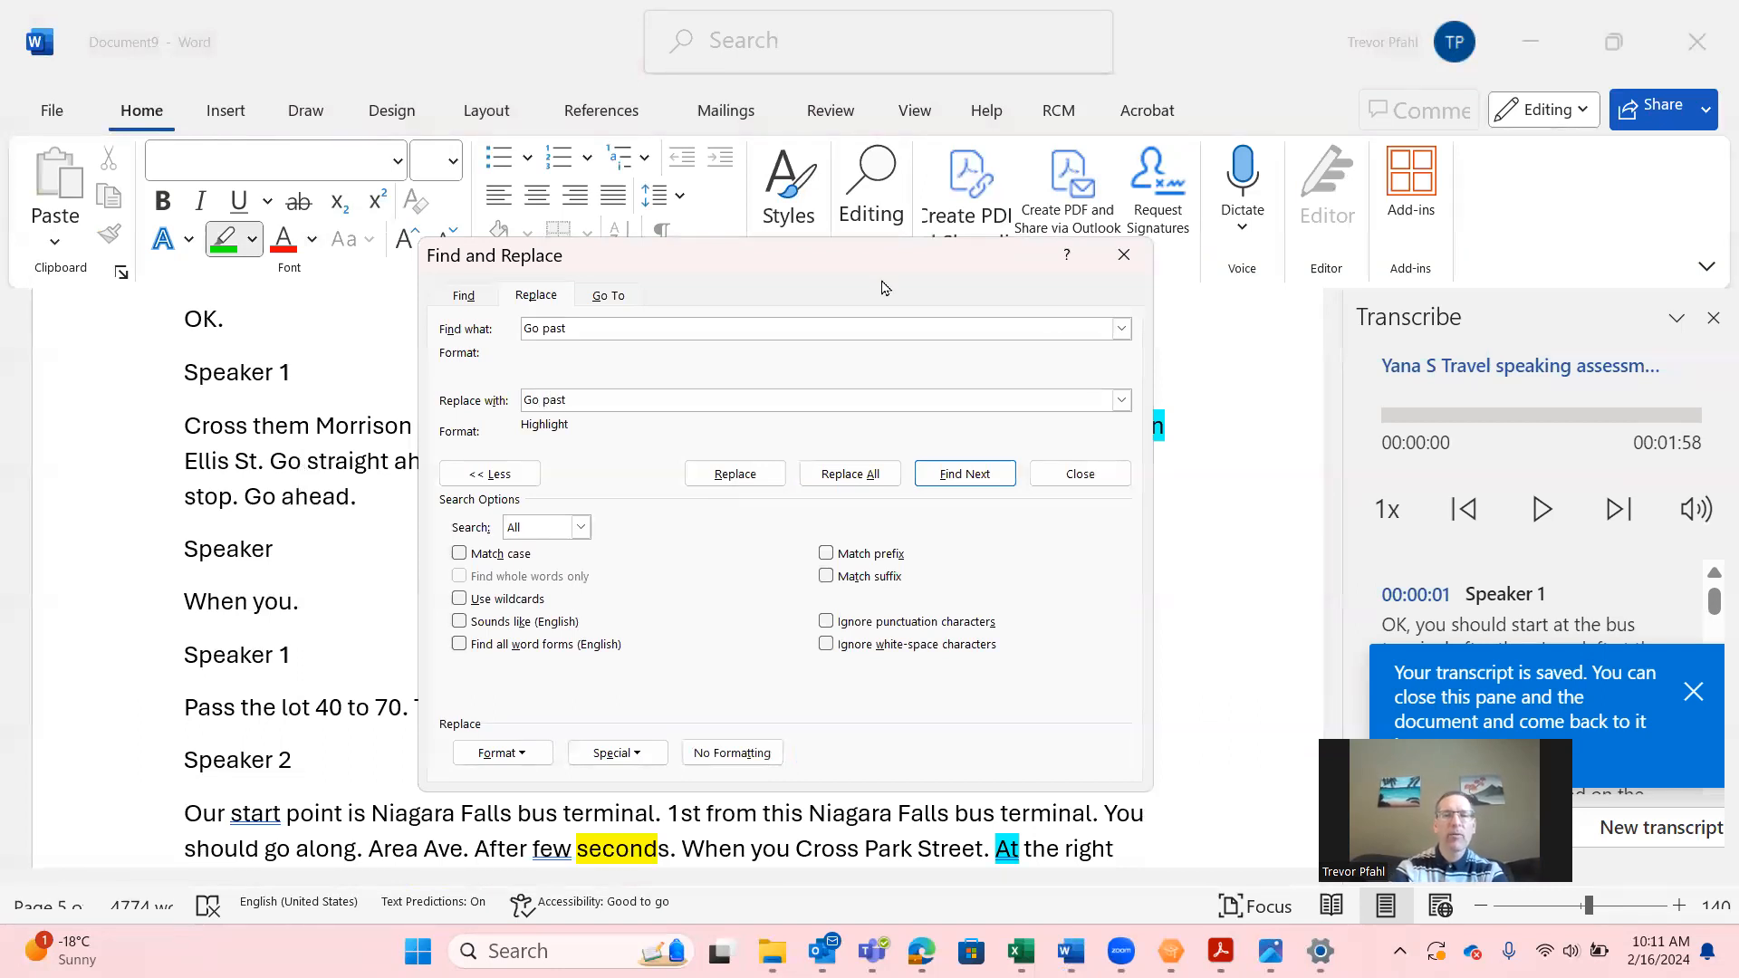
click(856, 473)
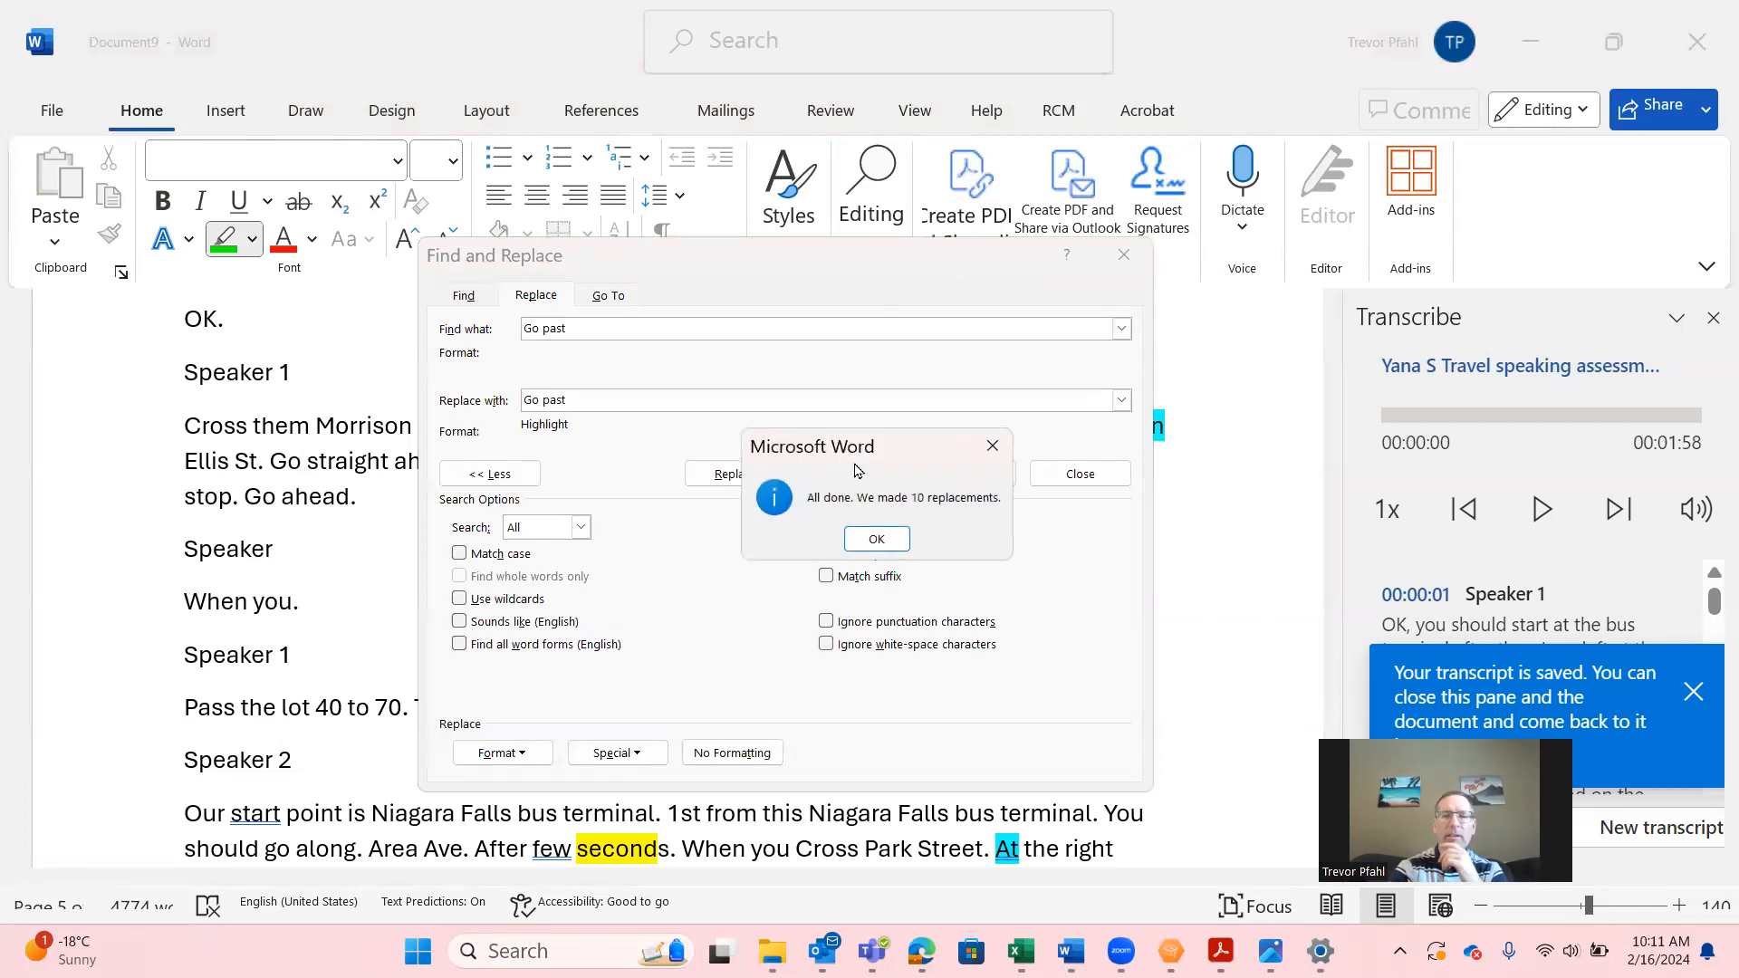
click(877, 538)
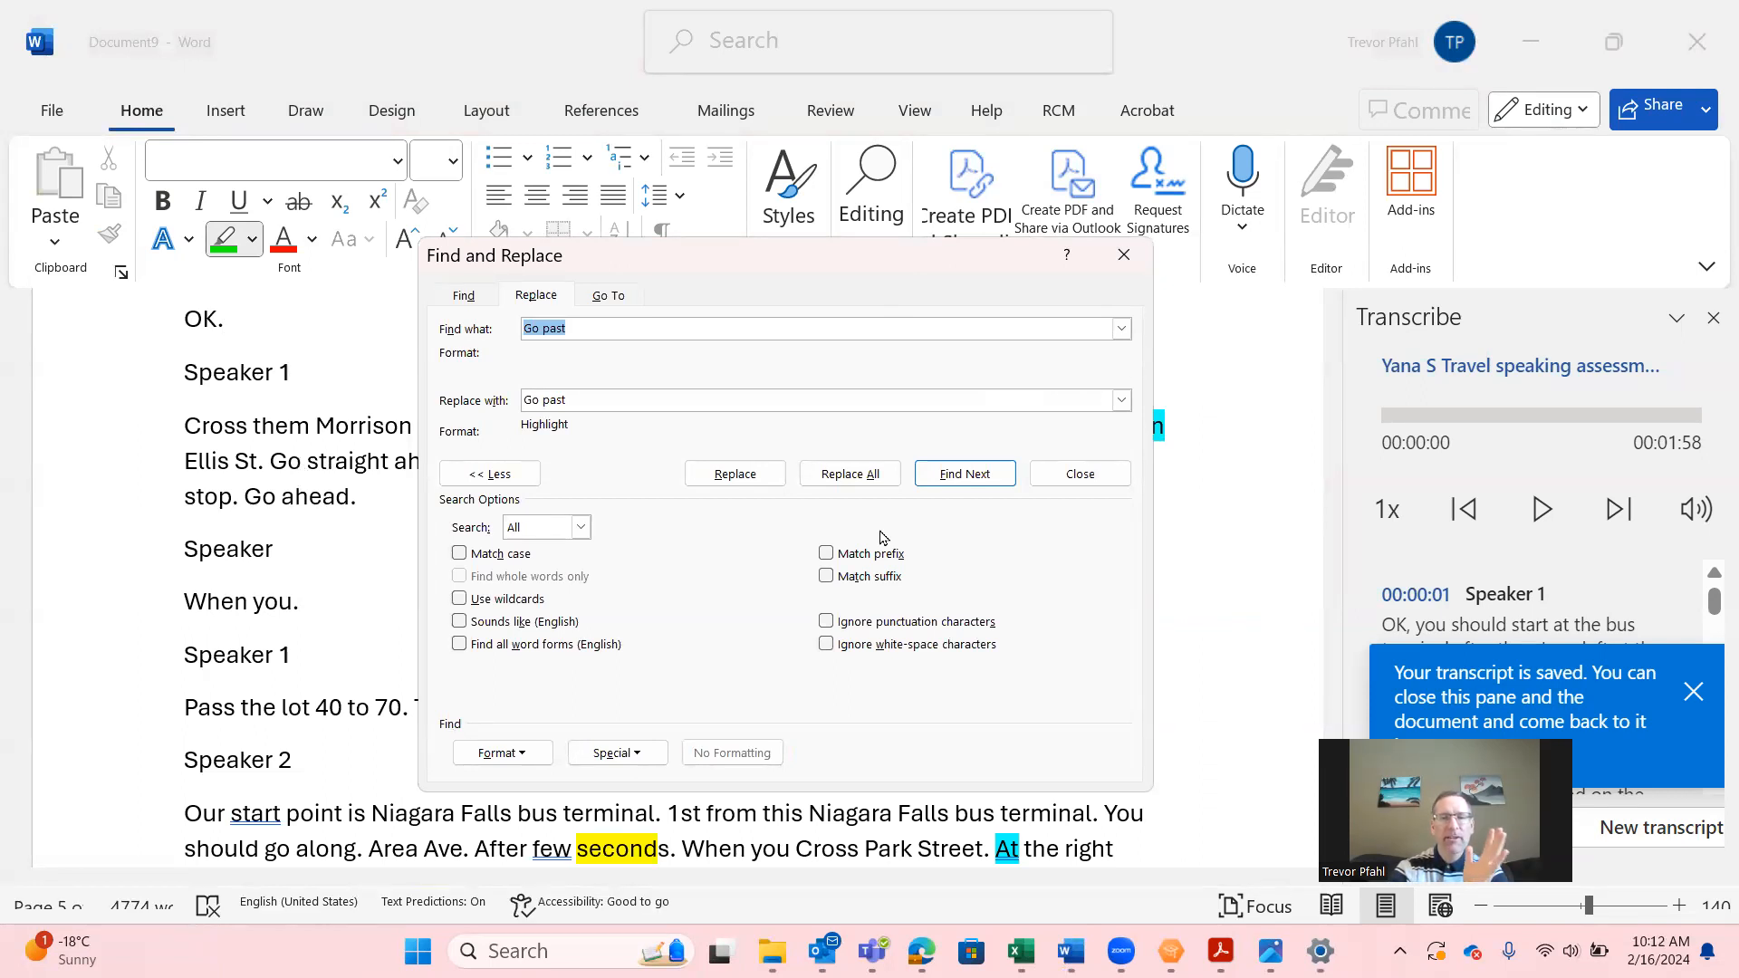
click(1123, 256)
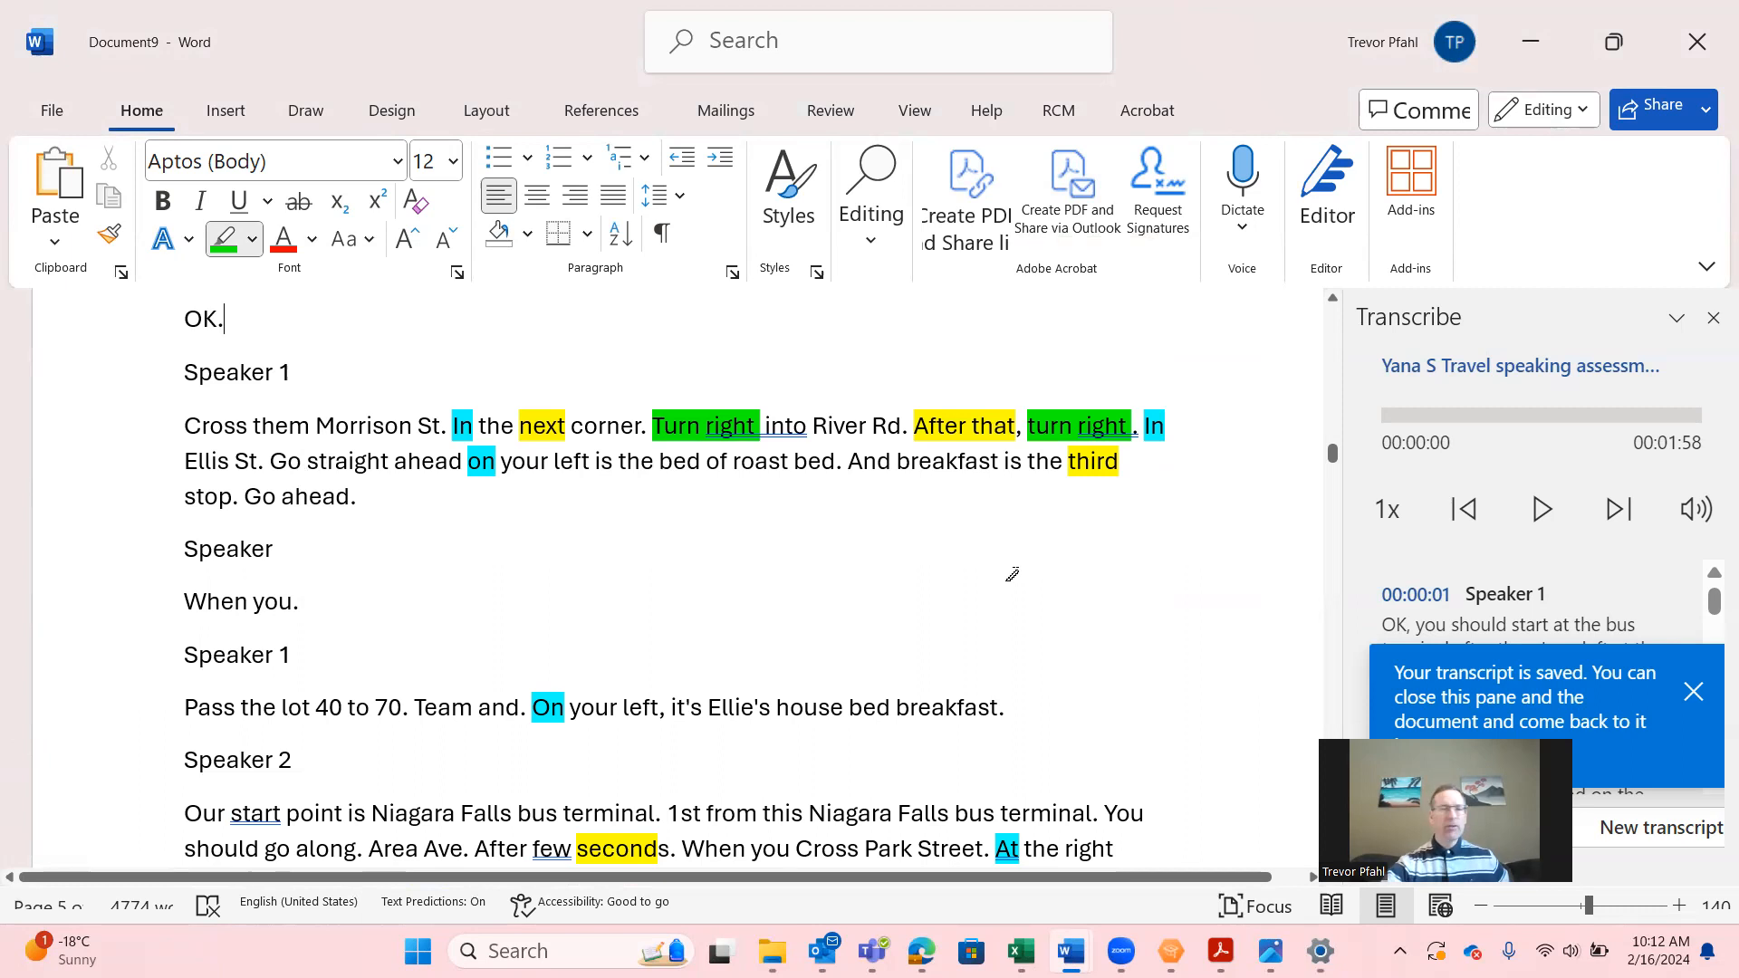
- Look over the yellow, turquoise and green highlights in the transcripts back towards the first page
scroll(1012, 574, up, 20)
scroll(1016, 574, up, 7)
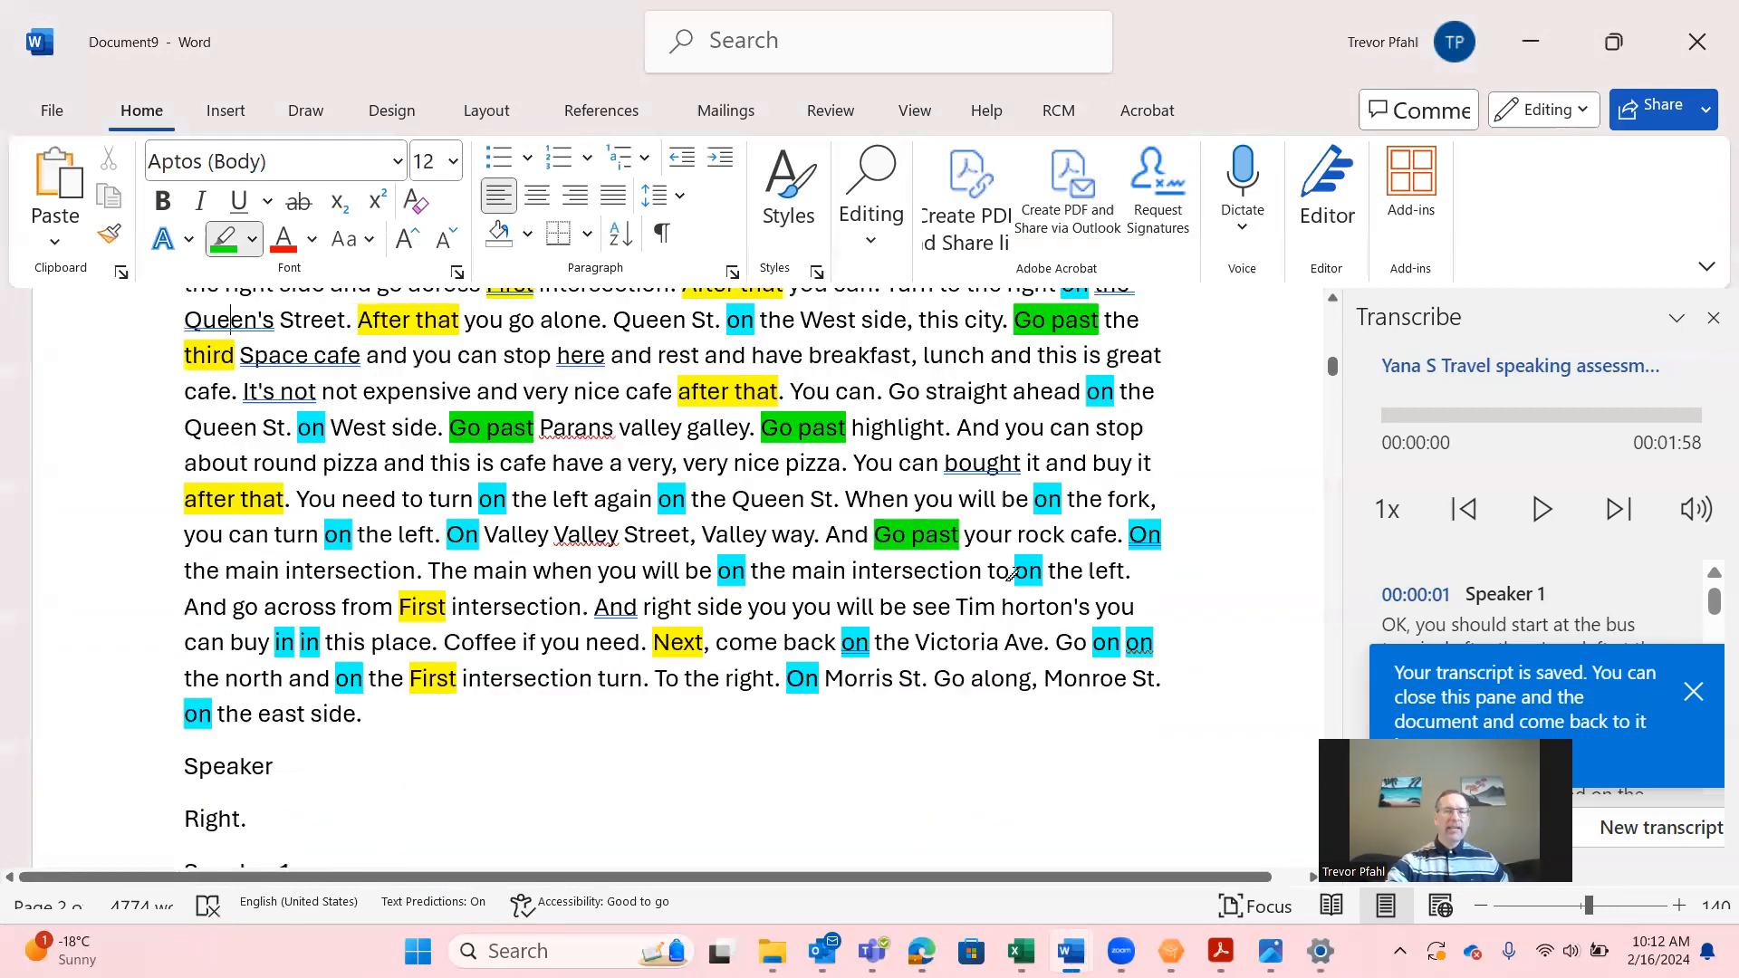
scroll(1012, 574, up, 5)
scroll(1011, 574, down, 5)
scroll(1012, 574, up, 12)
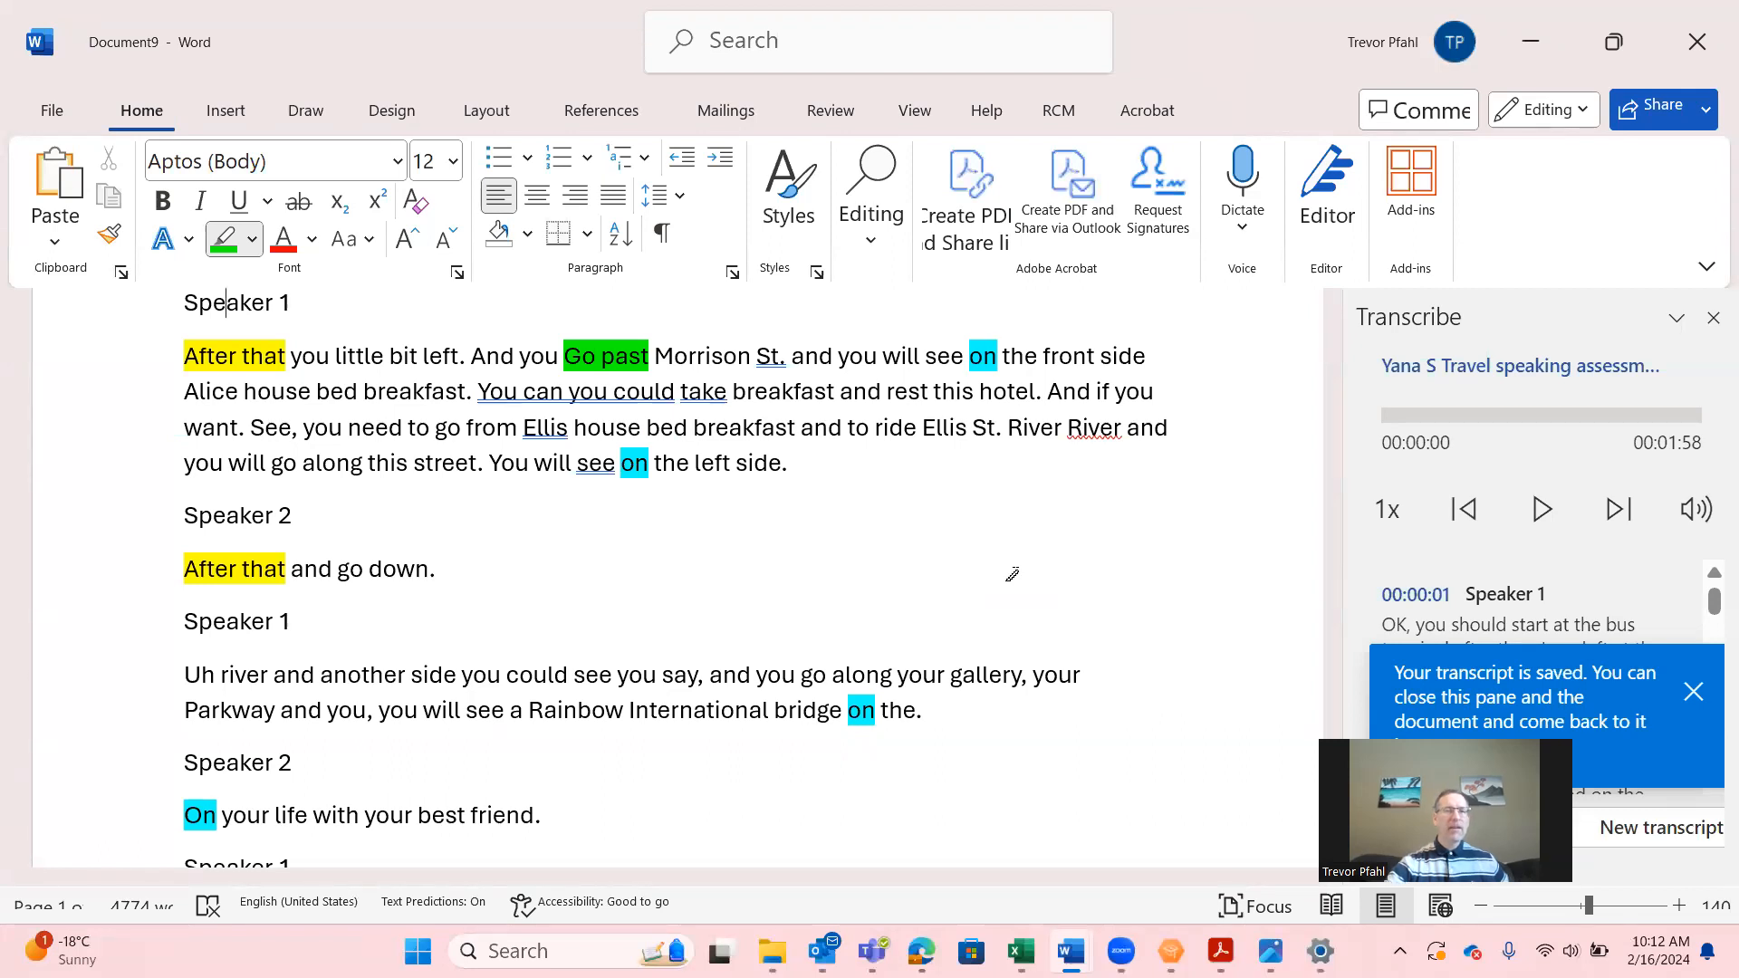
click(466, 344)
drag(466, 349, 391, 349)
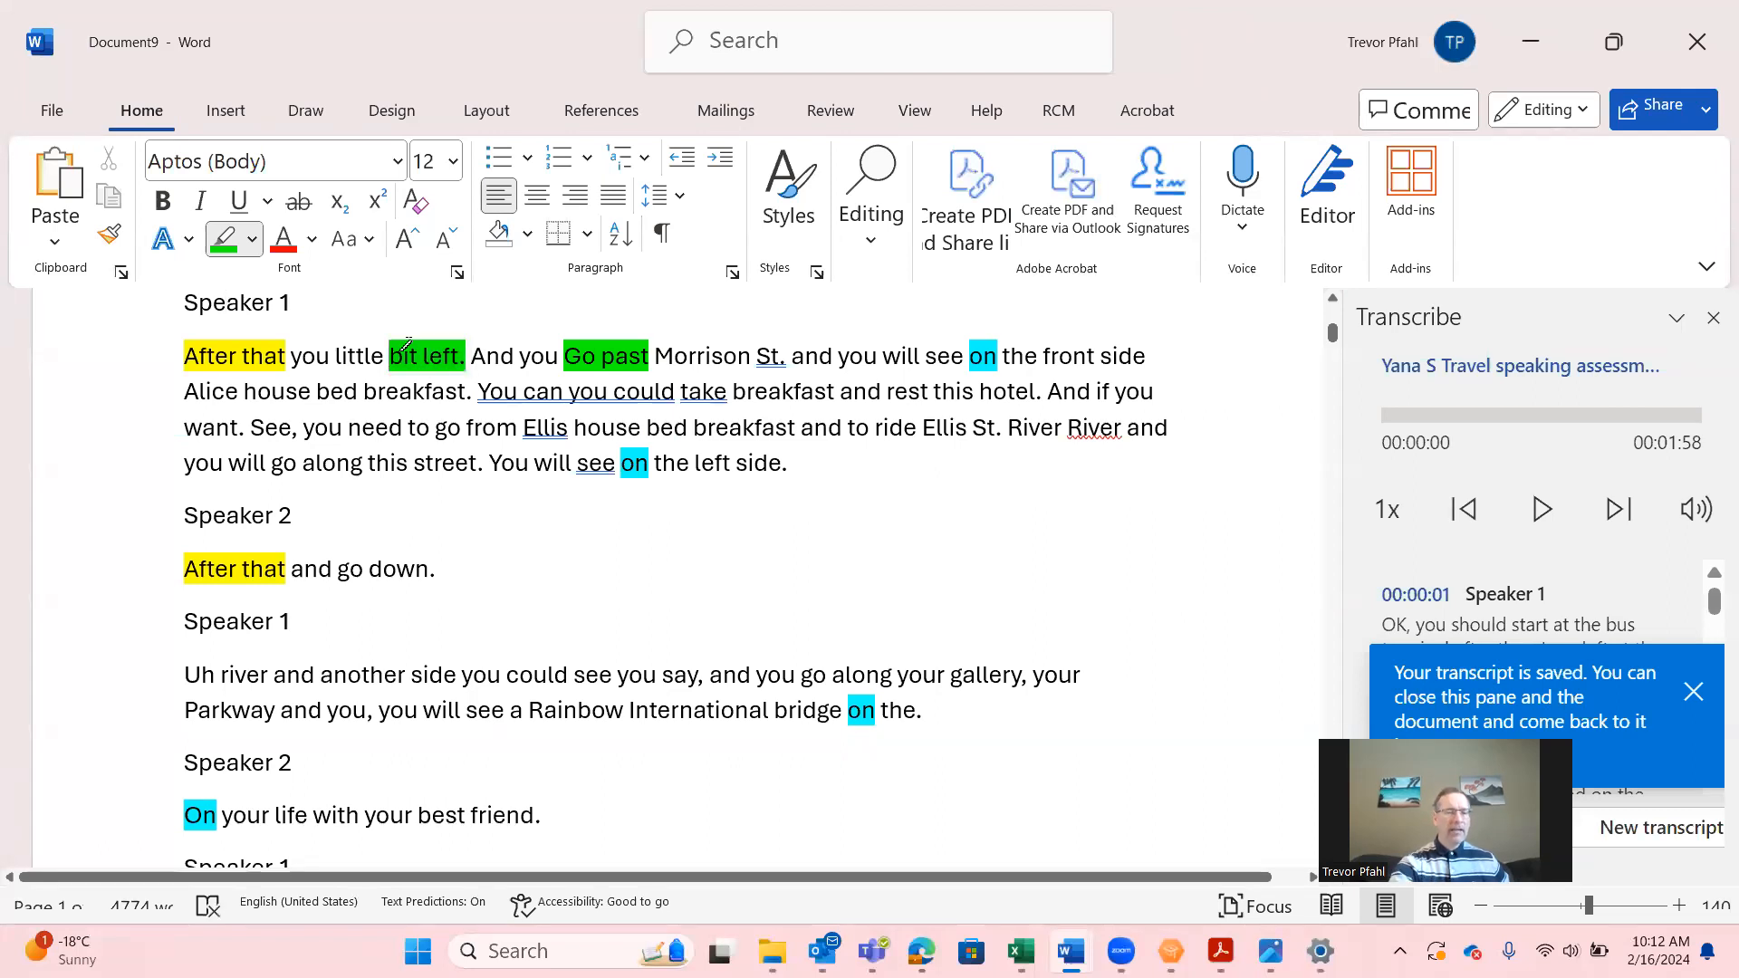
key(ctrl+z)
click(444, 395)
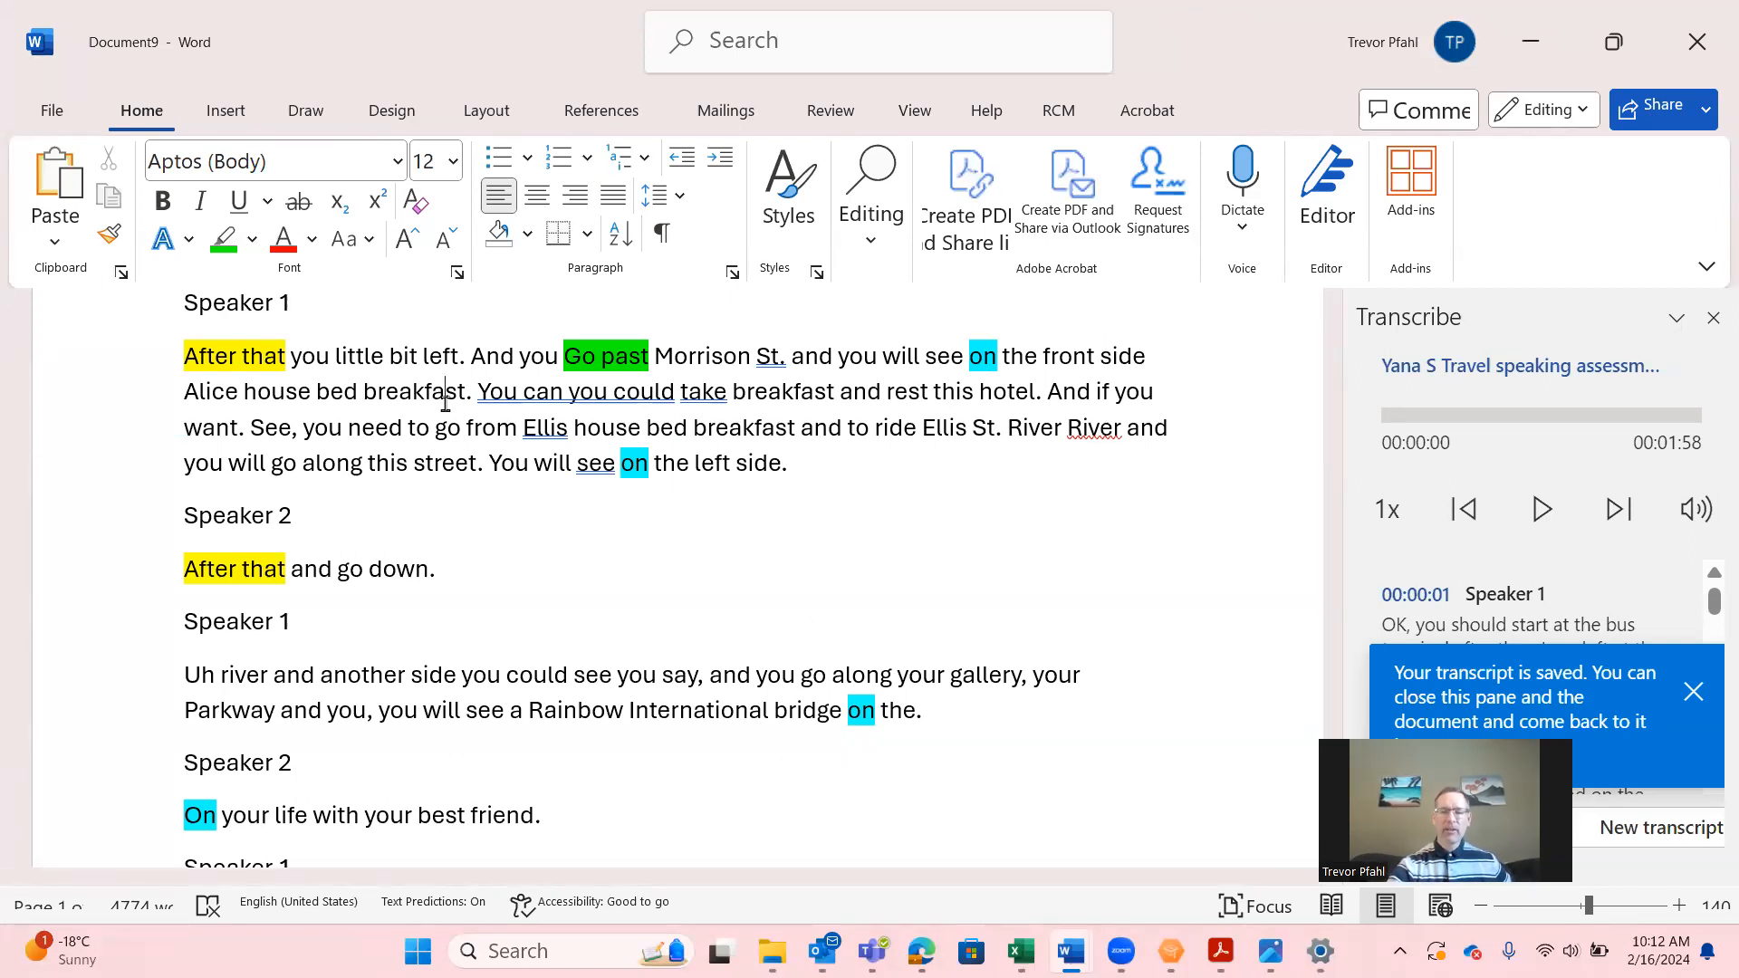
- Enlarge the view to 170% at the start of the first transcript and examine the "you go. From from" passage for transcription errors
scroll(445, 404, up, 5)
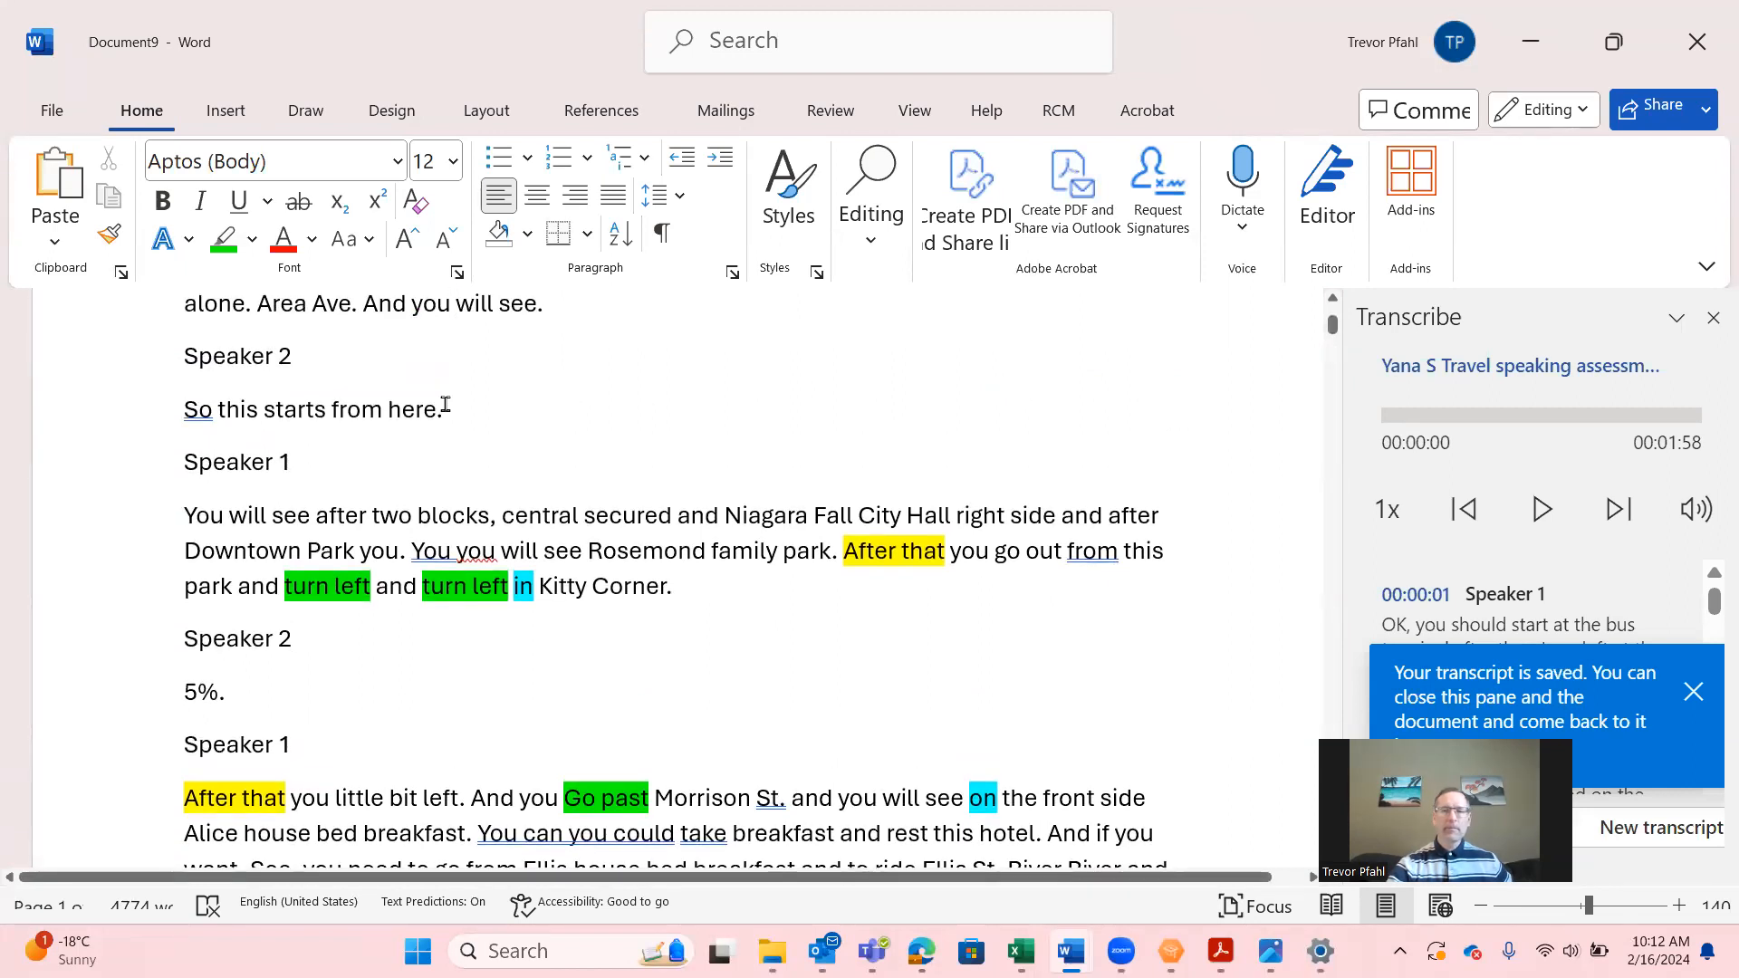
scroll(446, 404, up, 3)
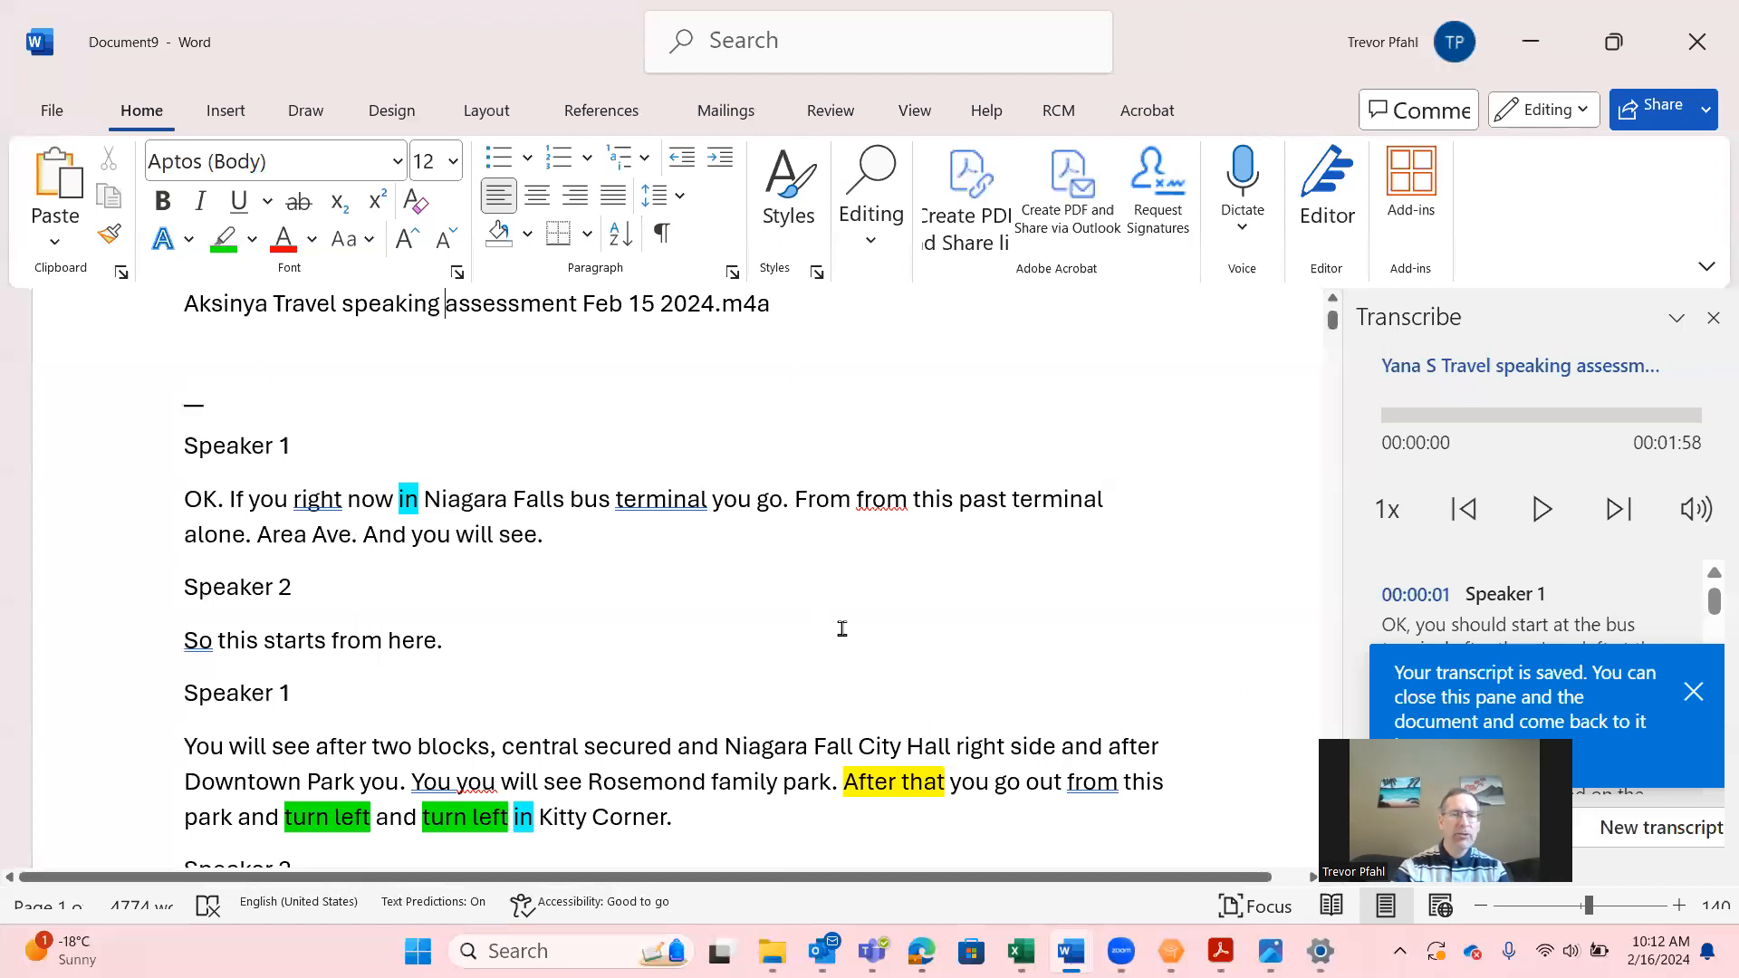
click(1680, 907)
click(1680, 907)
click(1680, 907)
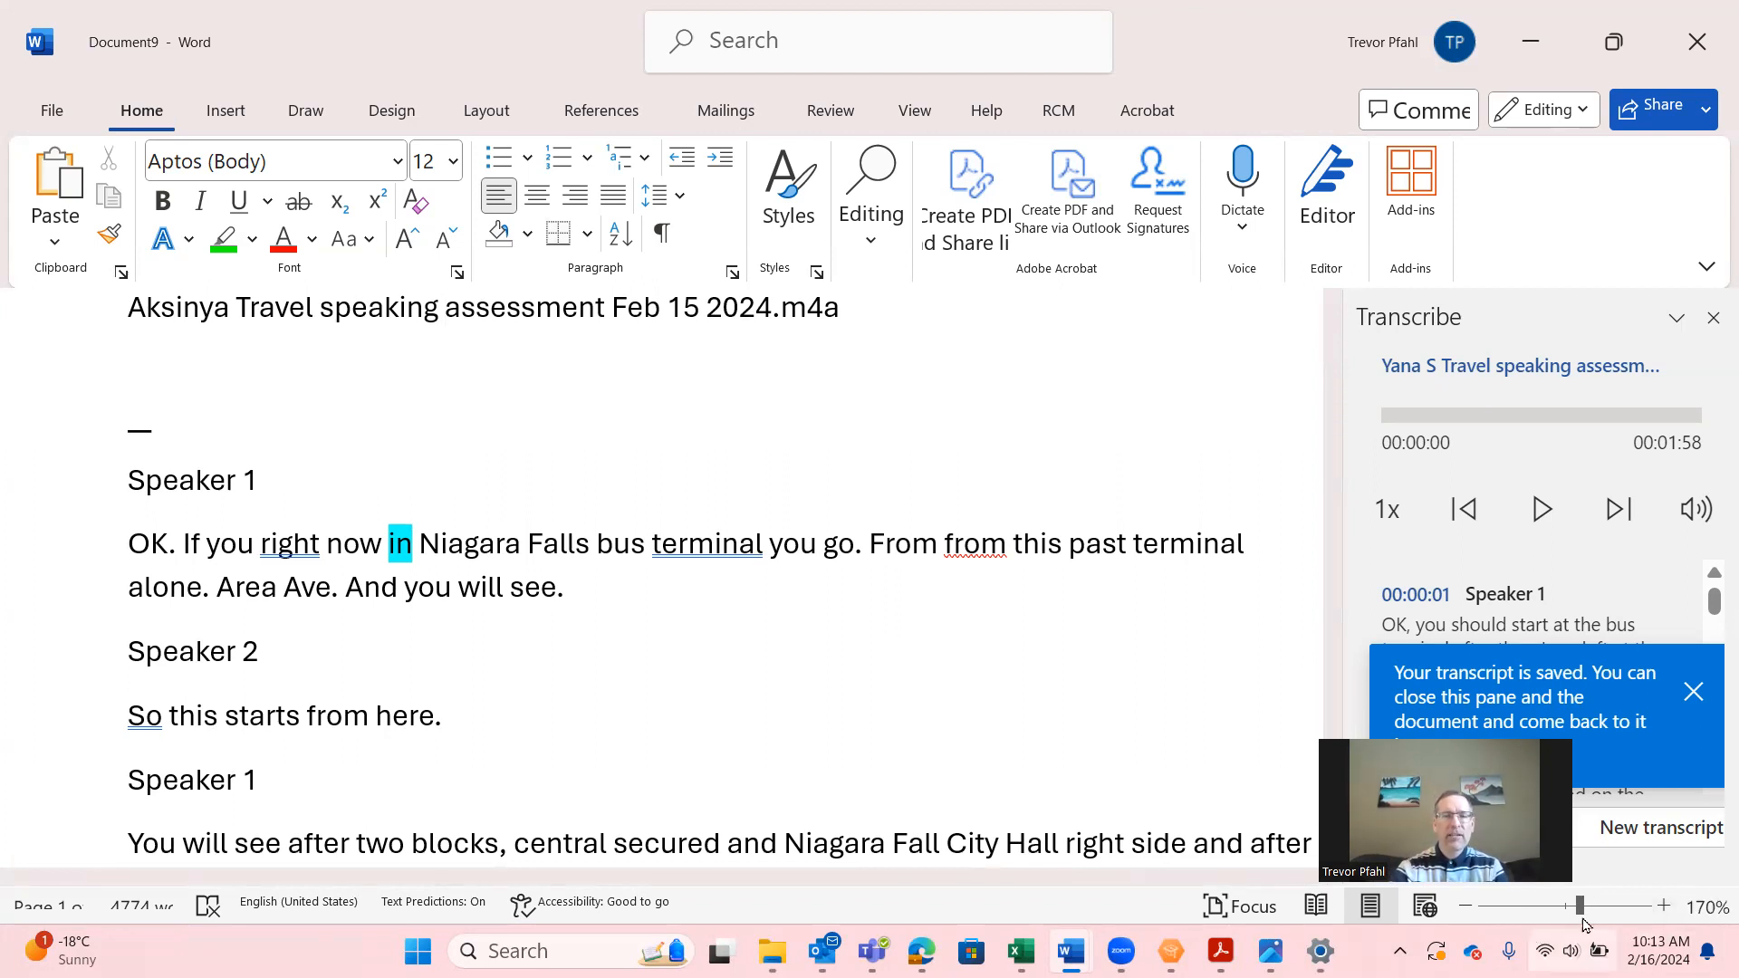
drag(796, 551, 1007, 550)
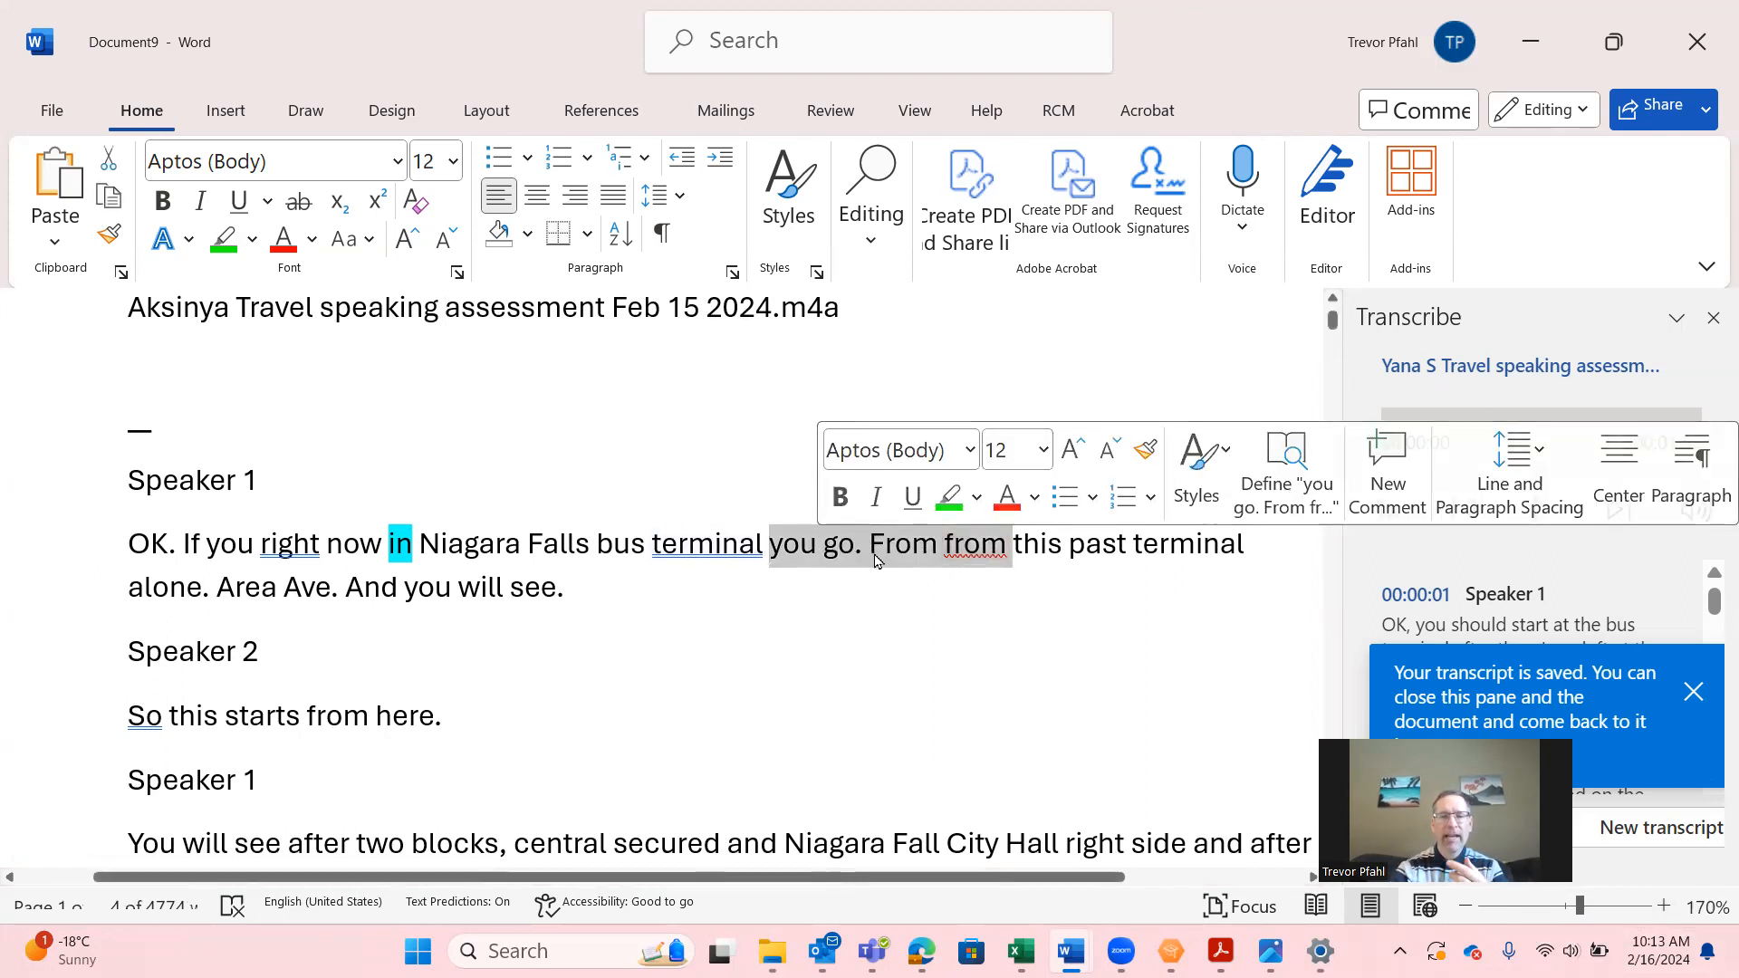
click(957, 623)
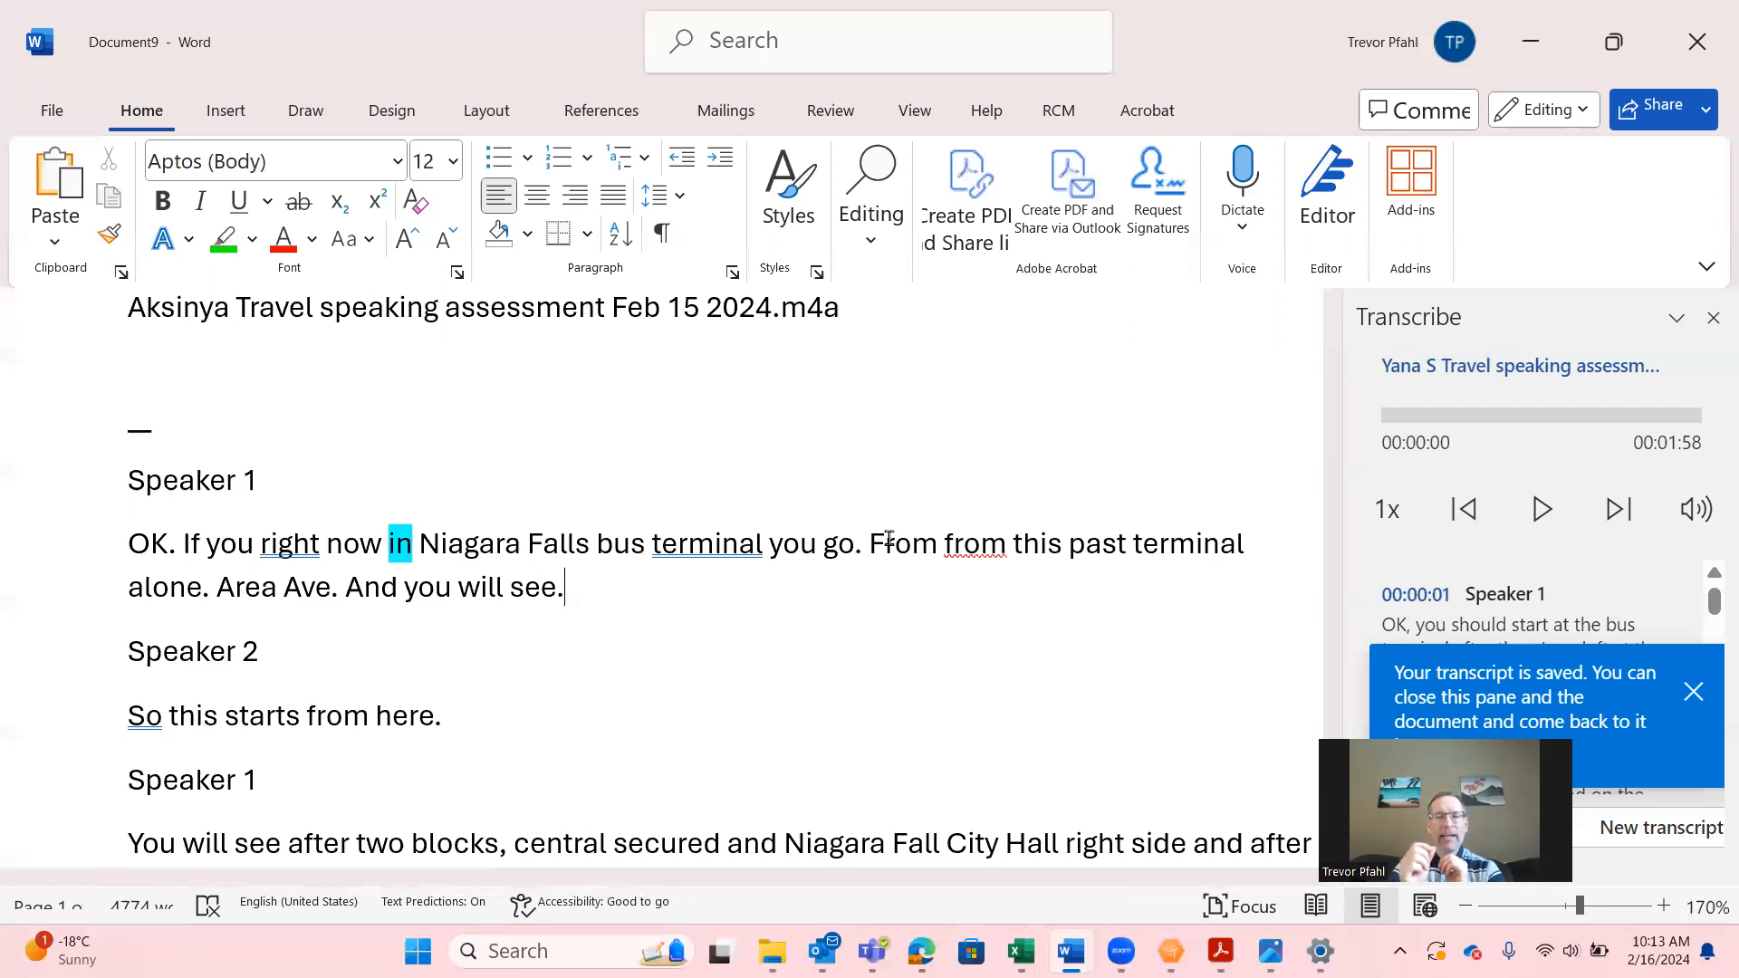
drag(889, 538, 837, 542)
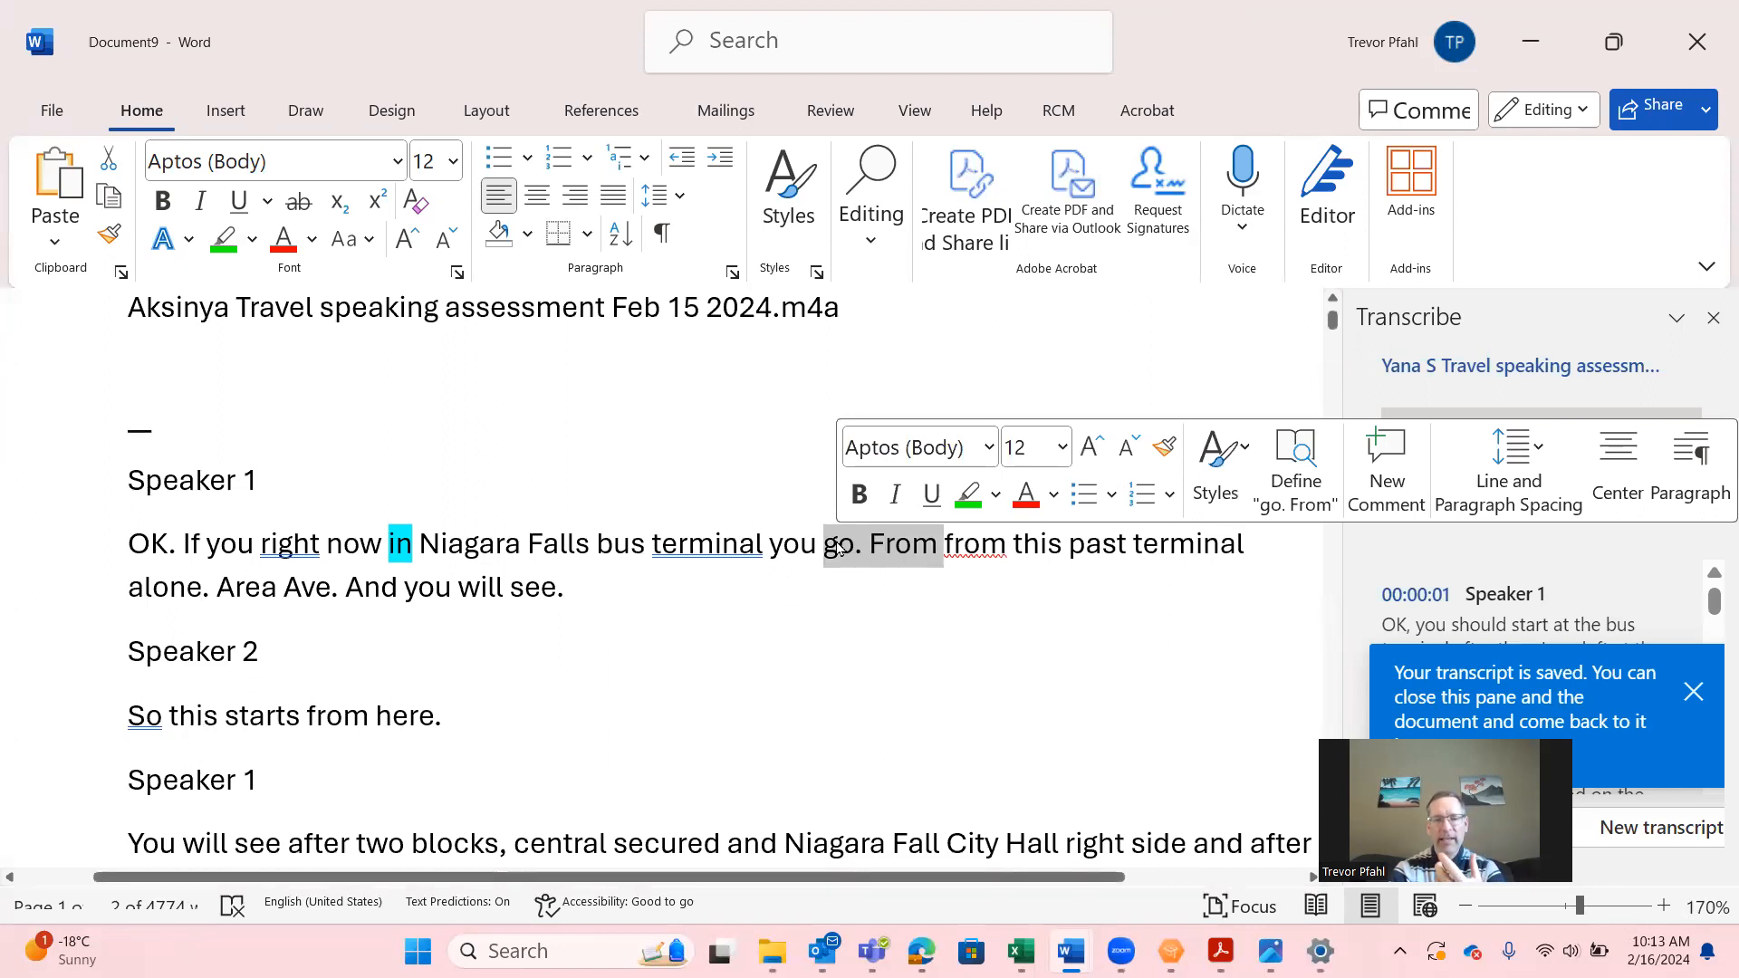
click(906, 580)
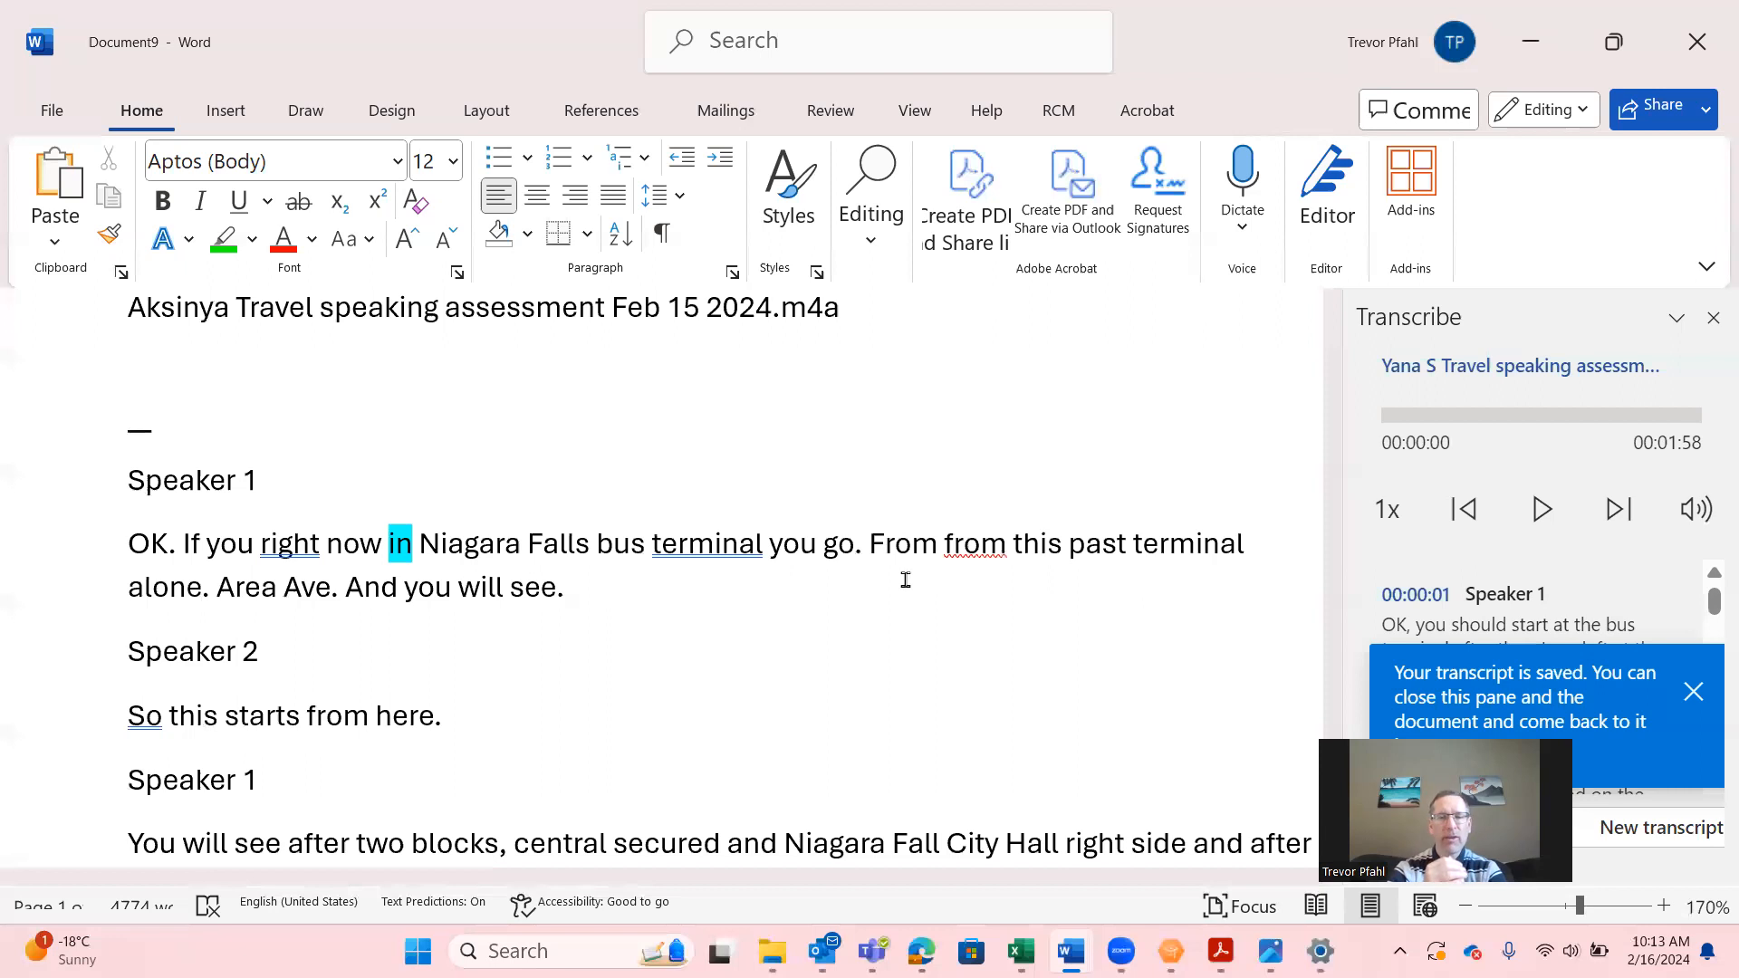
- Read through the rest of the first transcript to see which sequencing words, prepositions and direction phrases are highlighted
key(Down)
scroll(905, 580, down, 1)
key(Down)
key(Down)
key(Down)
key(Down)
key(Down)
key(Down)
key(Down)
key(Down)
key(Down)
key(Down)
key(Down)
key(Down)
key(Down)
key(Down)
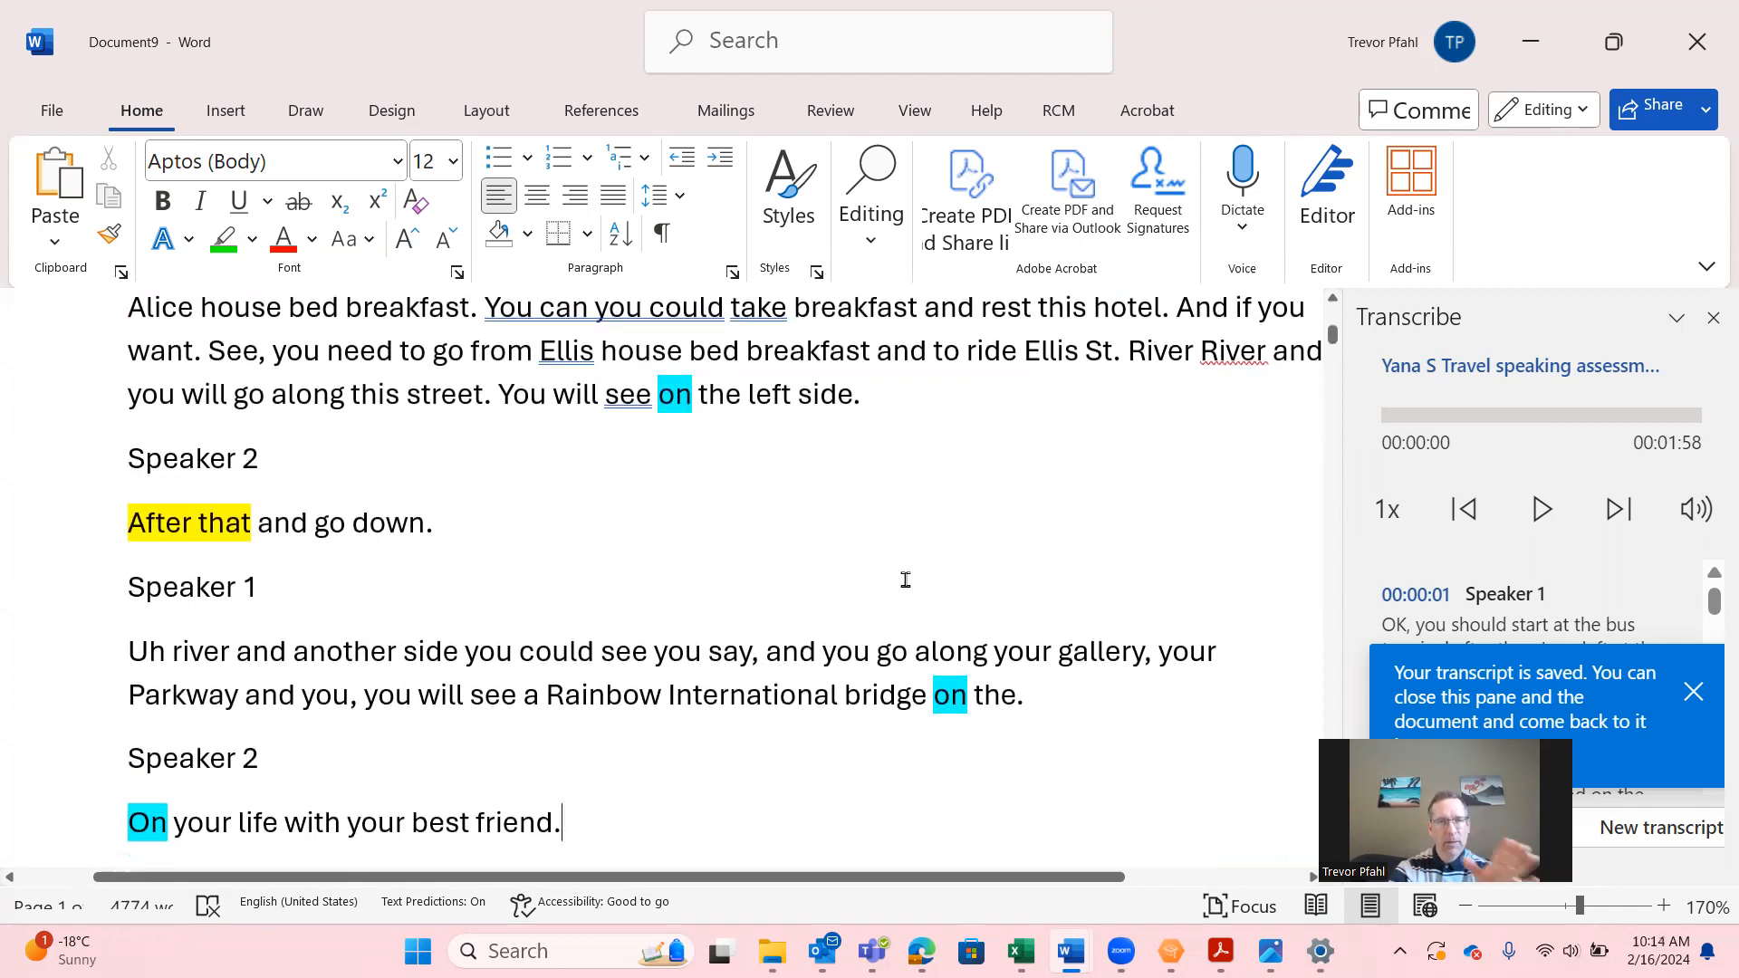
key(Down)
key(Down)
key(Down)
key(Down)
key(Down)
key(Down)
key(Down)
key(Down)
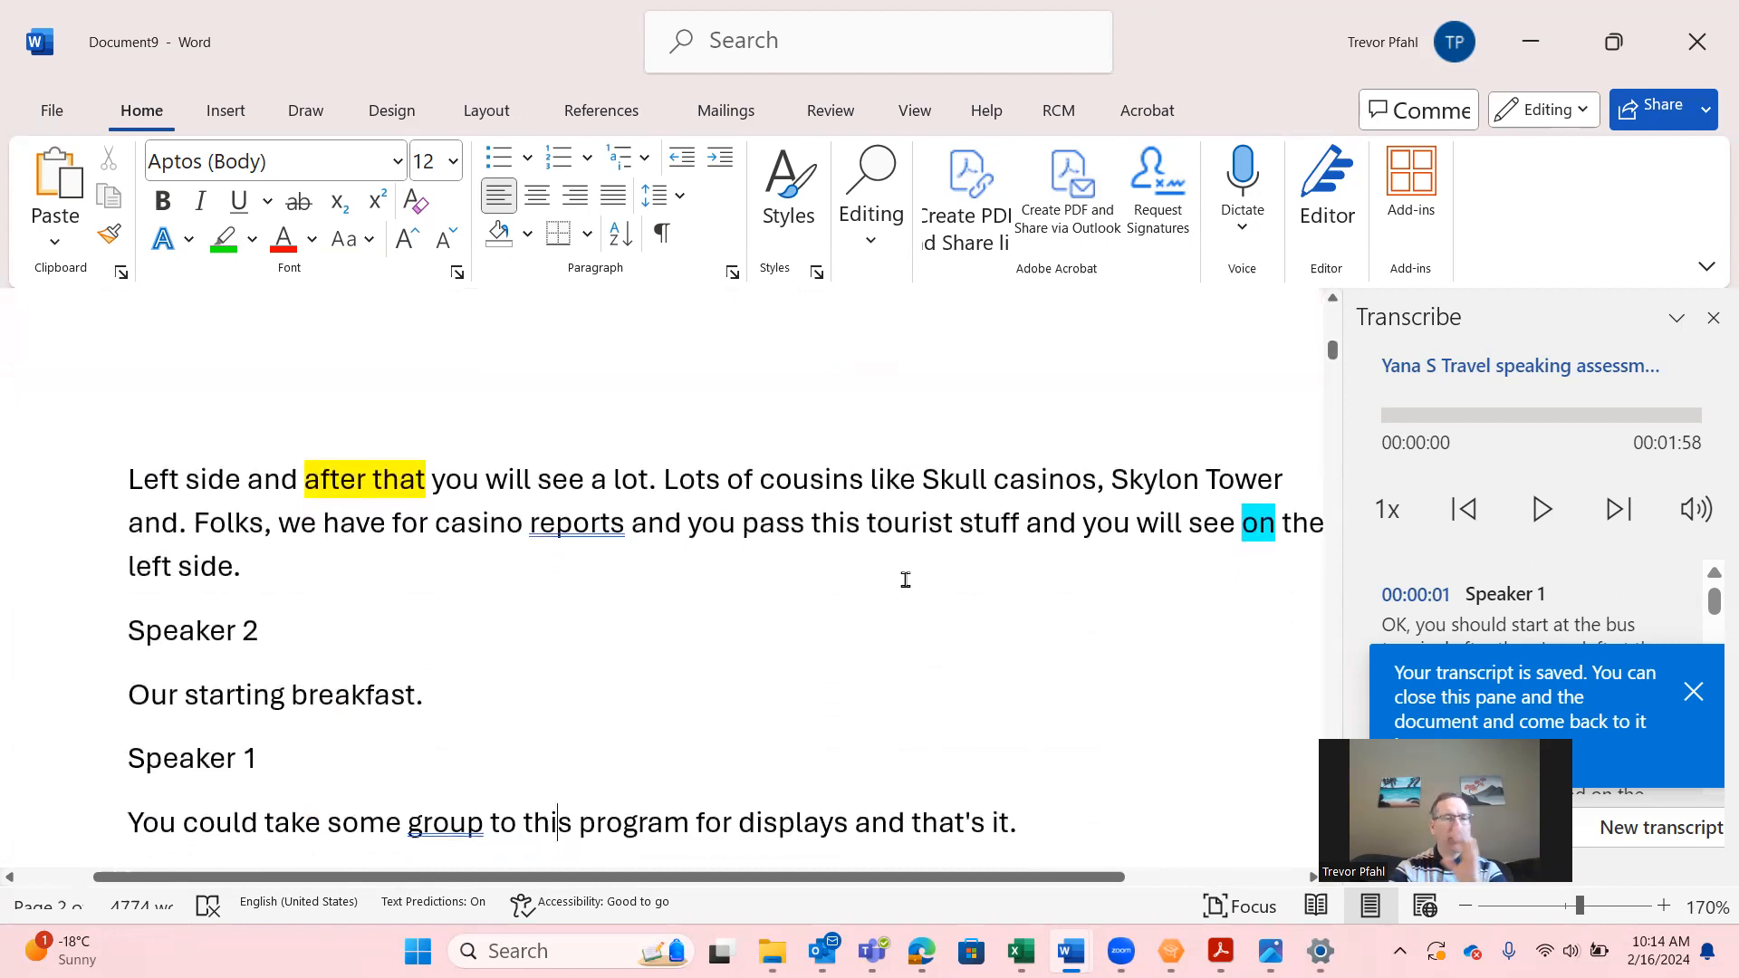
- Examine the second student's transcript for its use of highlighted sequencing words, prepositions and direction phrases
key(Down)
key(Down)
key(Down)
key(Down)
key(Down)
key(Down)
key(Down)
key(Down)
key(Down)
key(Down)
key(Down)
key(Down)
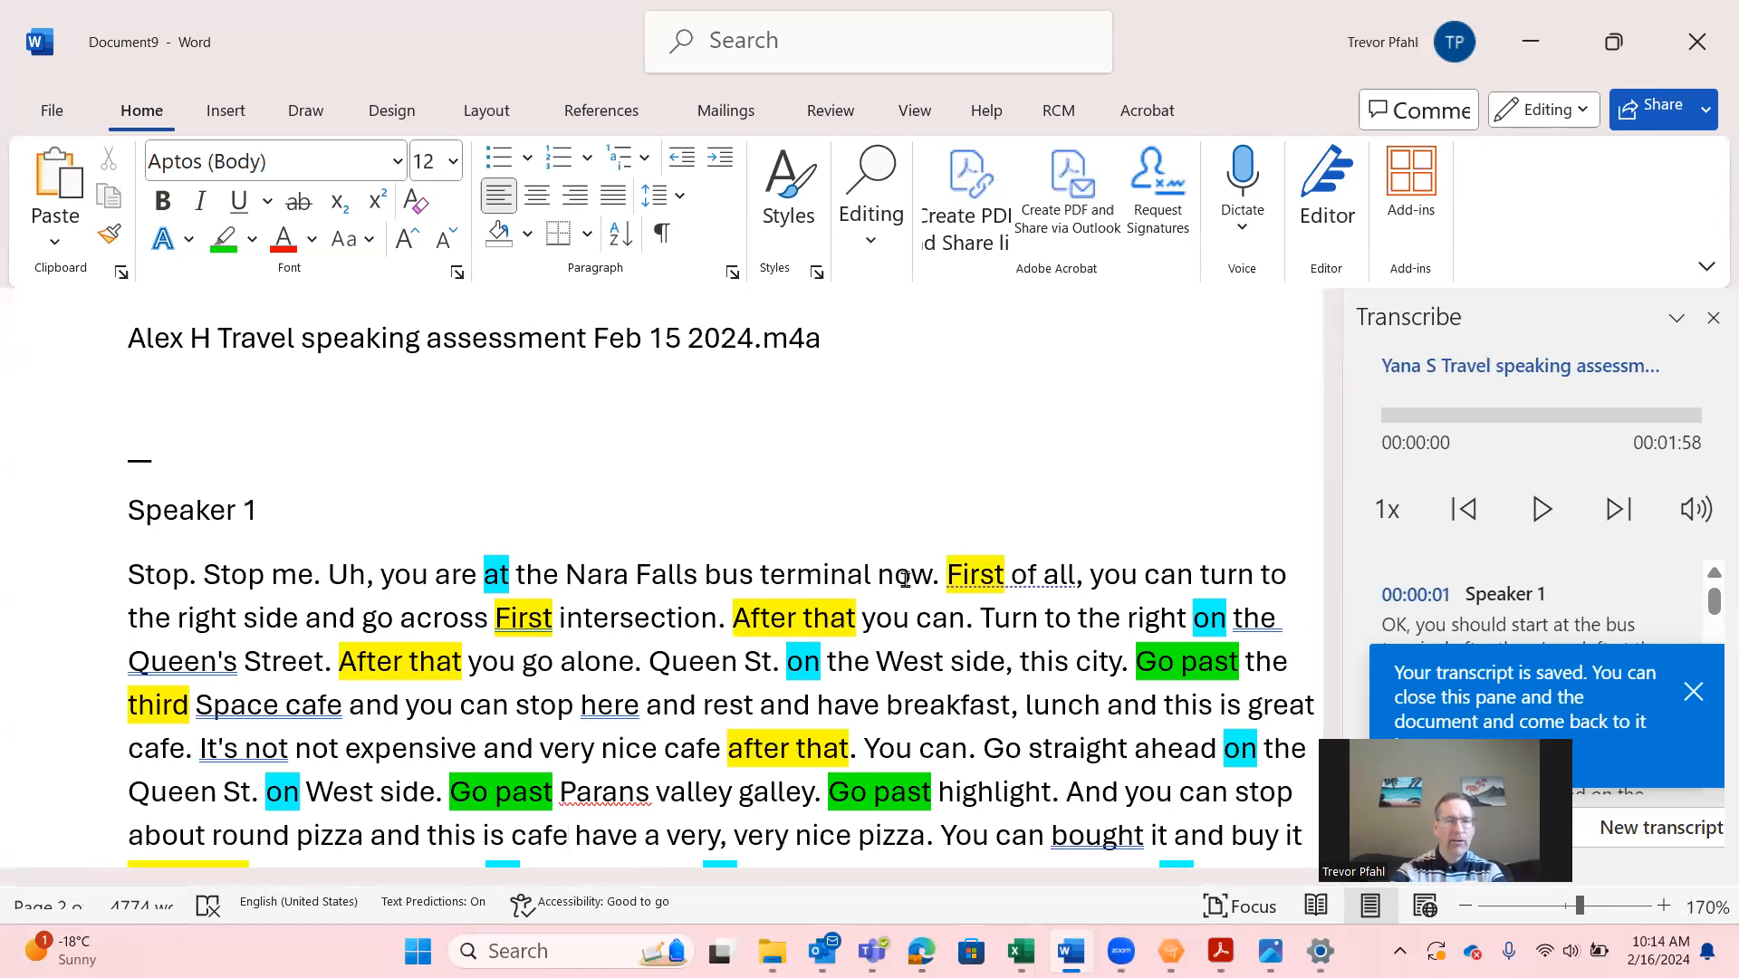
scroll(904, 580, down, 4)
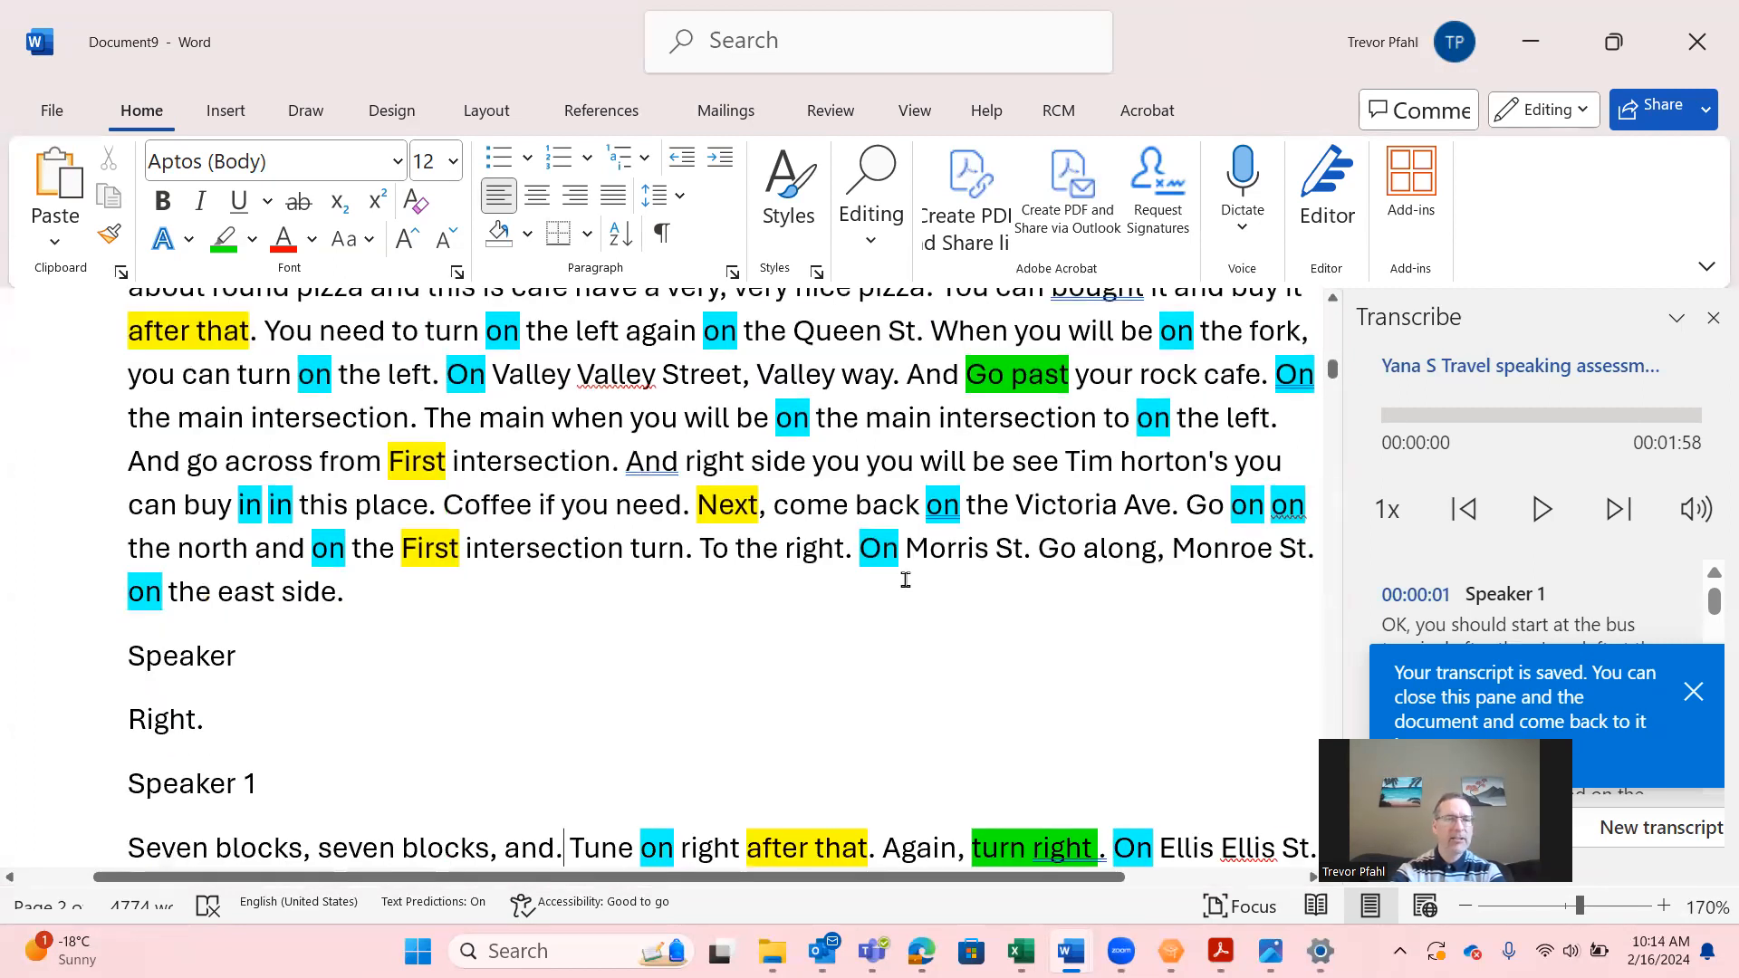
- Review the highlights in the third and fourth pages' transcripts, including the one starting "So we start from Niagara Falls"
key(Page_Down)
key(Page_Down)
key(Page_Down)
key(Page_Down)
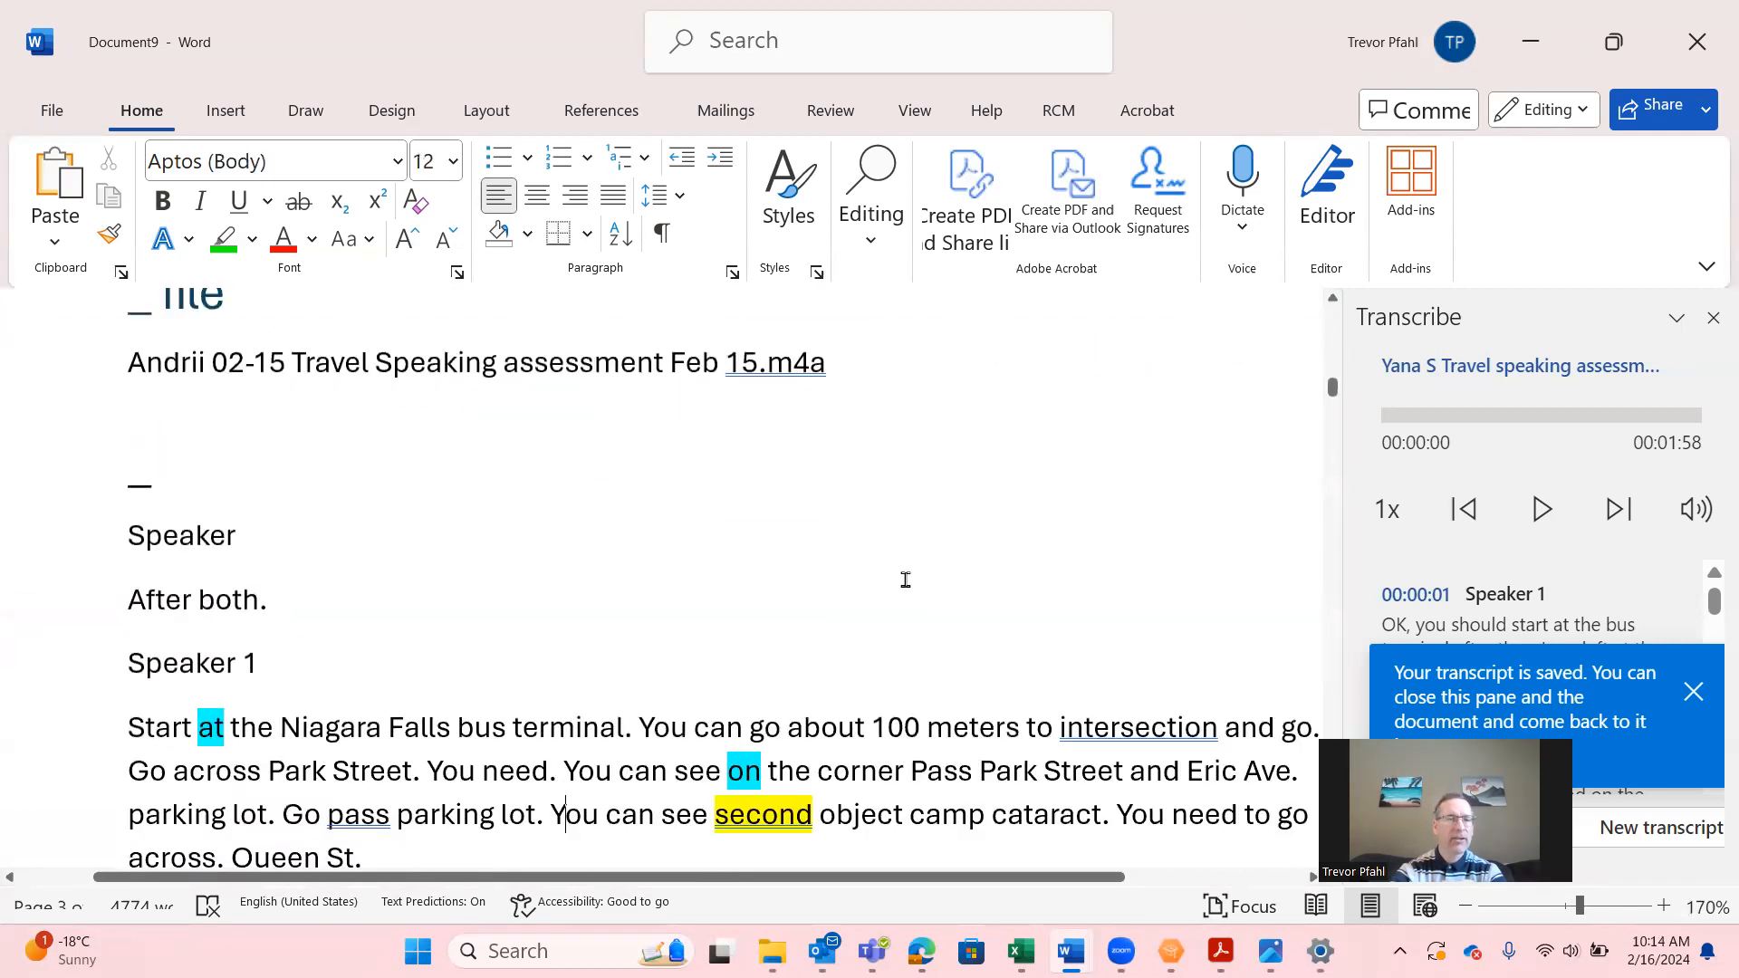
key(Page_Down)
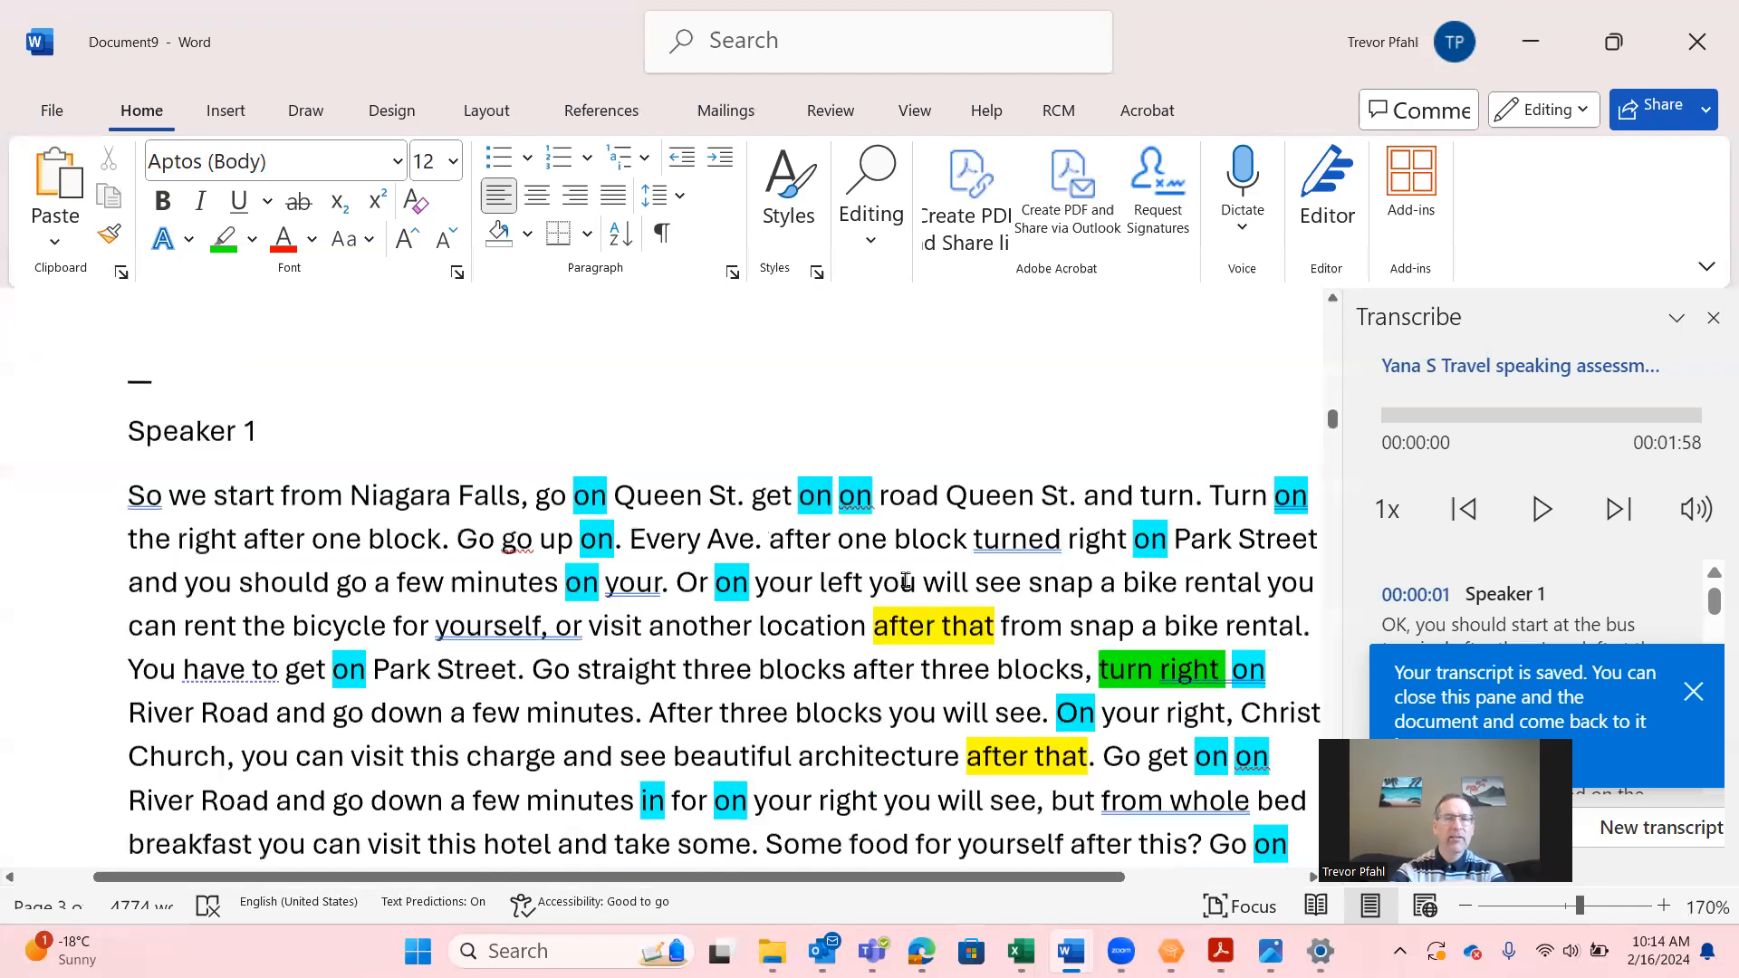
key(Up)
key(Up)
key(Up)
key(Up)
key(Up)
key(Up)
key(Up)
key(Up)
key(Up)
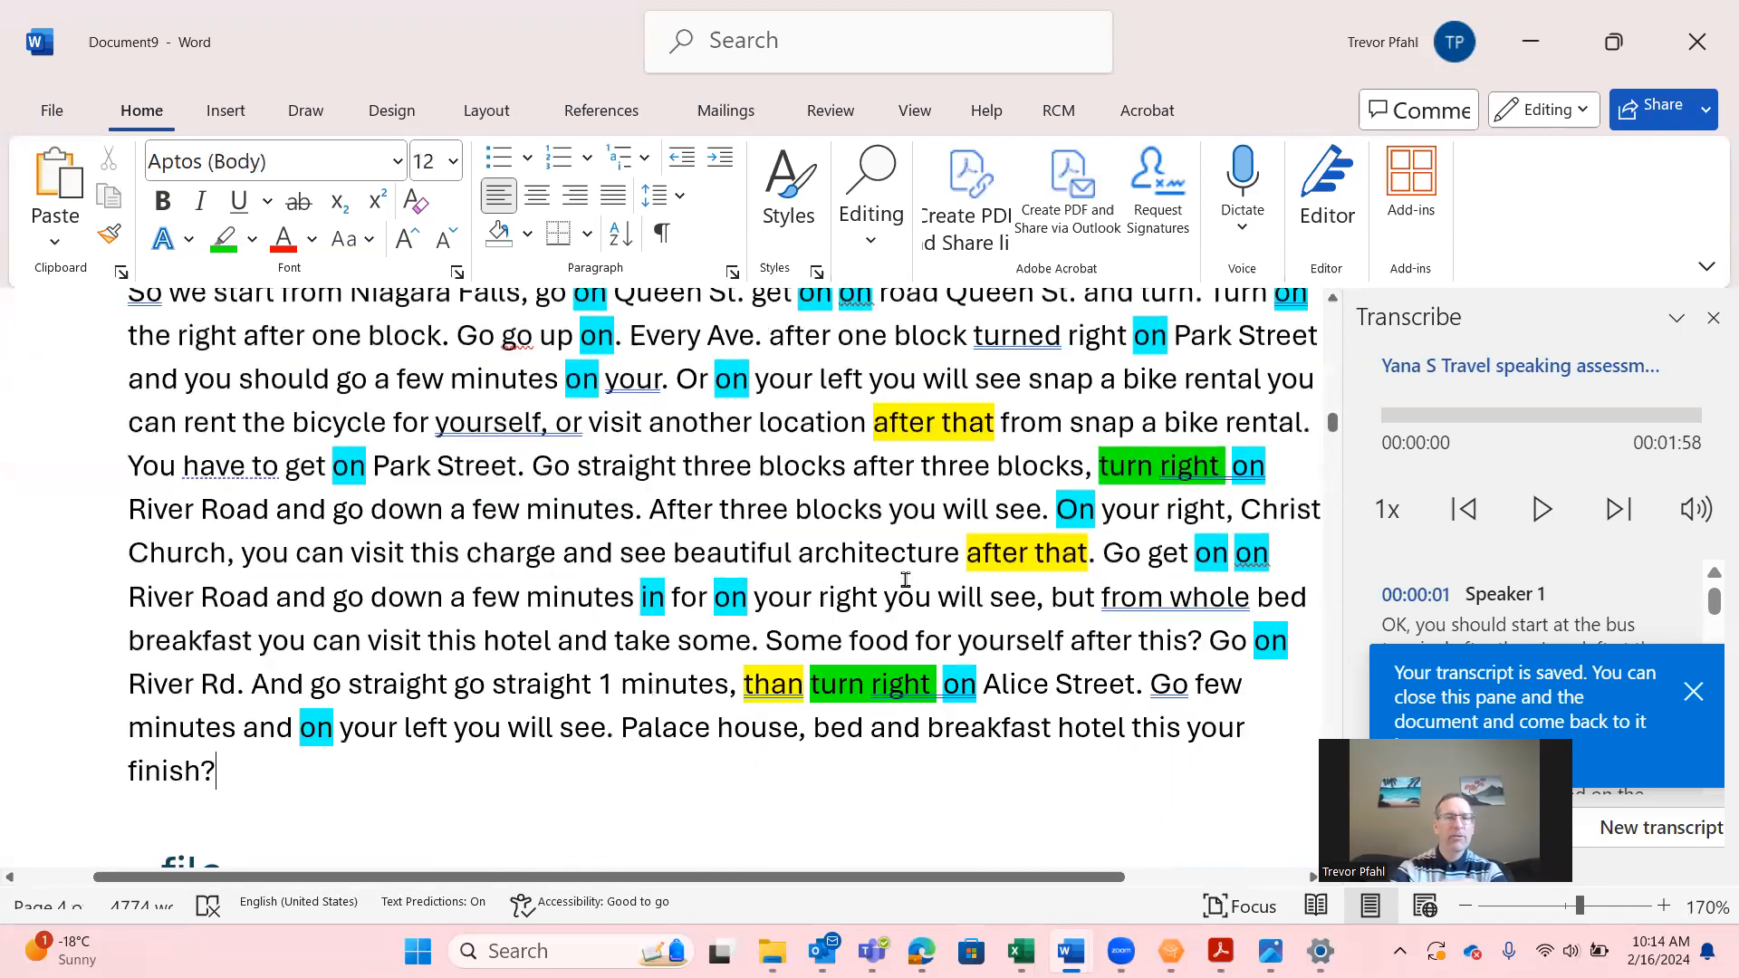
key(Up)
key(Up)
key(Up)
key(Up)
key(Up)
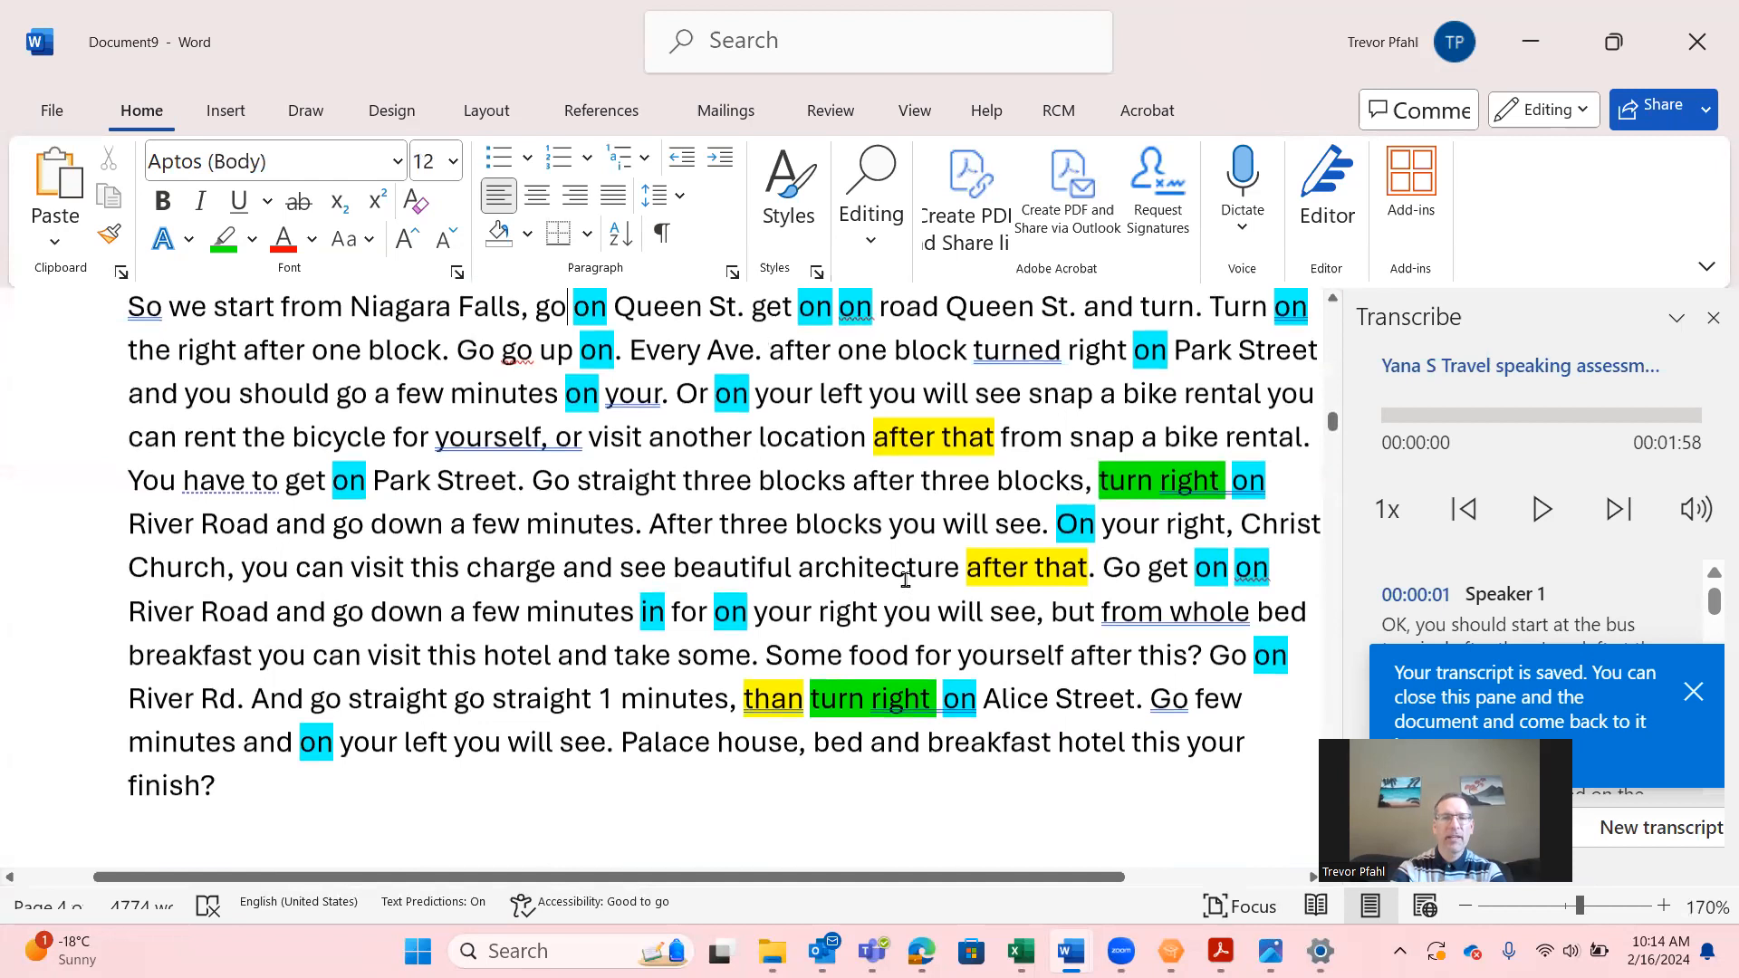
- Page through the remaining transcripts up to page 6 to compare how the students use the highlighted language
key(Page_Down)
key(Page_Down)
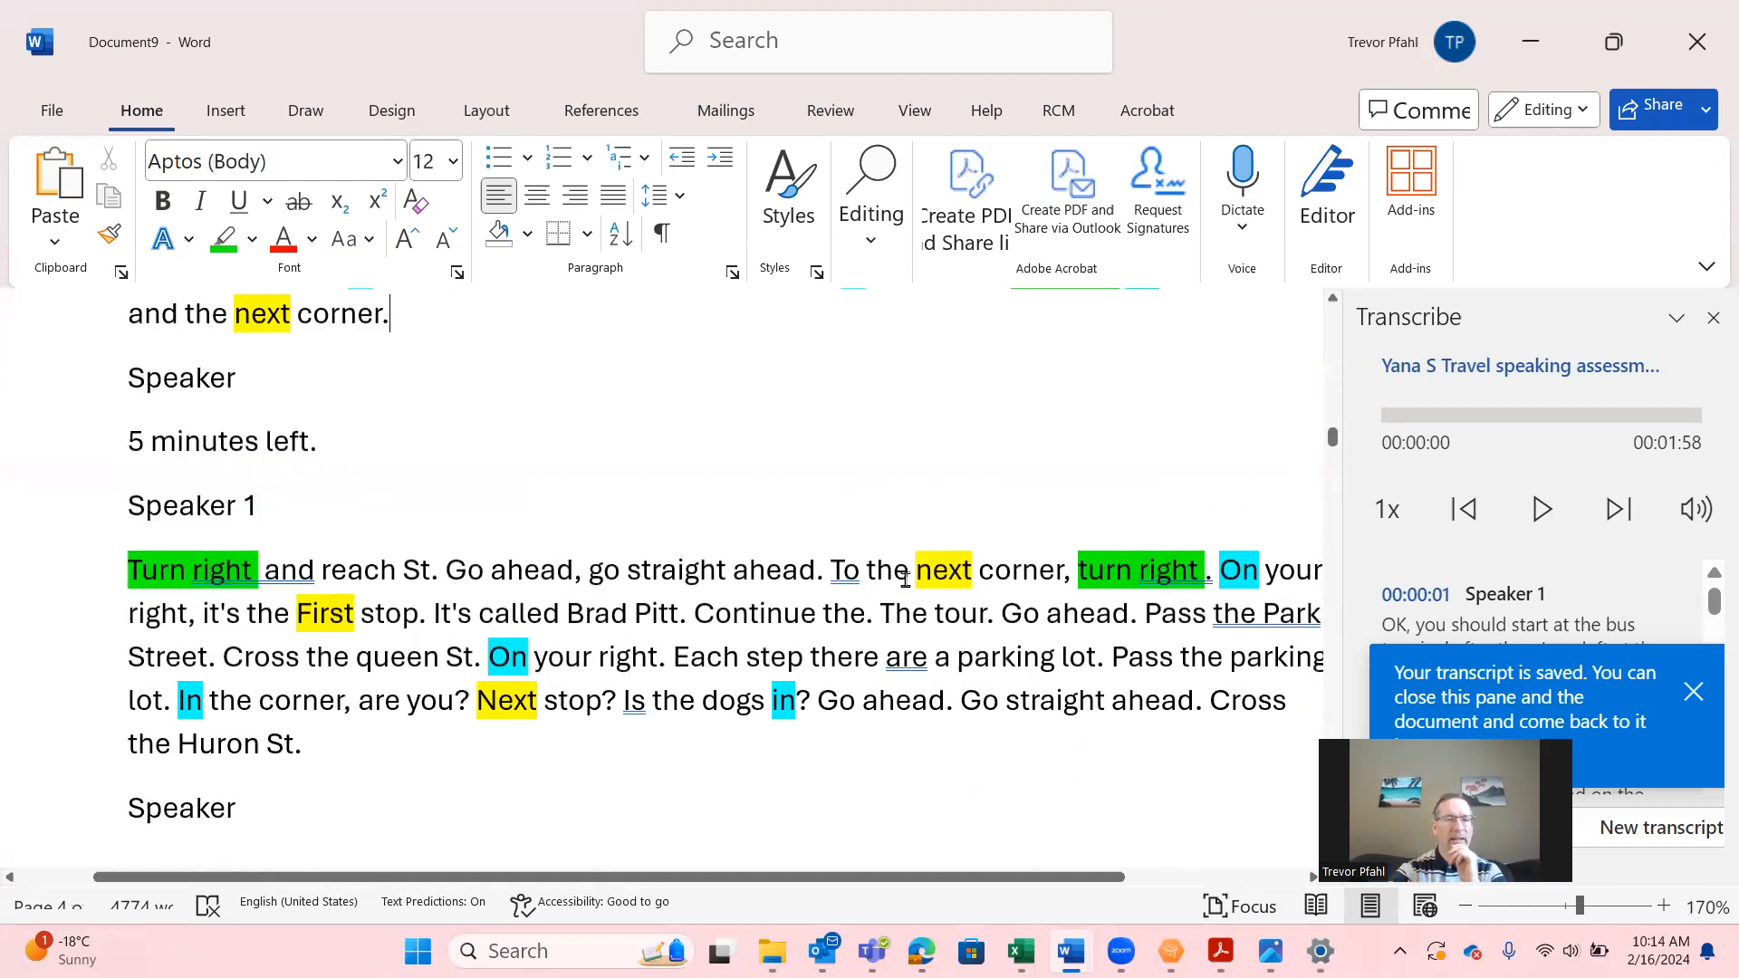
key(Page_Down)
key(Page_Down)
key(Page_Down)
key(Page_Down)
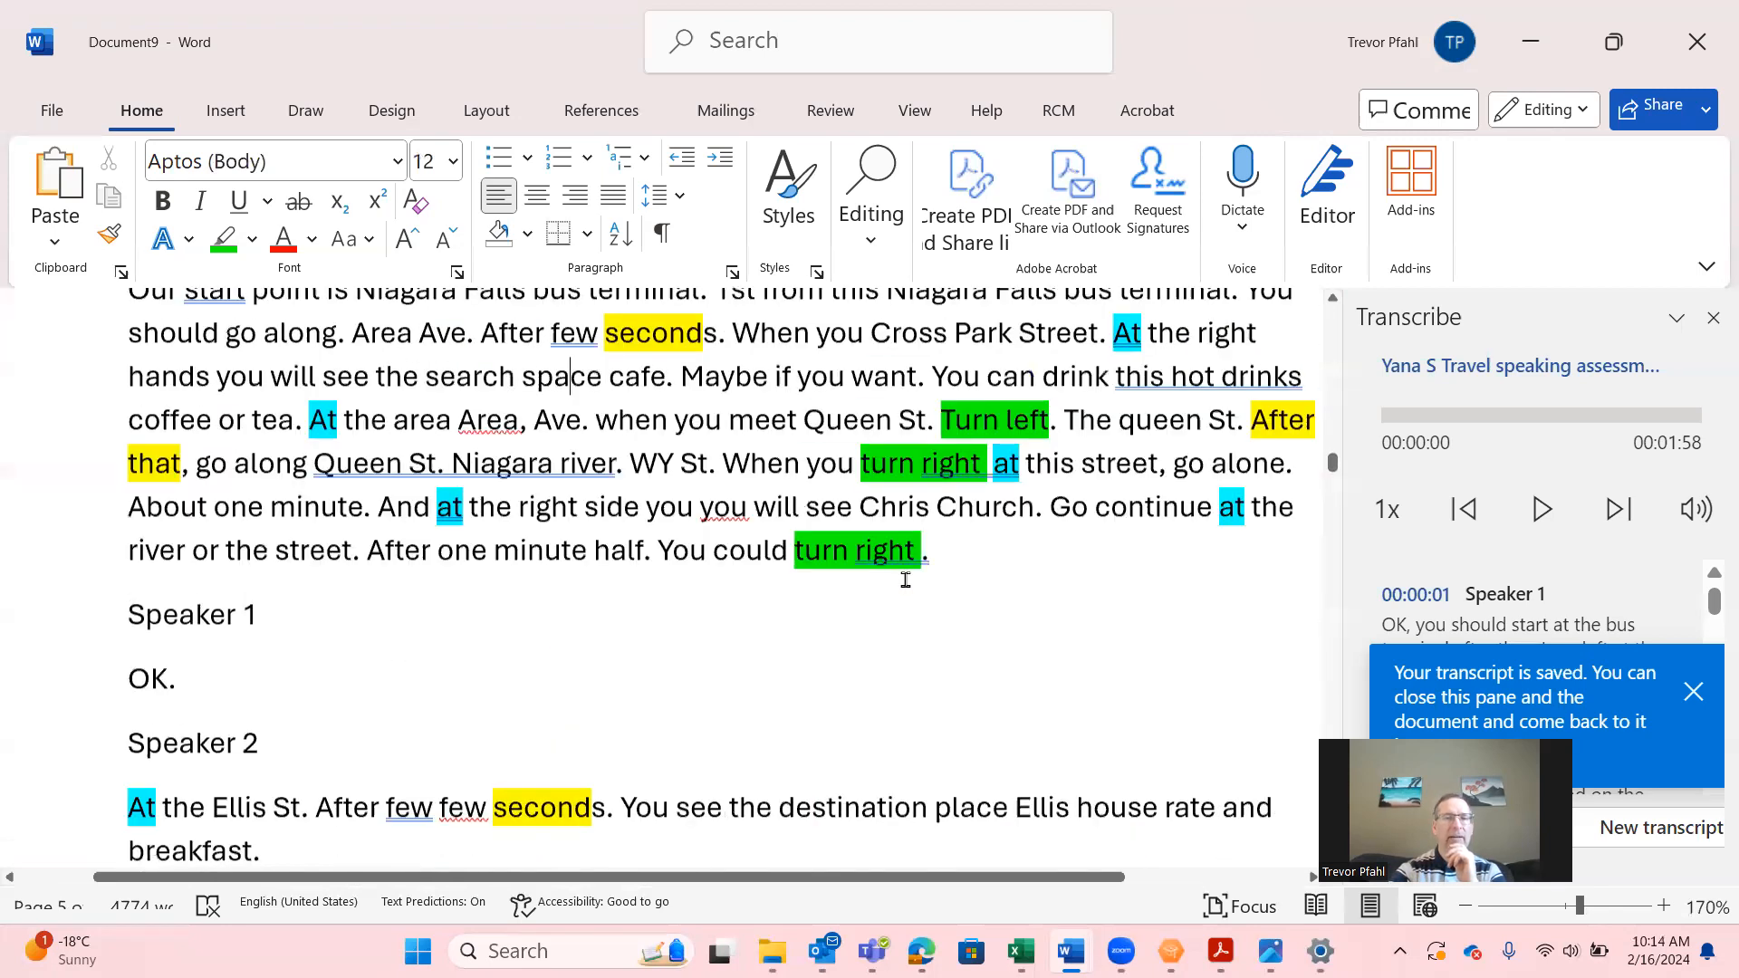
key(Page_Down)
key(Page_Down)
key(Page_Down)
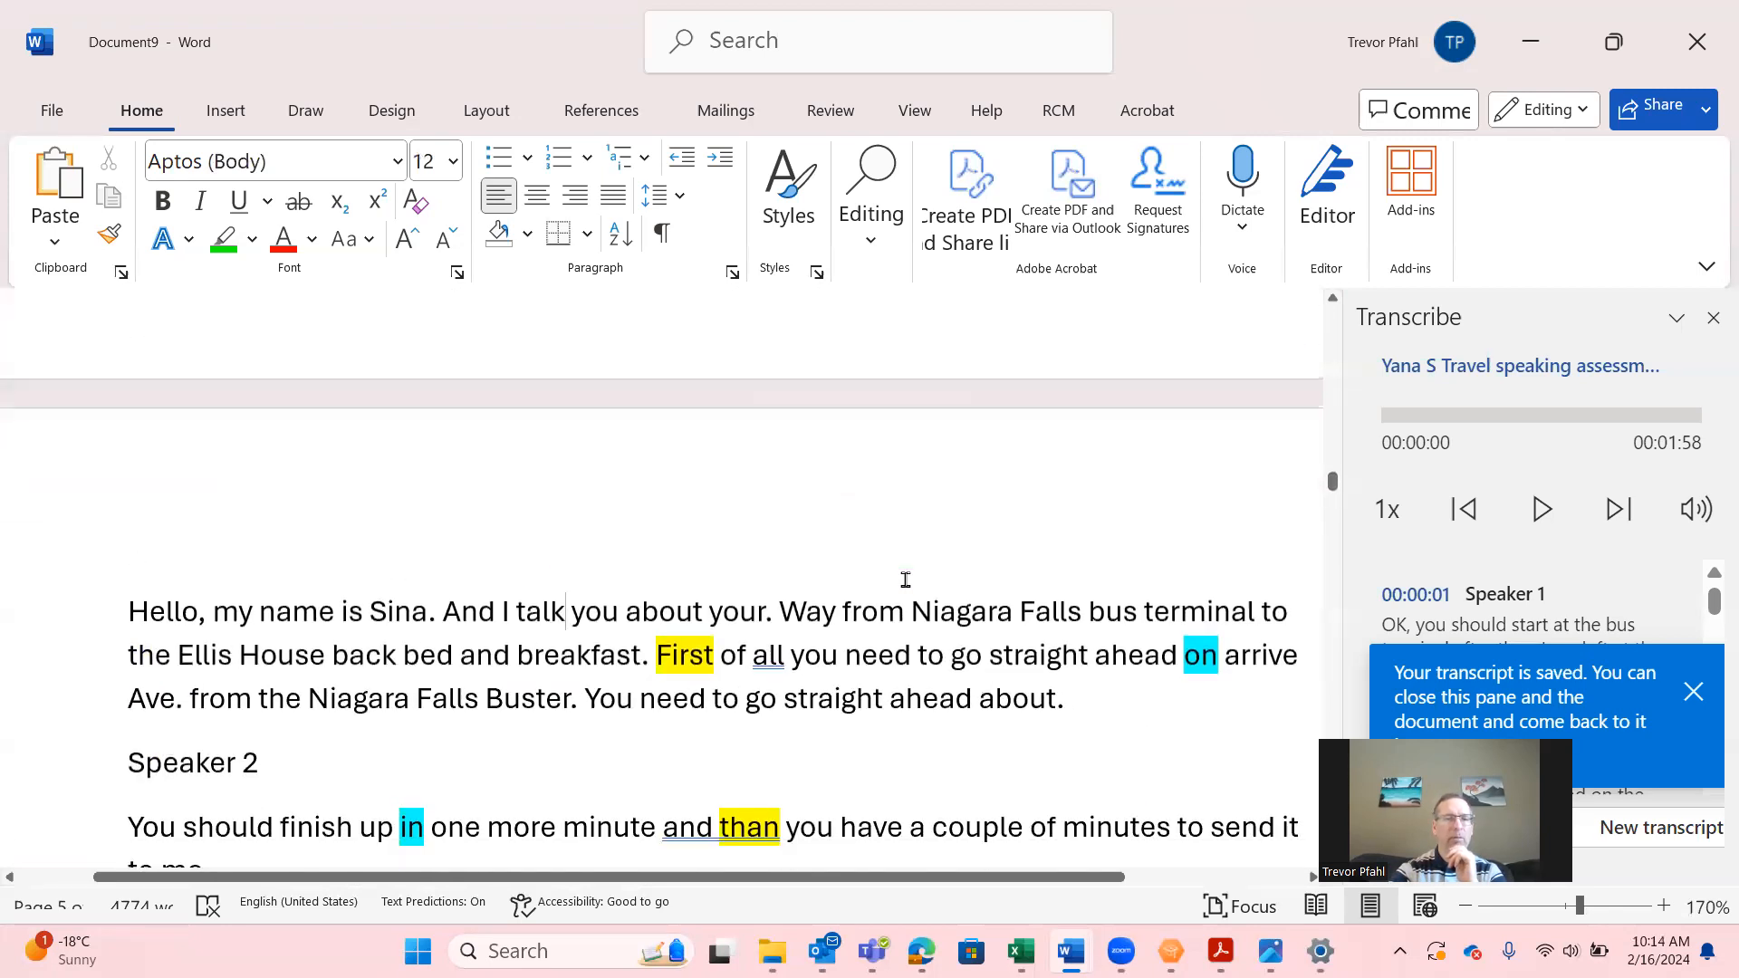
key(Page_Down)
key(Page_Down)
key(Page_Down)
key(Page_Down)
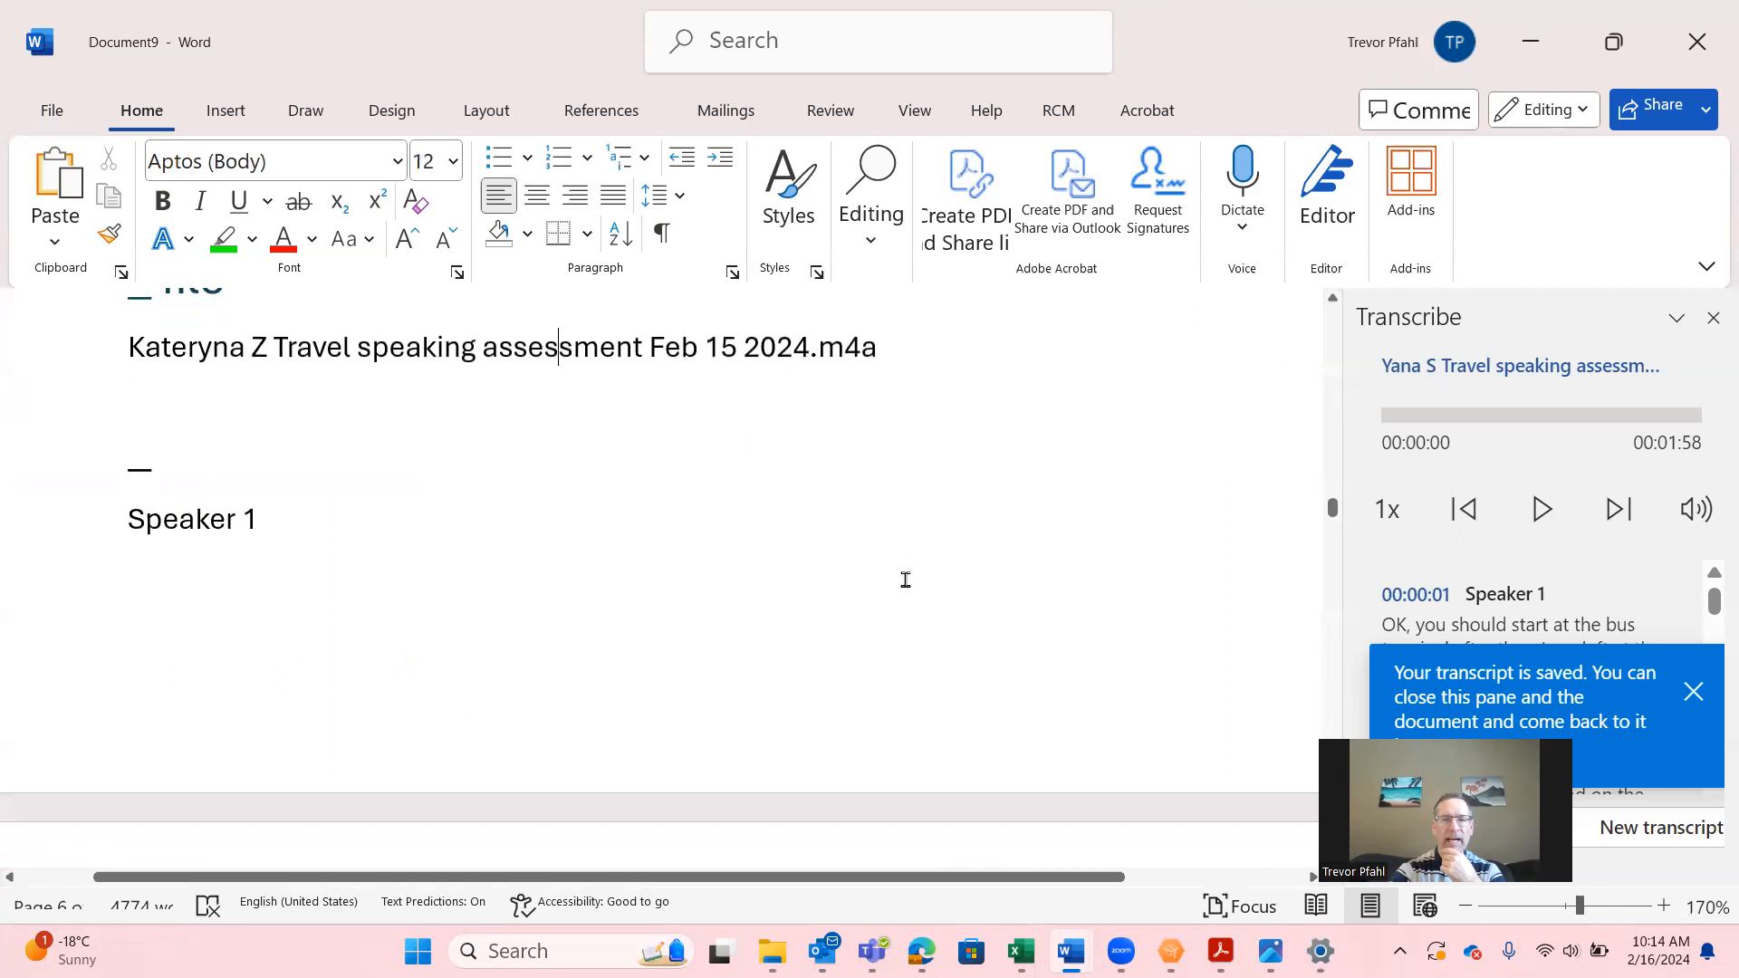